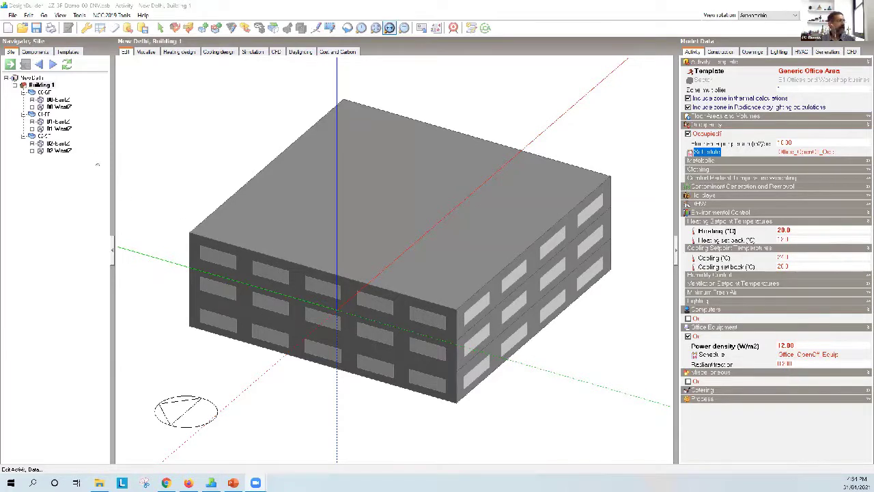
- View the ground-, first- and second-floor blocks of Building 1 in turn, then return to the whole building
left_click(45, 92)
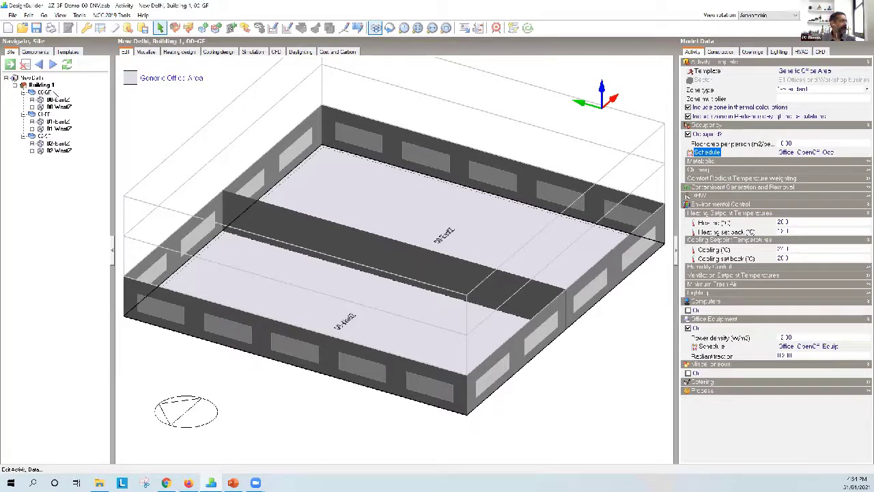
left_click(44, 114)
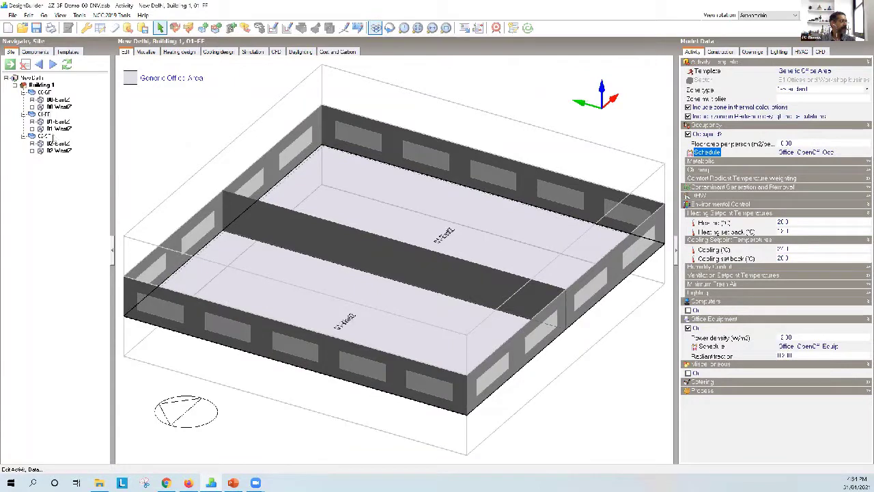
left_click(42, 136)
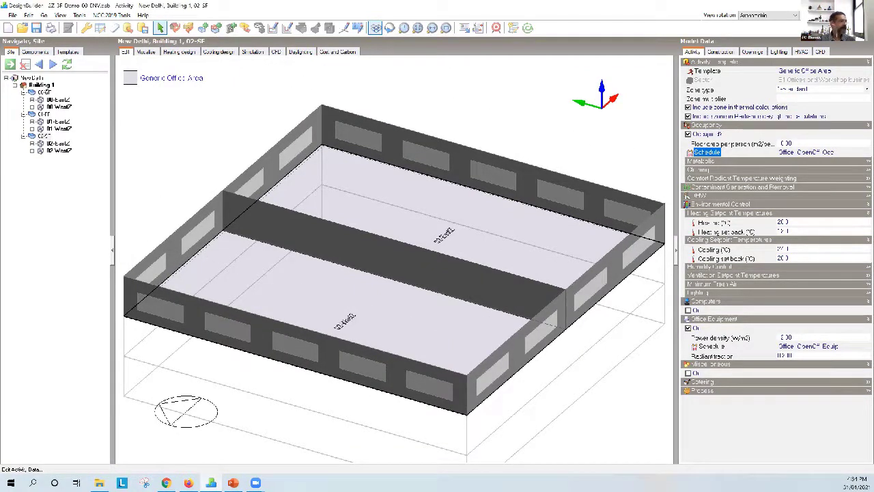
left_click(41, 85)
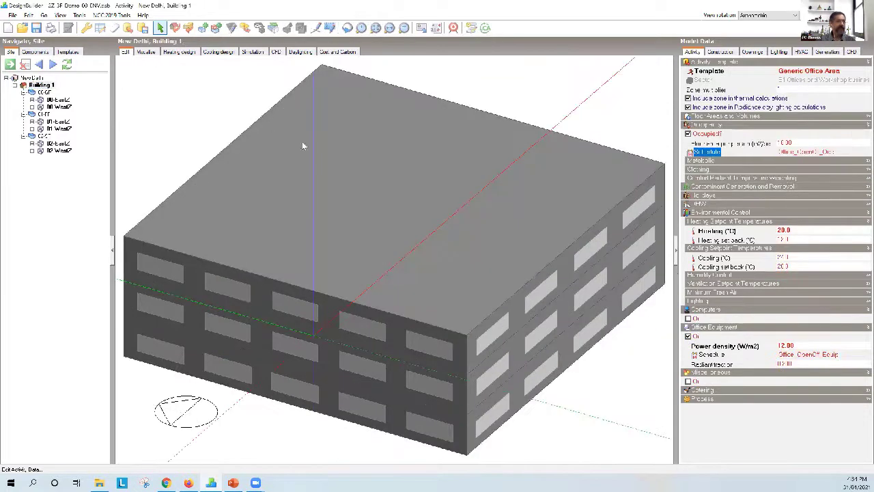
scroll(325, 168, "down", 1)
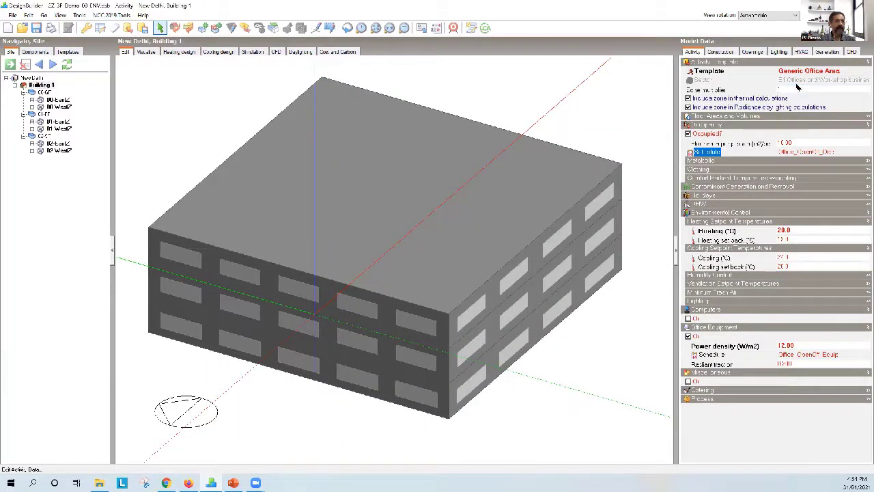
- Review the building's activity setpoints and office equipment power density, check its lighting data, and return to the activity data
left_click(789, 345)
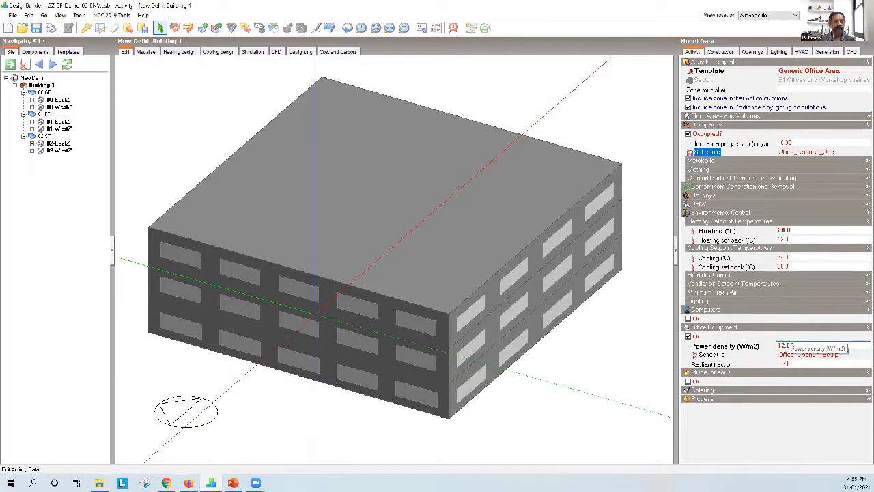
left_click(790, 258)
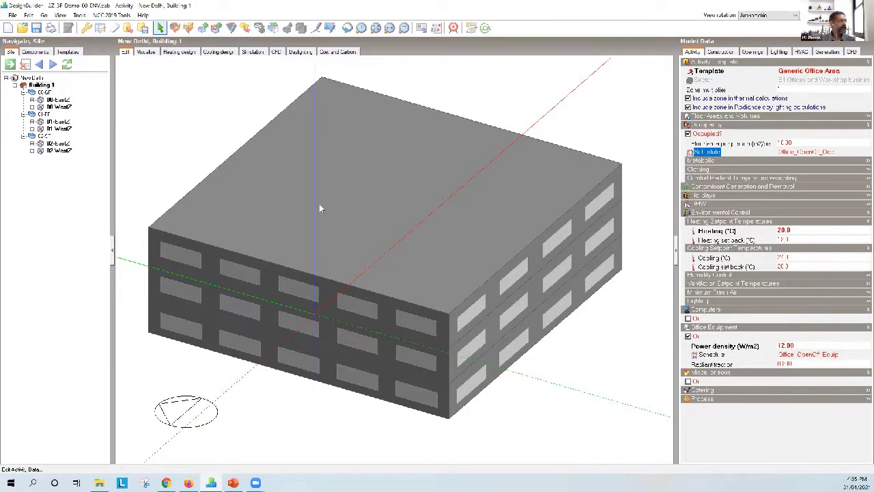
left_click(800, 230)
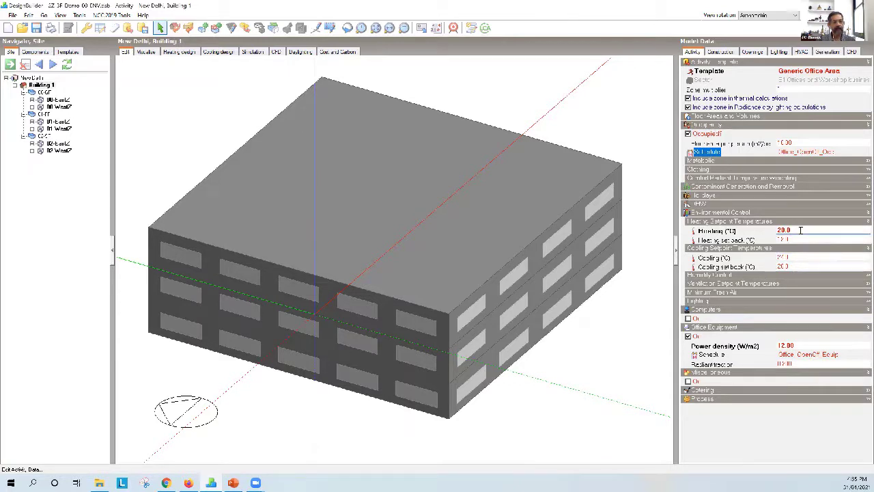
double_click(801, 231)
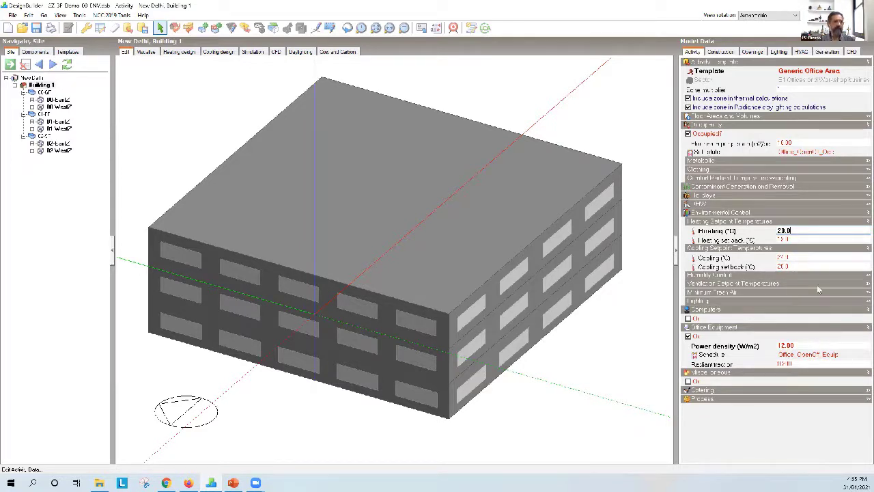
left_click(796, 345)
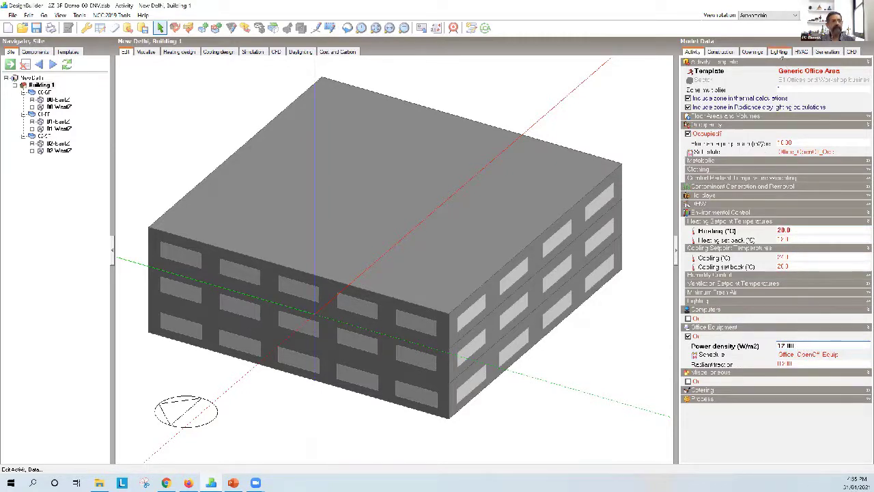
left_click(781, 57)
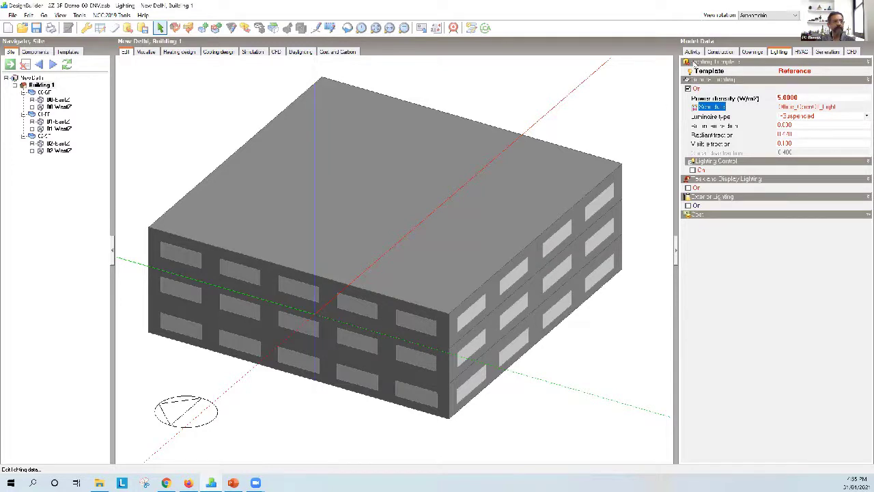
left_click(693, 52)
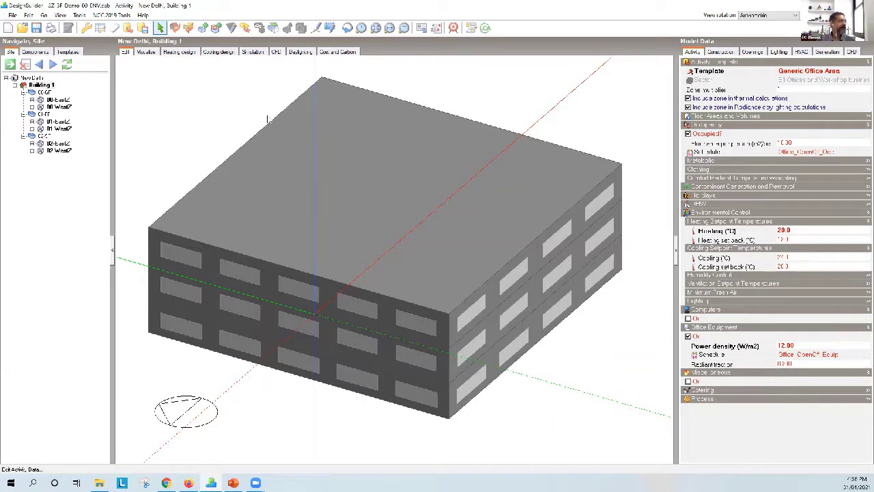
- Check the simulation results screen, then open the 00-ENV-MAT-MRT-PEAK results session from the 2Z-3F-DEMO folder in Results Viewer
left_click(254, 53)
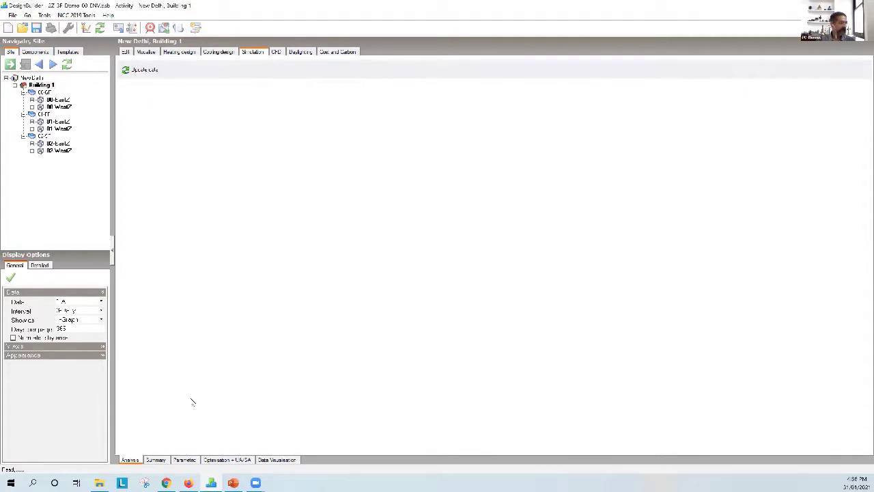
left_click(99, 483)
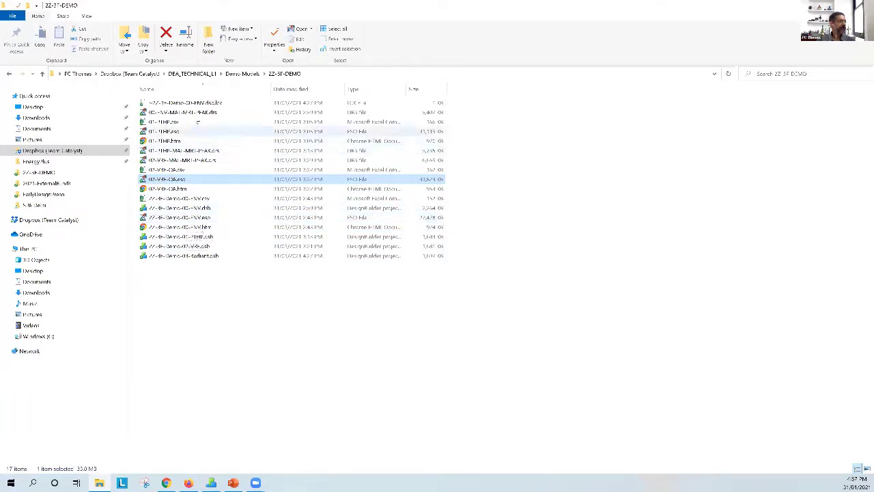
double_click(197, 113)
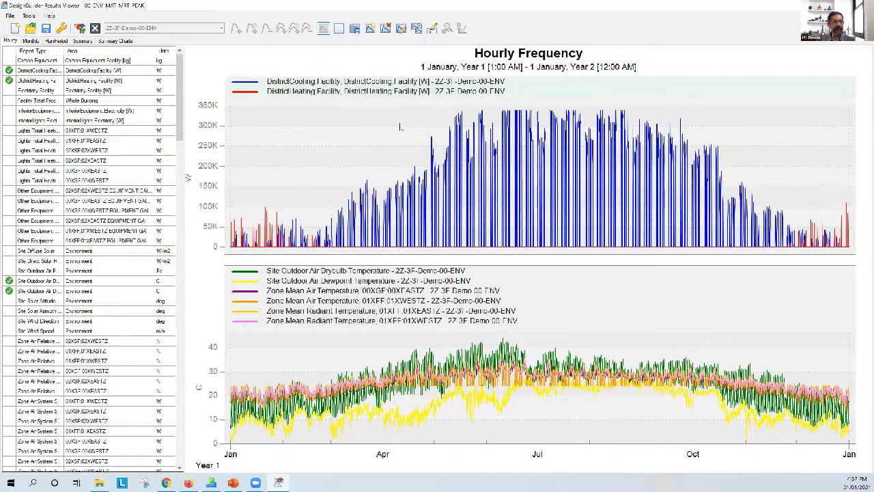
- Highlight the DistrictCooling:Facility and DistrictHeating:Facility series alternately to compare the annual cooling and heating loads, ending on cooling
left_click(407, 85)
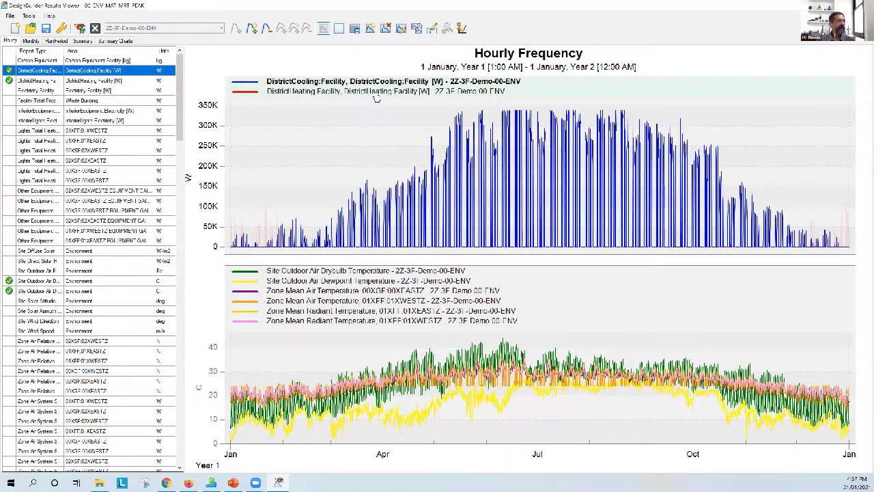
left_click(375, 92)
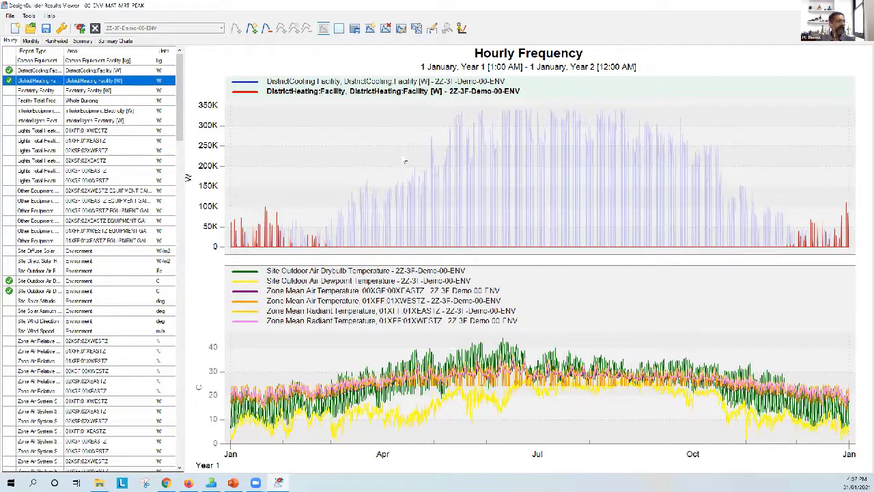
left_click(395, 82)
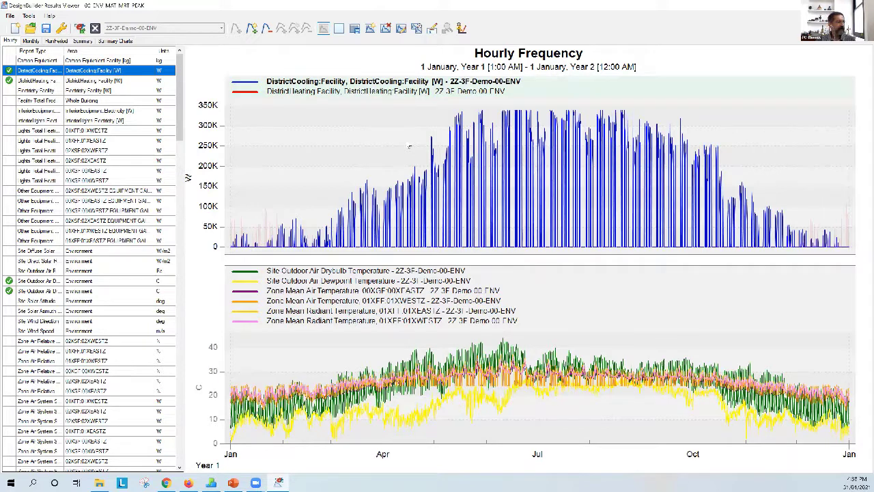
left_click(387, 96)
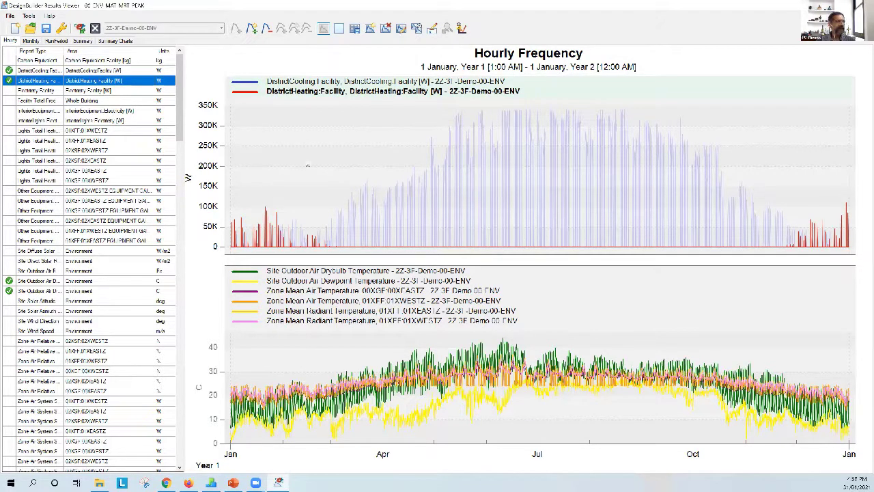
left_click(372, 84)
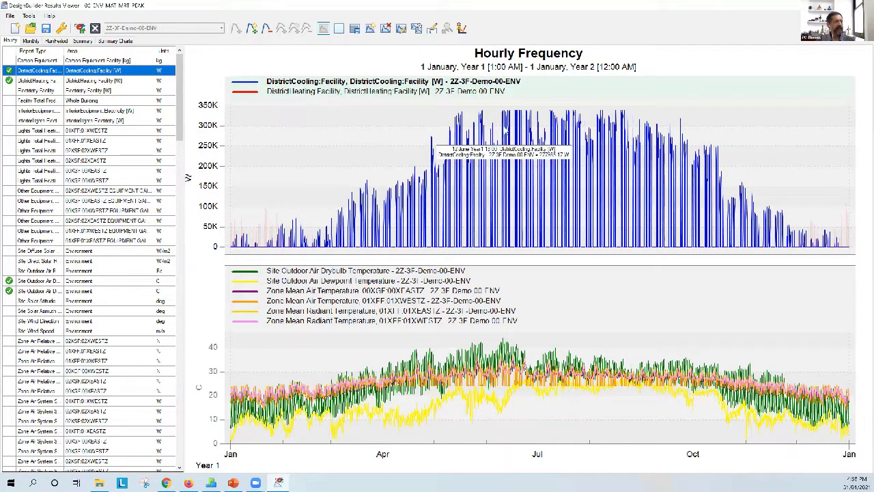
- Zoom the hourly graph to 10 and 11 June and mark the outdoor drybulb temperature at 15:00 on 10 June
left_click_drag(495, 107, 516, 113)
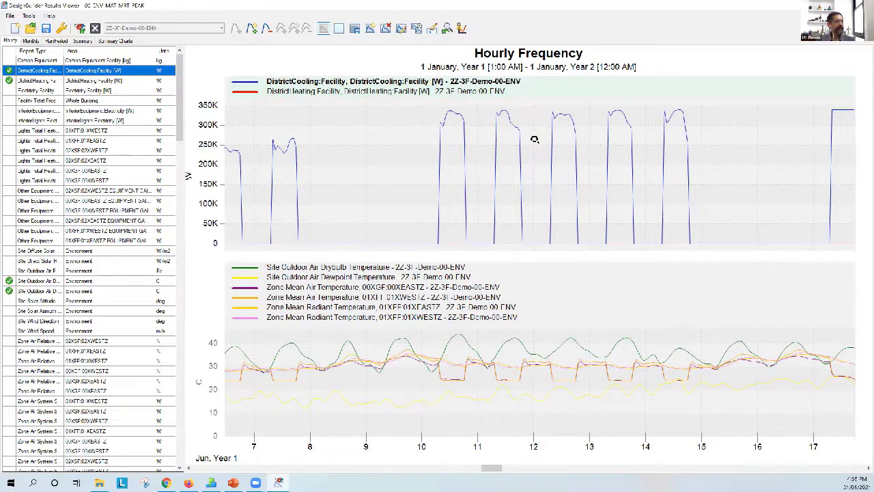
left_click_drag(535, 212, 421, 153)
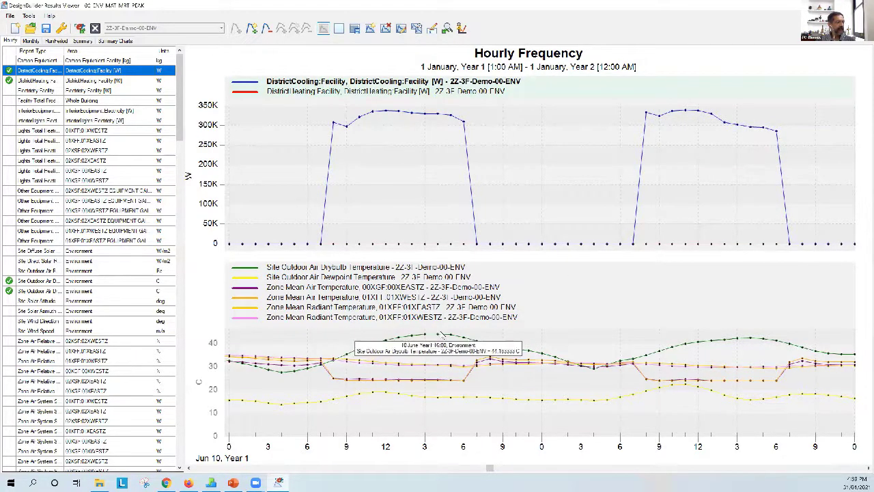
left_click(436, 333)
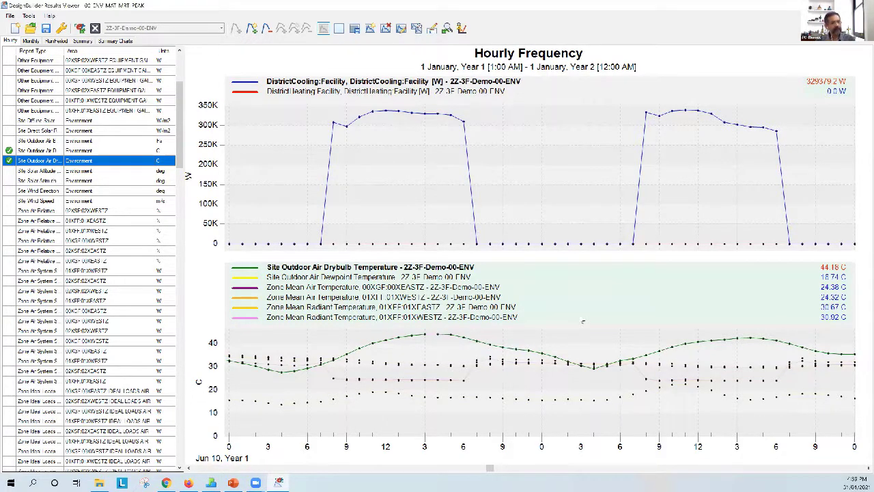
mouse_move(445, 325)
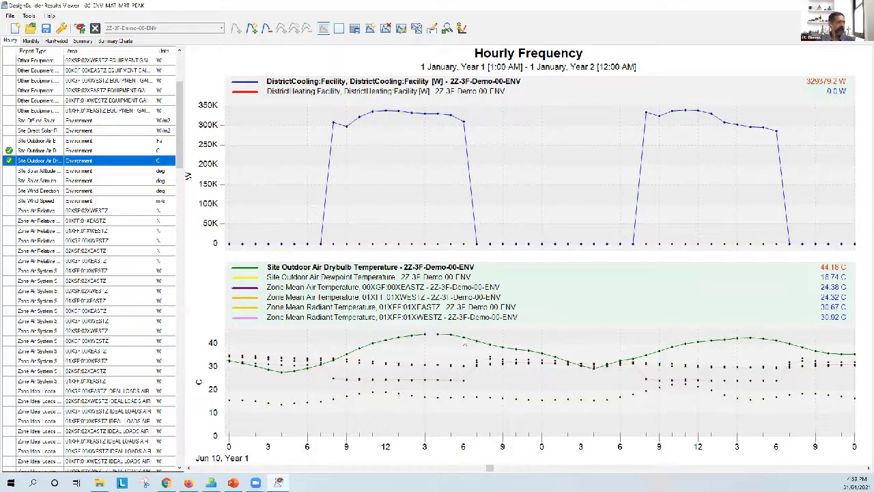
left_click(532, 388)
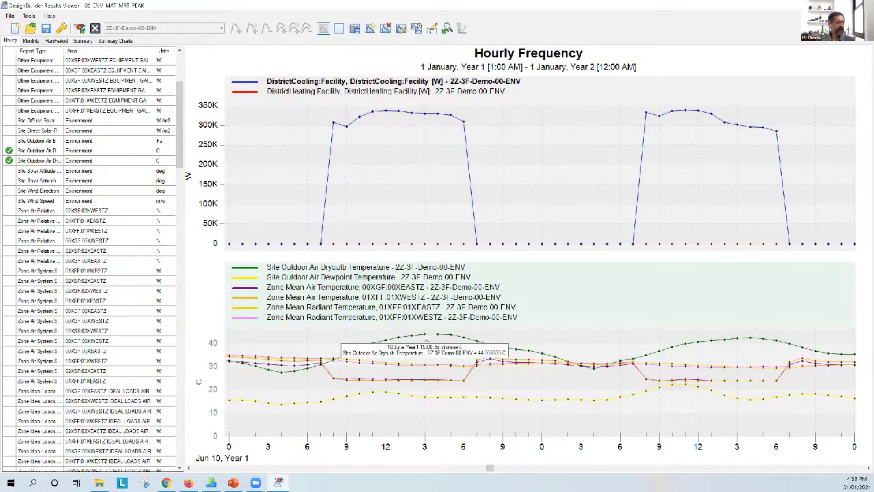
left_click(424, 336)
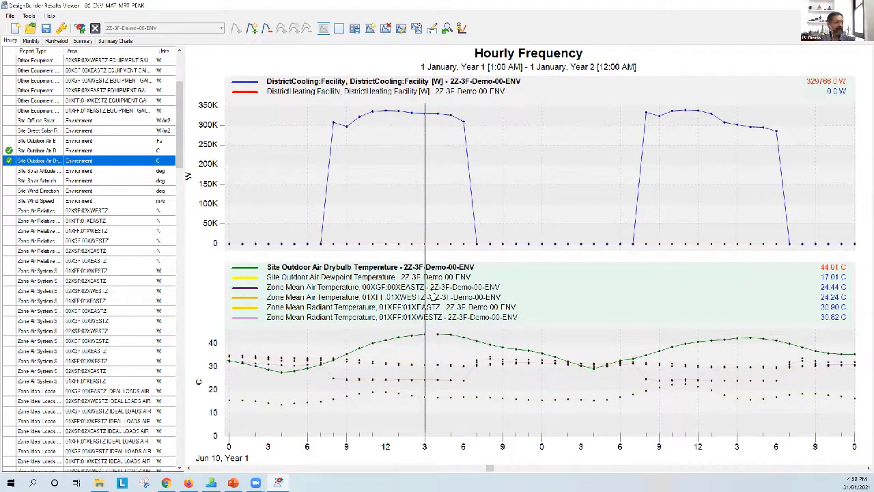
- Highlight the zone mean air and mean radiant temperature series one by one to compare them at the marked hour
left_click(837, 292)
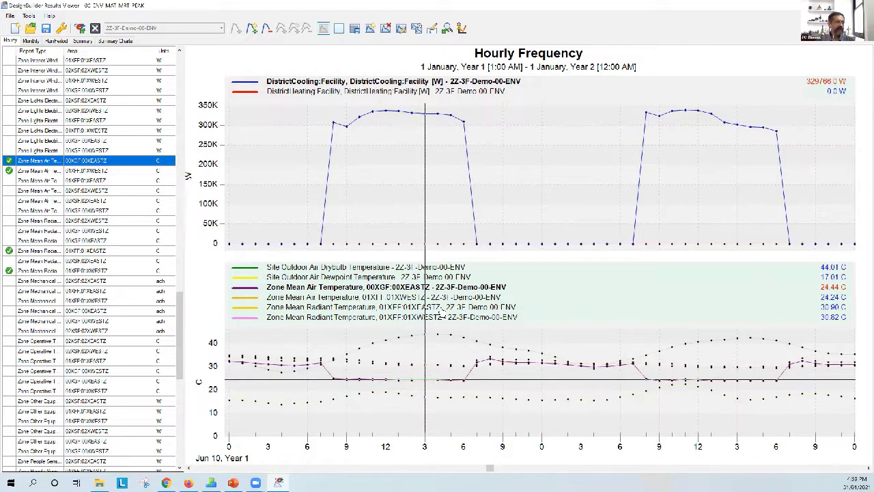
left_click(442, 308)
mouse_move(451, 383)
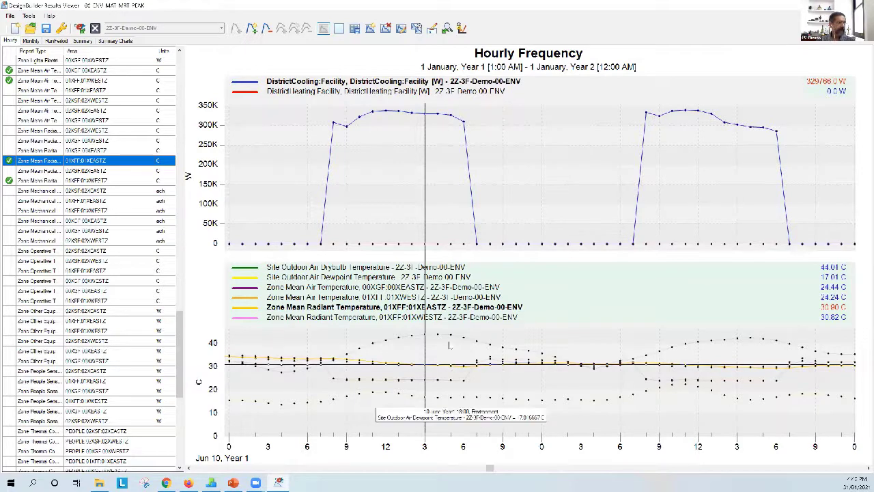
left_click(450, 300)
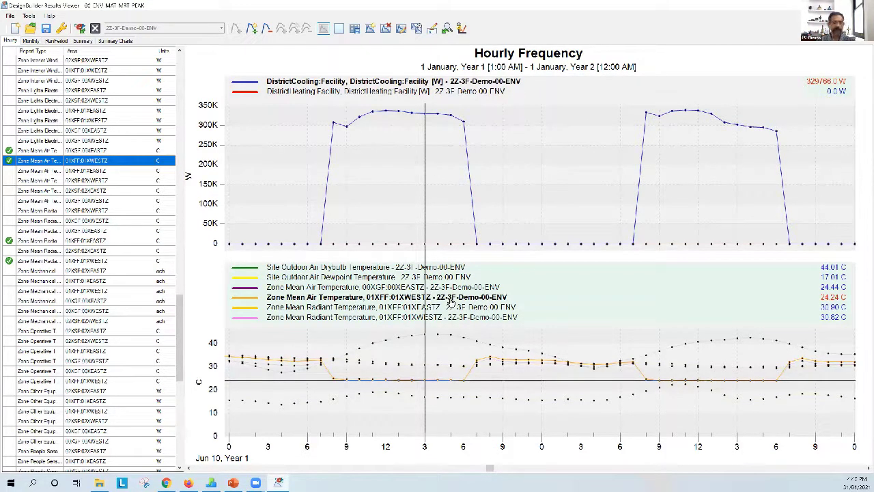
left_click(455, 319)
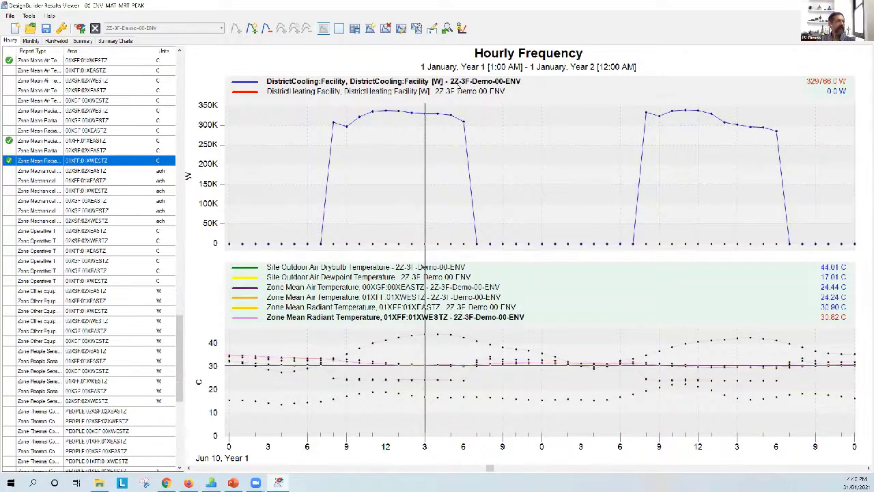
- Restore the full-year graph and close Results Viewer without saving the session
left_click(450, 33)
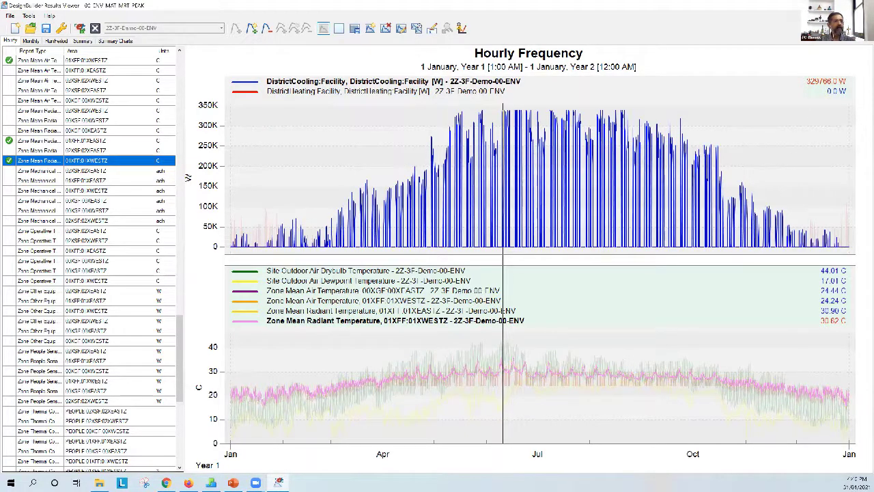
key("alt+F4")
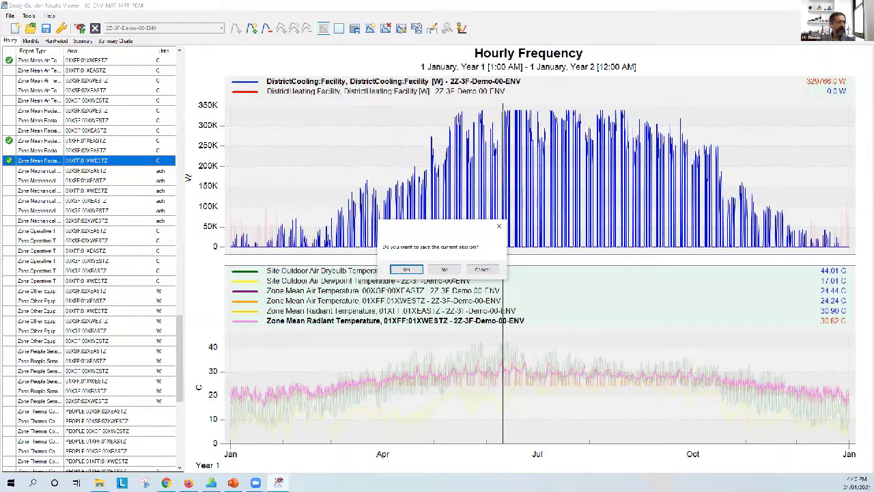
left_click(450, 271)
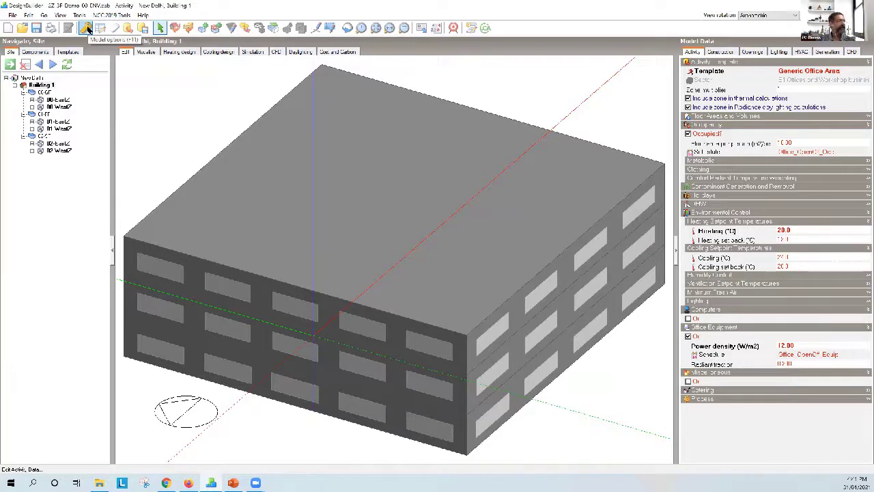
- Set the model options' HVAC level to Detailed HVAC, with Simple HVAC Data as the detailed HVAC activity data
left_click(88, 28)
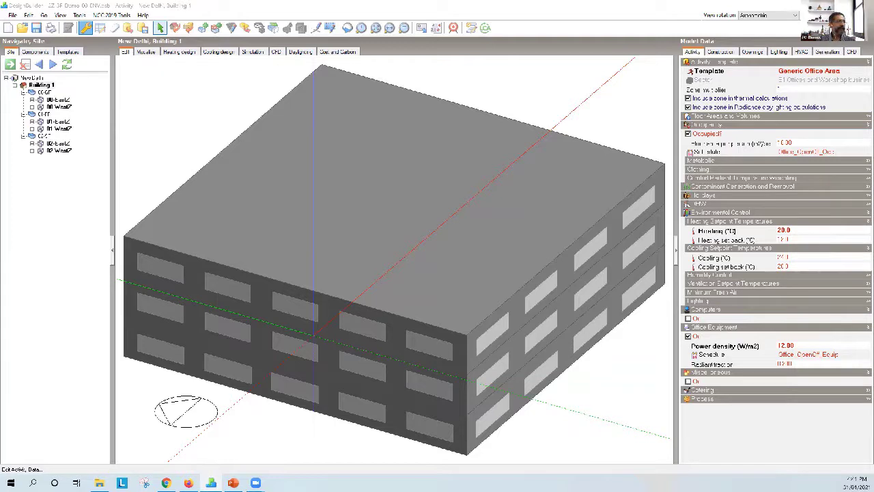
left_click(85, 28)
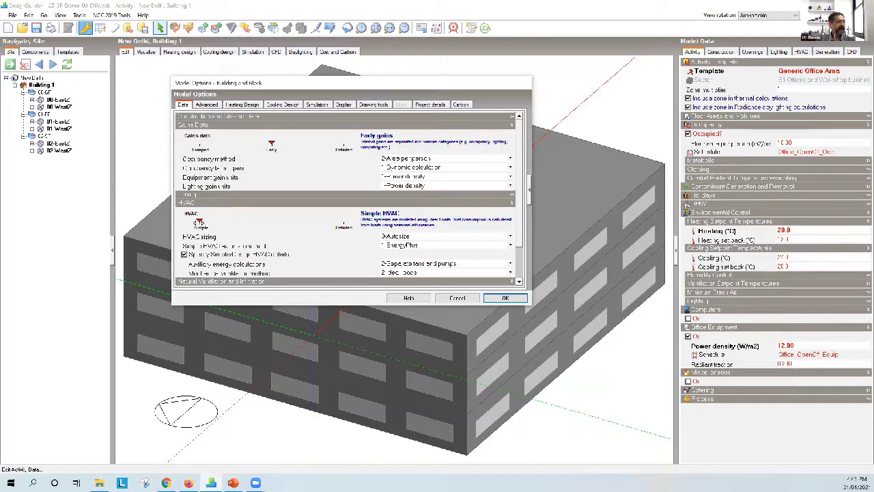
left_click_drag(200, 222, 344, 222)
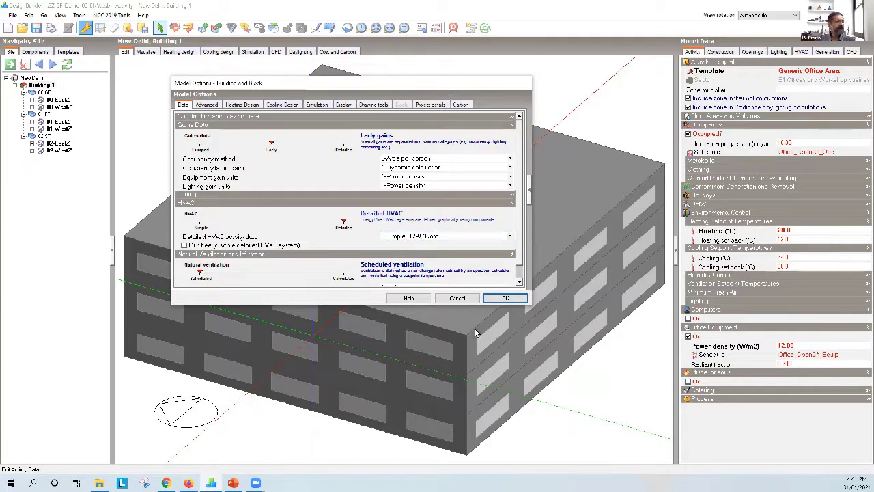
left_click(509, 236)
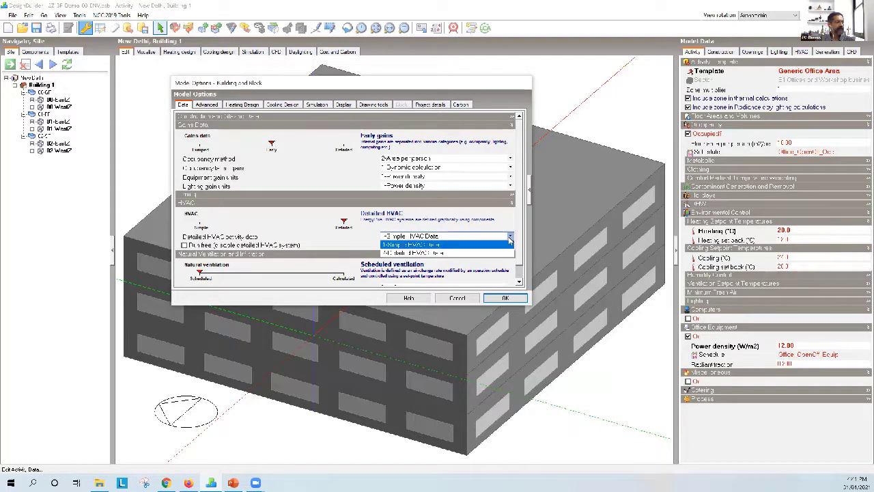
left_click(449, 241)
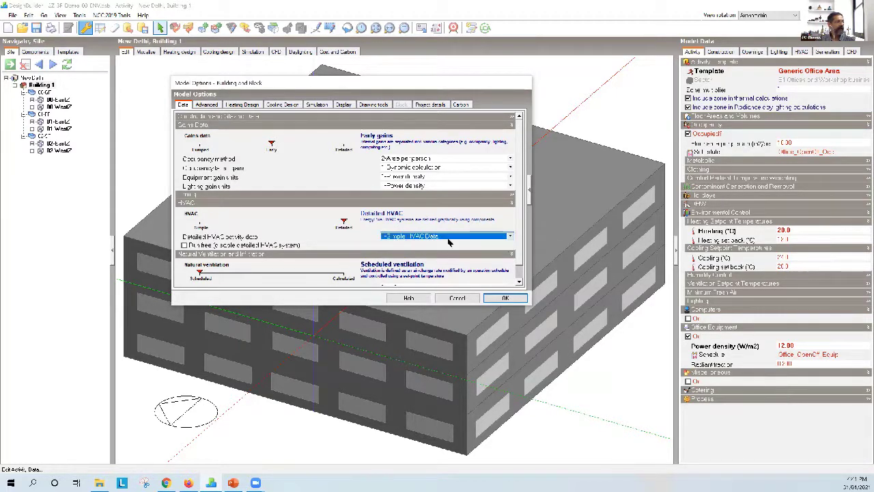
left_click(506, 299)
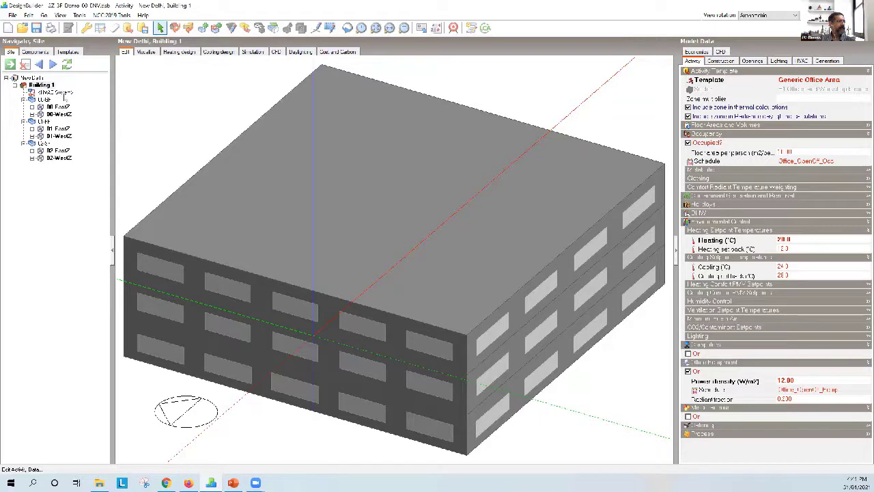
- Open the building's HVAC System, browse the detailed HVAC templates, cancel loading, and review the HVAC loop types that can be added
left_click(62, 92)
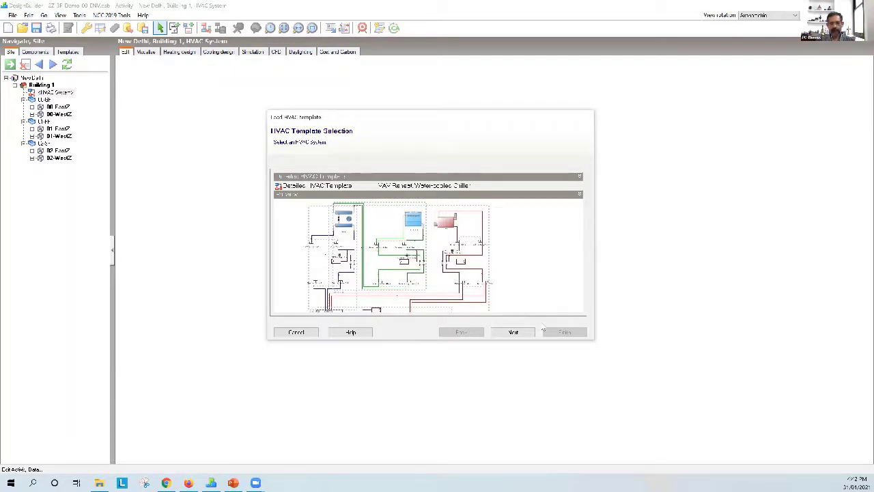
left_click(551, 188)
left_click(570, 187)
left_click_drag(610, 242, 595, 191)
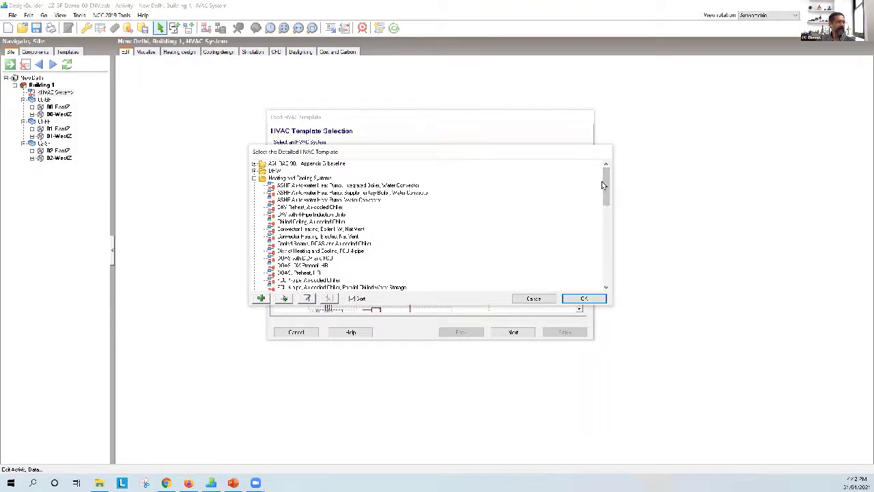
left_click_drag(606, 184, 606, 267)
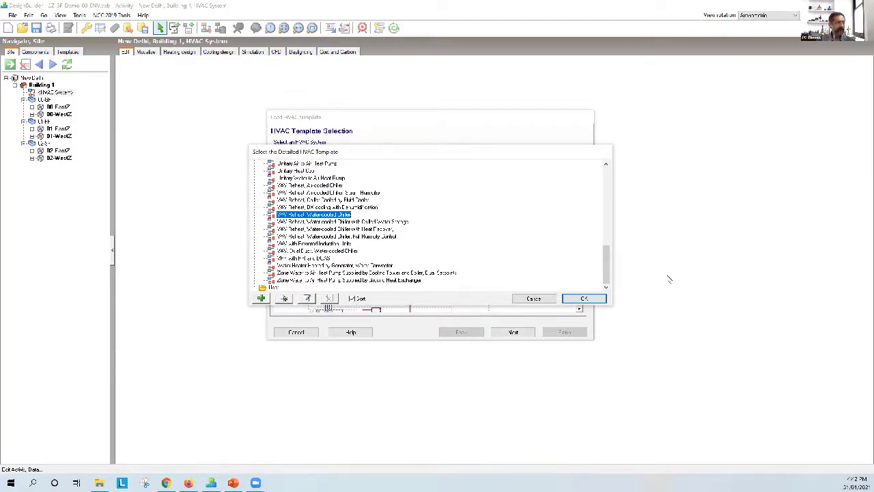
left_click(550, 301)
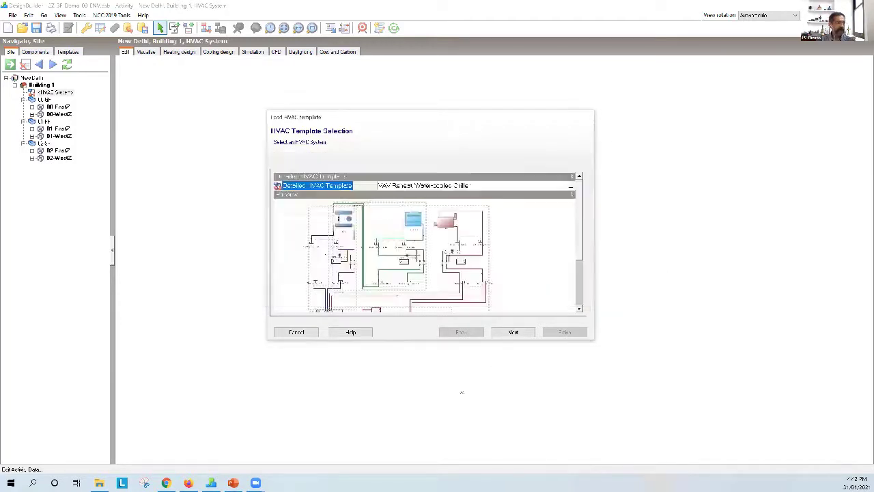
left_click(311, 336)
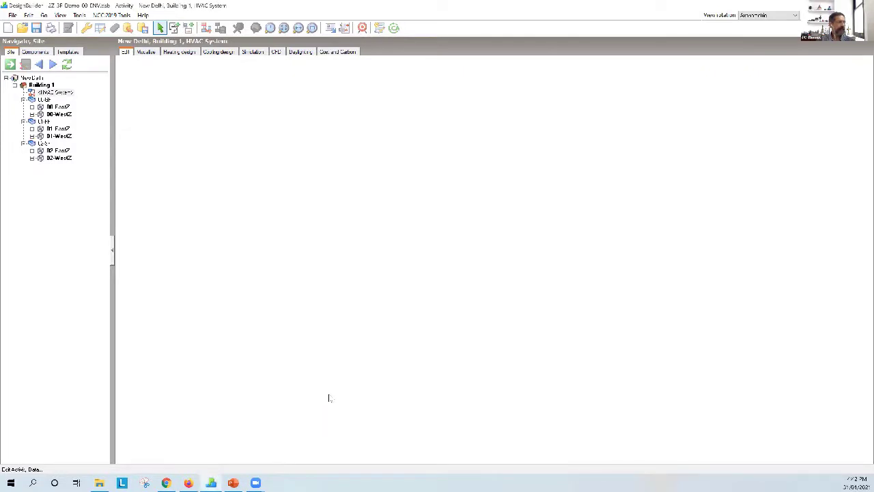
left_click(188, 27)
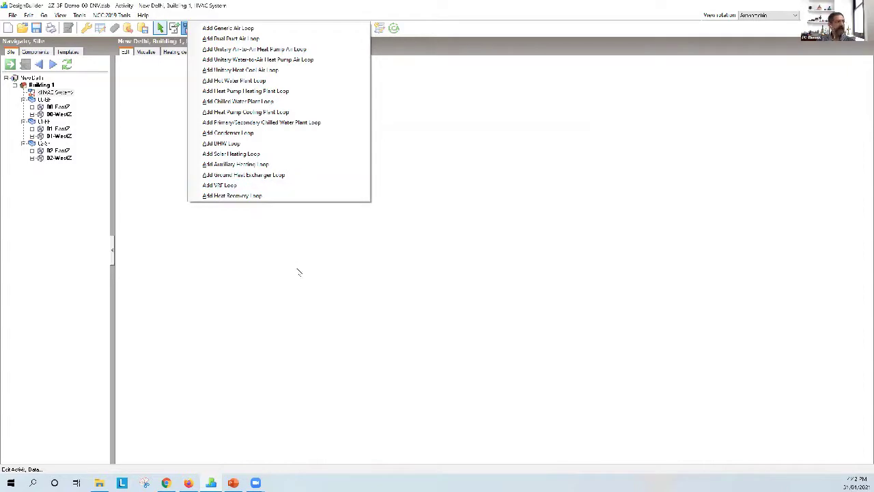
left_click(421, 280)
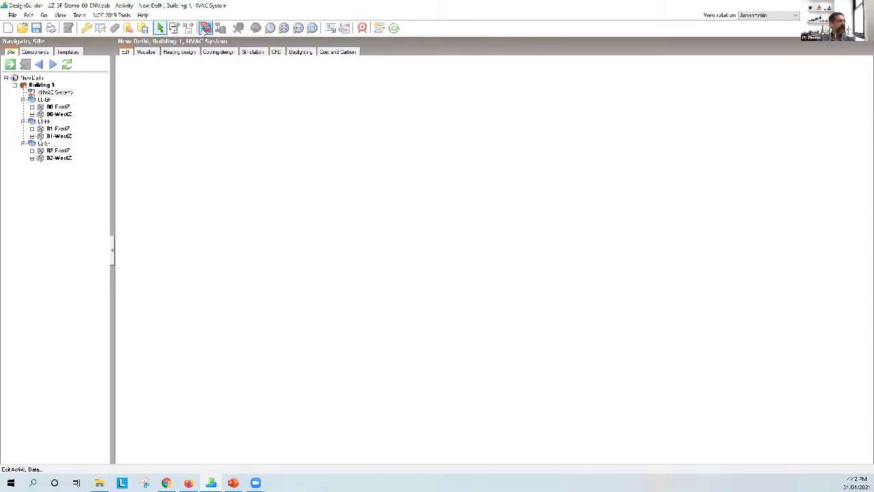
- Start loading an HVAC template and choose PTHP as the detailed HVAC template
left_click(205, 29)
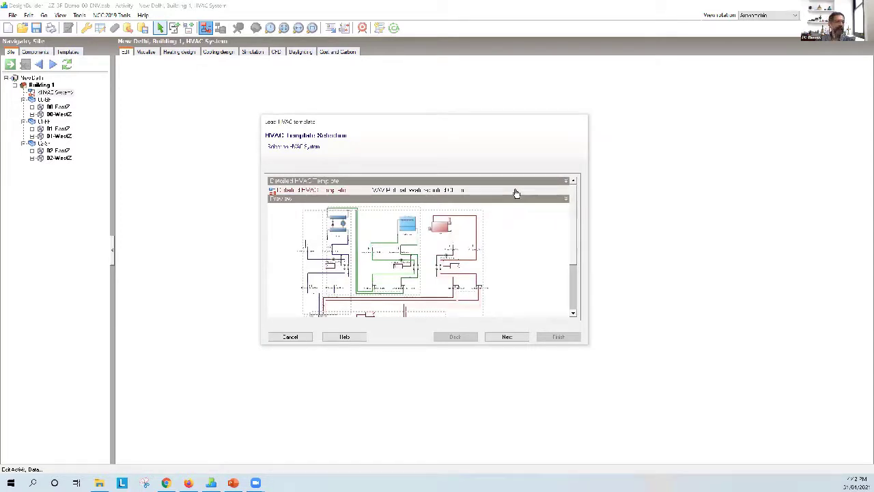
left_click(516, 192)
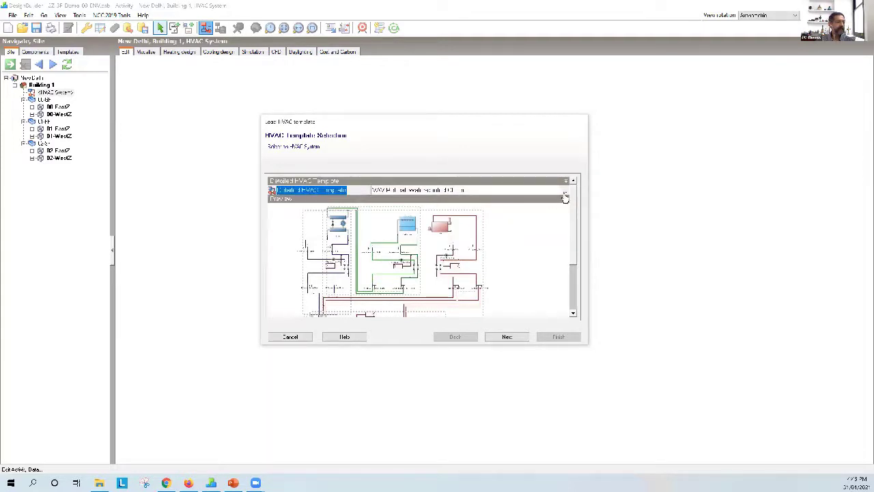
left_click(565, 196)
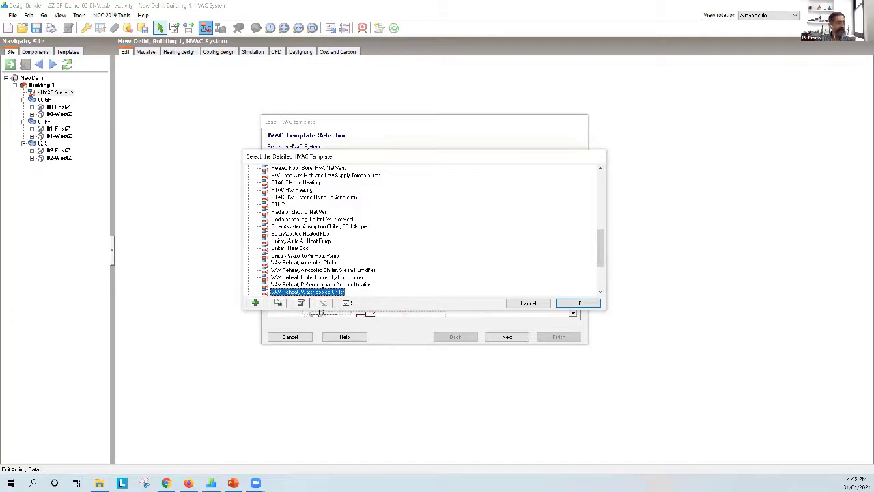
left_click(278, 204)
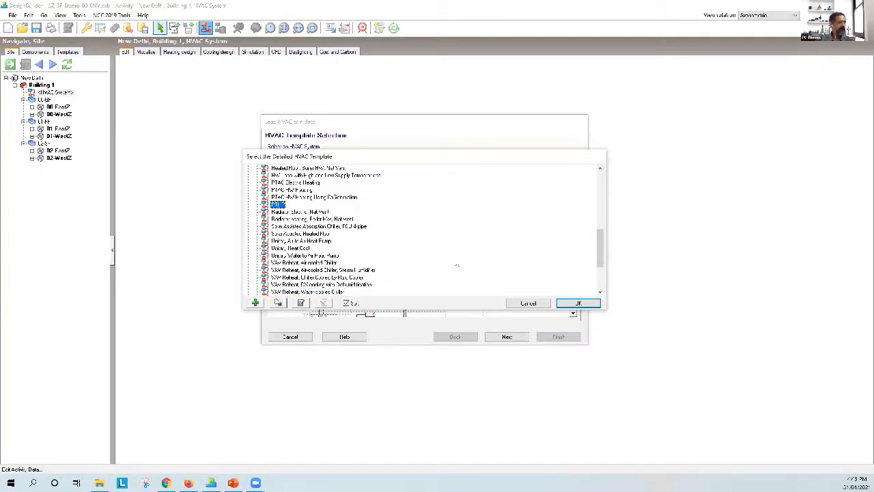
left_click(592, 307)
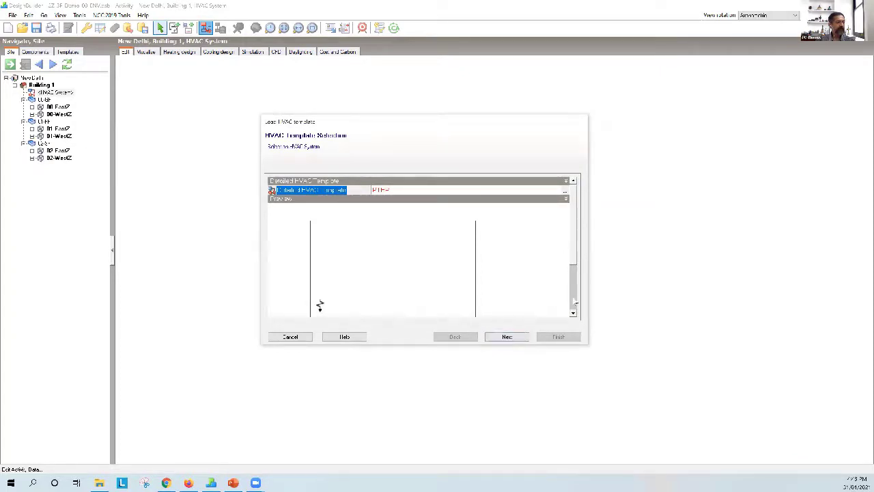
- Examine the PTHP template's preview in an enlarged dialog and load it for the East and West zones on all three floors
scroll(574, 305, "down", 5)
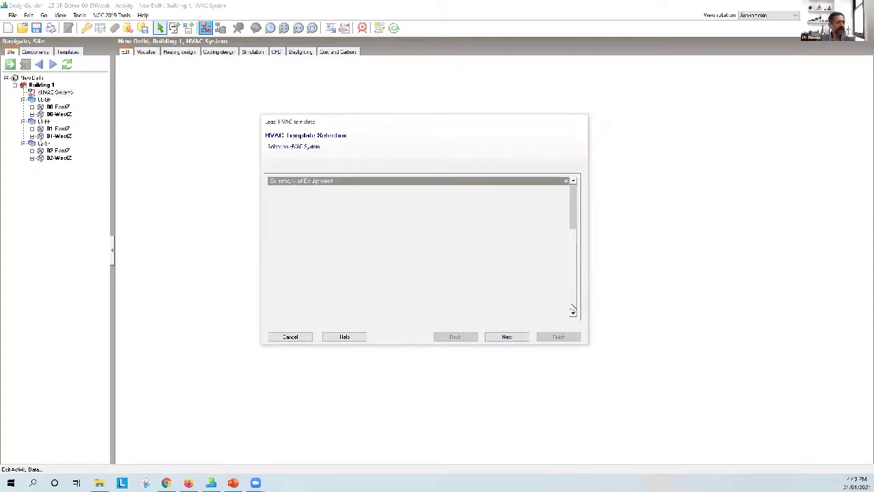
scroll(576, 304, "down", 3)
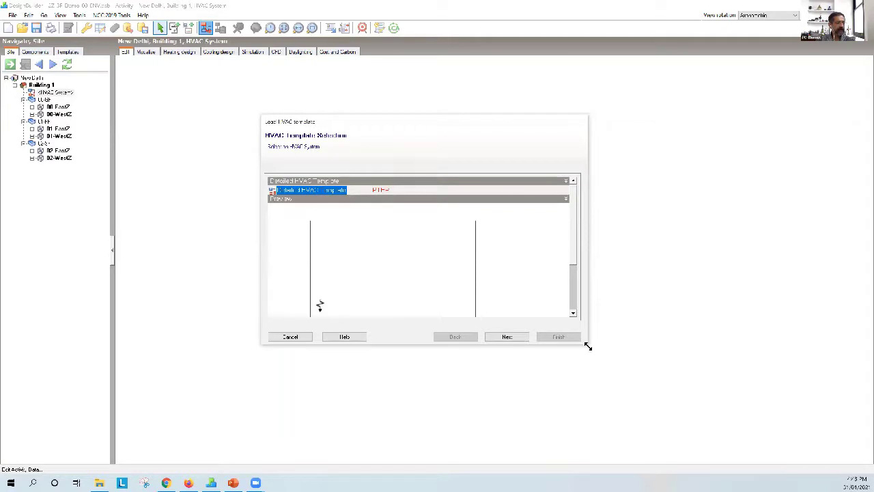
left_click_drag(588, 346, 676, 412)
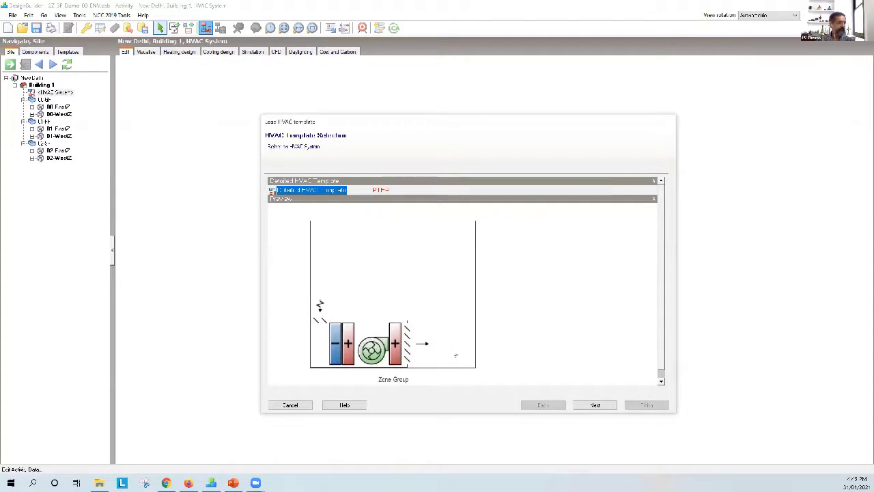
left_click(596, 406)
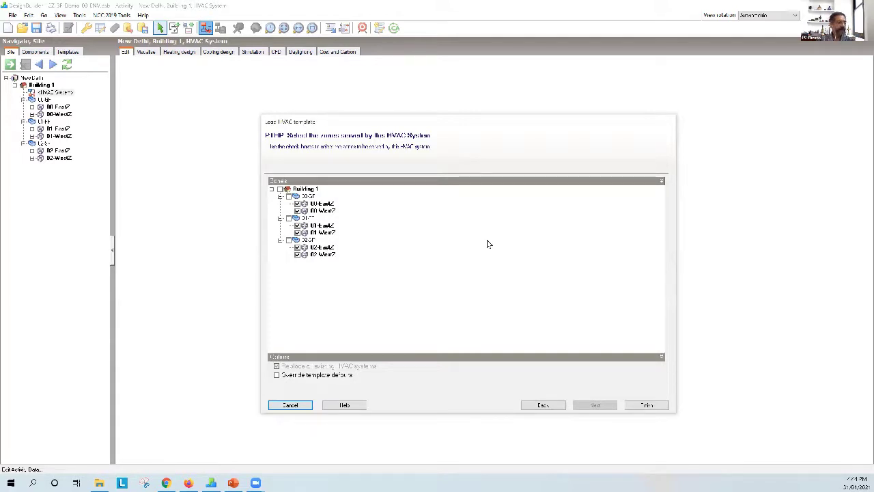
left_click(645, 406)
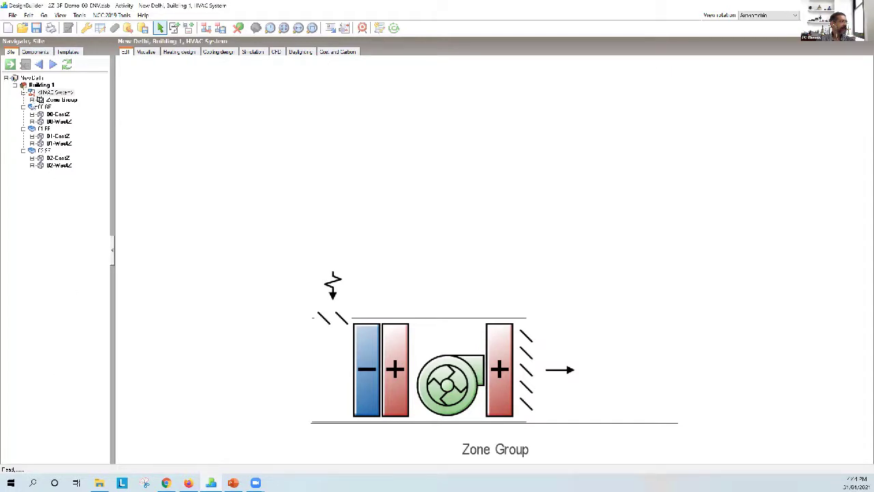
- Expand the HVAC Zone Group, view the ground-floor block 00-GF, and open the HVAC zone 00XGF:00XEastZ with its contents expanded
left_click(31, 100)
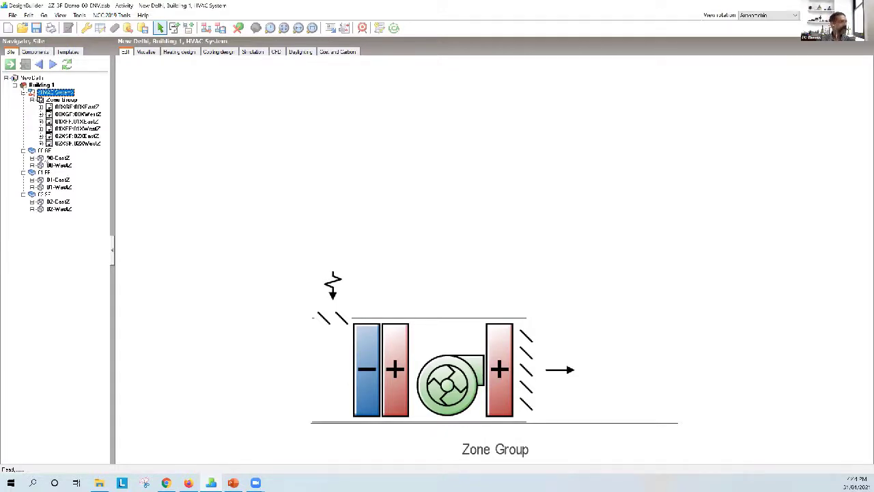
left_click(44, 151)
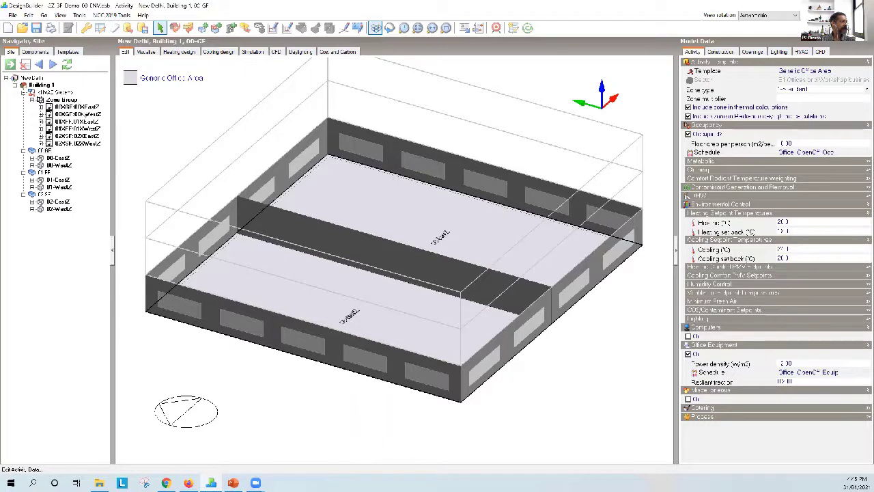
left_click(76, 108)
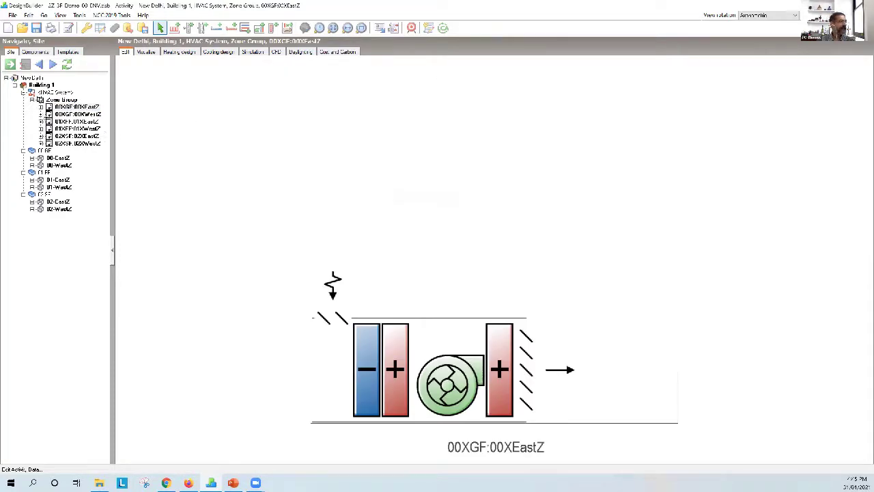
left_click(41, 108)
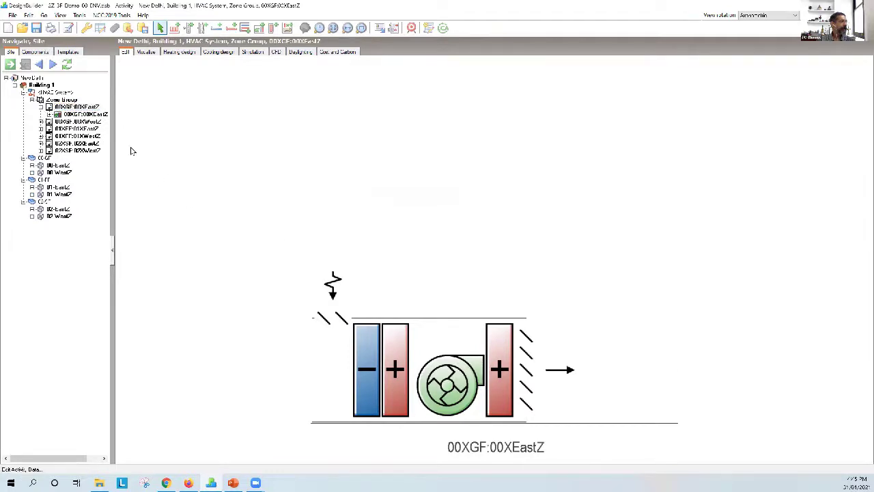
- Open the 00XGF:00XEastZ HVAC zone's edit dialog, examine its heating and cooling design supply air temperatures, and close it without changes
right_click(178, 153)
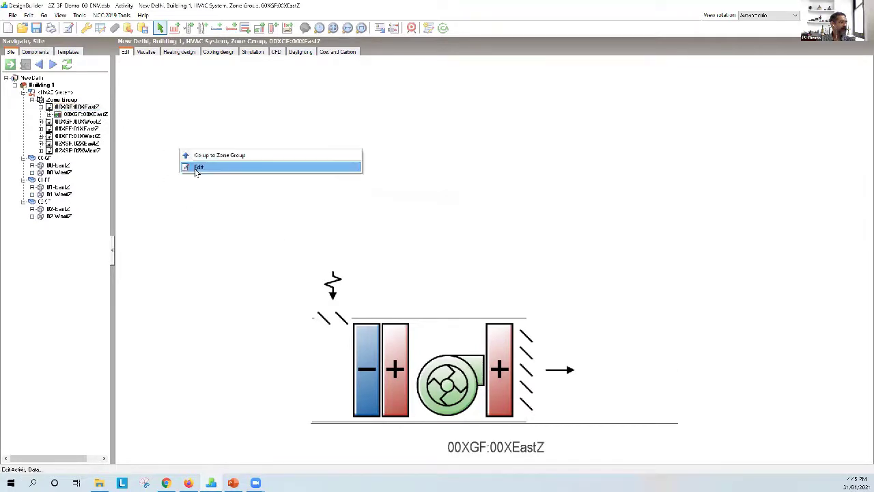
left_click(197, 168)
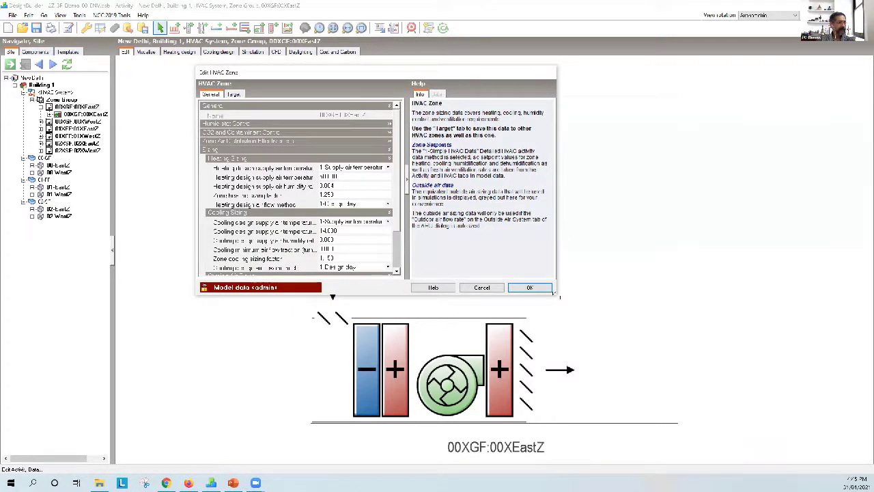
left_click_drag(555, 293, 646, 373)
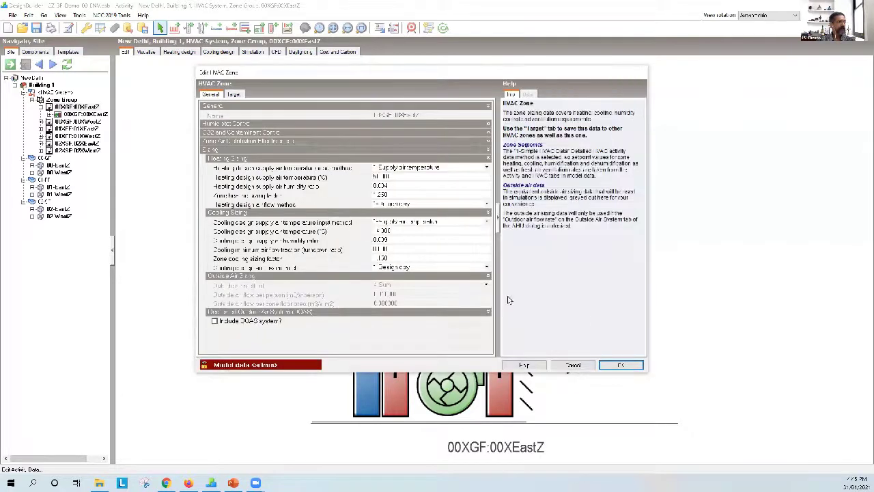
left_click(402, 178)
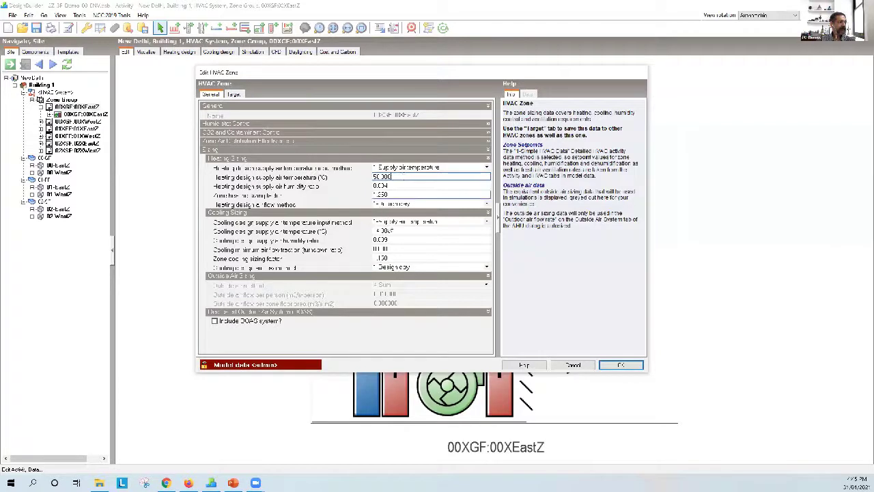
left_click(395, 232)
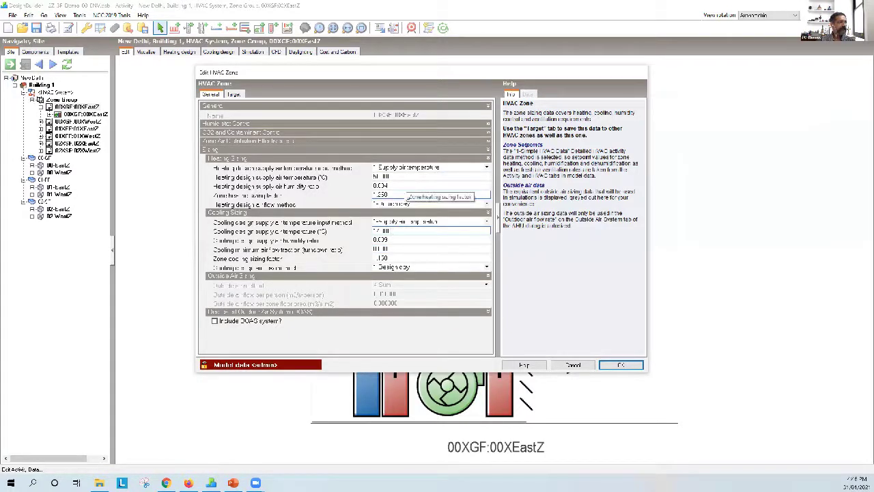
left_click(390, 177)
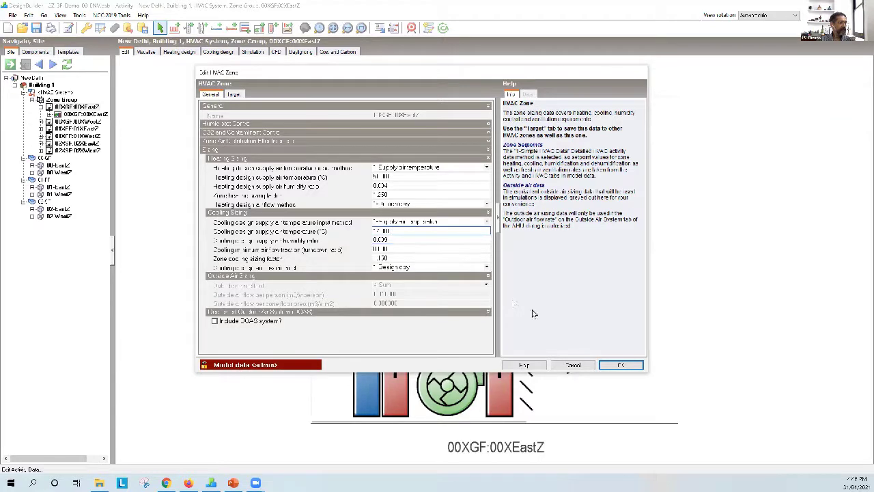
left_click(573, 365)
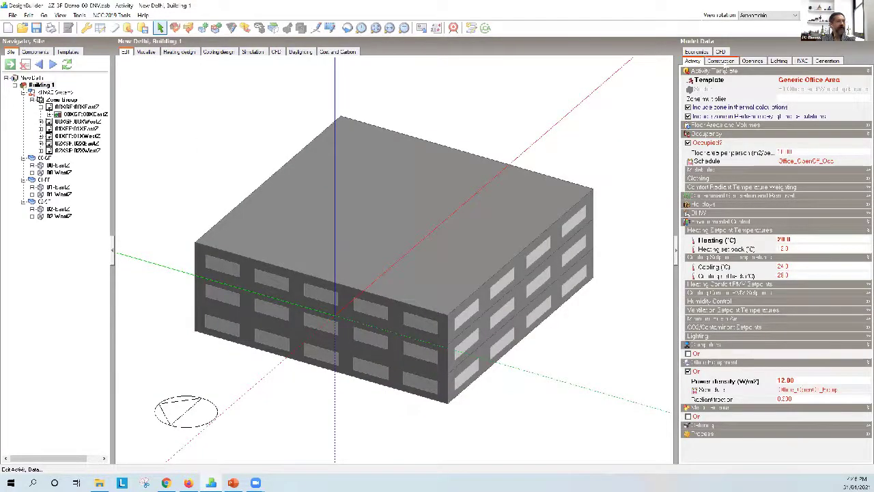
- Show the building's HVAC heating and cooling supply air conditions and set the maximum heating supply air temperature to 50 °C
left_click(804, 65)
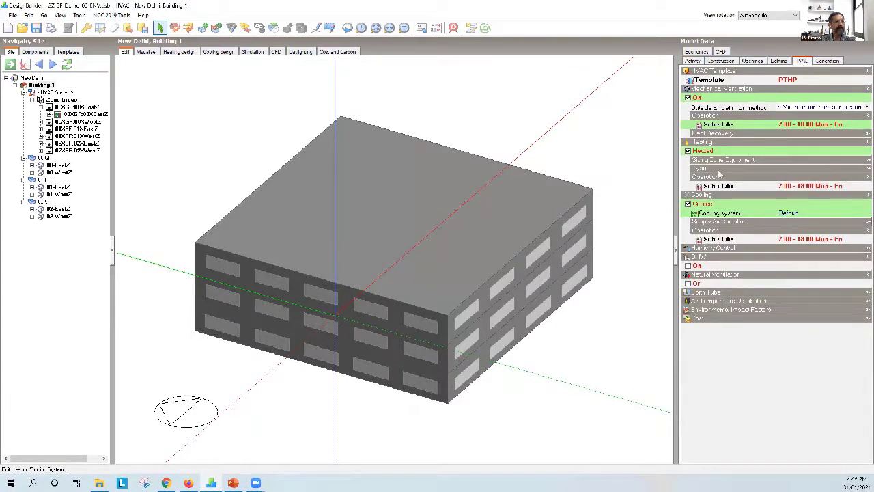
left_click(785, 159)
left_click(788, 177)
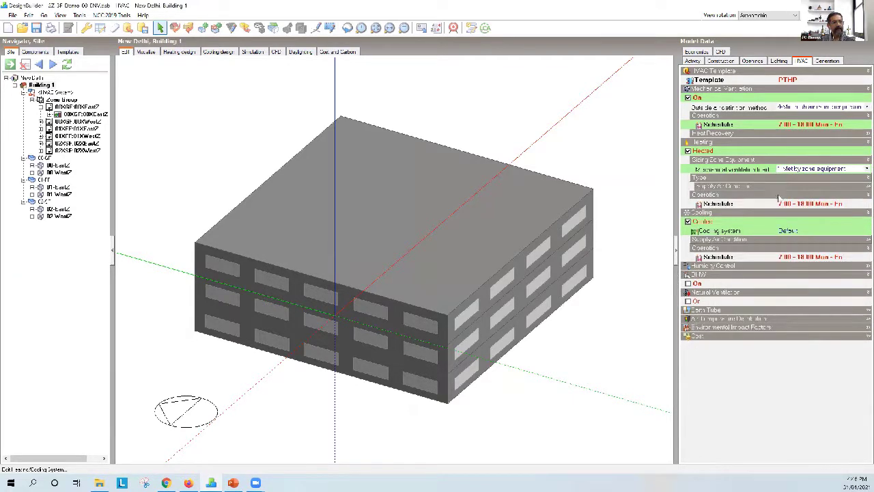
left_click(787, 186)
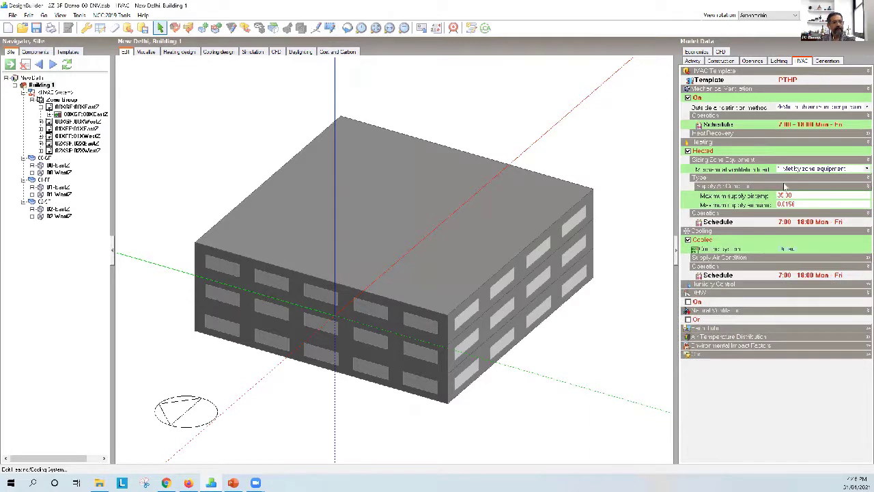
left_click(792, 258)
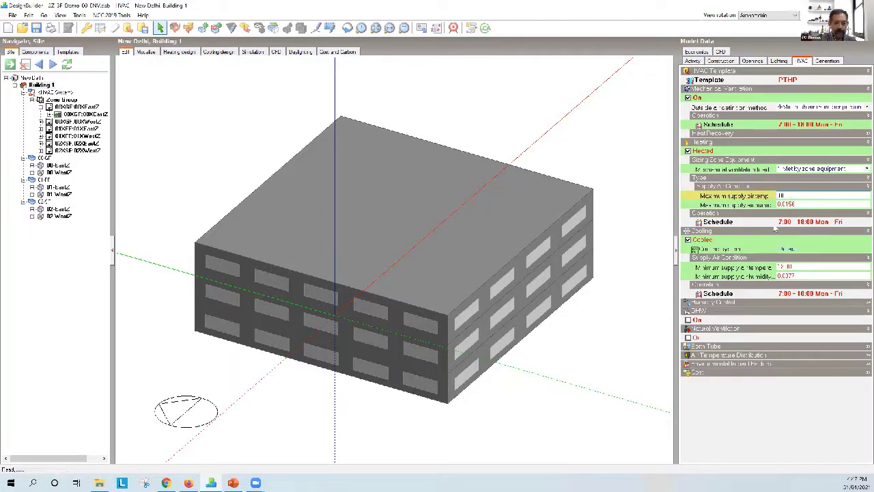
key("Tab")
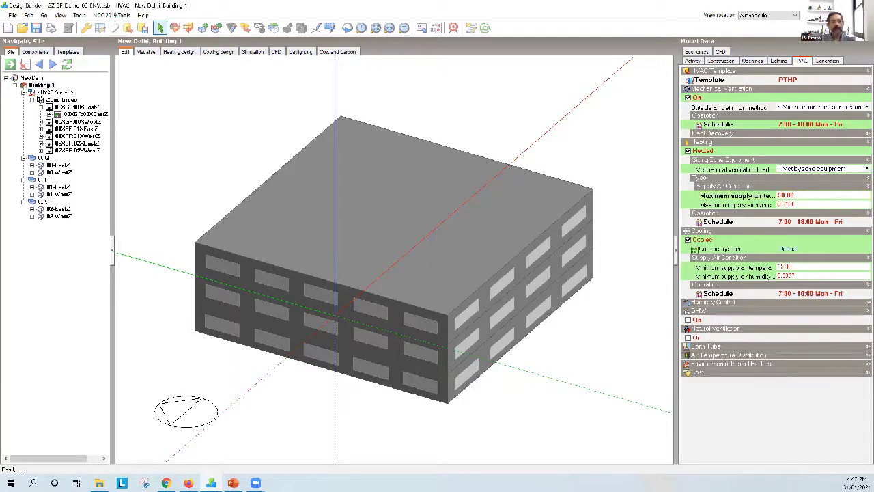
- Set the building's minimum cooling supply air temperature to 14 °C
left_click(780, 268)
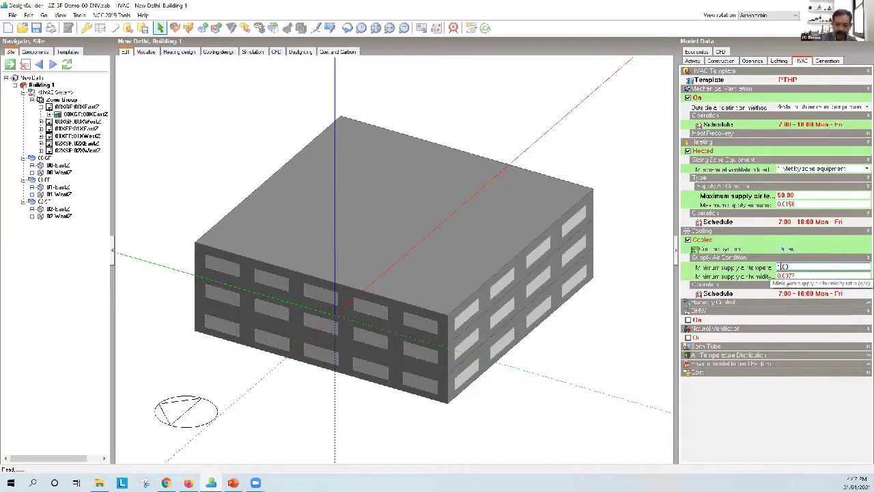
key("BackSpace")
type("4")
key("Return")
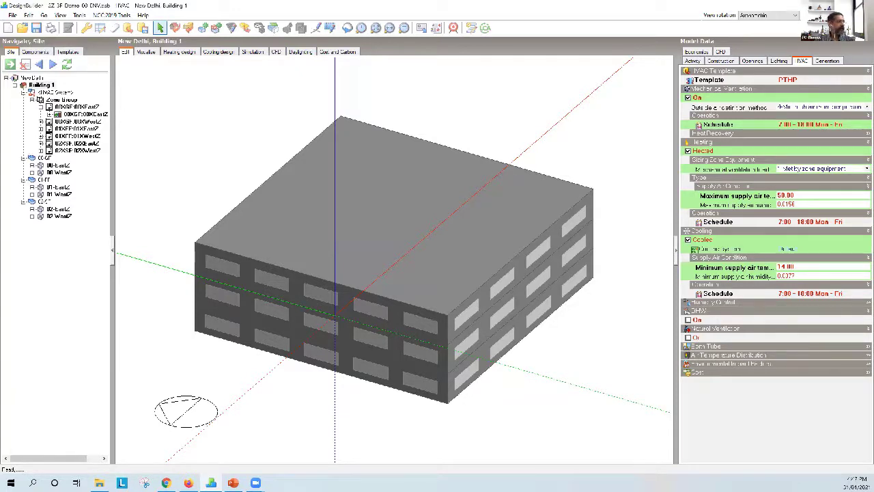
- Examine the HVAC supply air settings of the ground-floor block 00-GF and of East and West zones on the three floors
left_click(44, 158)
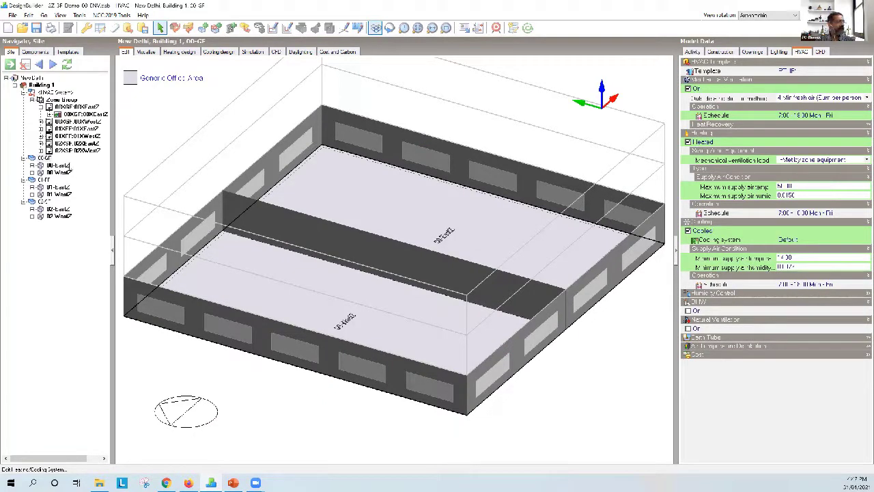
left_click(67, 165)
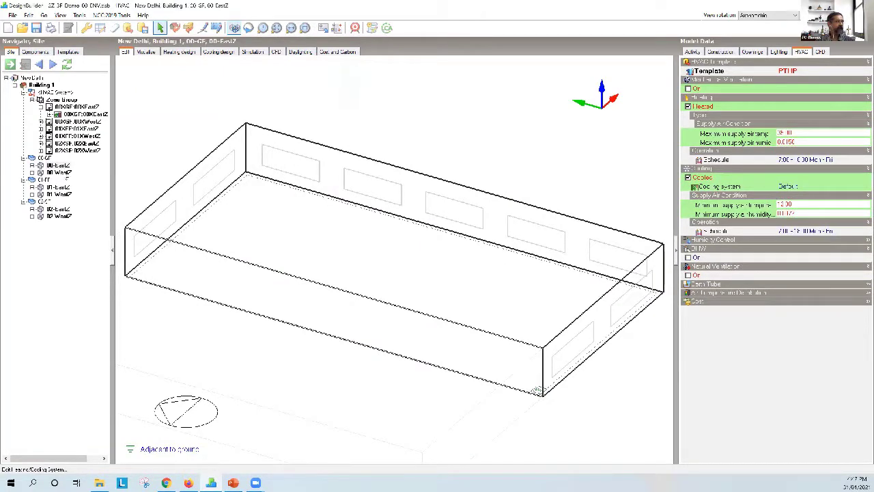
left_click(60, 172)
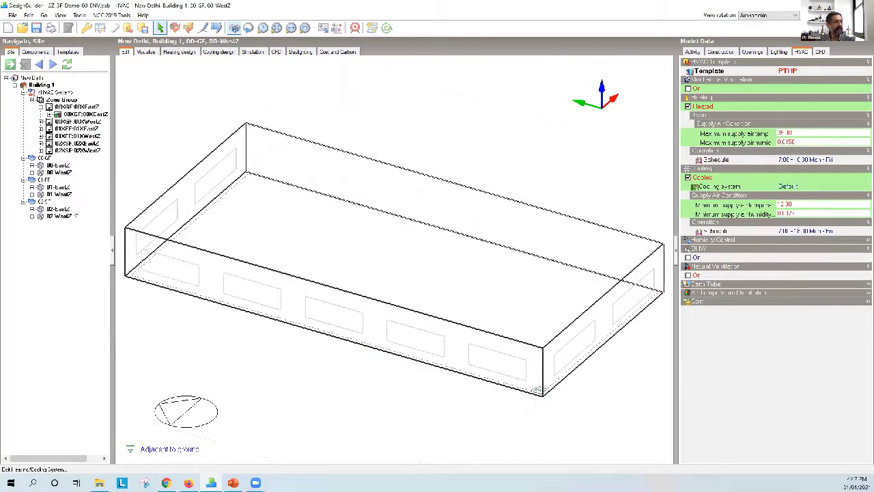
left_click(69, 195)
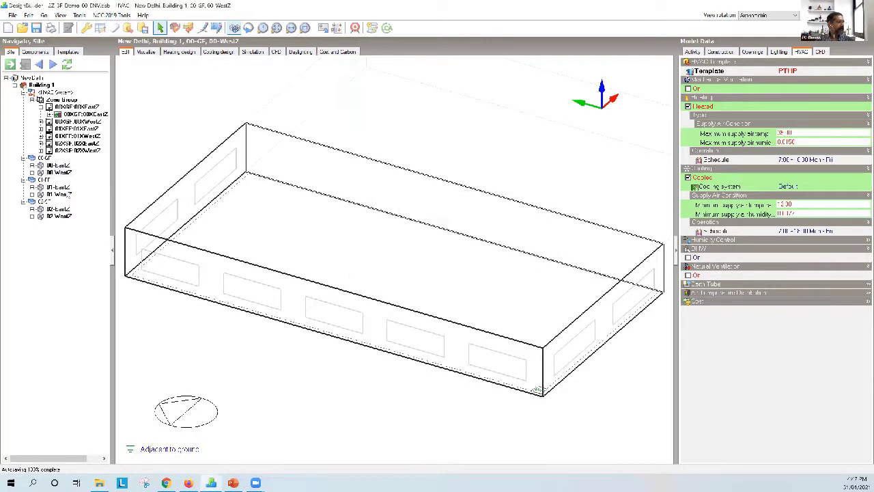
left_click(66, 187)
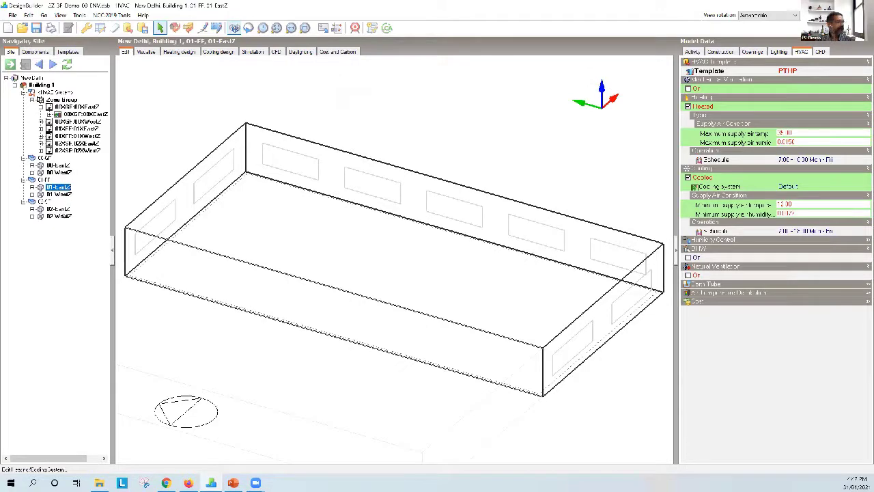
left_click(60, 194)
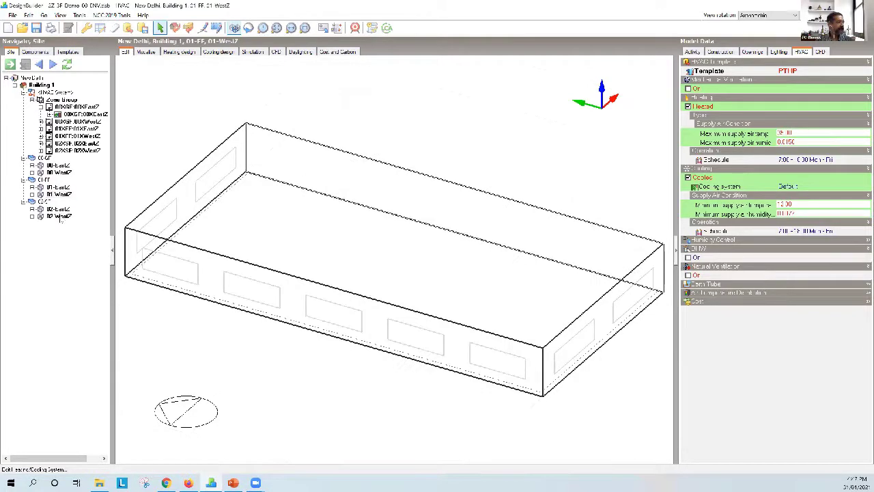
left_click(62, 217)
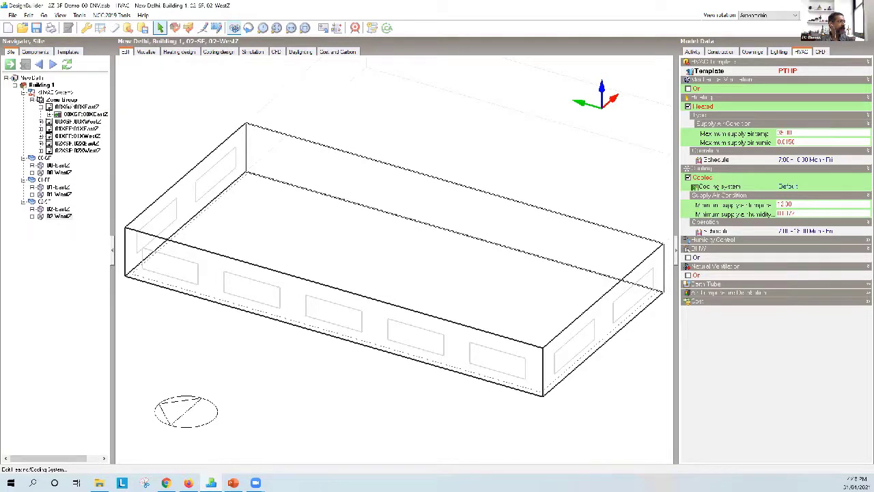
- Open the 00XGF:00XWestZ HVAC zone from the Zone Group, examine its heating and cooling sizing data, and close it without changes
left_click(63, 100)
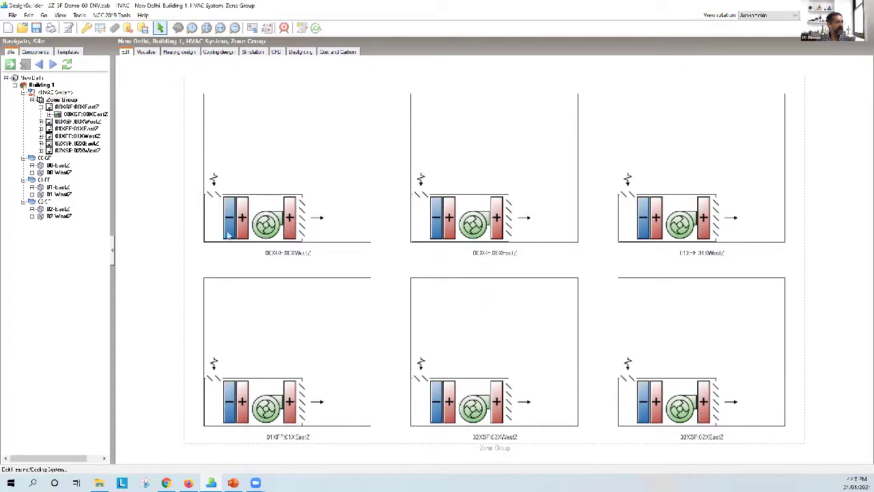
double_click(318, 159)
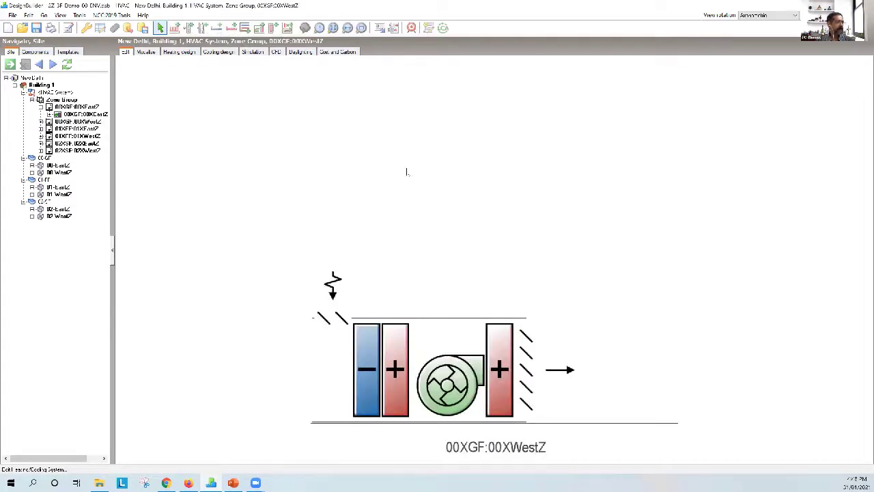
right_click(237, 178)
left_click(255, 195)
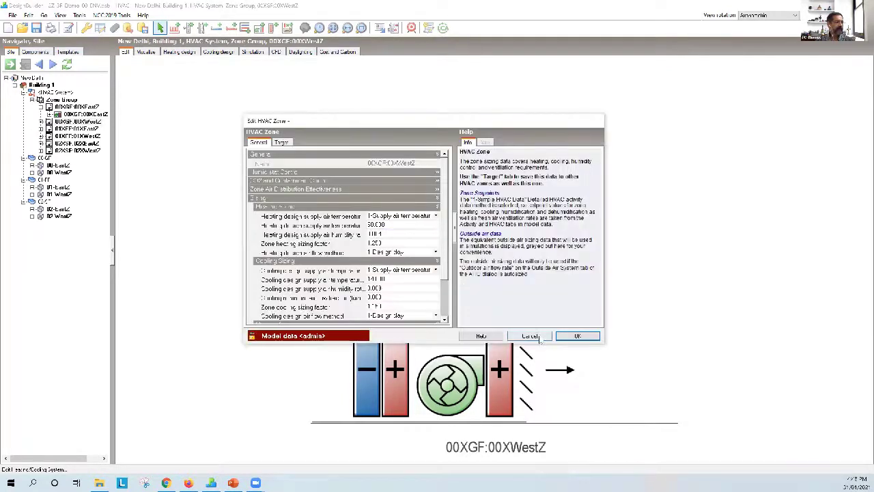
left_click(539, 338)
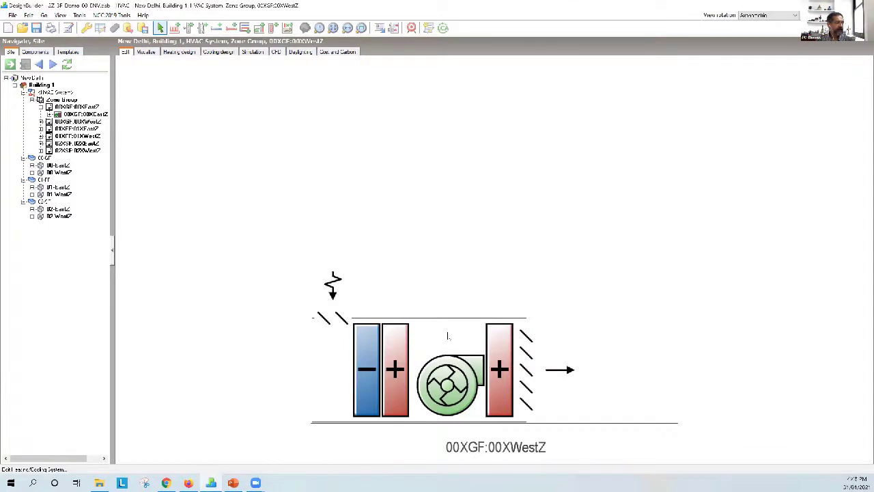
- Open the DX cooling coil of the 00XGF:00XWestZ PTHP unit for editing and examine its gross rated COP in an enlarged dialog
double_click(448, 336)
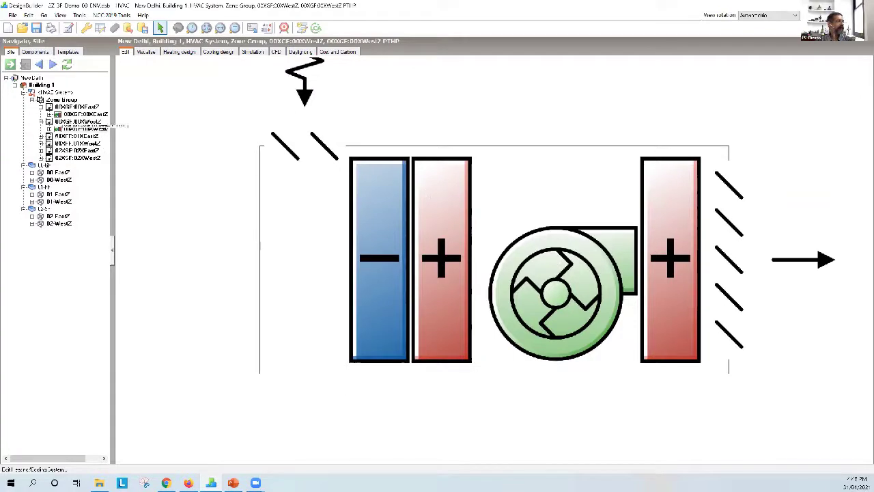
left_click(49, 129)
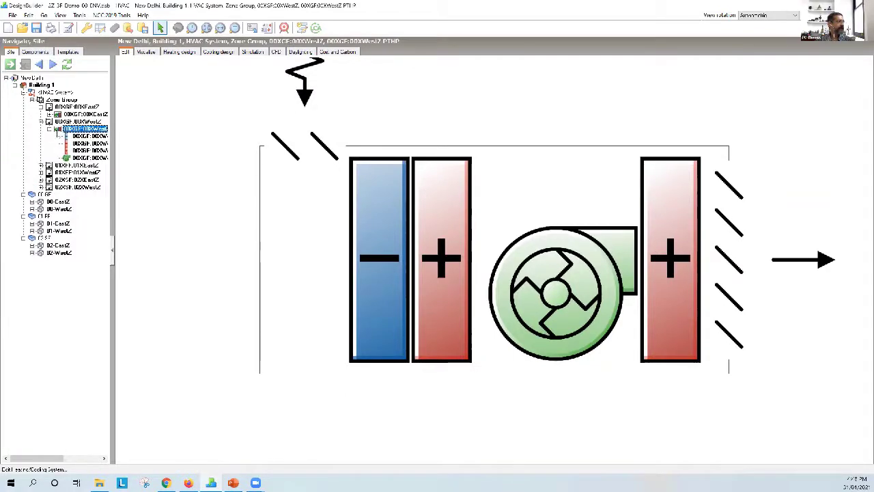
left_click(82, 137)
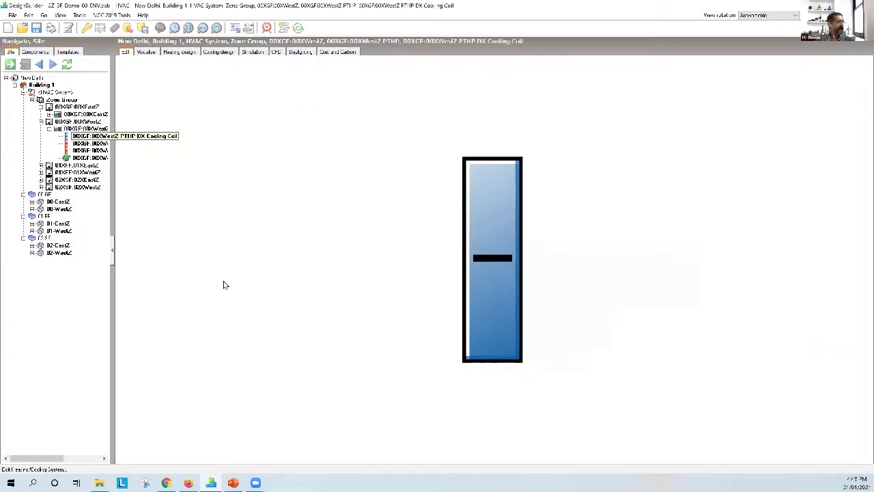
right_click(259, 242)
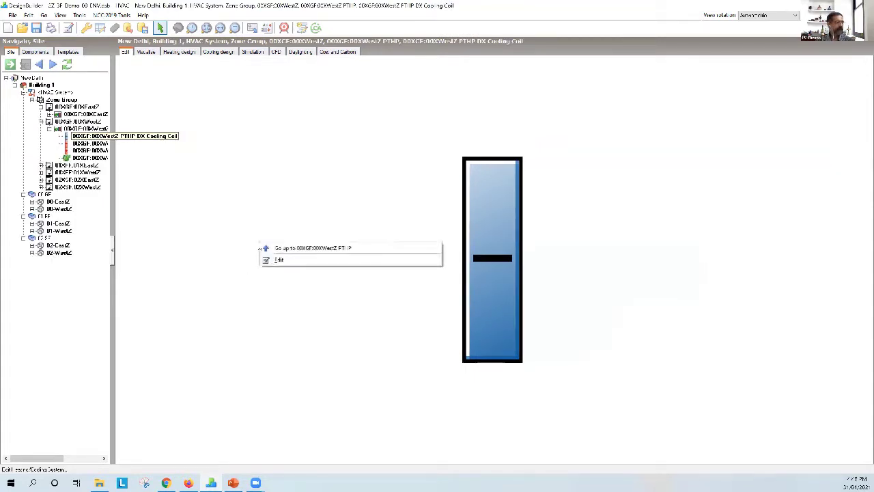
left_click(277, 260)
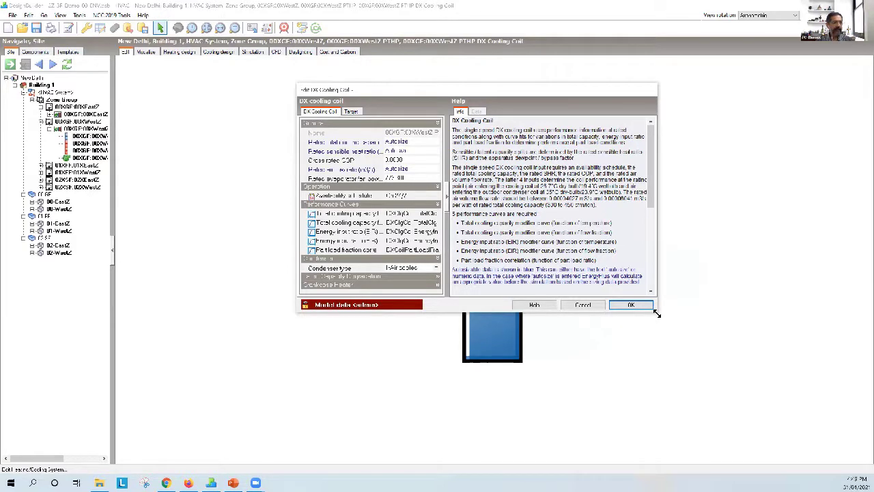
left_click_drag(656, 313, 719, 367)
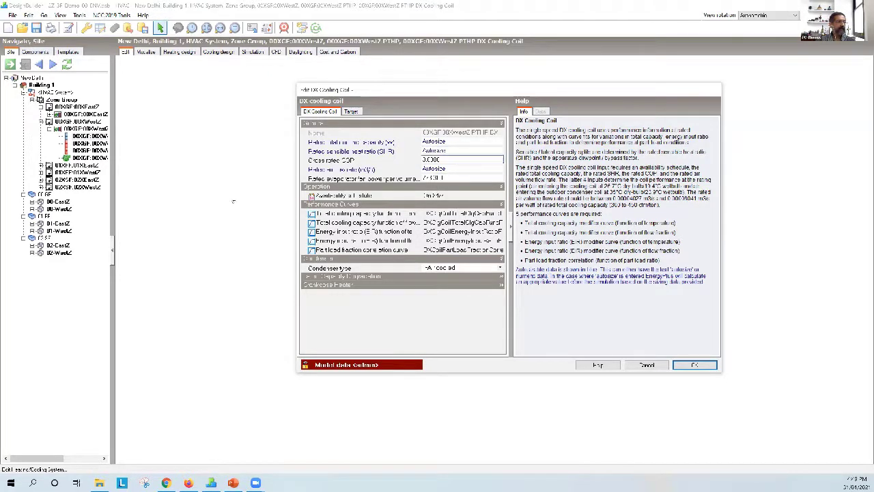
left_click(443, 160)
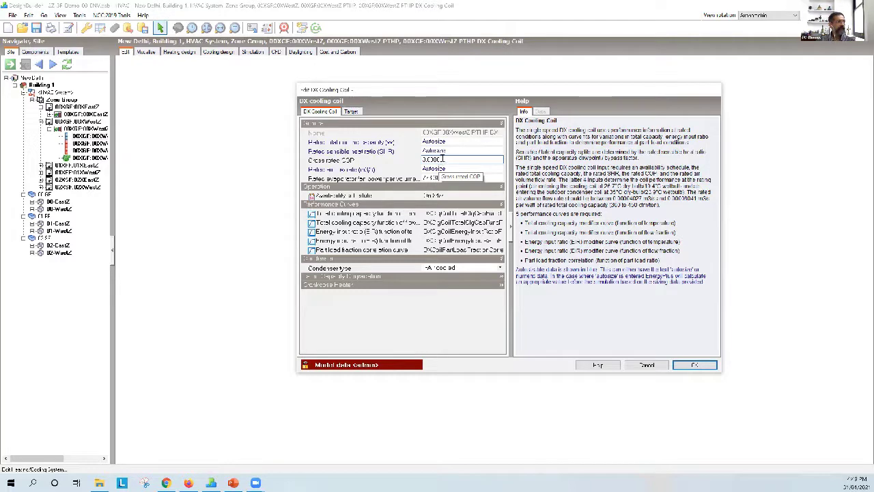
key("Return")
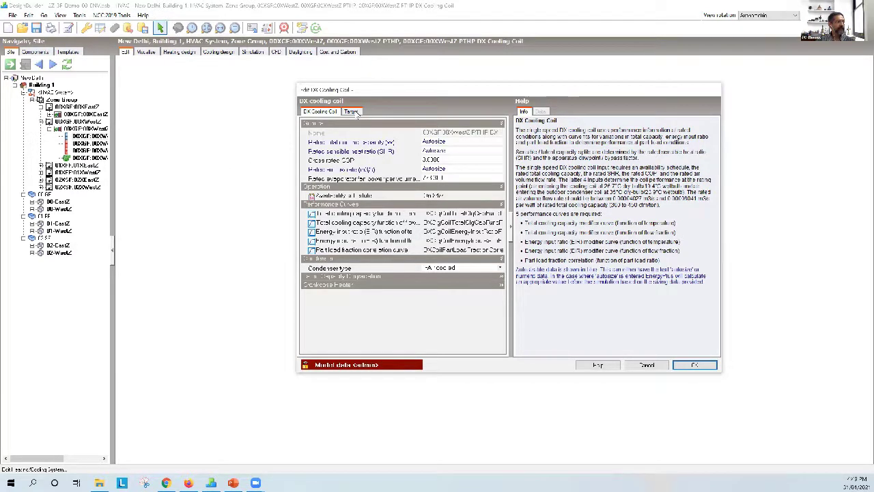
- Try targeting all Zone Group DX cooling coils with the Multiple (all settings) option, and cancel the coil edit
left_click(352, 112)
left_click(450, 135)
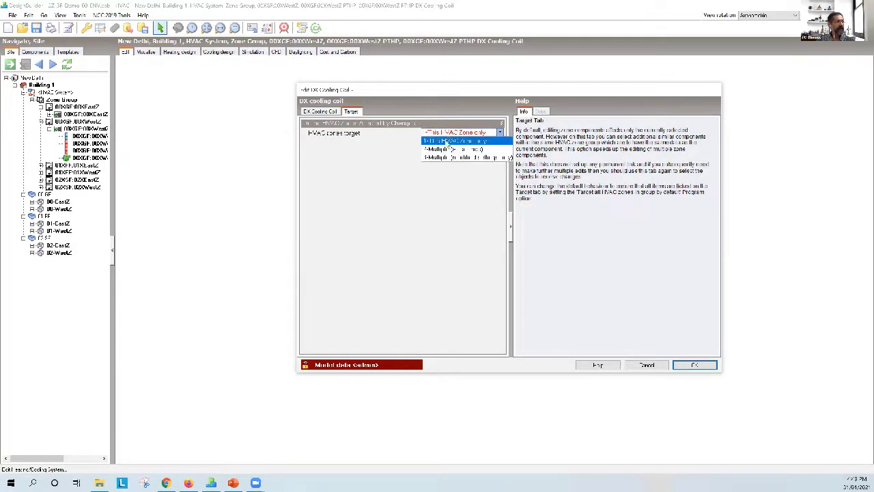
left_click(447, 151)
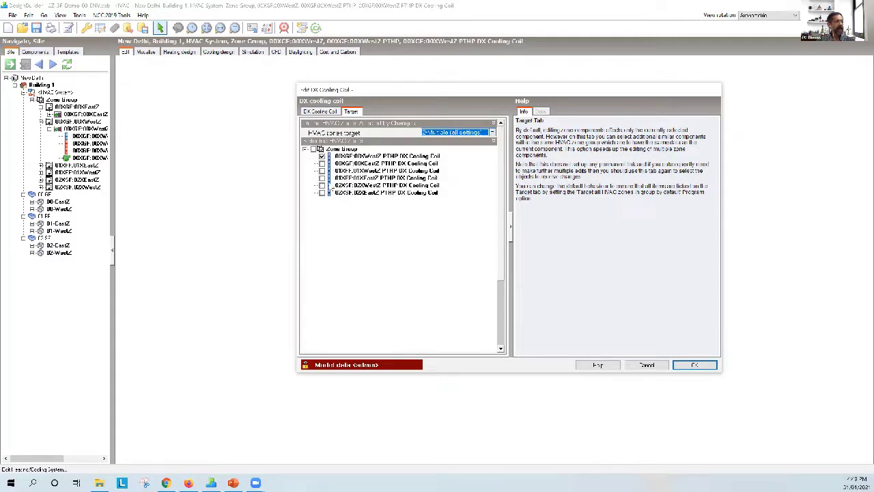
left_click(313, 148)
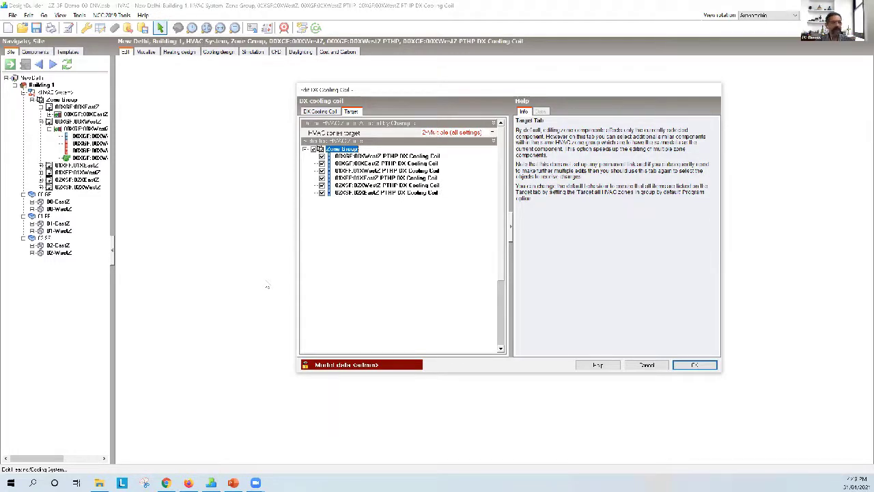
left_click(647, 366)
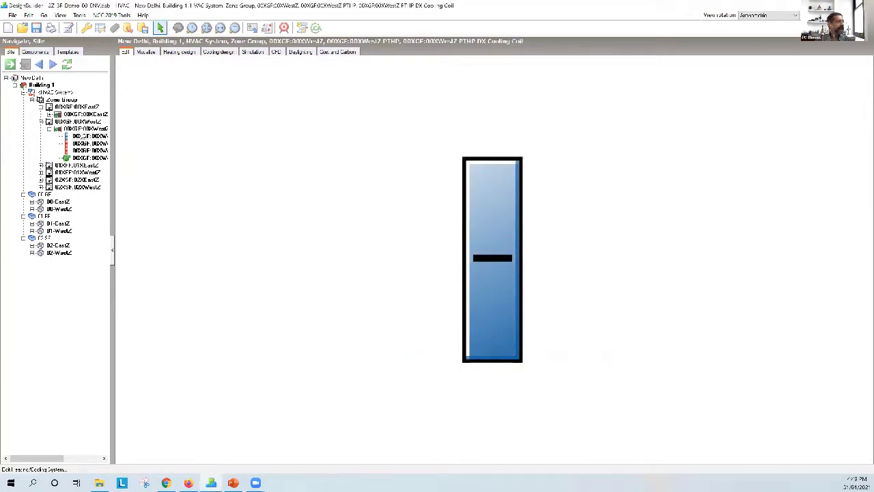
- Return through the PTHP unit to the 00XGF:00XWestZ HVAC zone and examine its heating, cooling and outside air sizing in an enlarged edit dialog
left_click(82, 130)
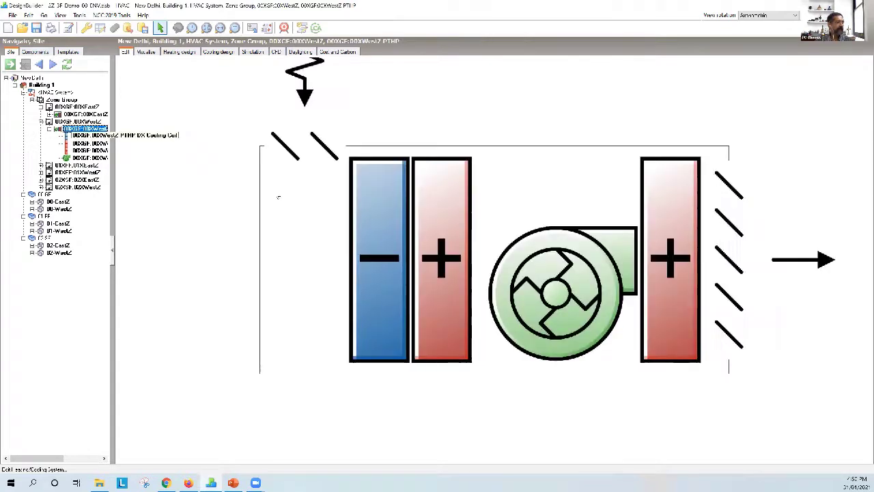
left_click(78, 121)
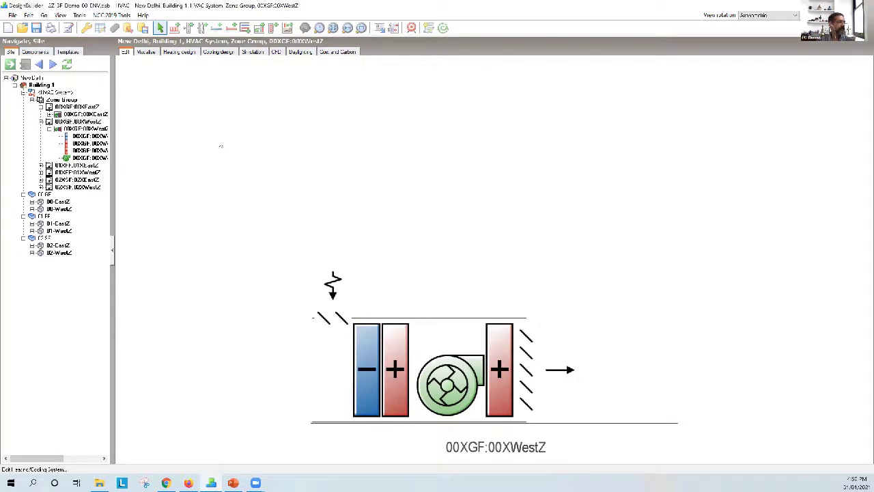
right_click(219, 138)
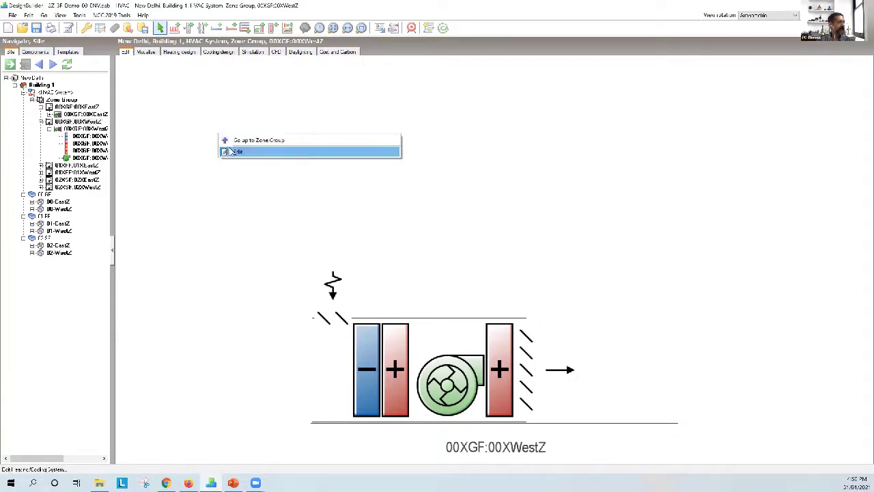
left_click(231, 151)
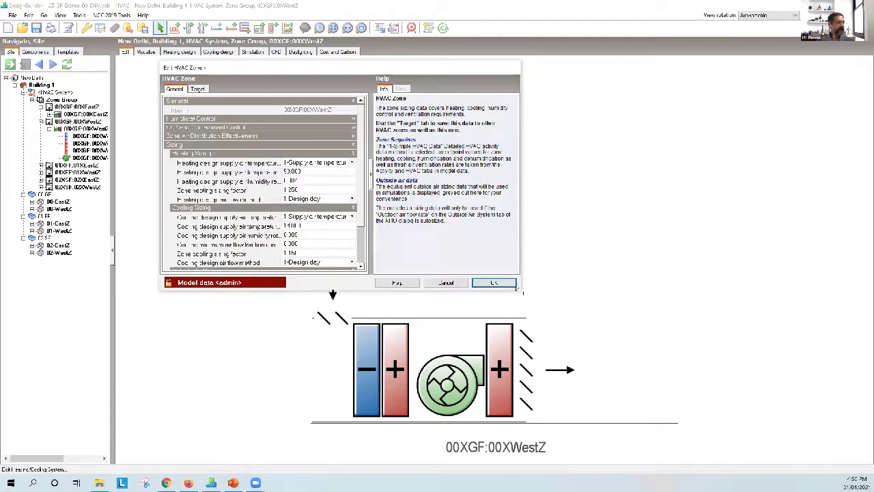
left_click_drag(518, 290, 631, 401)
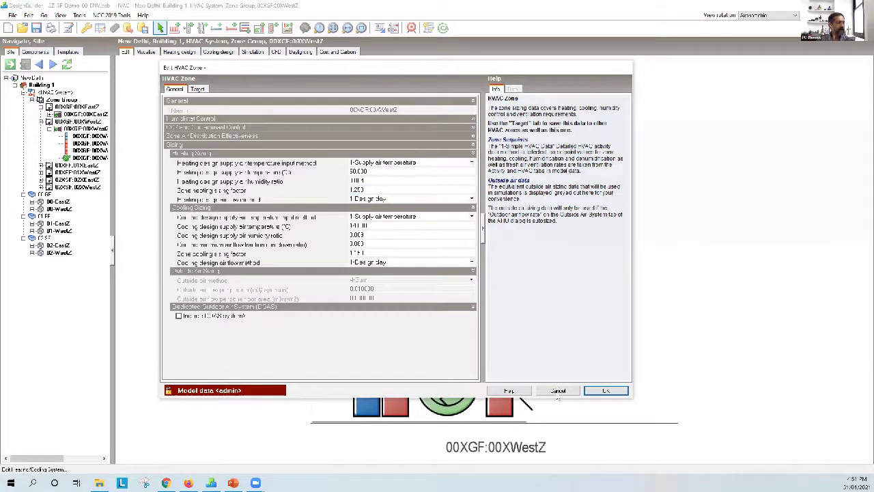
- Cancel the HVAC zone edit, open the 00XGF:00XWestZ PTHP unit for editing and enable its outdoor air supply
left_click(558, 390)
double_click(458, 343)
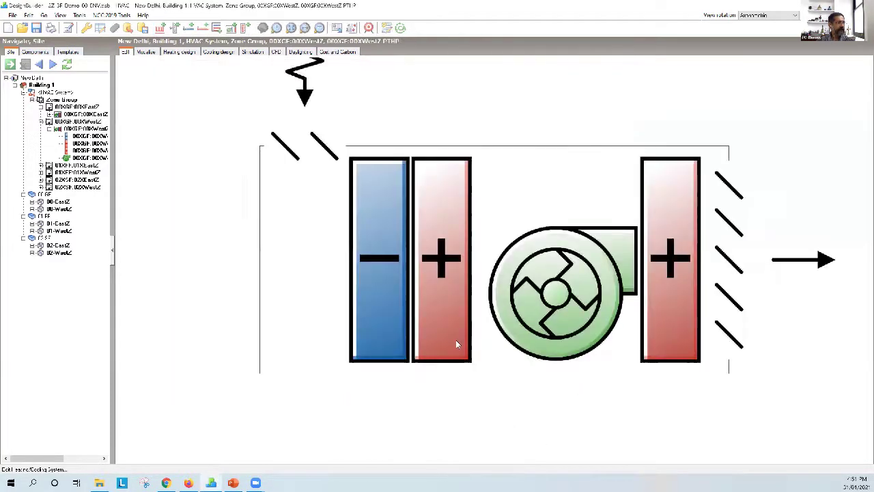
right_click(173, 185)
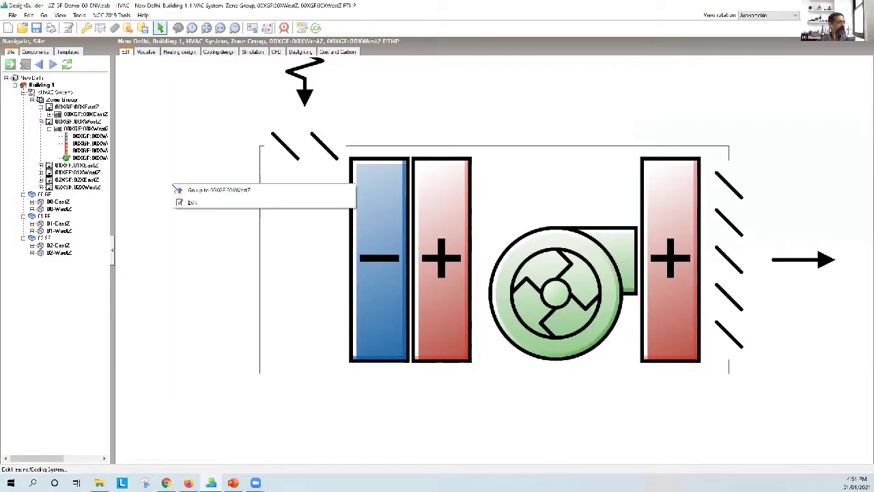
left_click(187, 202)
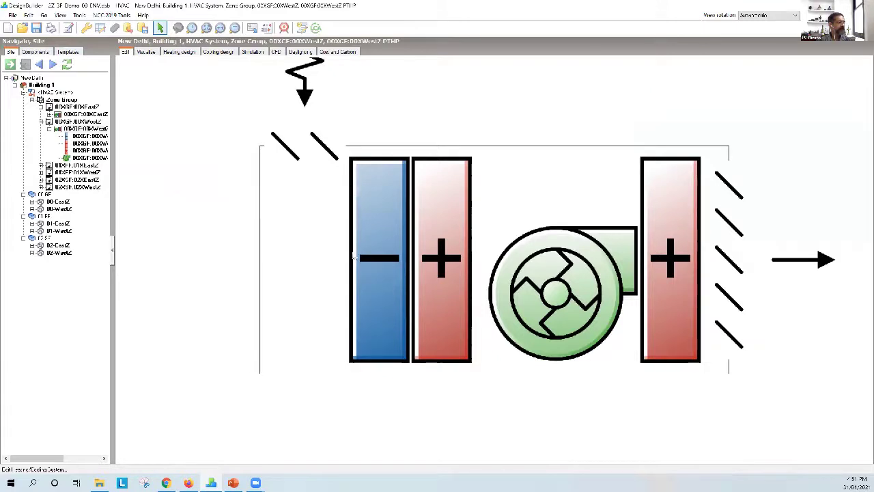
left_click(235, 237)
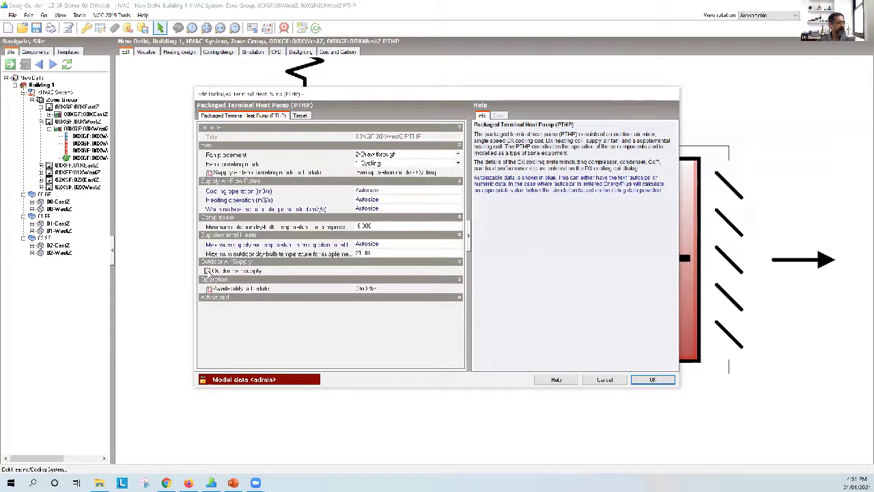
left_click(207, 271)
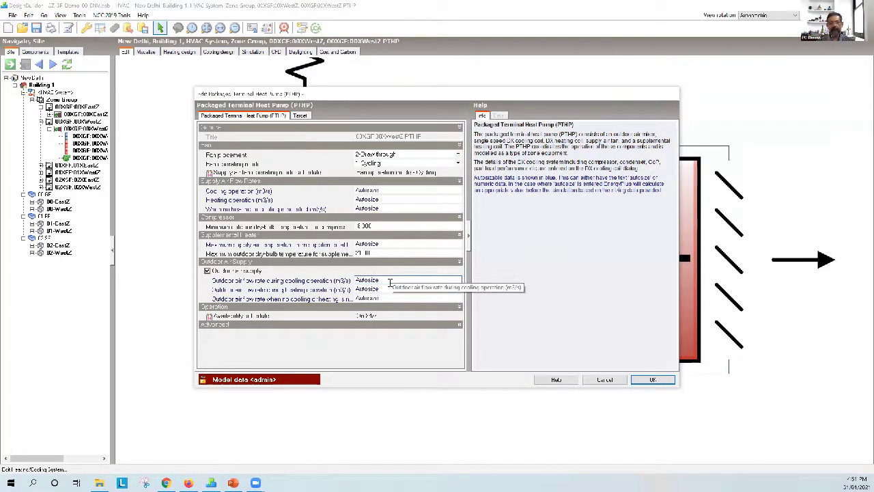
- Set the PTHP unit's availability schedule to 7:00 - 18:00 Mon - Fri and its fan operating mode to 2-Continuous
left_click(425, 318)
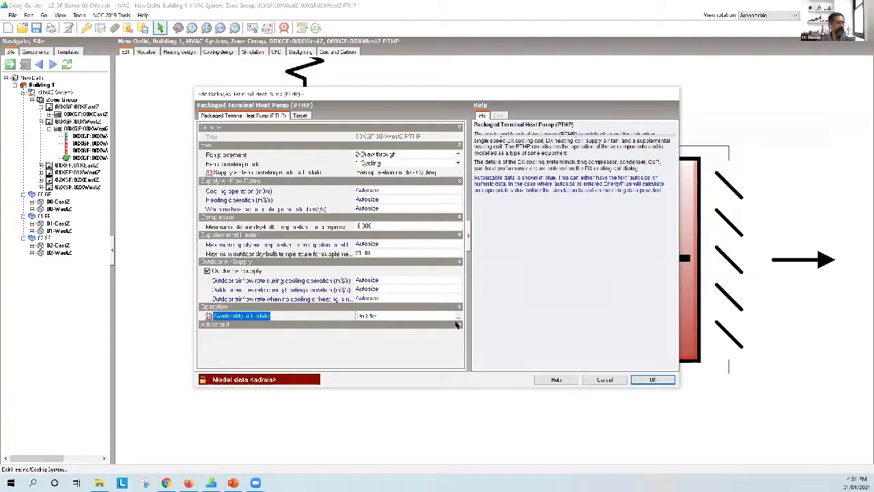
left_click(458, 317)
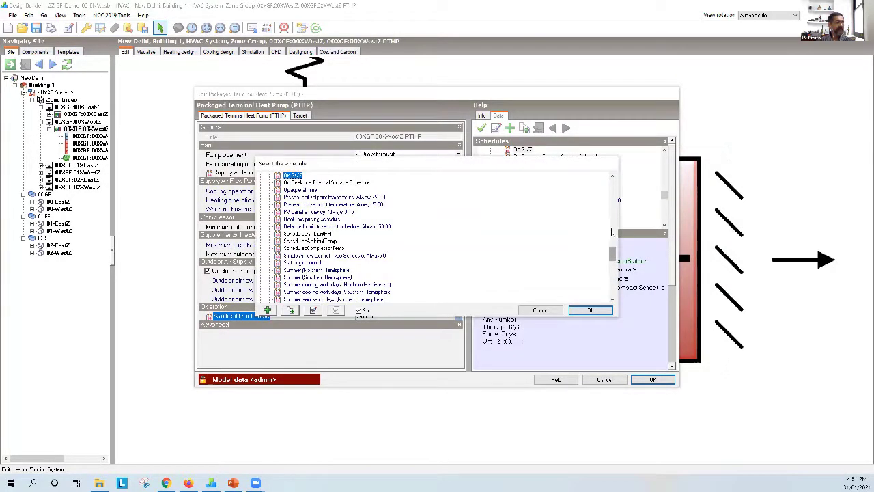
scroll(444, 240, "up", 10)
left_click(306, 183)
double_click(307, 182)
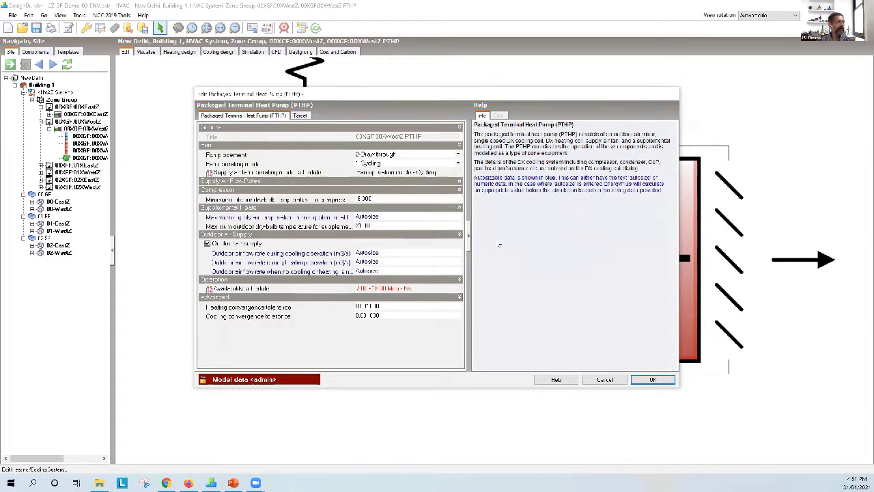
left_click(459, 165)
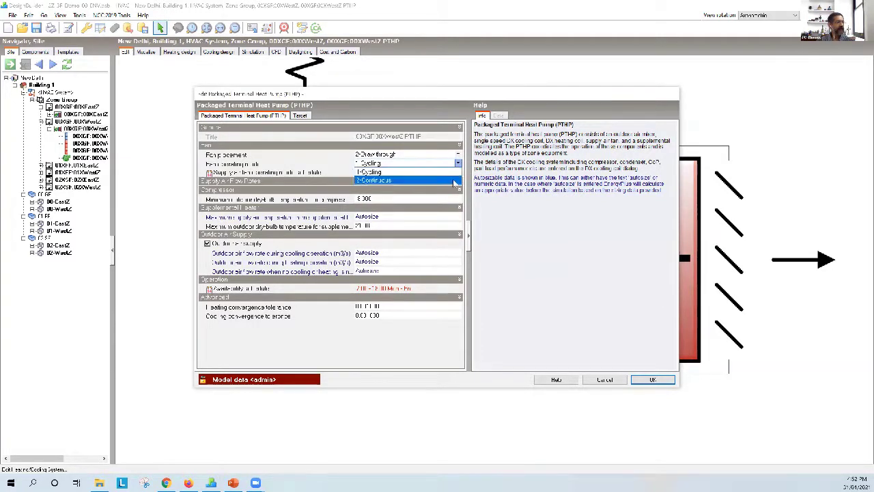
left_click(373, 180)
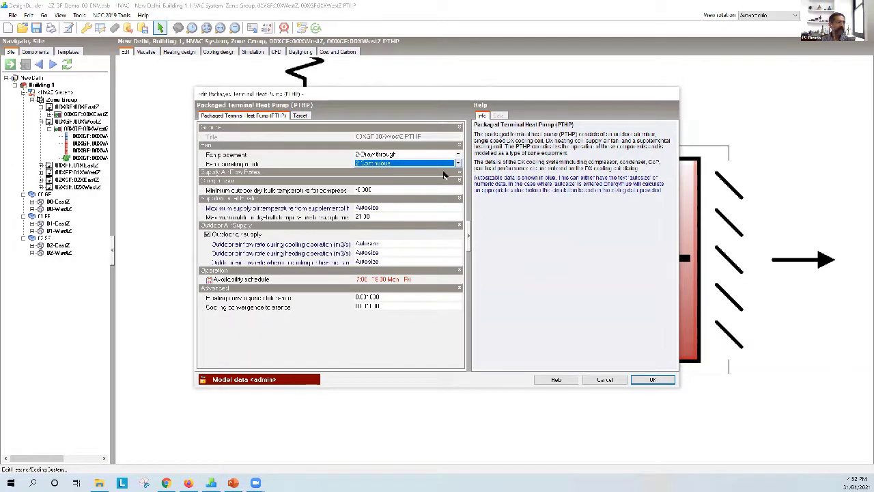
- Apply the PTHP settings to all units in the Zone Group with the 2-Multiple (all settings) target and confirm the edit
left_click(300, 122)
left_click(301, 116)
left_click(382, 138)
left_click(380, 154)
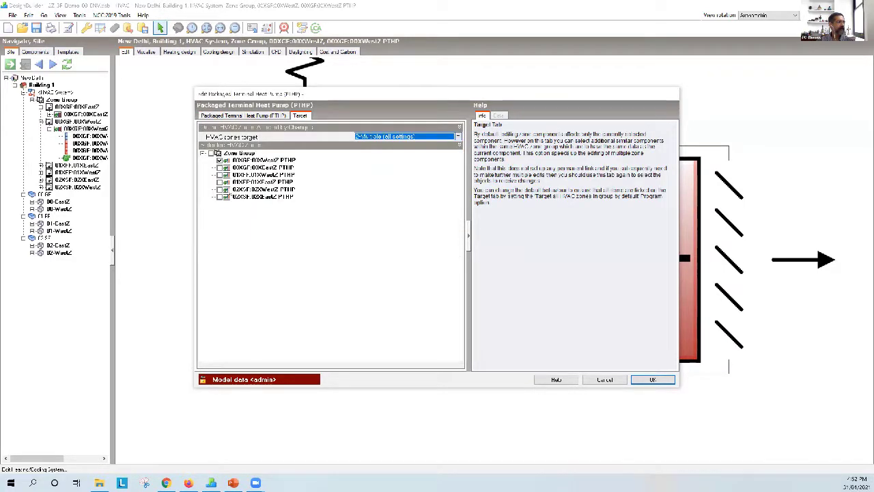
left_click(217, 153)
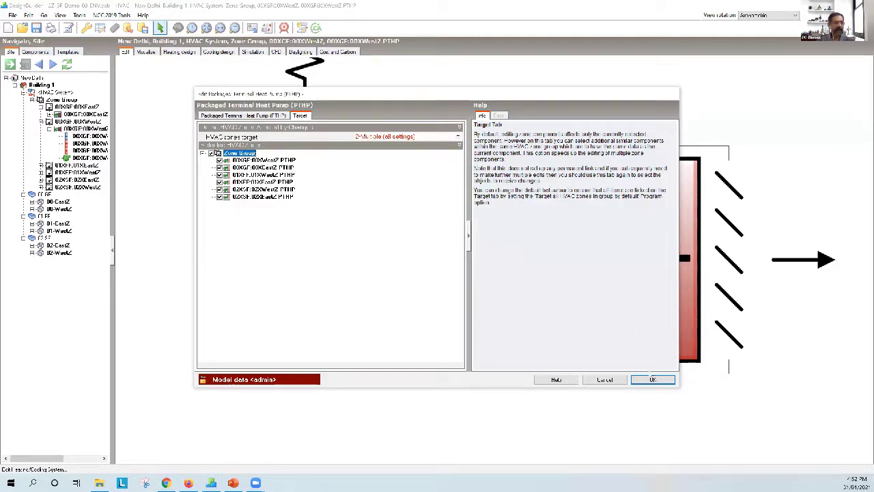
left_click(651, 380)
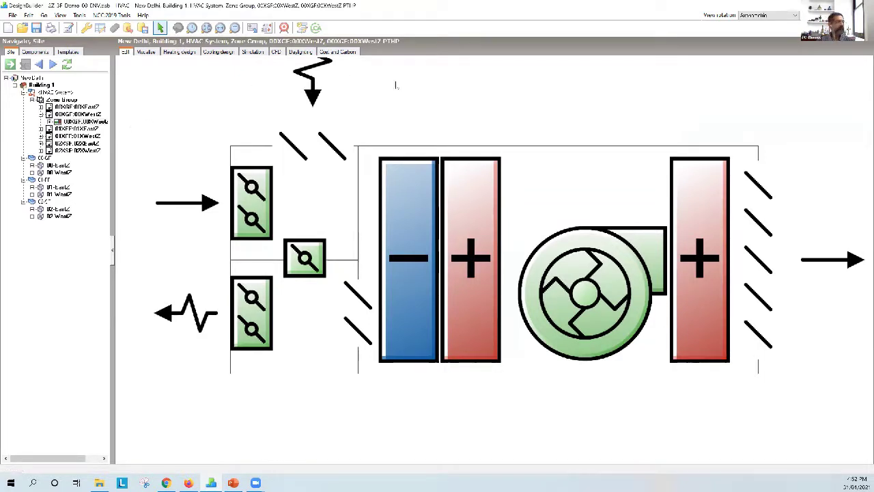
scroll(400, 90, "down", 3)
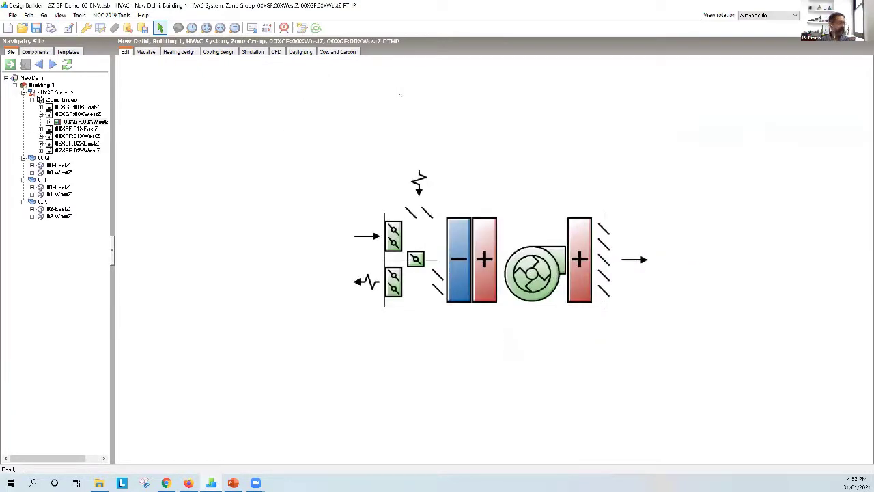
- Open the 01-PTHP.eso results from the 2Z-3F-DEMO folder, examine the annual energy and end-use summary, and close without saving the session
left_click(99, 482)
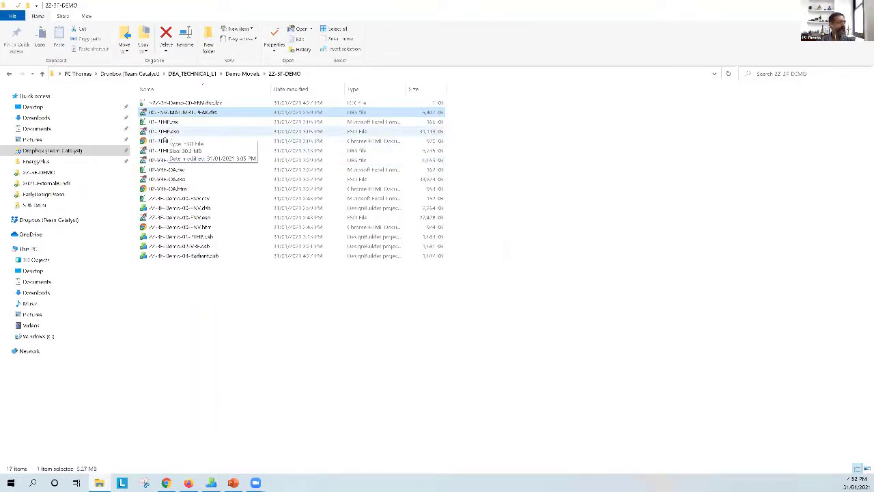
double_click(167, 132)
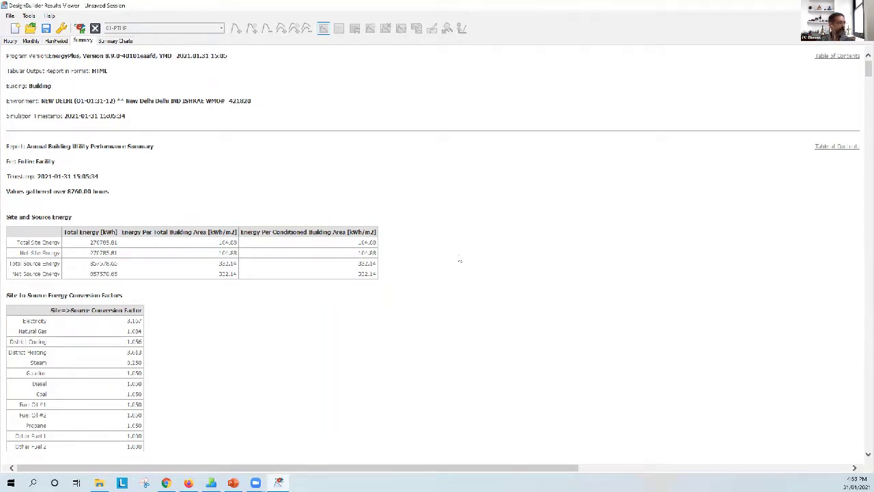
scroll(460, 260, "down", 6)
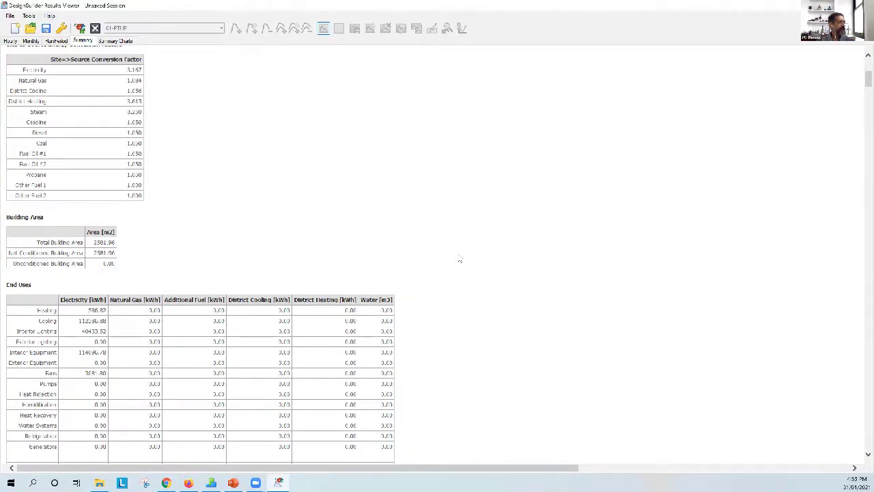
scroll(460, 260, "down", 5)
scroll(460, 260, "up", 12)
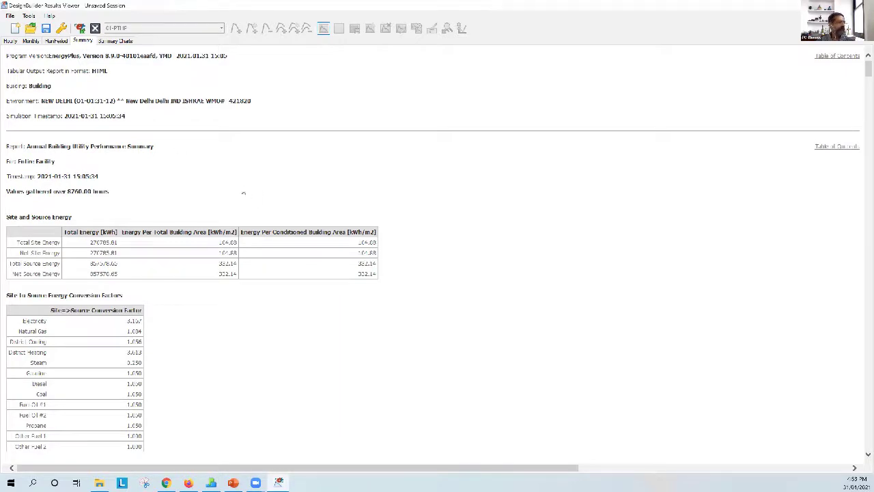
scroll(243, 193, "down", 4)
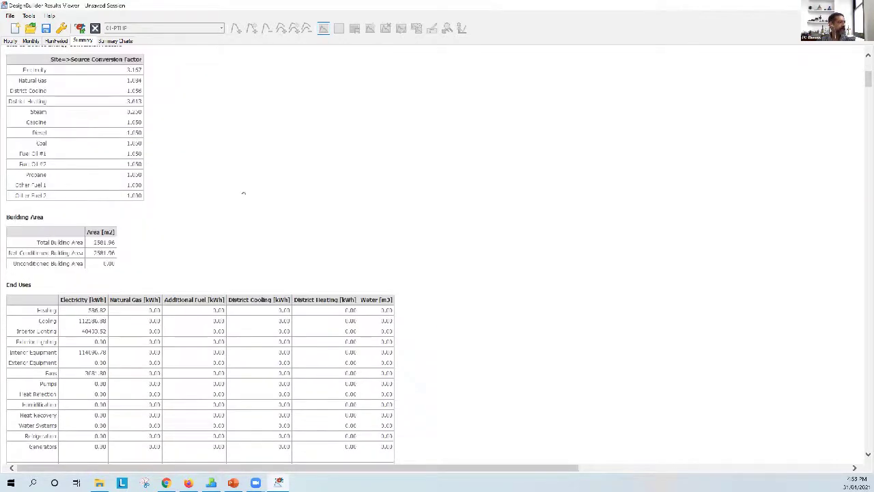
scroll(243, 193, "down", 2)
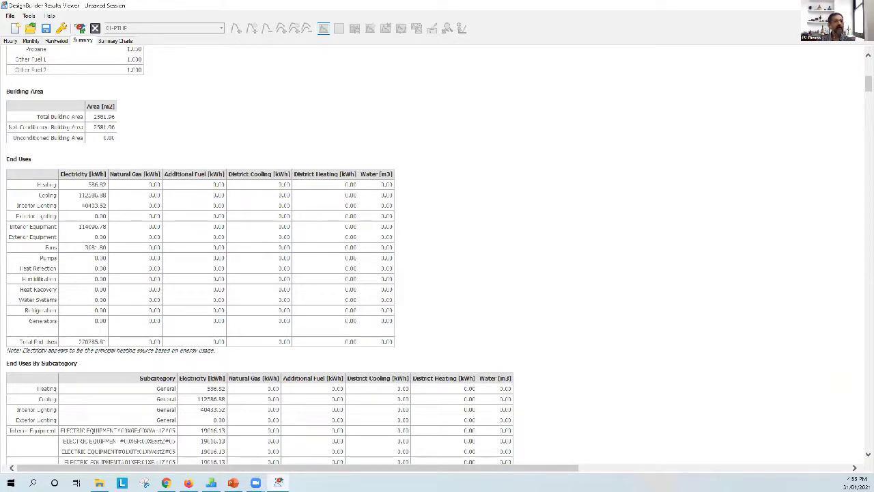
key("alt+F4")
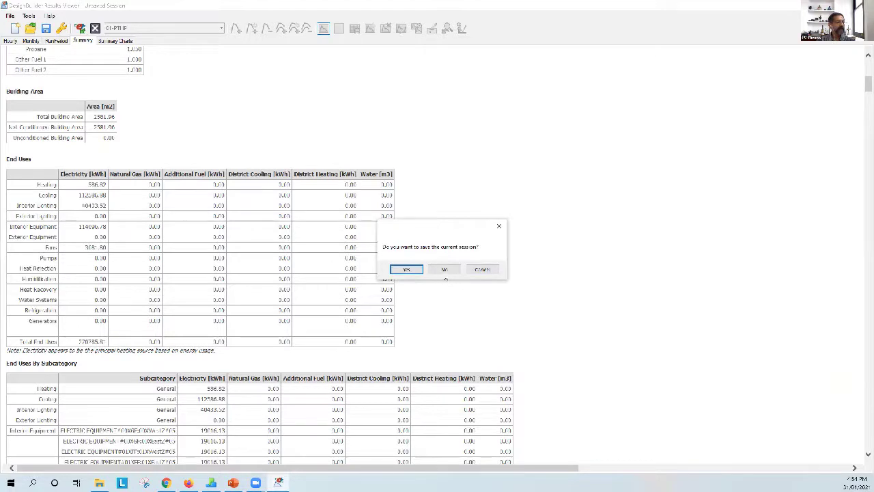
left_click(444, 270)
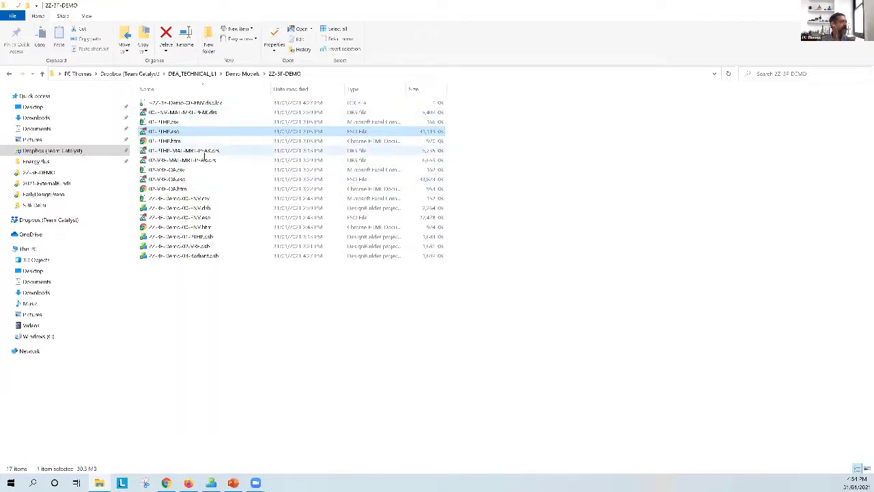
- Open the saved 01-PTHP-MAT-MRT-PEAK results session and examine the 01XFF east and west cooling coil total cooling rates in mid to late June
double_click(203, 150)
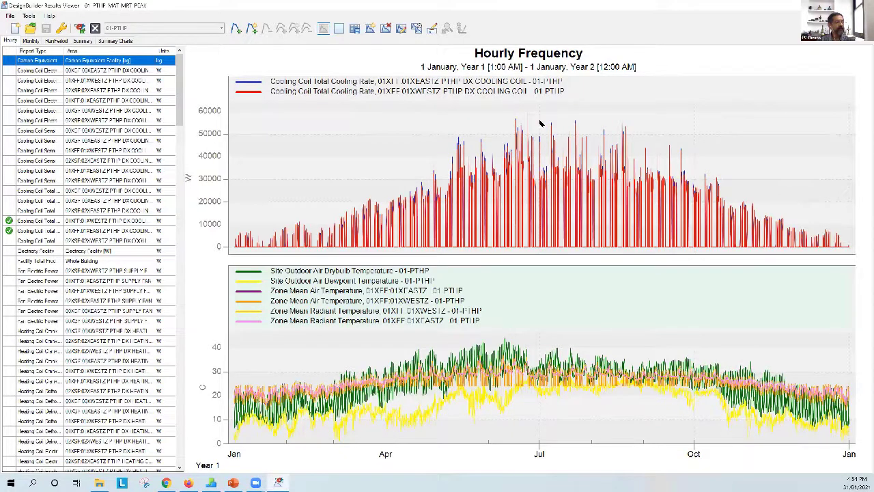
left_click_drag(539, 174, 506, 174)
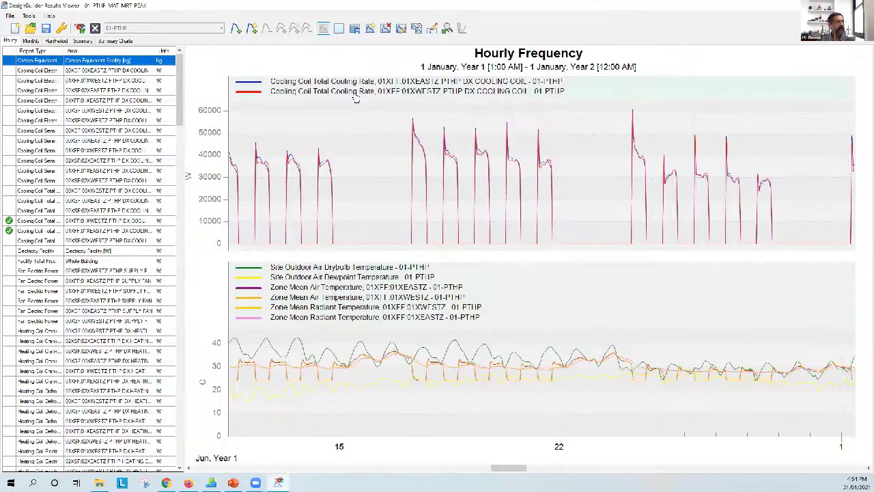
left_click(354, 82)
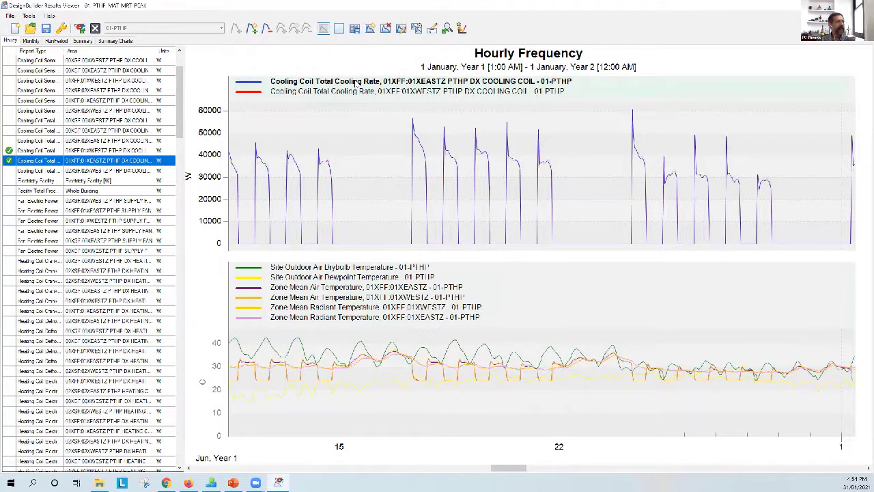
left_click(354, 96)
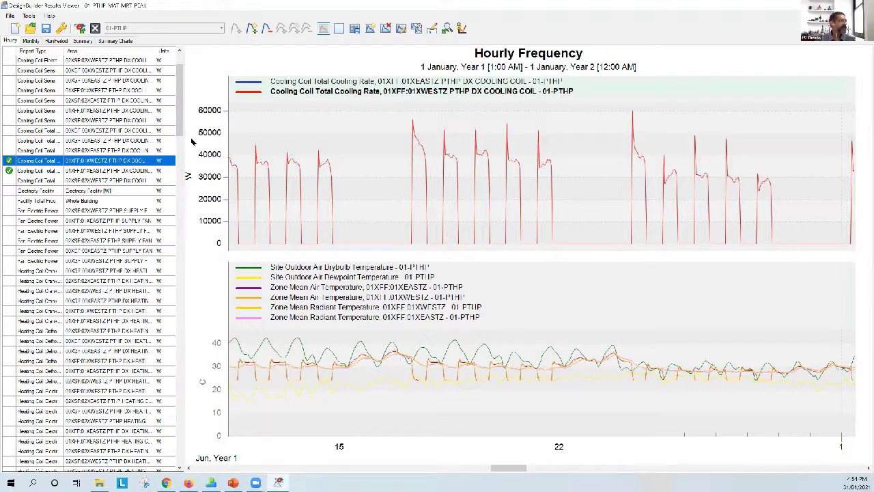
- Widen the report list to show full report names and add the 01XFF:01XWestZ DX Cooling Coil Electric Energy to the cooling rate chart
left_click_drag(181, 130, 181, 129)
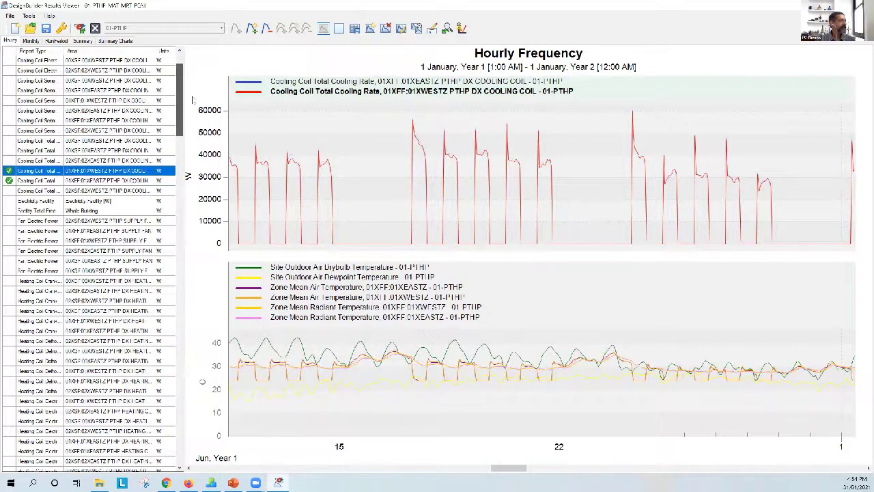
scroll(71, 67, "up", 2)
left_click_drag(62, 52, 79, 51)
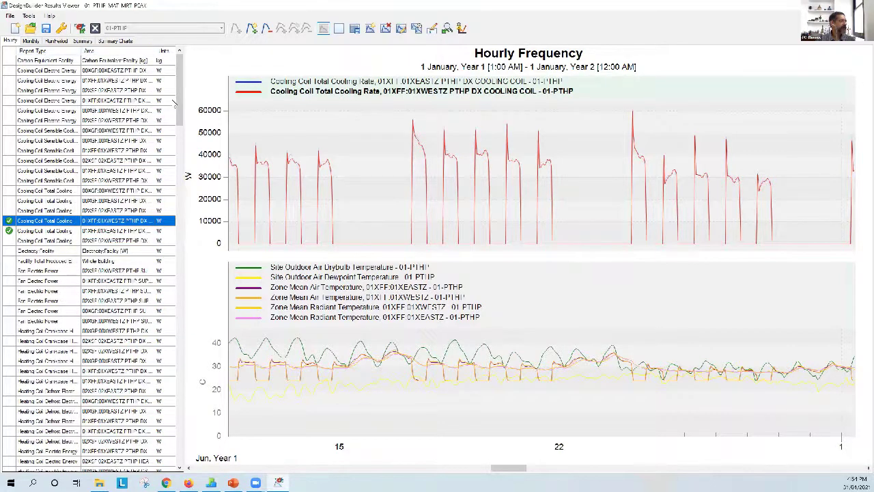
left_click_drag(184, 104, 210, 105)
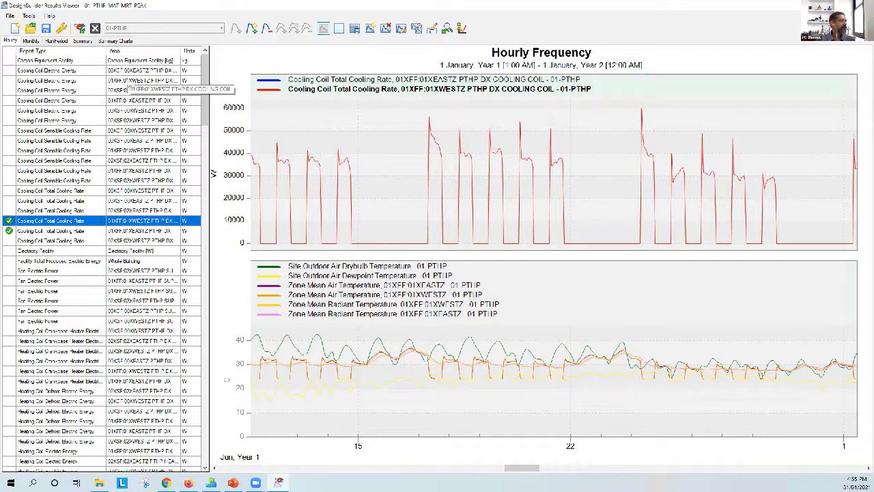
left_click(137, 81)
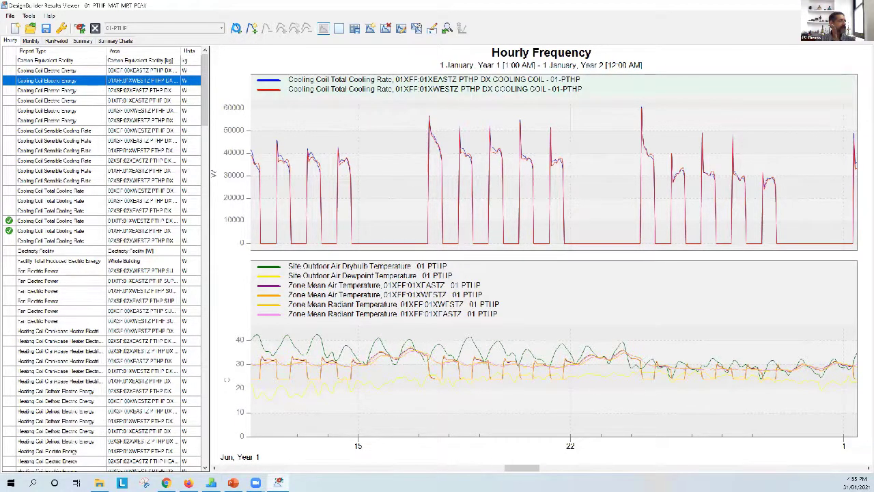
left_click(236, 29)
- Examine the 01XFF:01XWestZ coil's cooling rate and electric energy at noon on June 17, and return to the full-year chart
left_click(392, 135)
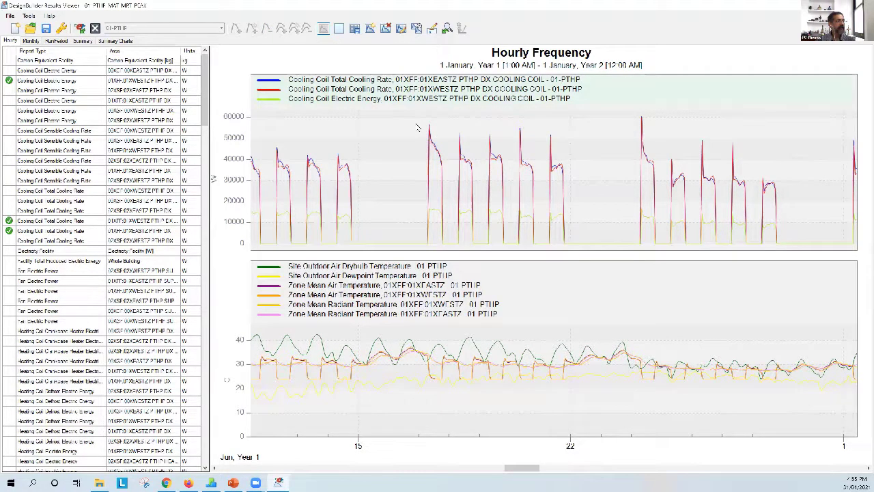
left_click(479, 123)
double_click(485, 131)
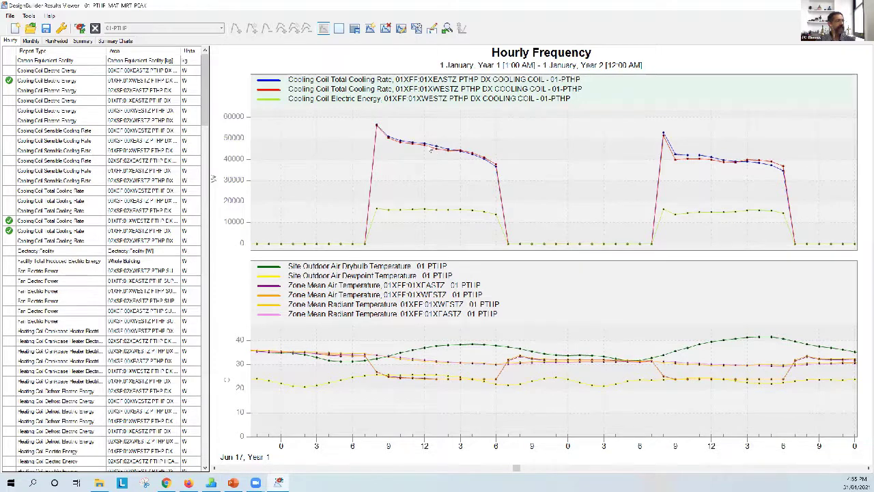
left_click(424, 146)
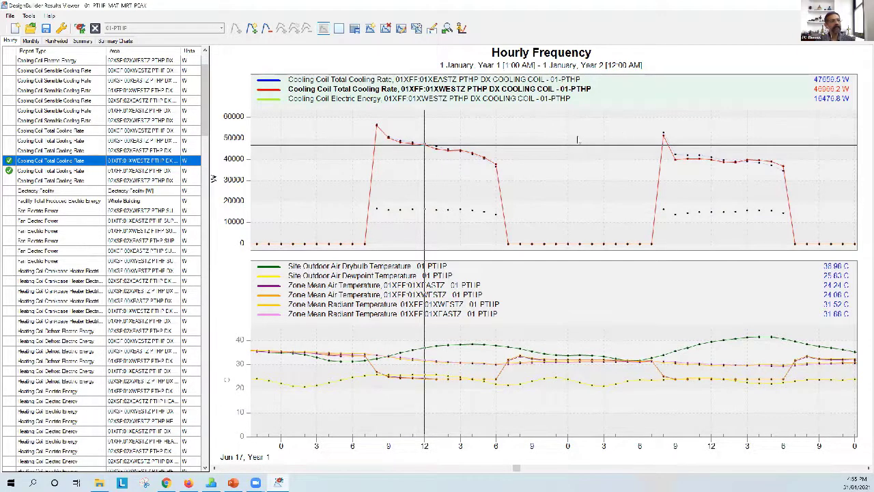
left_click(501, 99)
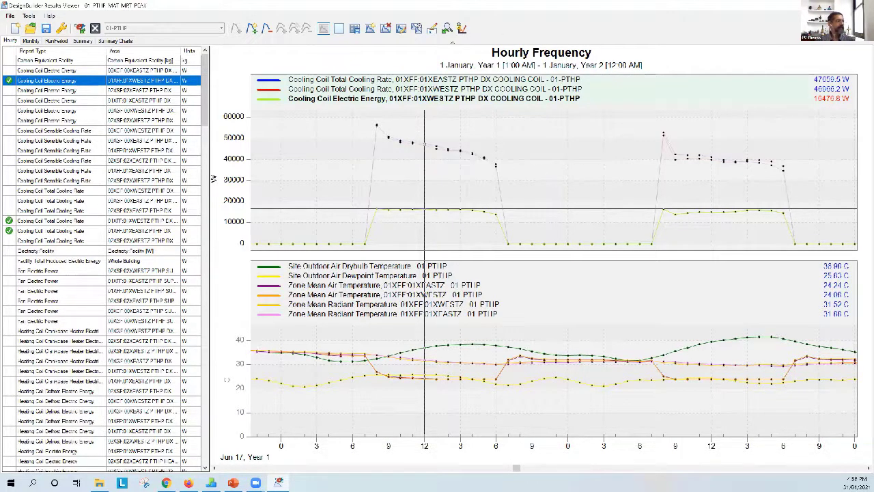
left_click_drag(516, 140, 335, 160)
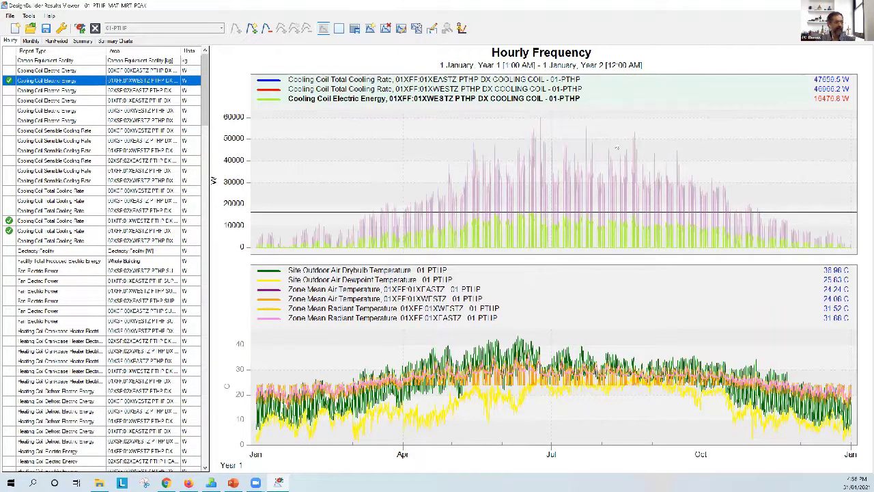
- Narrow the hourly chart to July 16–17 and examine the 01XFF:01XWestZ coil's total cooling rate at 16:00 on July 17
left_click(545, 321)
left_click_drag(539, 316, 580, 324)
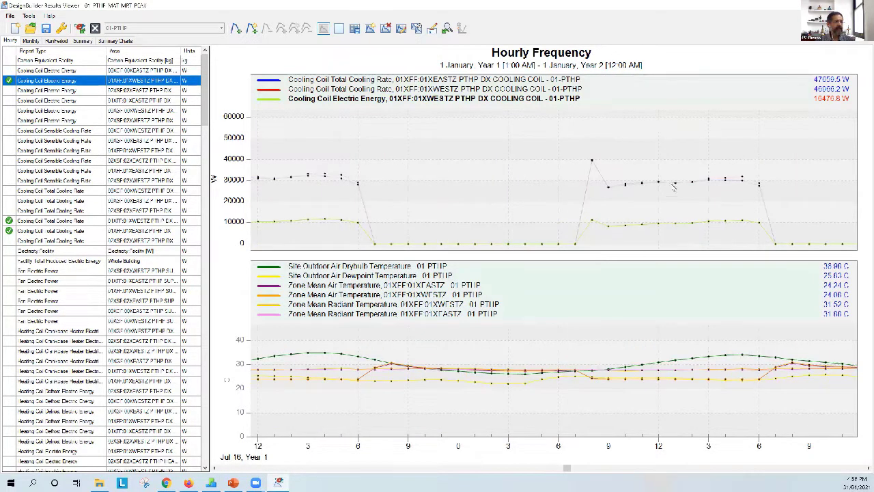
mouse_move(724, 180)
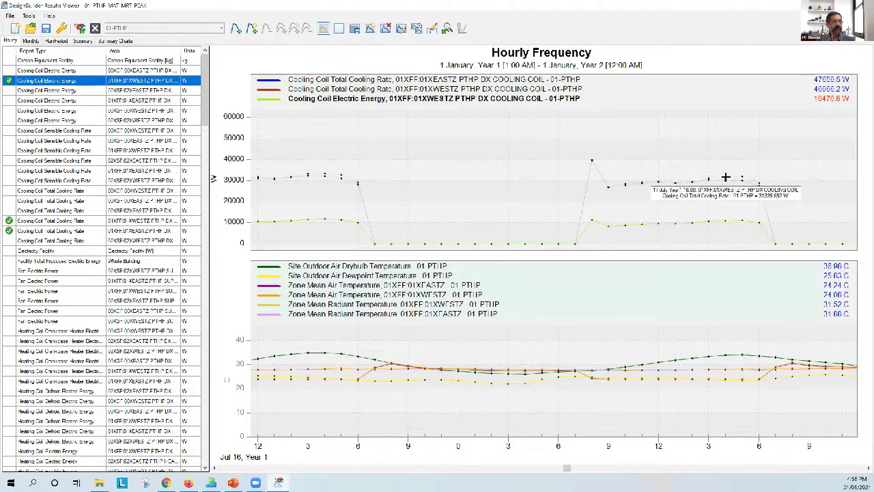
left_click(726, 179)
left_click(727, 179)
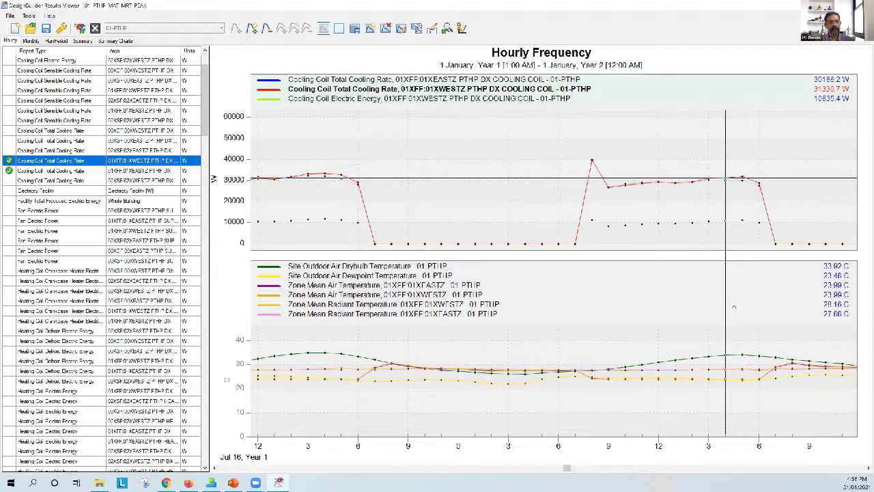
- Examine the 01XFF zones' mean air and mean radiant temperatures at the same hour, and close the results viewer
left_click(447, 287)
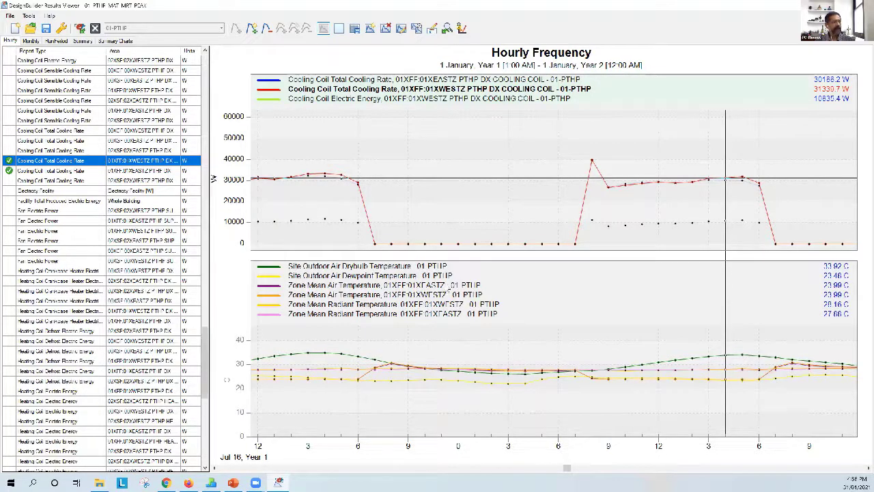
left_click(440, 297)
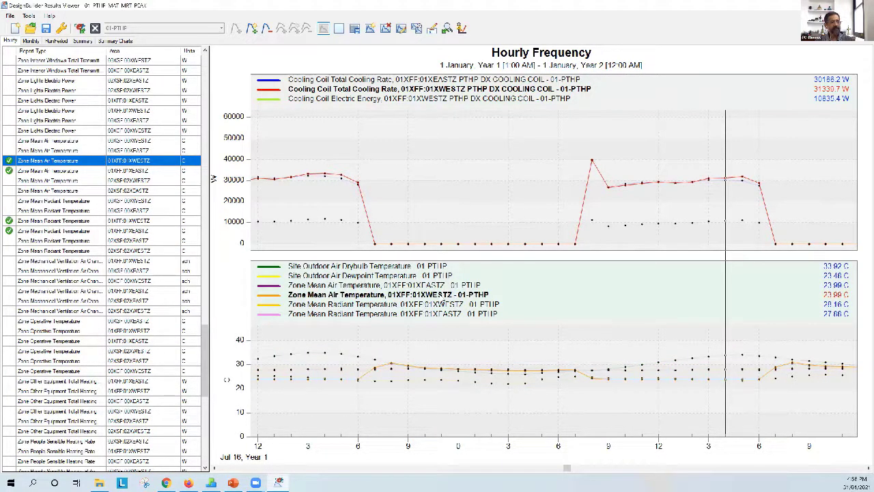
left_click(444, 305)
left_click(451, 314)
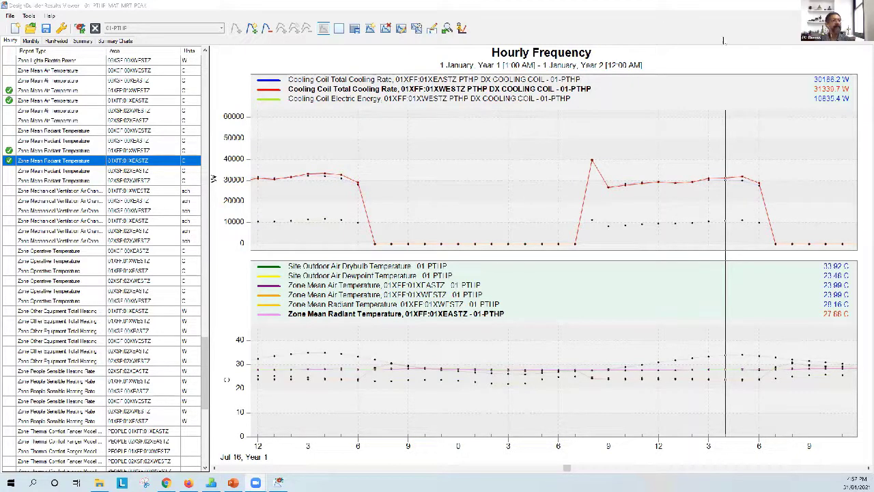
key("alt+F4")
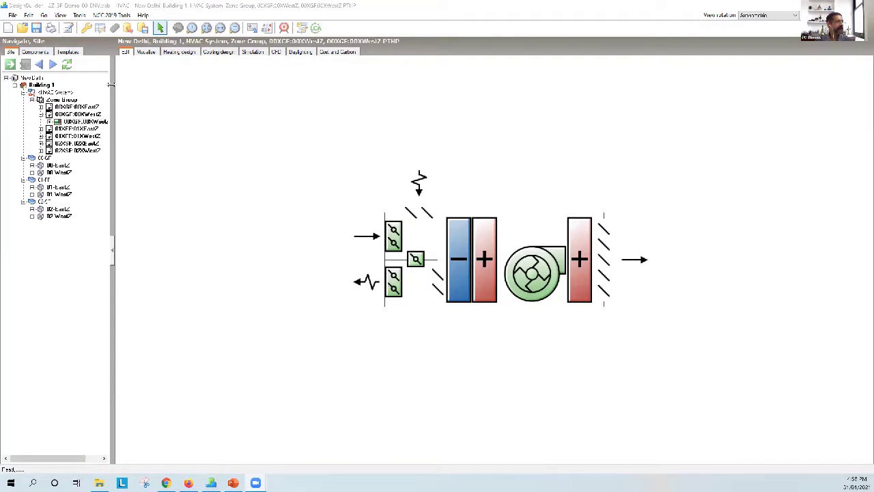
- Widen the site navigator and choose the VRF with HR and DOAS detailed template for the building's HVAC system
left_click_drag(112, 84, 164, 82)
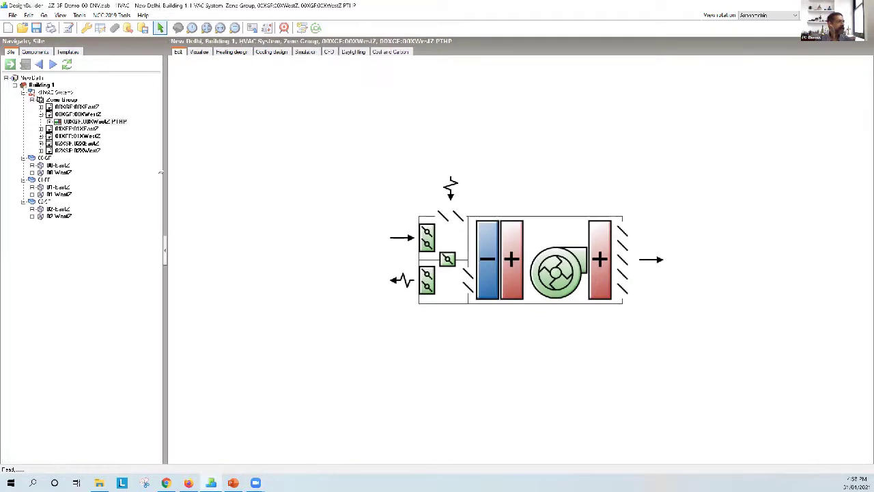
left_click(56, 91)
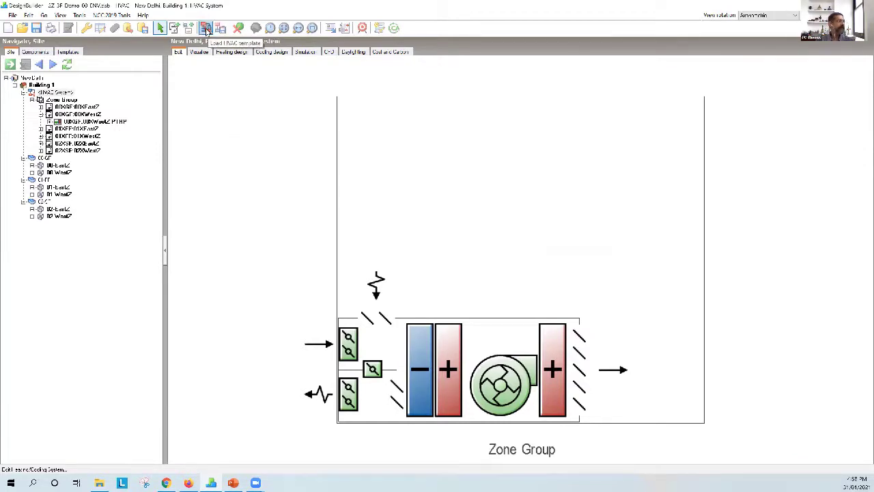
left_click(206, 30)
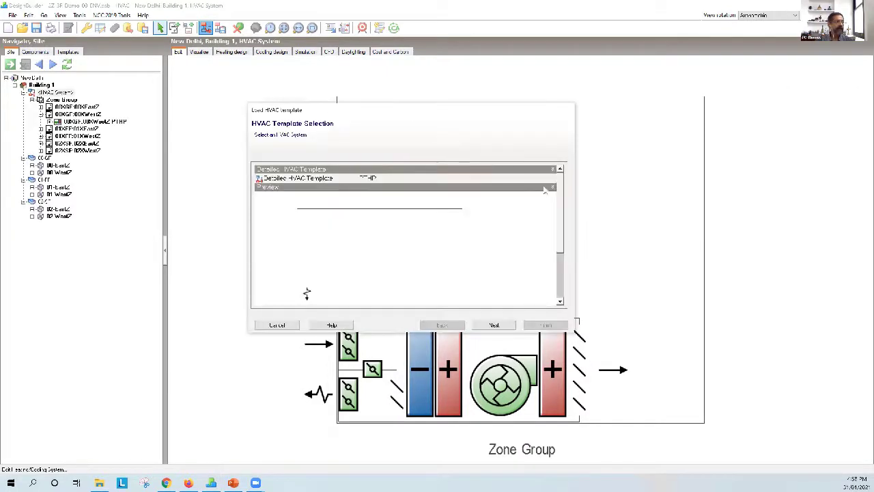
left_click(552, 184)
left_click(552, 185)
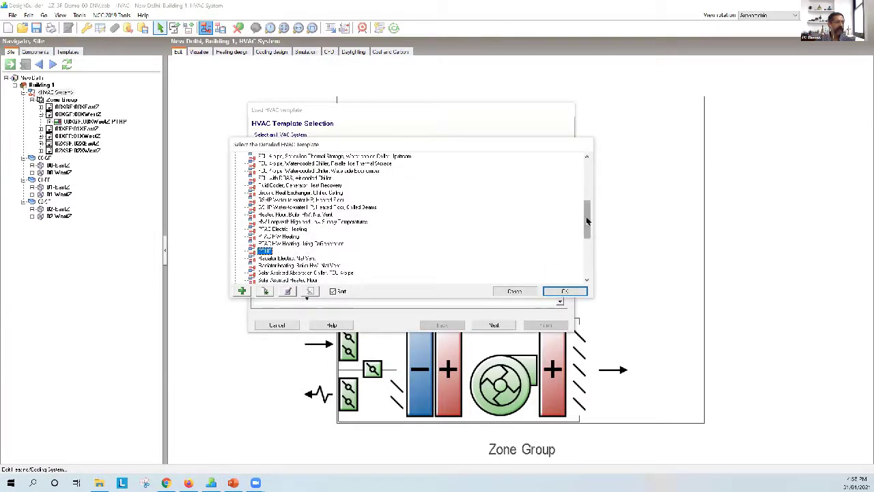
scroll(585, 240, "down", 2)
left_click_drag(585, 239, 585, 266)
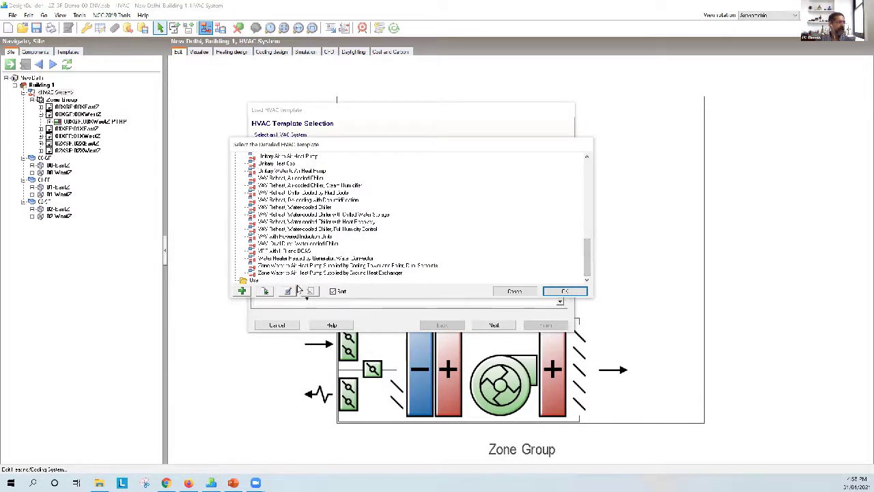
left_click(293, 250)
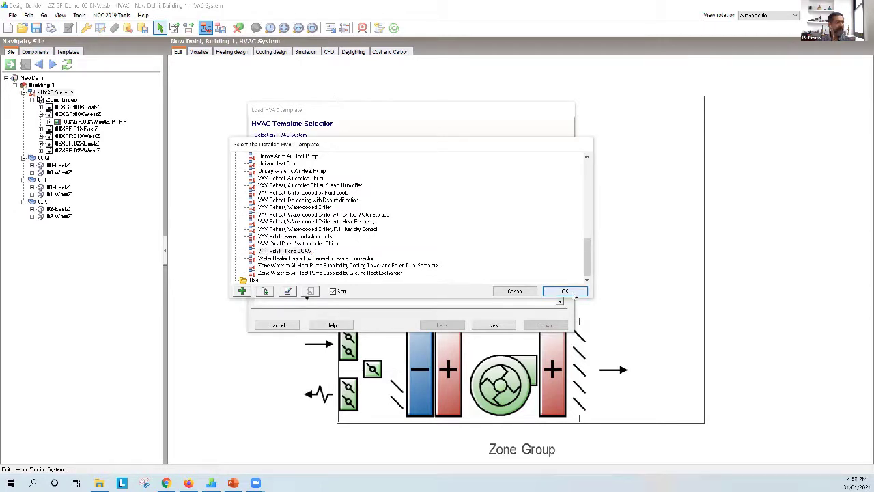
left_click(574, 293)
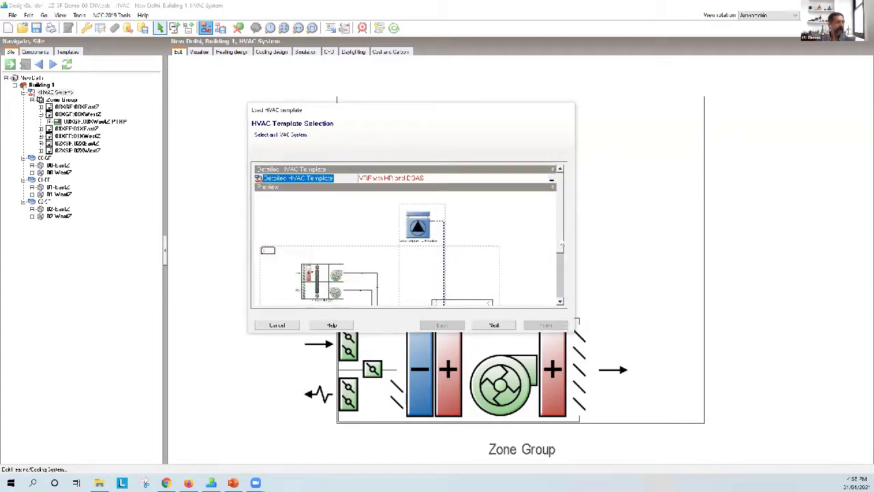
- Review the template's schematic preview and load it for all six zones, replacing all existing HVAC systems
scroll(559, 269, "down", 2)
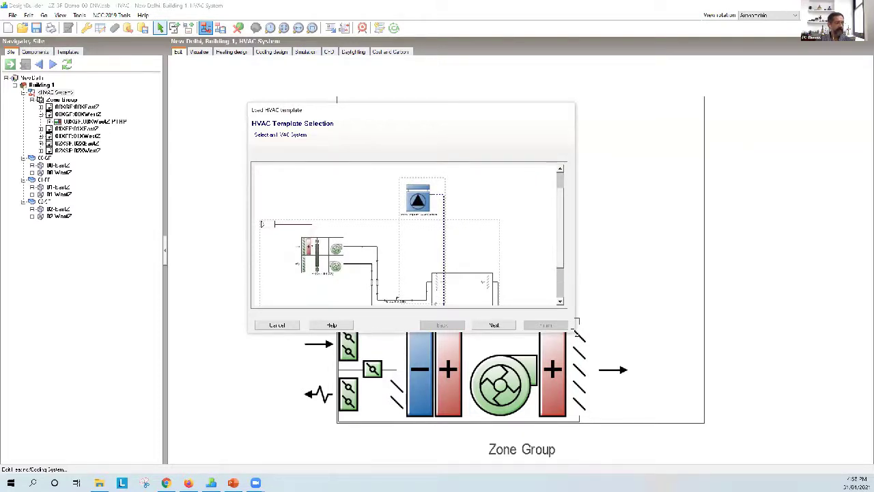
left_click_drag(576, 333, 654, 412)
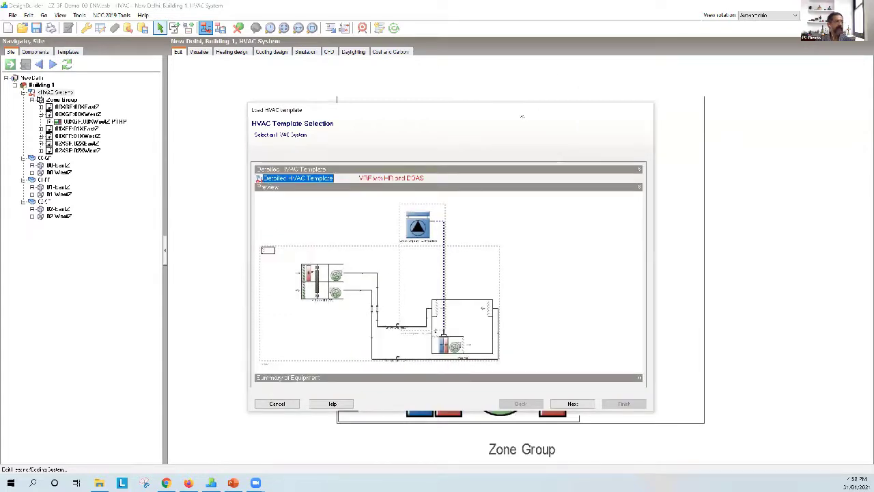
left_click_drag(522, 106, 522, 56)
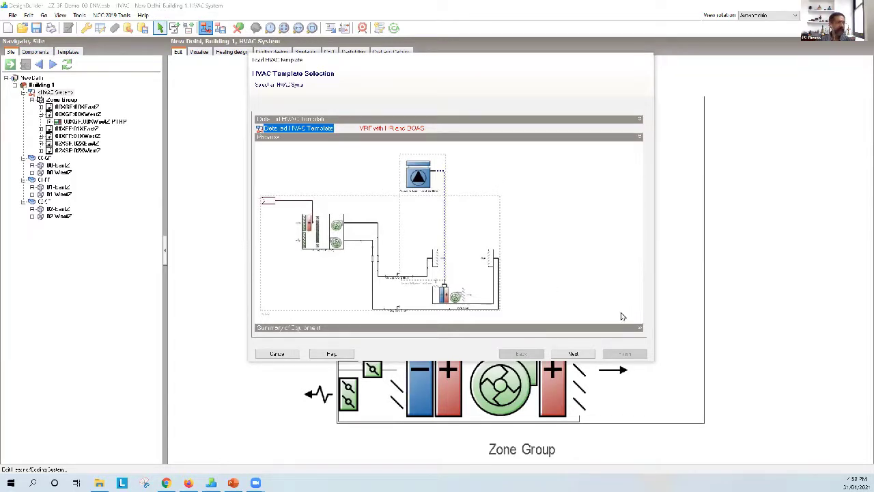
left_click(573, 353)
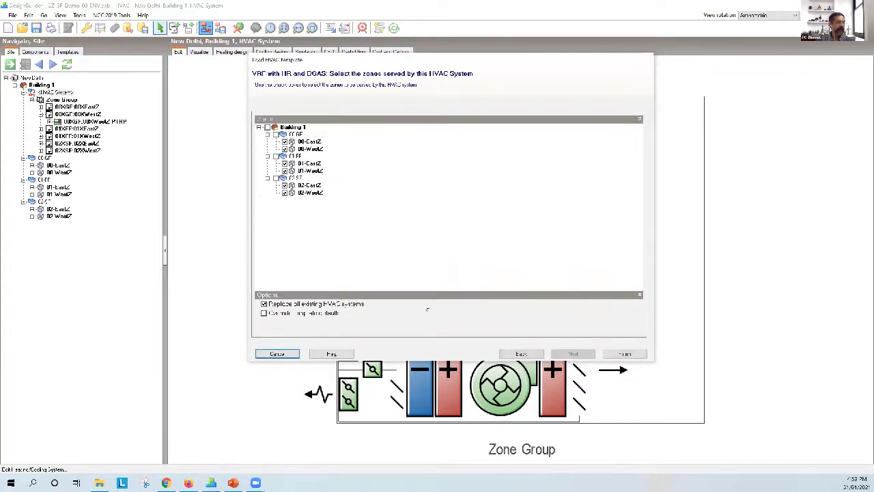
left_click(618, 355)
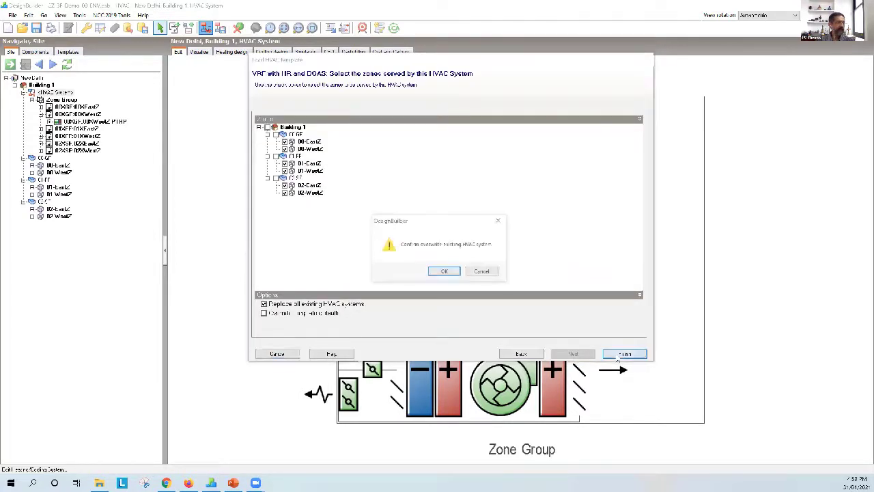
left_click(444, 272)
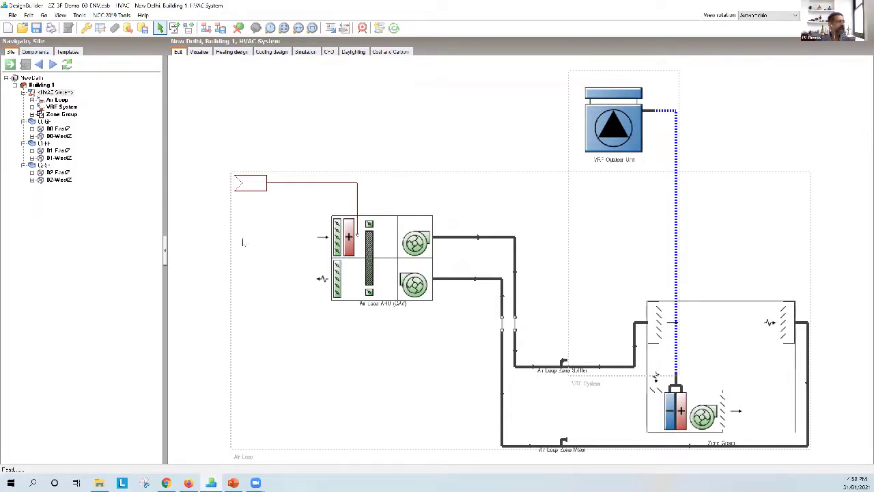
- Delete the entire air loop with its air handling unit from the HVAC system layout
left_click(379, 233)
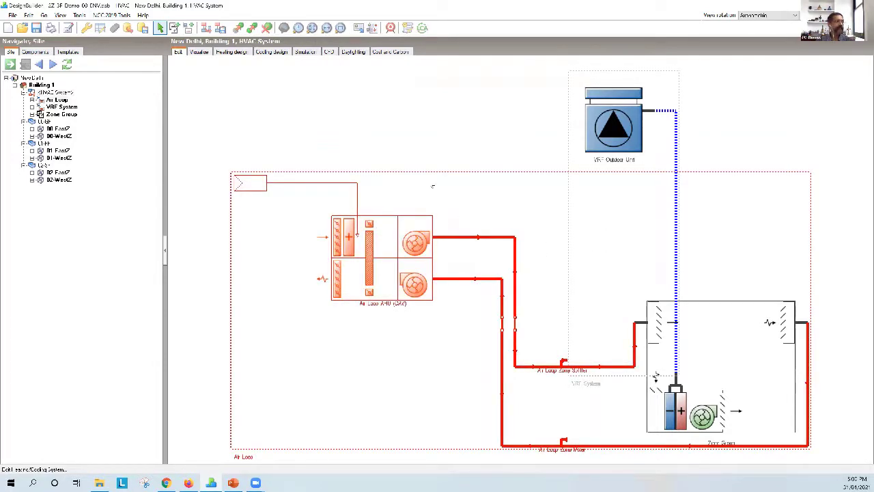
left_click(266, 27)
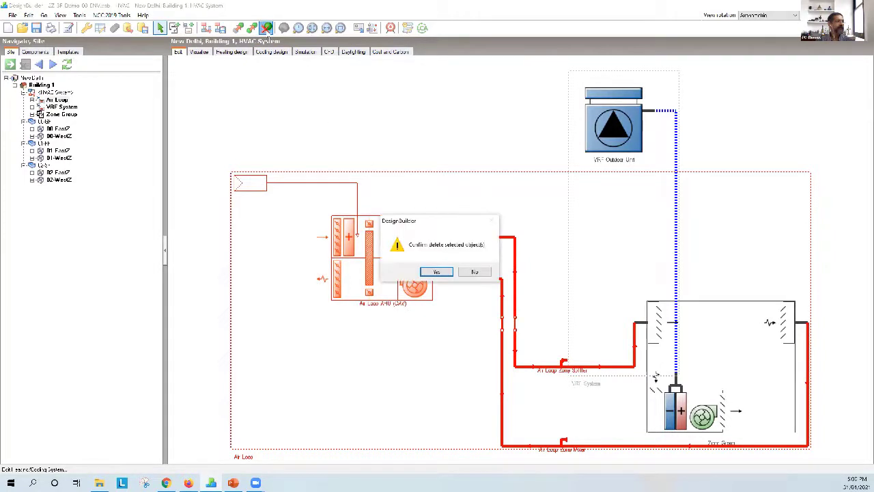
left_click(436, 272)
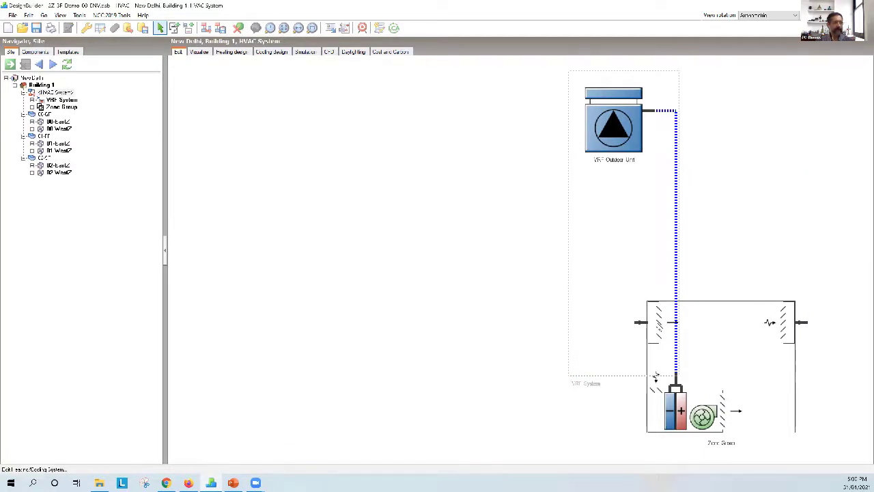
- Delete the single duct CAV supply terminal and the extract grille from zone 00XGF:00XWestZ in the zone group
double_click(659, 326)
double_click(339, 169)
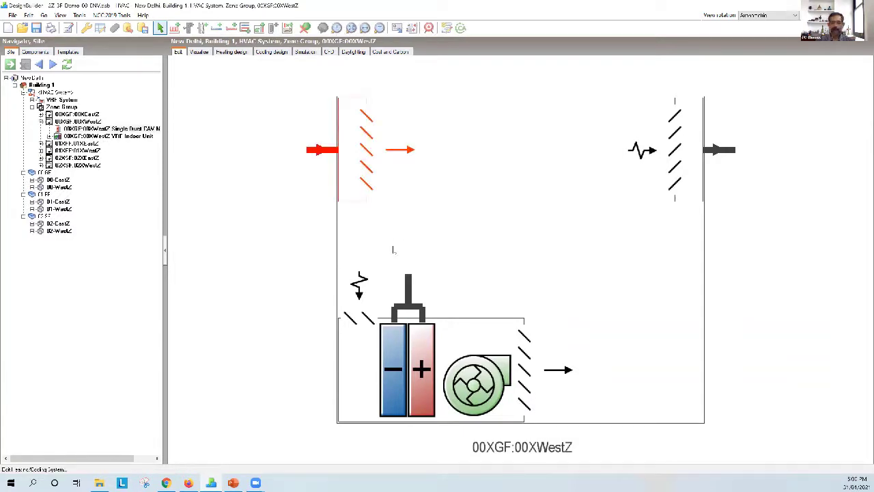
left_click(304, 27)
left_click(437, 272)
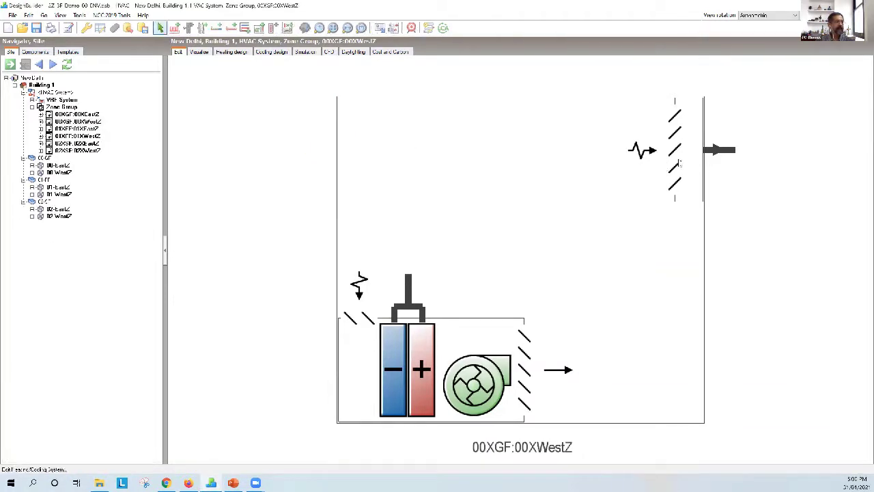
left_click(680, 163)
left_click(304, 27)
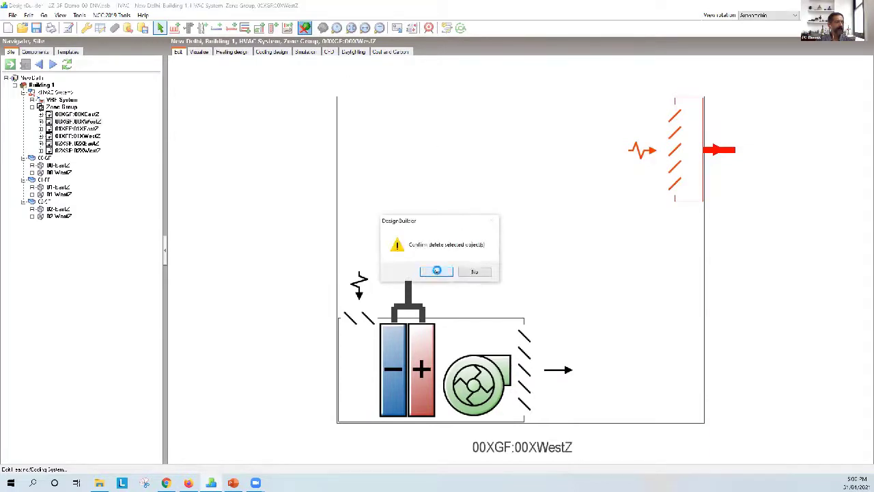
left_click(437, 272)
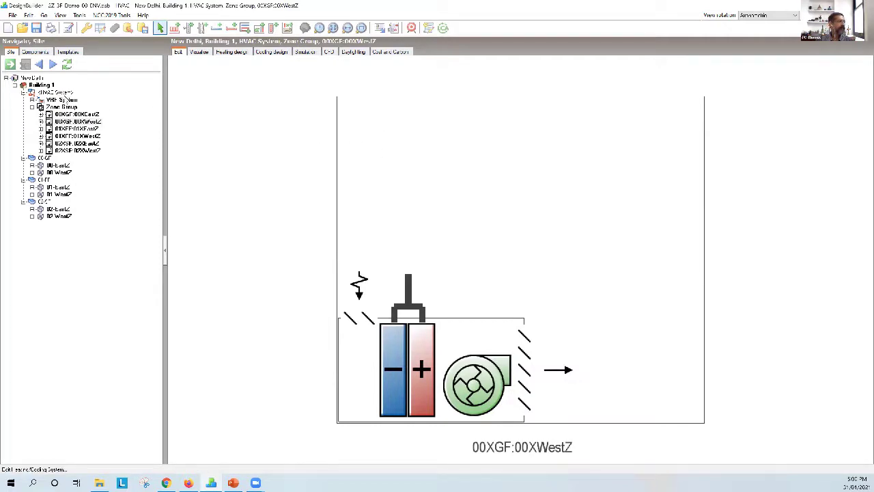
- Examine the remaining VRF system: the indoor units in each zone of the group and the VRF outdoor unit connected to them
left_click(56, 92)
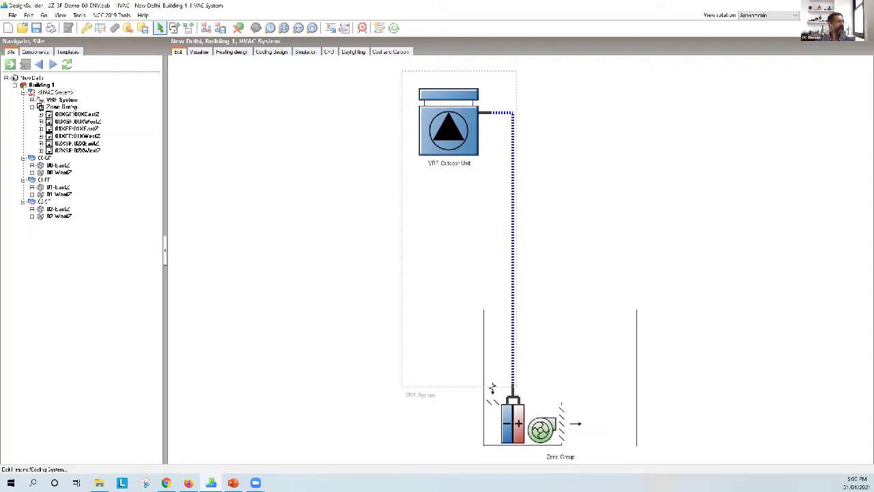
left_click(61, 107)
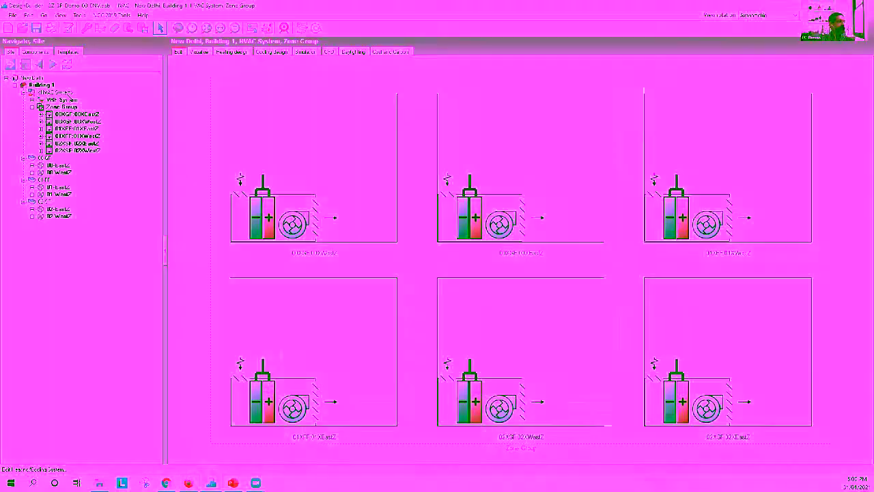
left_click(69, 101)
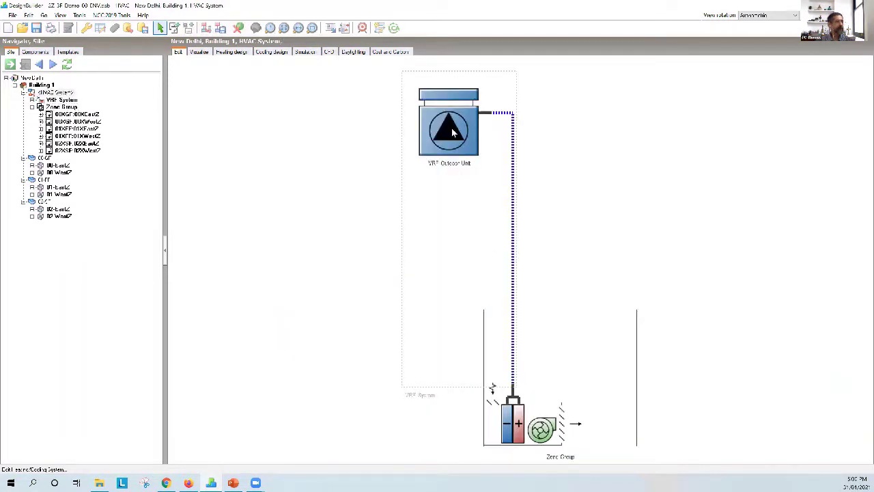
left_click(452, 132)
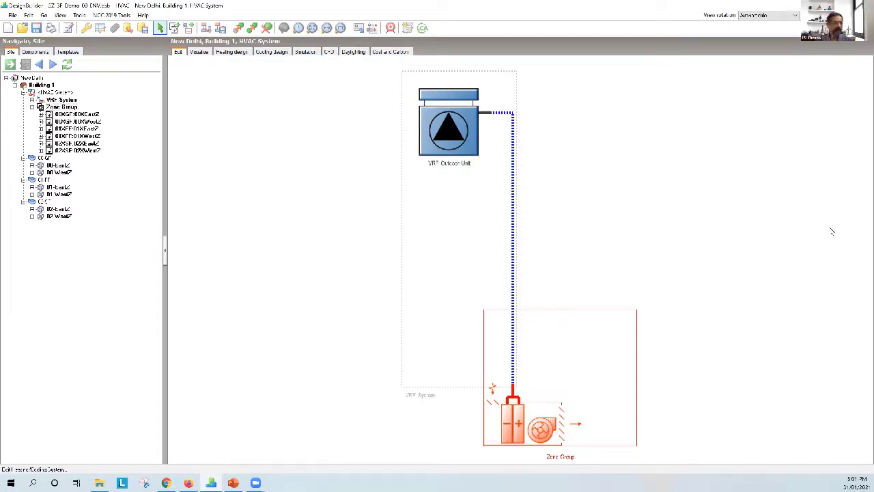
left_click(456, 139)
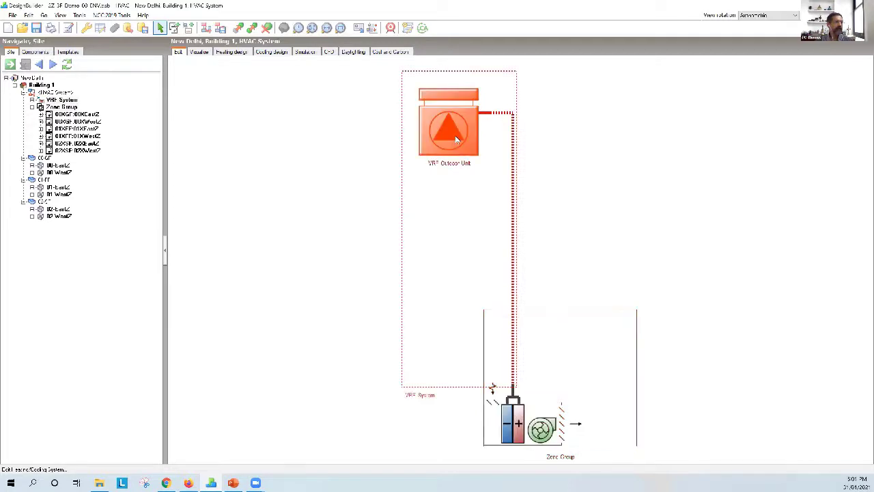
left_click(578, 394)
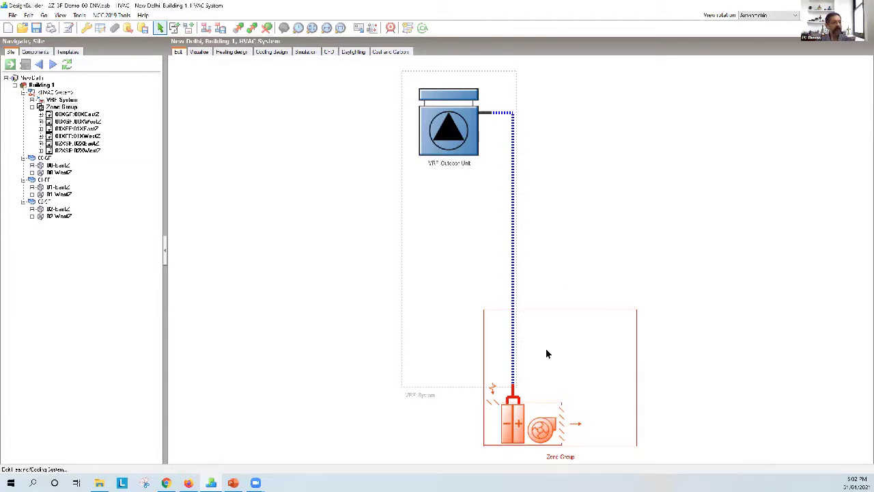
left_click(665, 336)
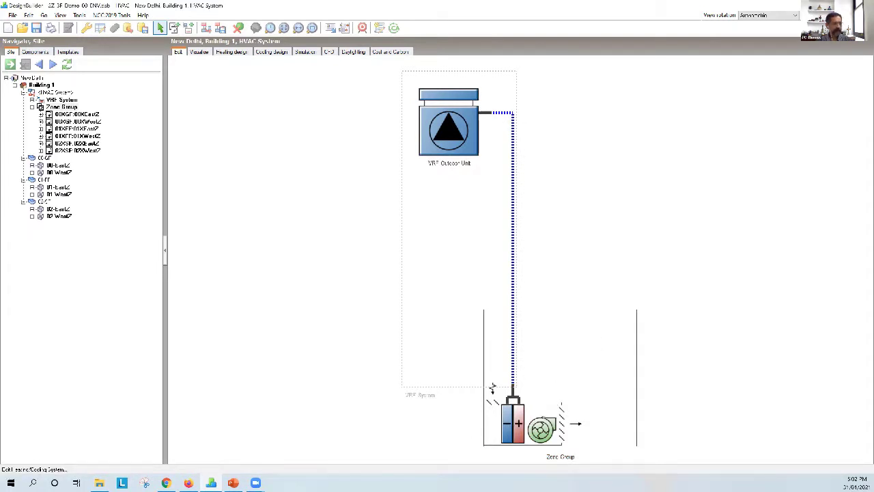
- Open the VRF indoor unit of zone 00XGF:00XWestZ for editing and enable its outdoor air supply
double_click(492, 388)
double_click(374, 240)
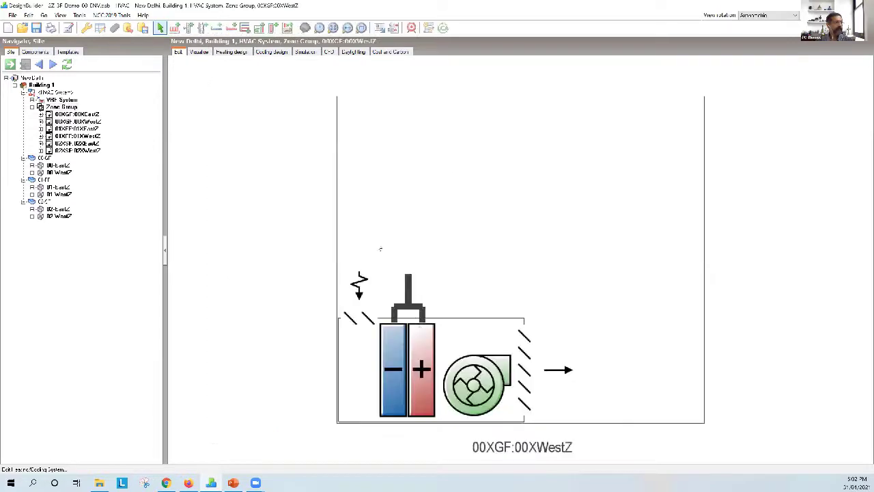
double_click(441, 319)
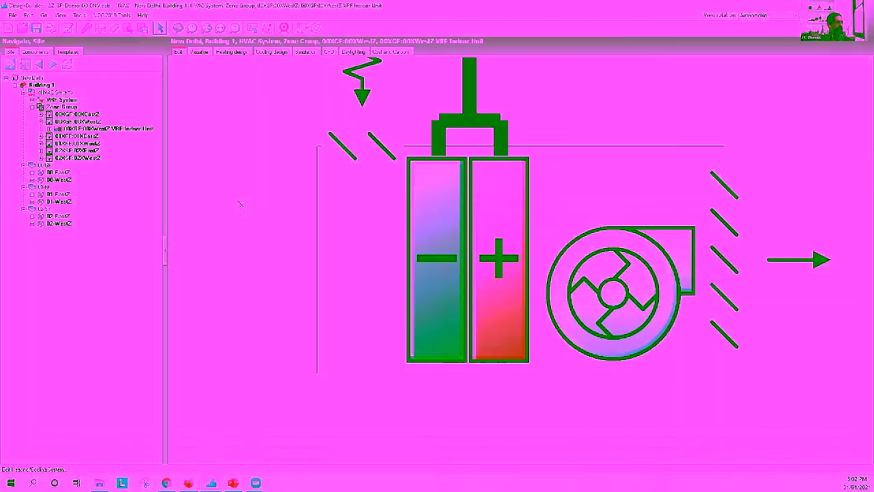
right_click(239, 202)
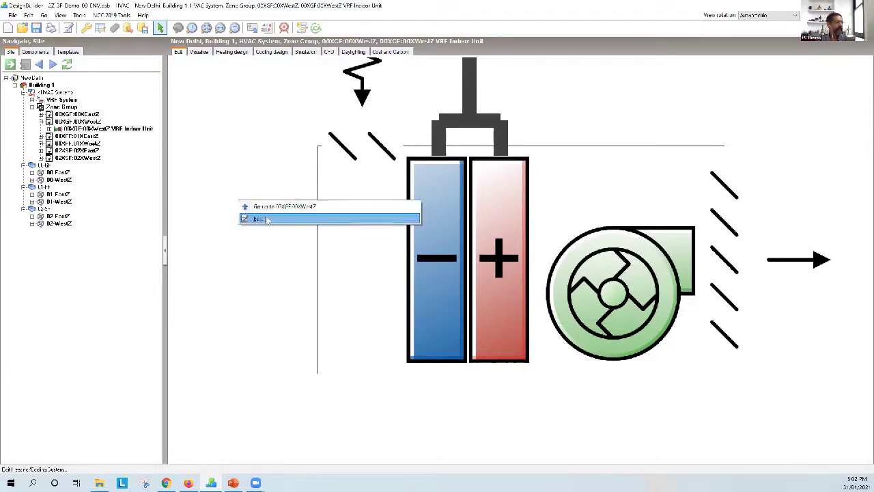
left_click(267, 219)
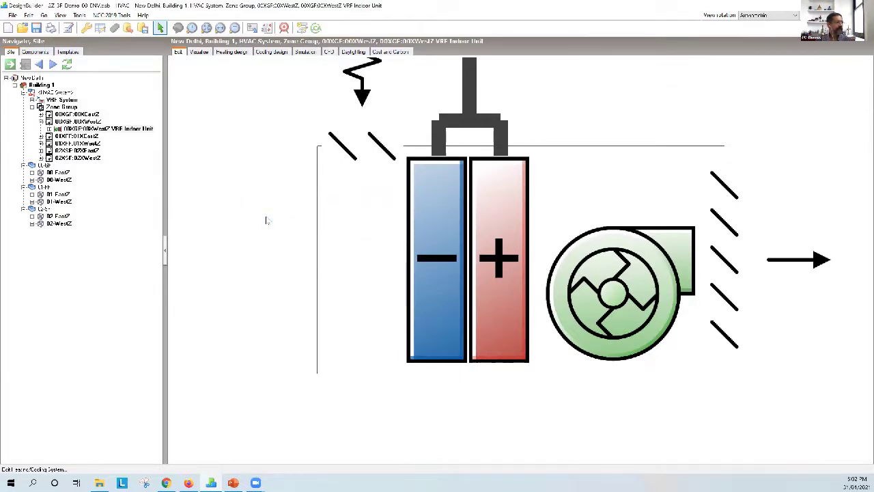
left_click(211, 227)
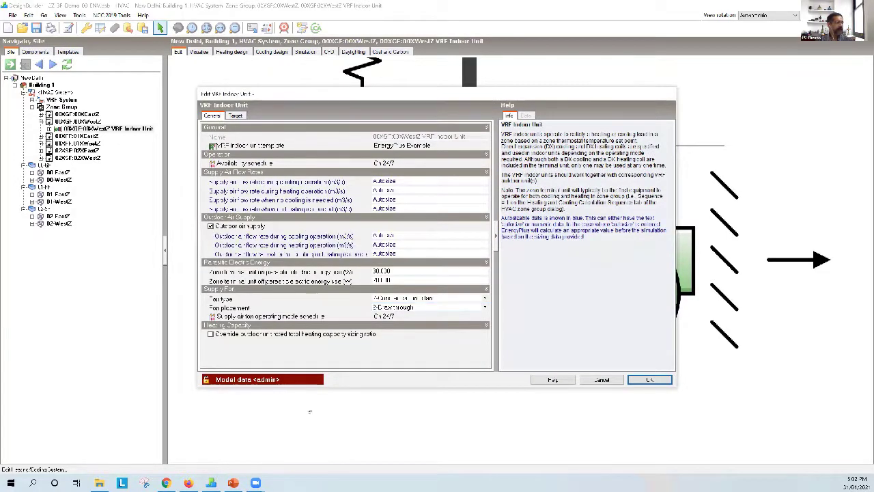
- Set the indoor unit's supply air fan operating mode schedule to 7:00 - 18:00 Mon - Fri
left_click(406, 314)
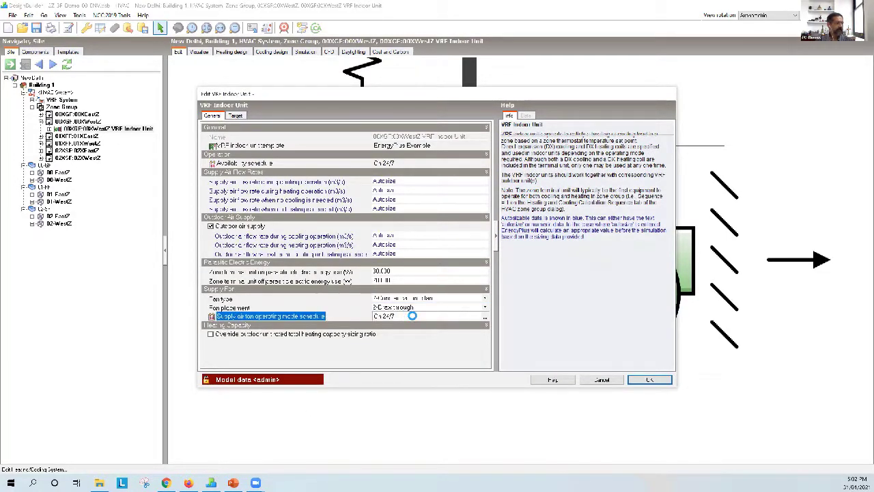
left_click(486, 317)
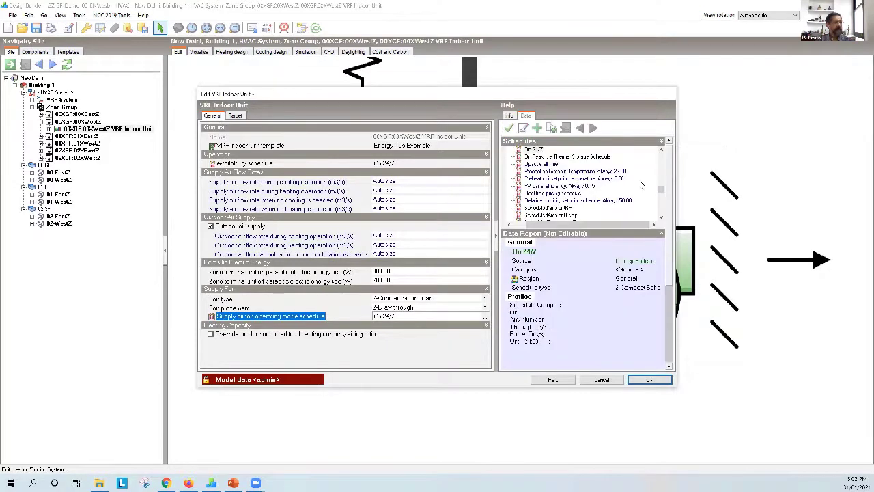
left_click_drag(661, 191, 661, 155)
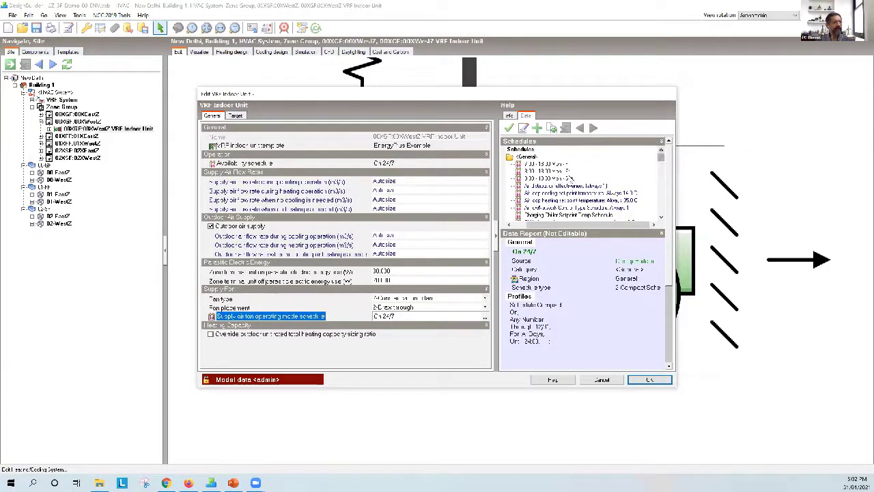
left_click(550, 165)
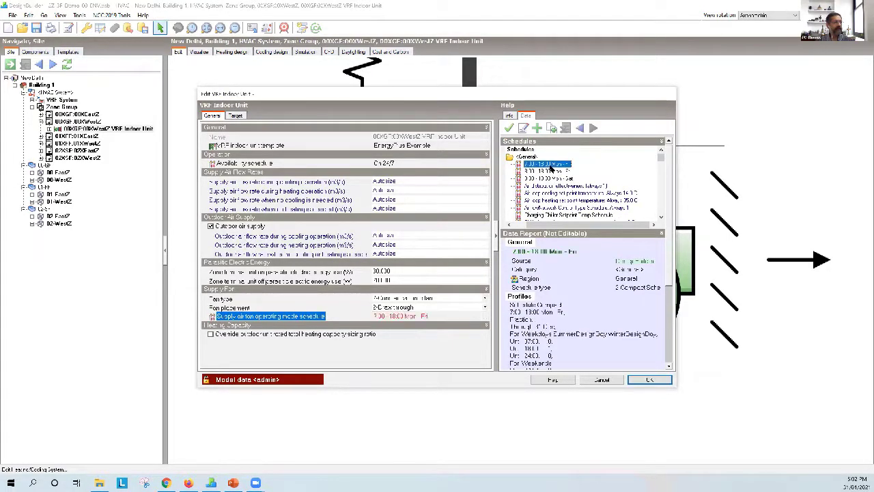
- Set the VRF indoor unit's availability schedule to 7:00 - 18:00 Mon - Fri
left_click(478, 166)
left_click(478, 167)
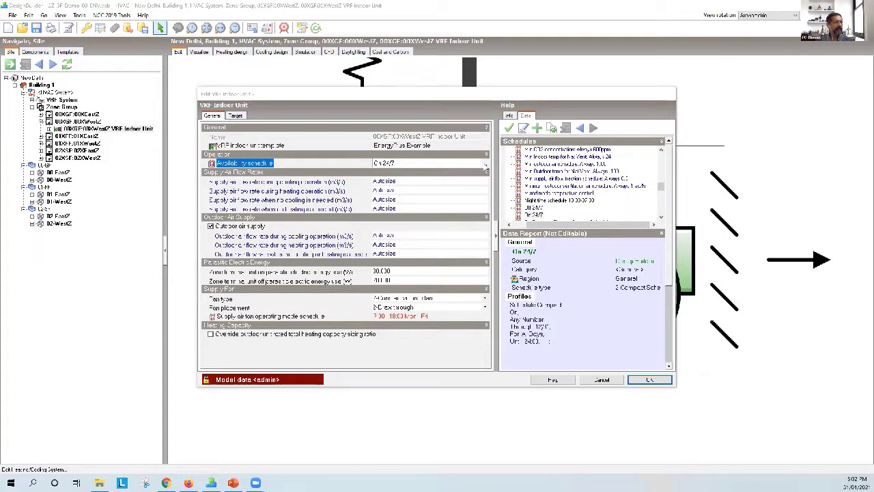
left_click(487, 165)
scroll(600, 198, "up", 10)
left_click(311, 183)
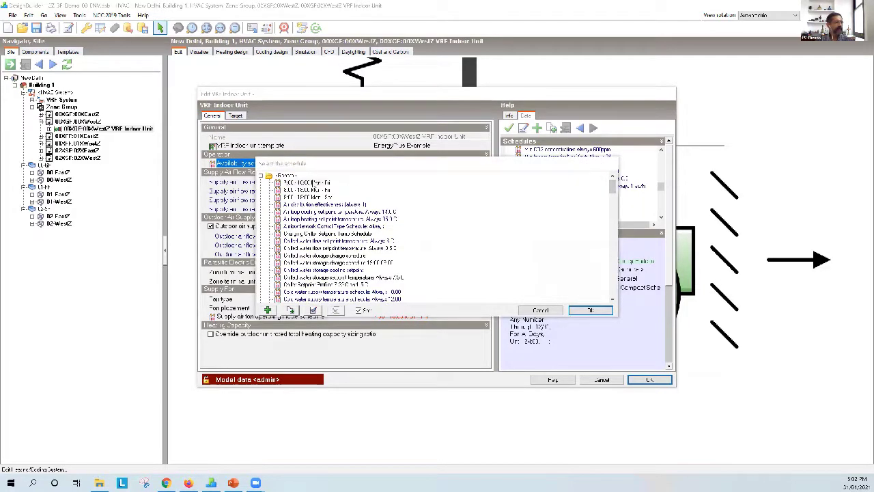
double_click(311, 183)
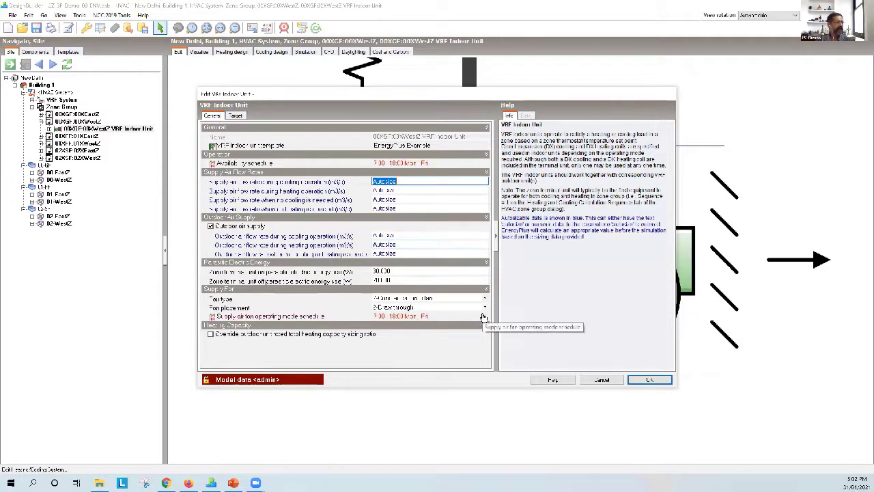
- Apply all the indoor unit settings to every VRF indoor unit in the zone group and return to zone 00XGF:00XWestZ
left_click(236, 115)
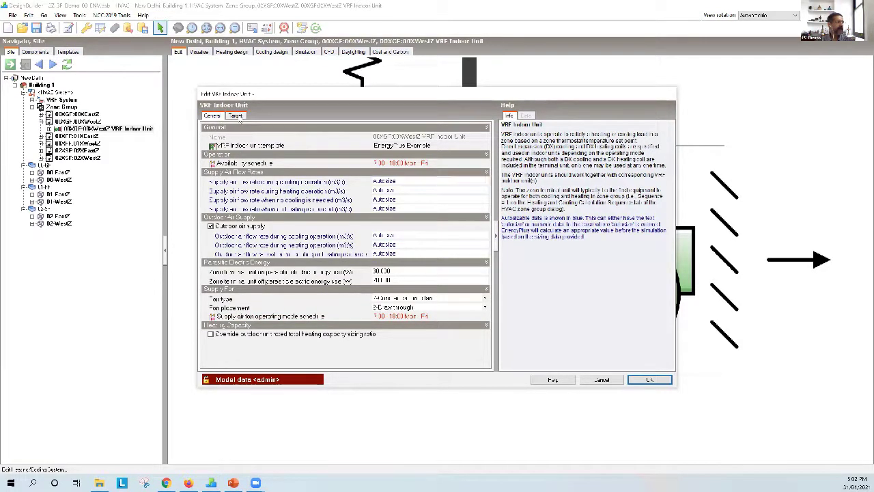
left_click(401, 137)
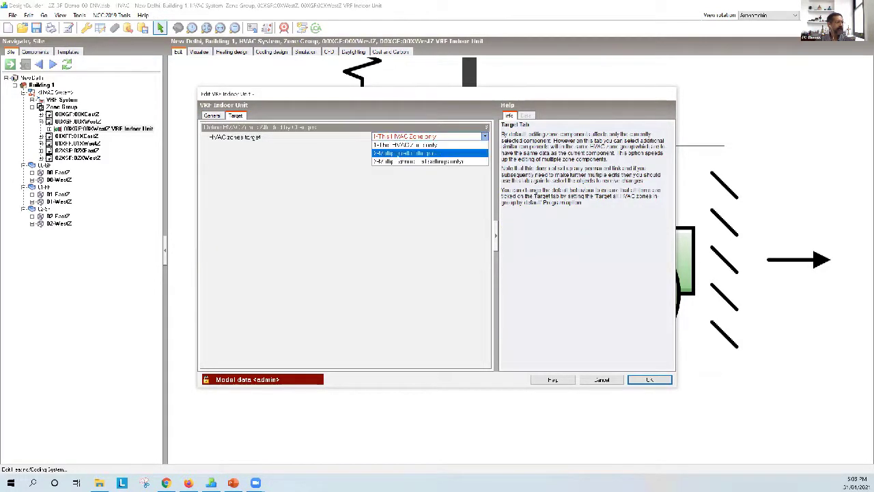
left_click(403, 153)
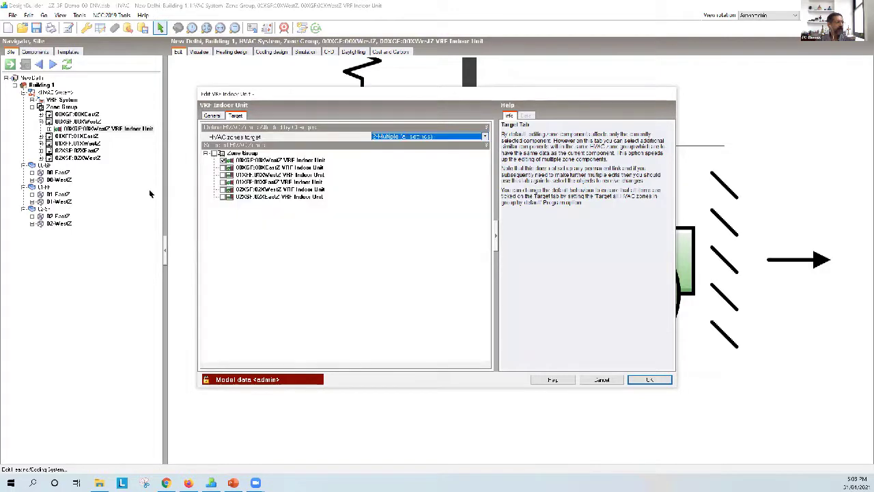
left_click(214, 153)
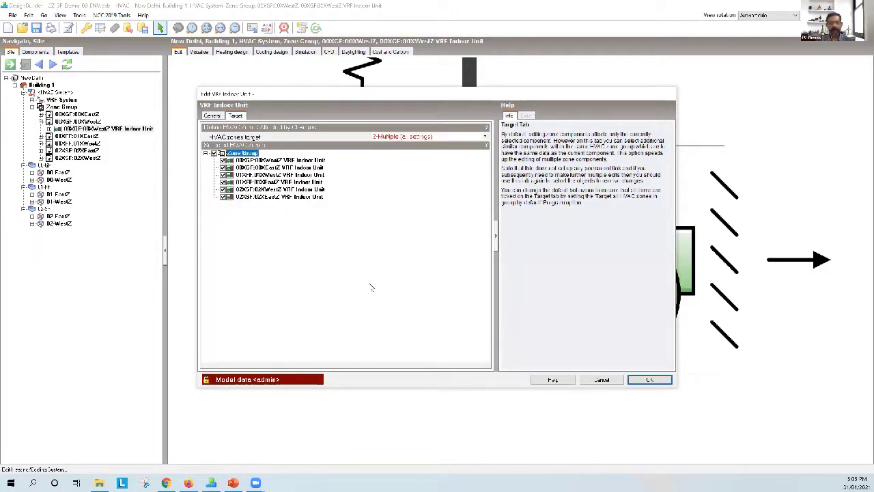
left_click(651, 380)
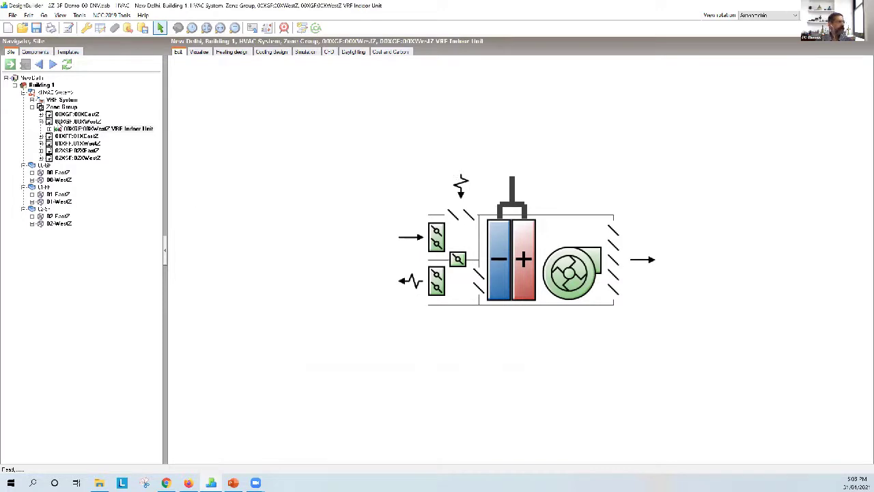
left_click(65, 123)
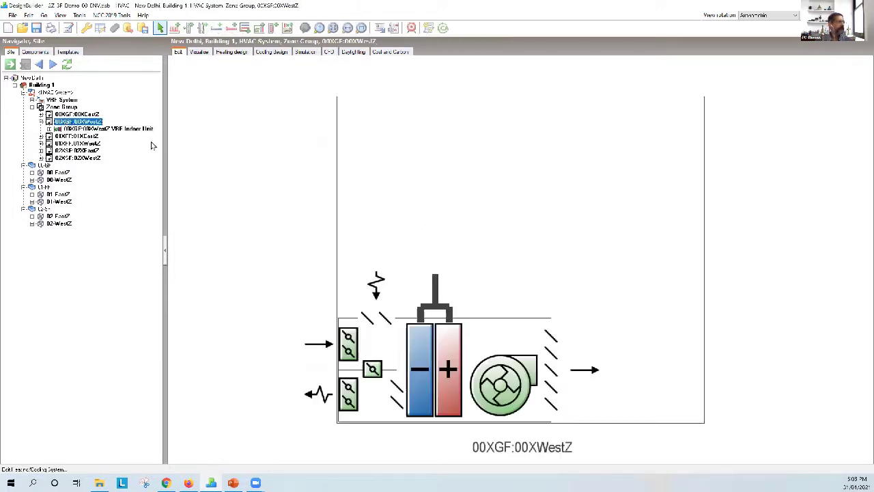
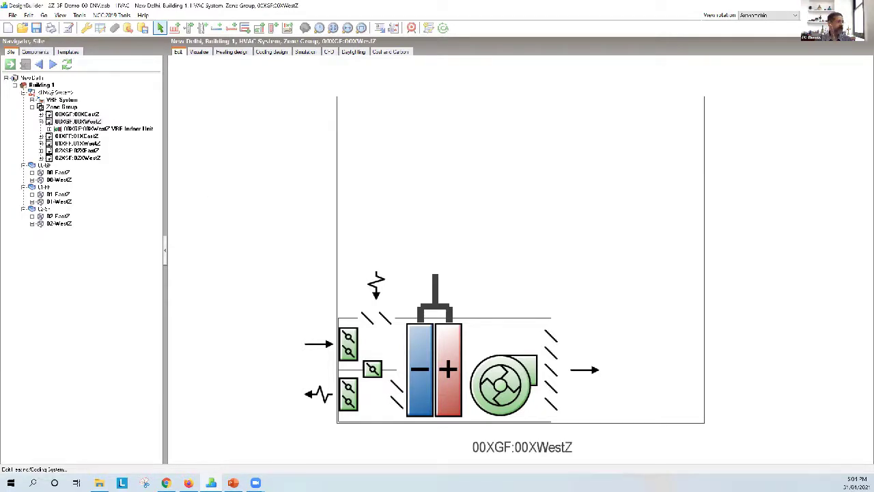
- Check the minimum fresh air rate per person in Building 1's activity data
left_click(45, 86)
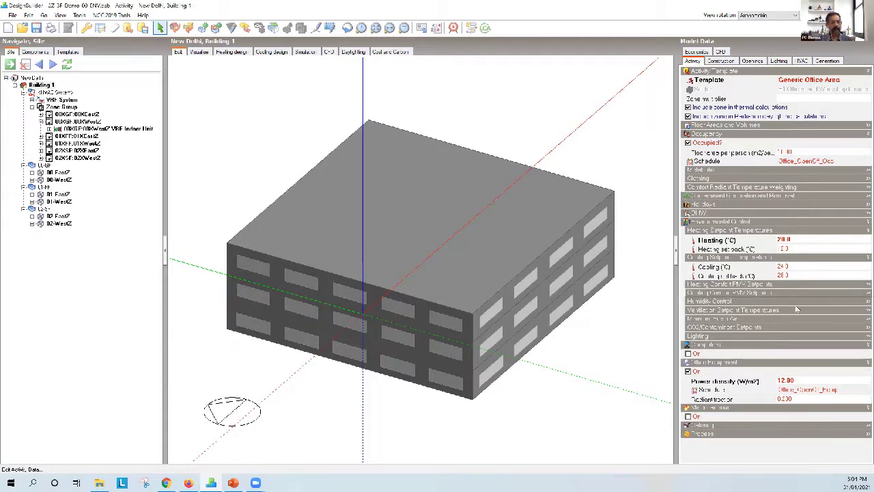
left_click(749, 318)
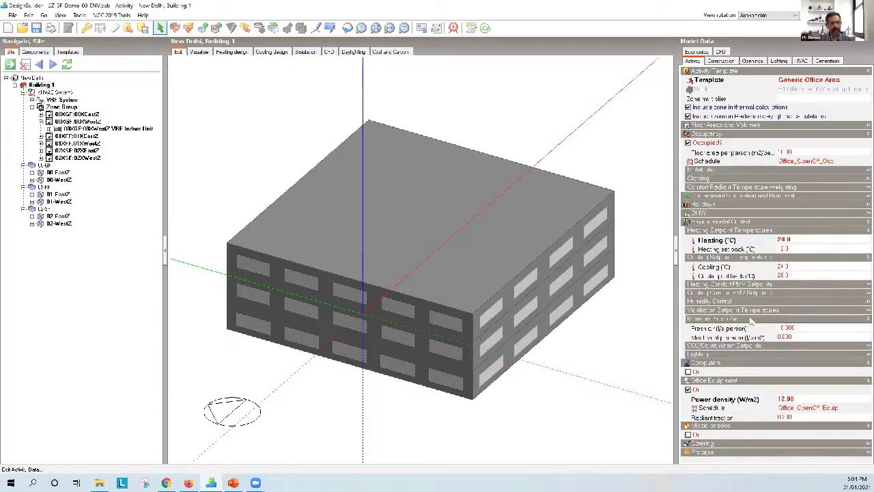
left_click(813, 328)
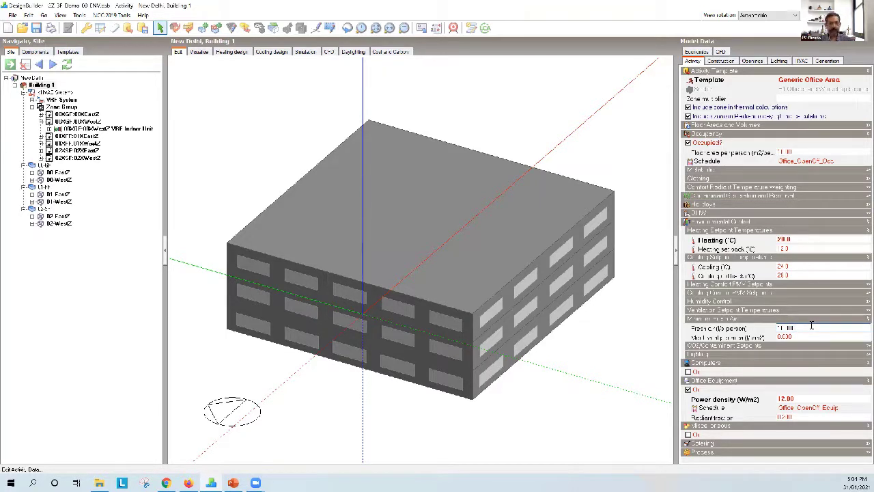
key("Return")
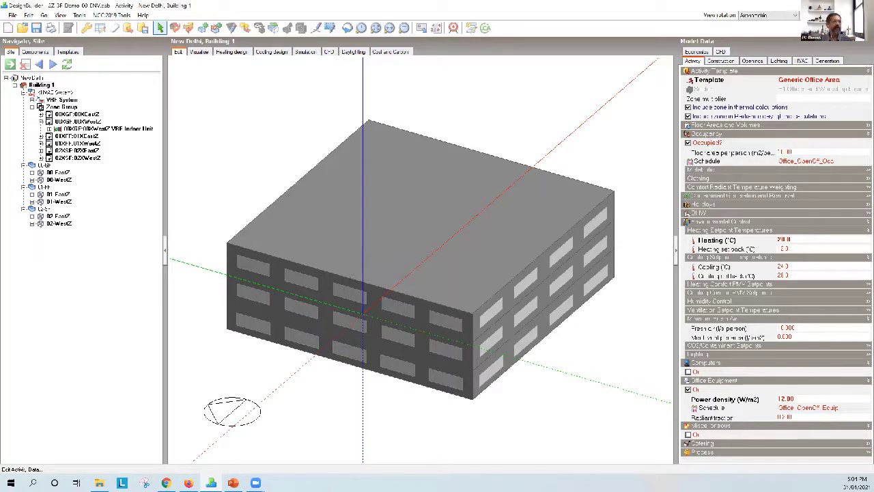
- Switch to File Explorer and open the saved VRF results file 02-VRF-MAT-MRT-PEAK from the 2Z-3F-DEMO folder
left_click(822, 6)
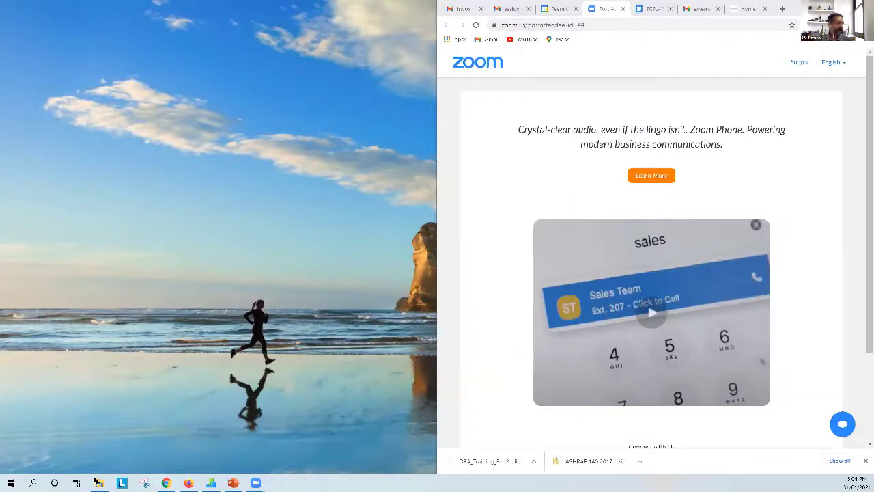
left_click(99, 482)
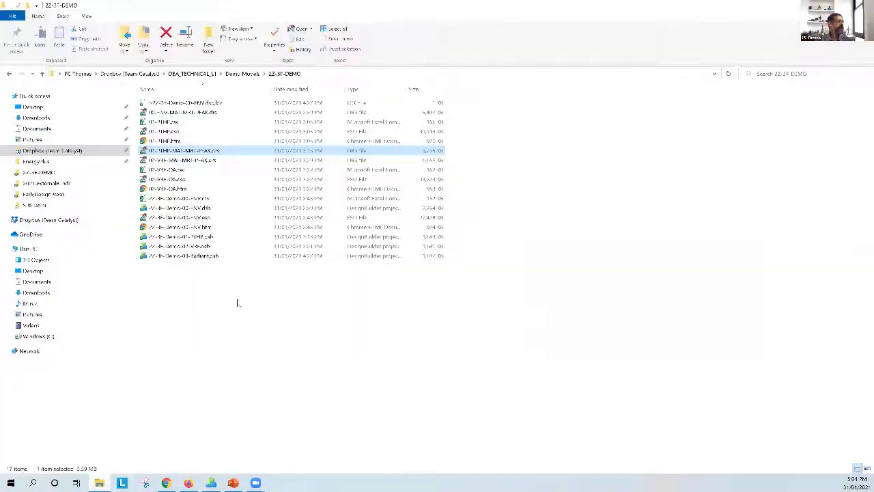
left_click(203, 161)
double_click(203, 162)
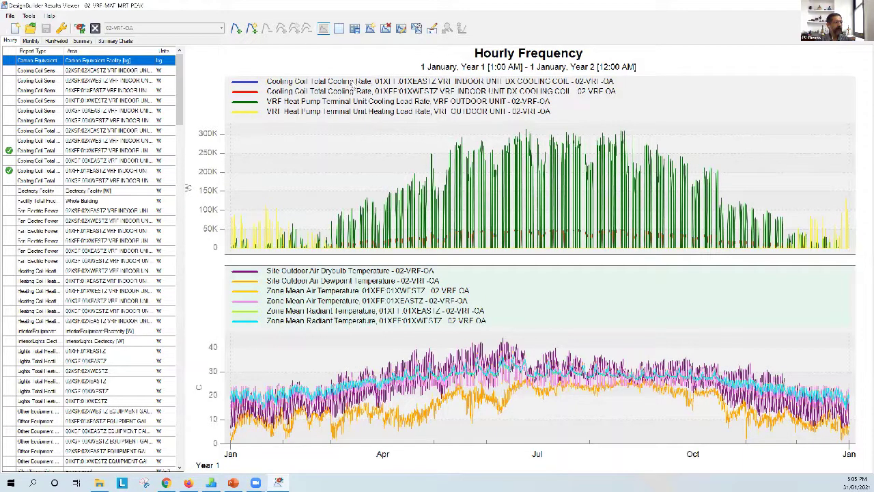
- Compare the hourly curves of the 01XFF:01XEastZ indoor unit's cooling coil rate and the VRF outdoor unit's terminal cooling load rate
left_click(353, 84)
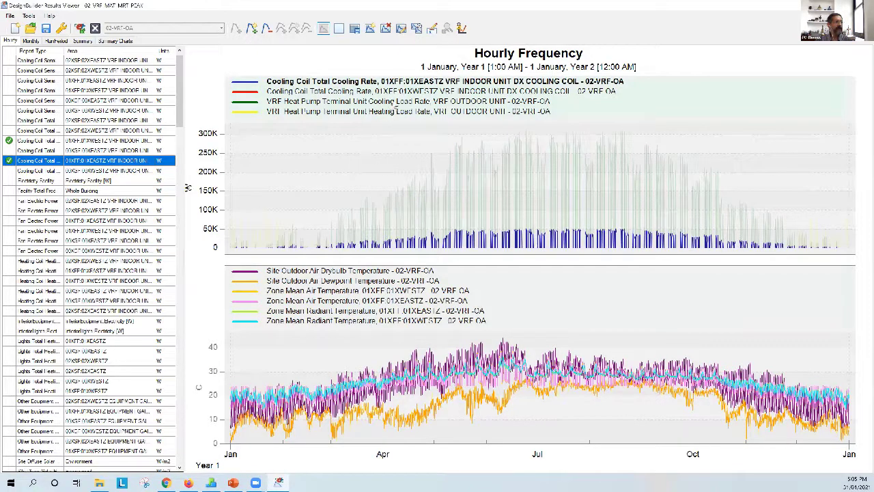
left_click(393, 102)
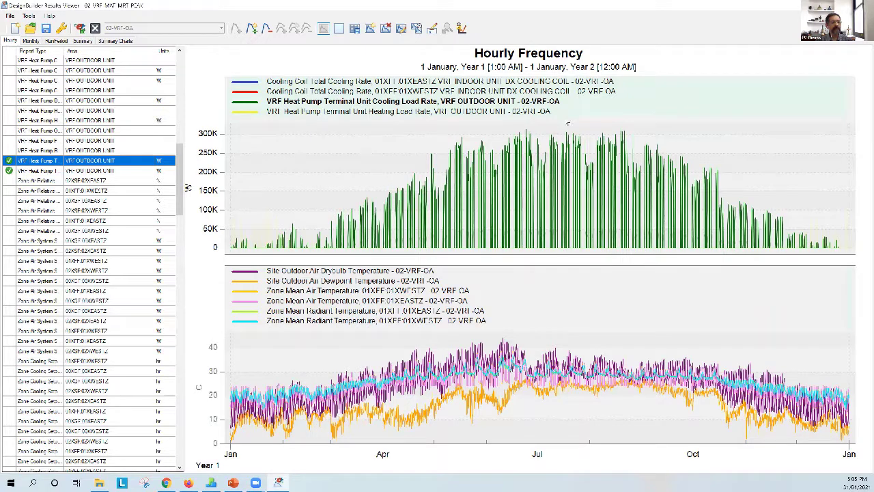
left_click(464, 85)
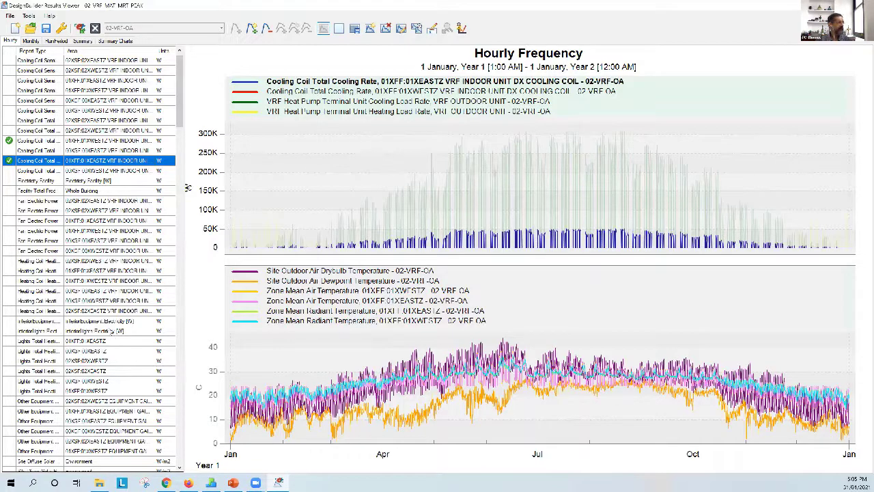
- Widen the report type column and add VRF Heat Pump Cooling Electric Power for the VRF outdoor unit to the upper hourly graph
scroll(106, 324, "up", 1)
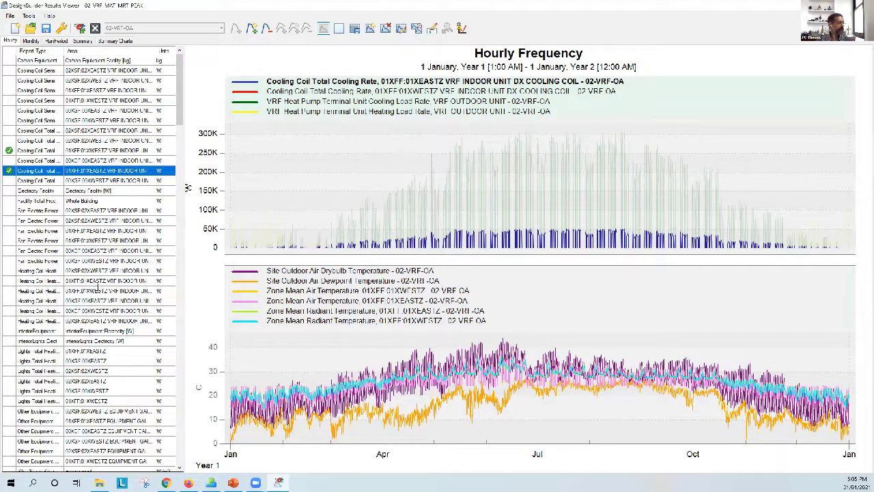
scroll(146, 366, "down", 9)
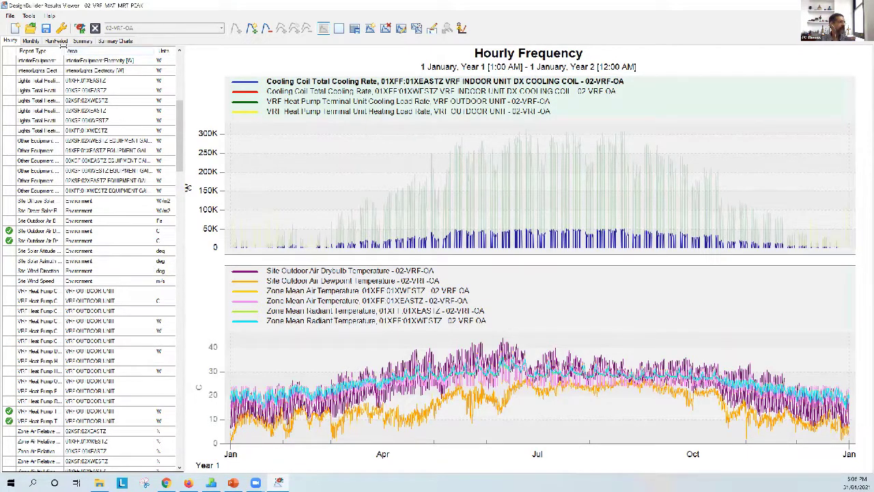
left_click_drag(98, 50, 99, 51)
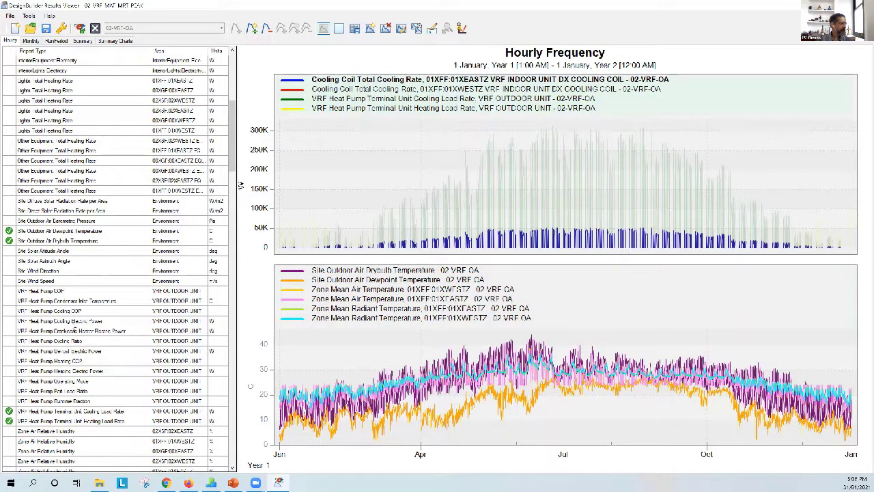
left_click(68, 321)
left_click(133, 321, "ctrl")
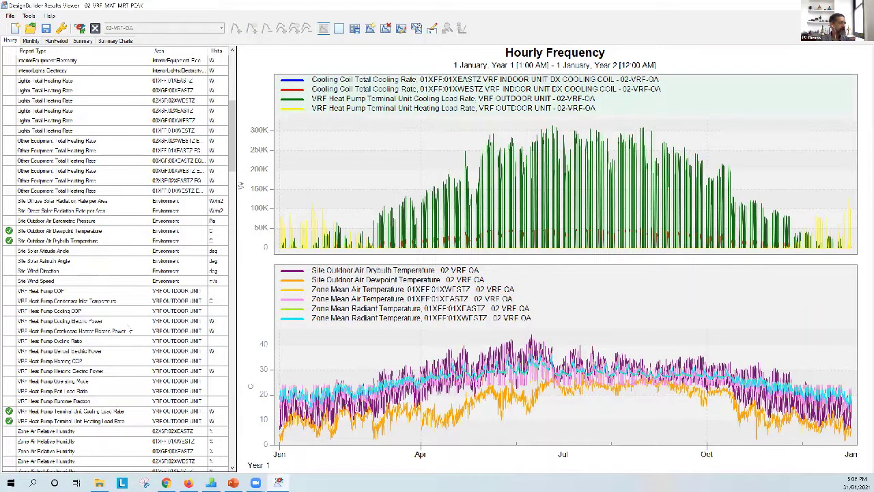
left_click(128, 323)
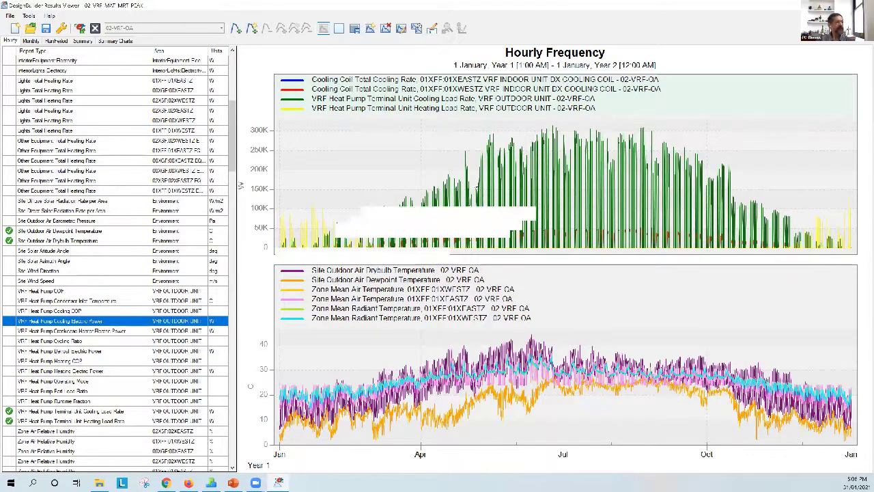
left_click(236, 29)
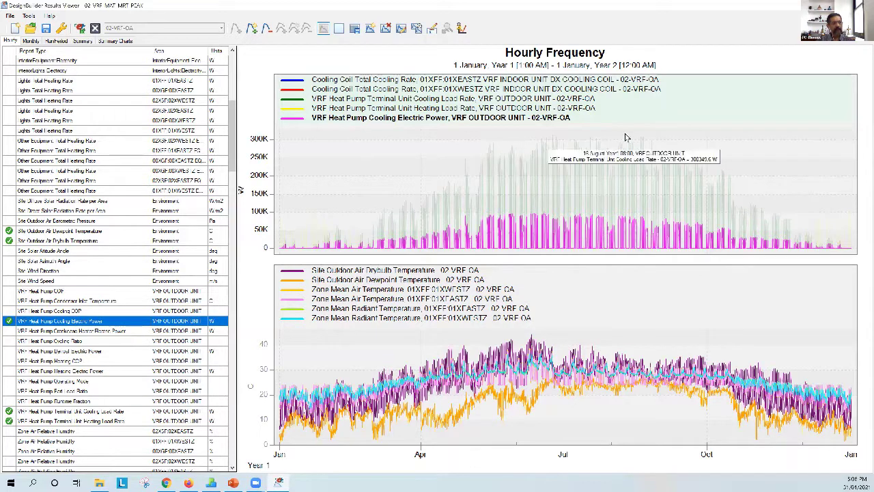
- Narrow the hourly graph to about two days in mid-June and read the VRF coil, cooling load and electric power values at one hour
left_click(528, 139)
left_click(558, 135)
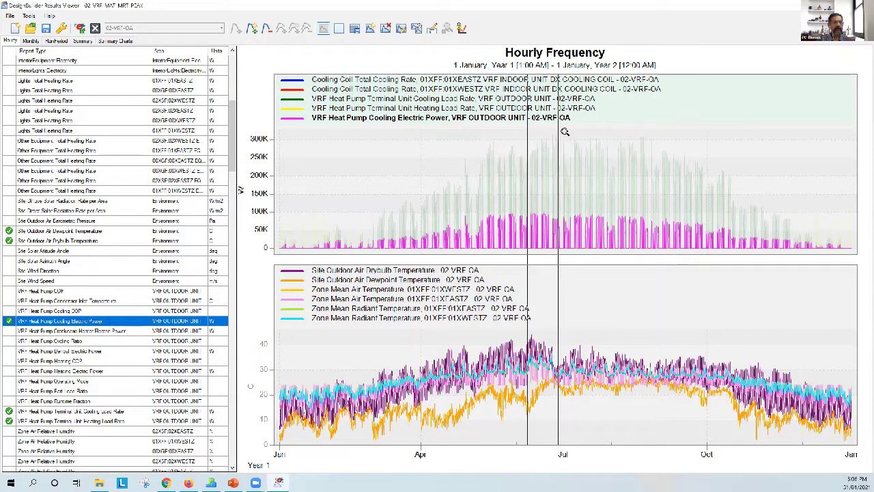
left_click(493, 141)
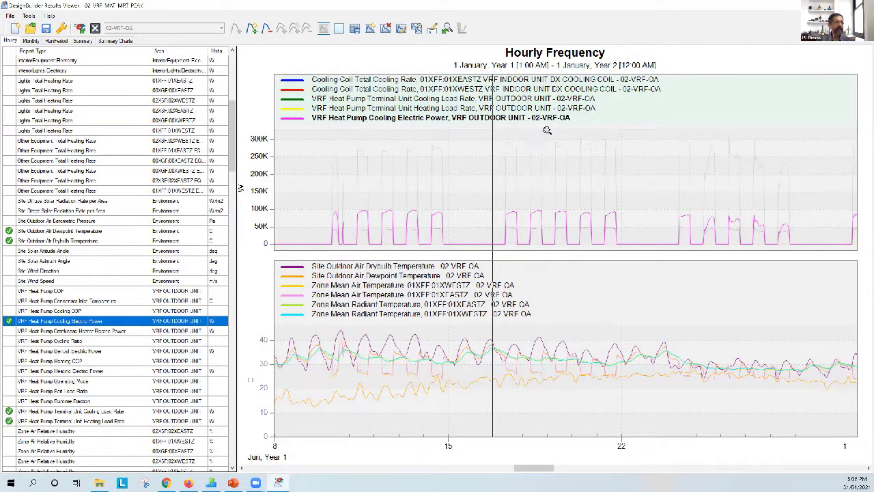
left_click(549, 132)
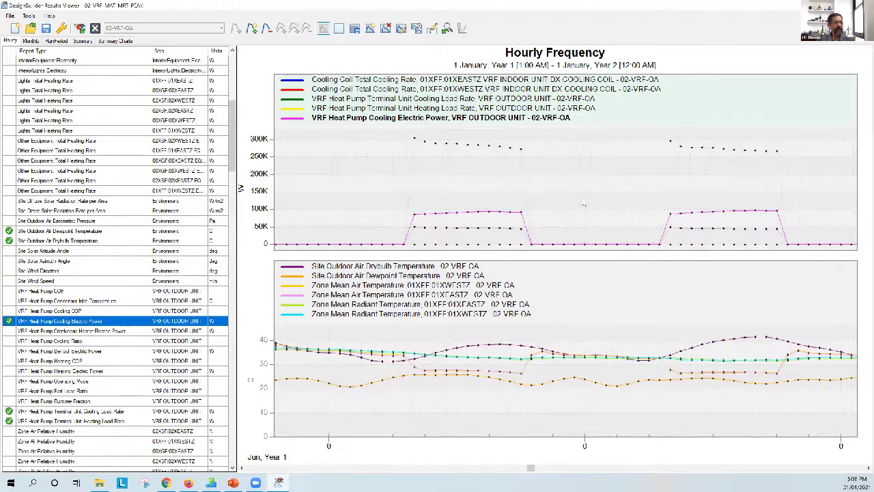
left_click(489, 145)
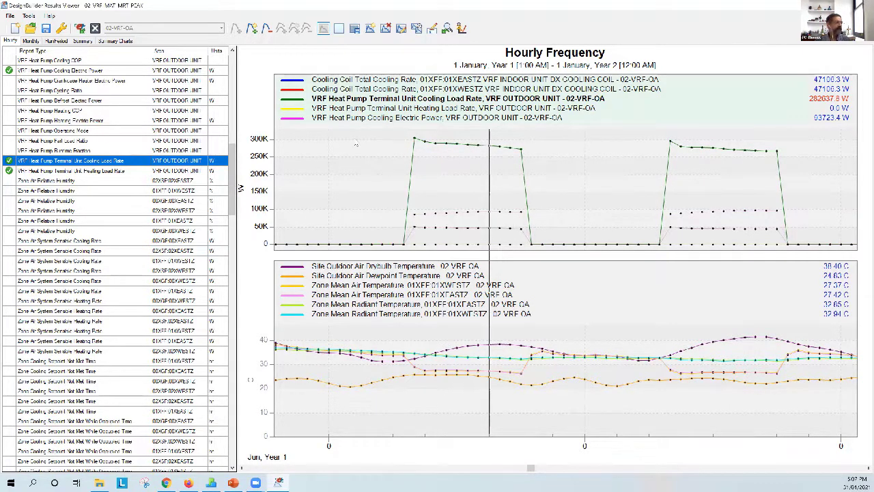
- Examine the summary report's end uses, end uses by subcategory, utility use per floor area and building area tables
left_click(82, 41)
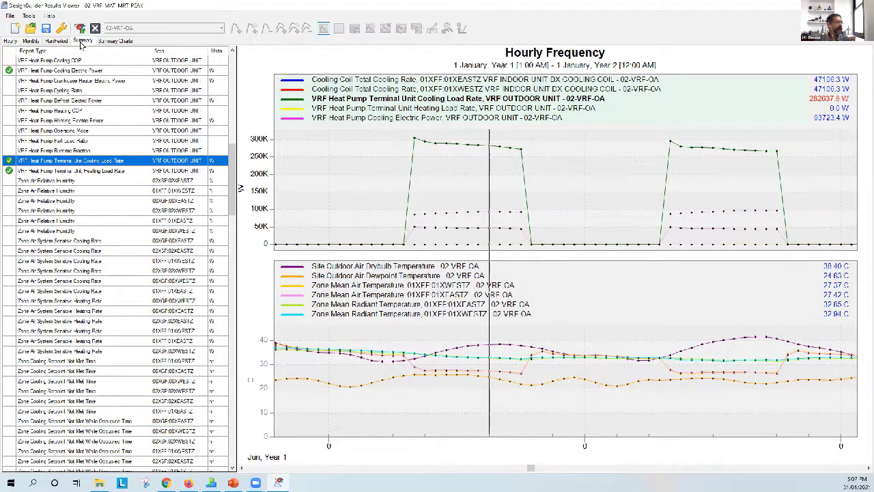
scroll(318, 222, "down", 10)
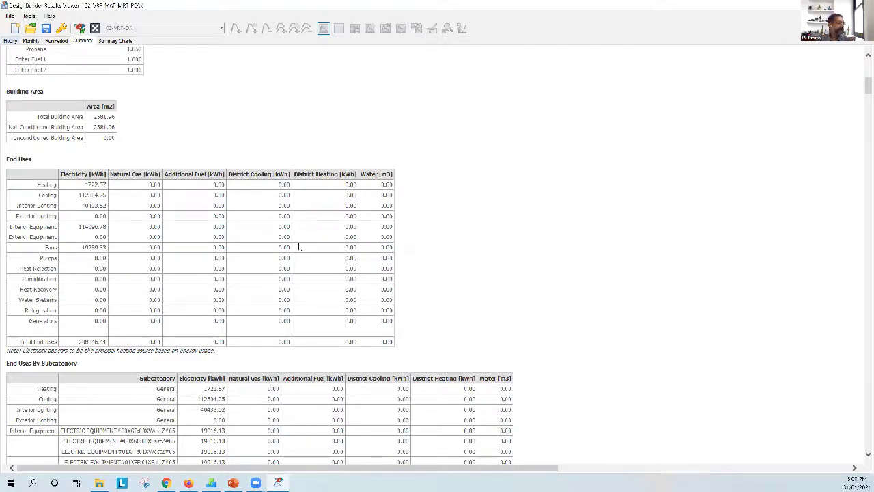
scroll(299, 247, "down", 5)
scroll(298, 247, "down", 5)
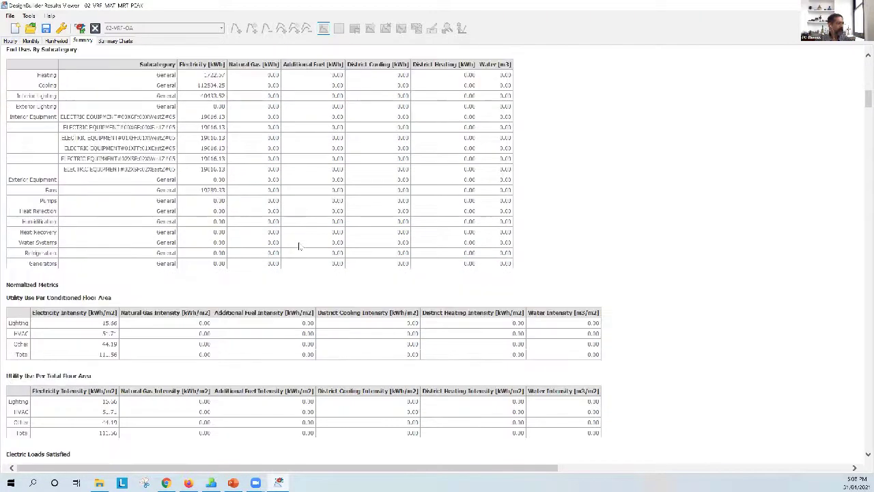
scroll(296, 242, "up", 2)
scroll(296, 242, "up", 15)
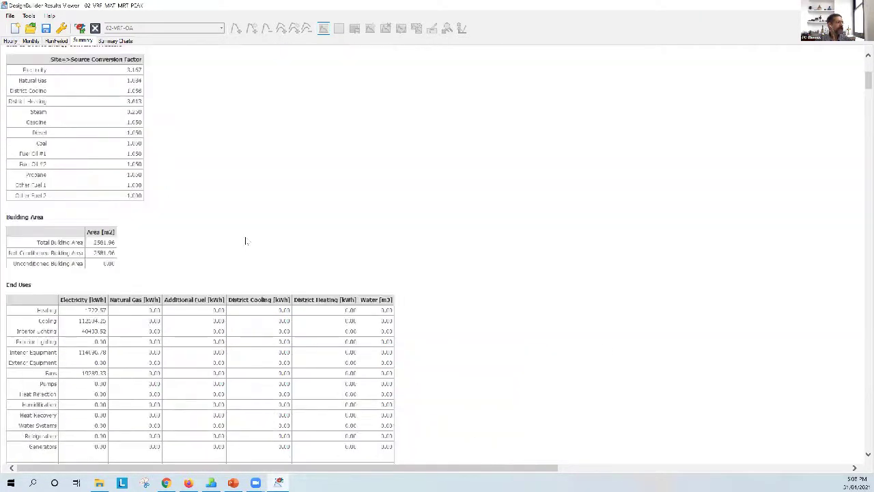
- Restore the hourly graph to the full year and close the VRF results viewer without saving
left_click(9, 41)
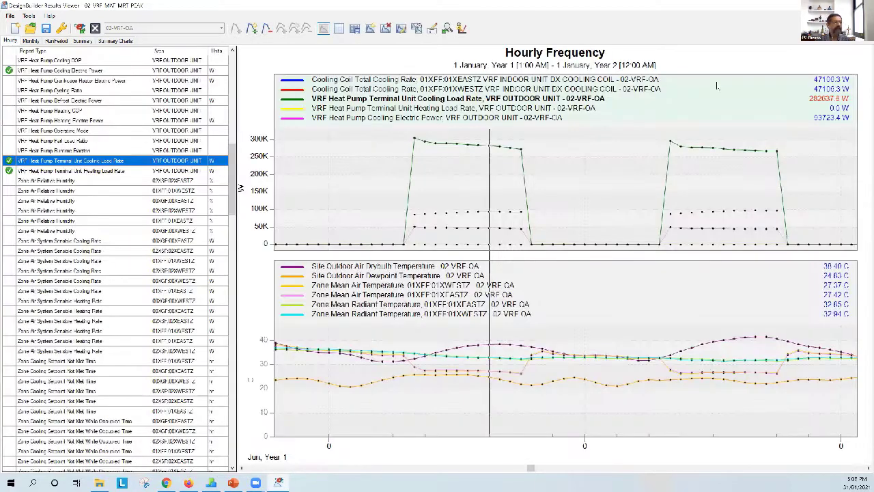
left_click(446, 30)
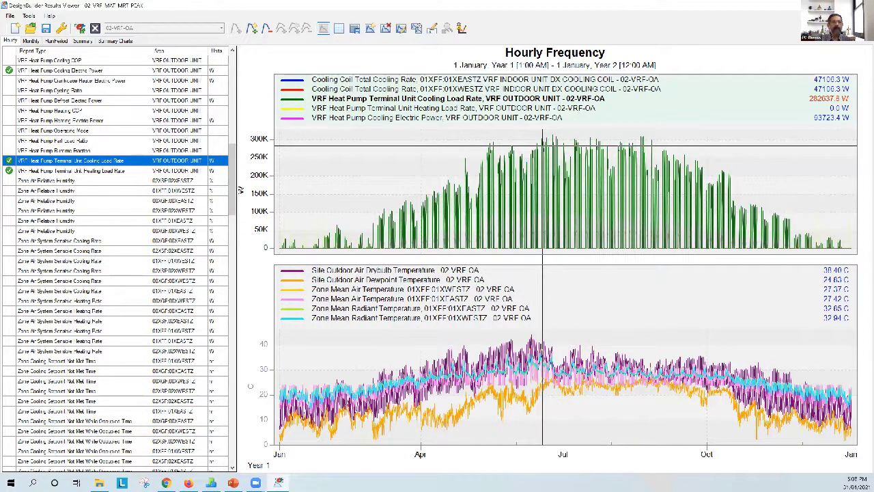
key("alt+F4")
left_click(444, 270)
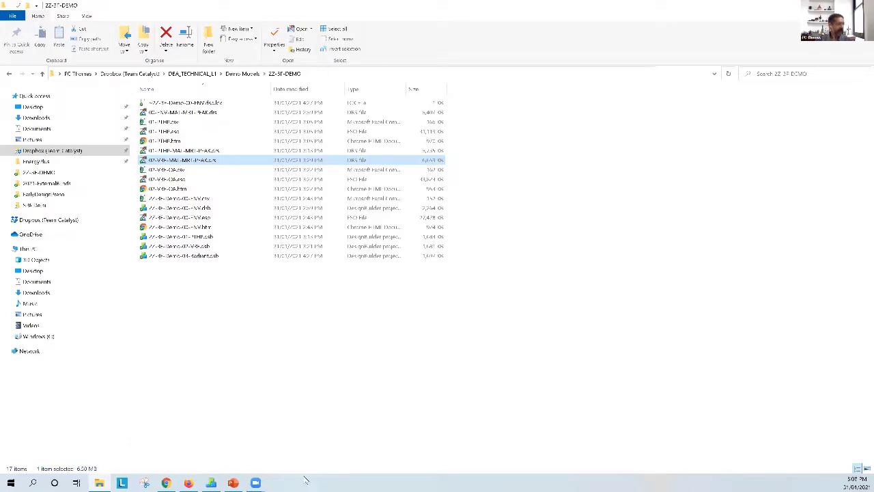
- Switch to the PowerPoint presentation and show the Occupant Comfort slide with the HVAC schematic
mouse_move(212, 481)
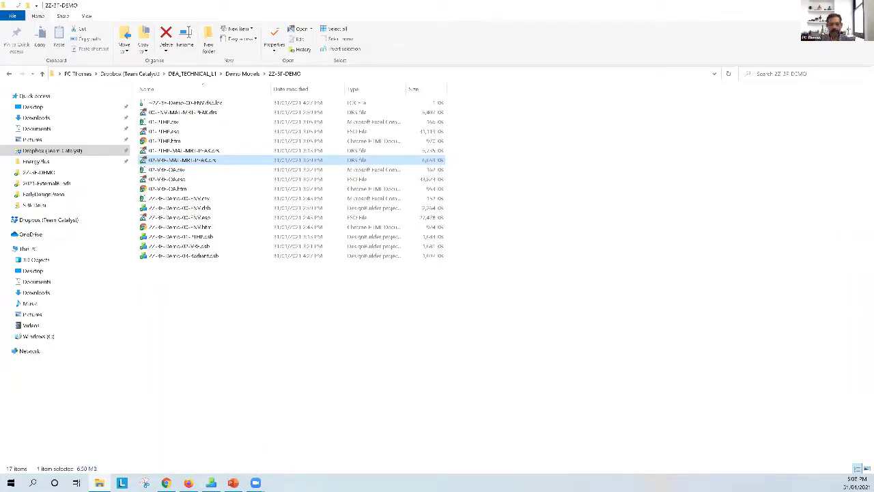
key("alt+Tab")
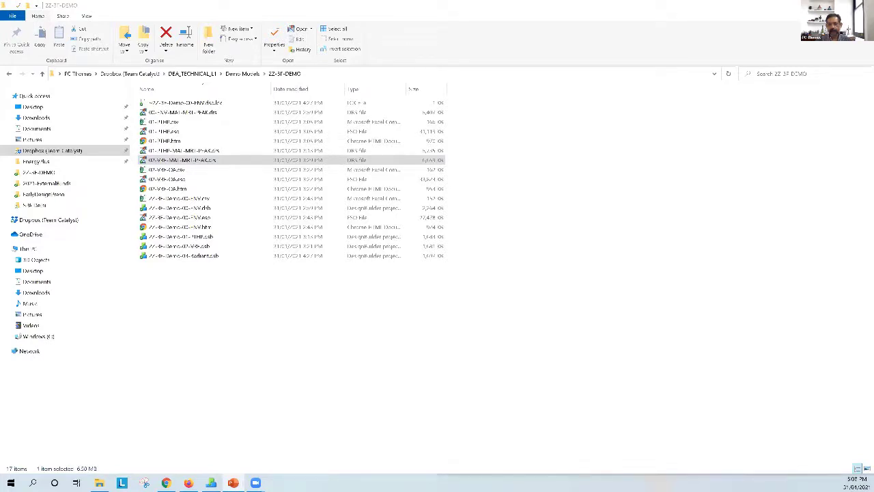
key("alt+Tab")
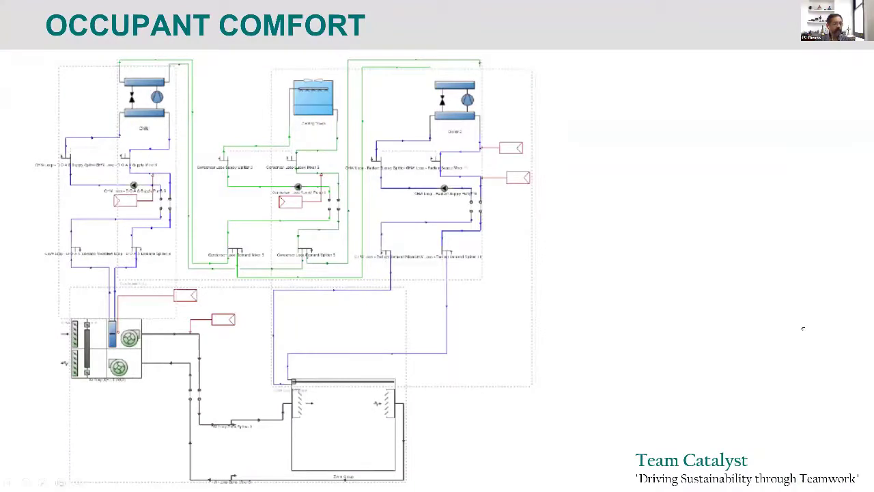
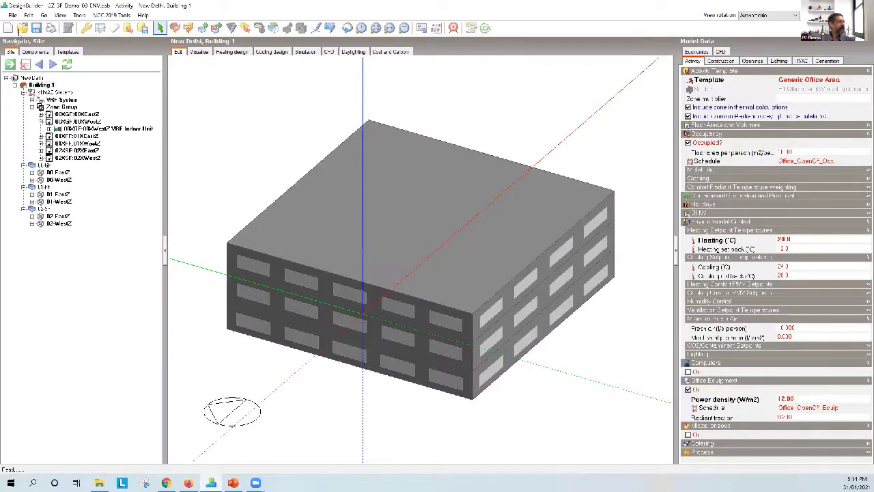
- Open the recent project 2Z-3F-Demo-03-Radiant.dsb in DesignBuilder, discarding changes to 2Z-3F-Demo-00-ENV.dsb
left_click(13, 15)
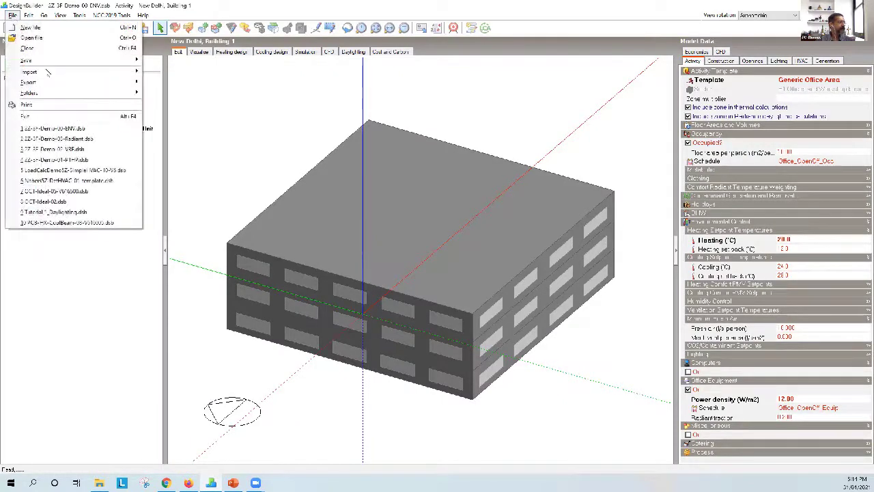
left_click(81, 139)
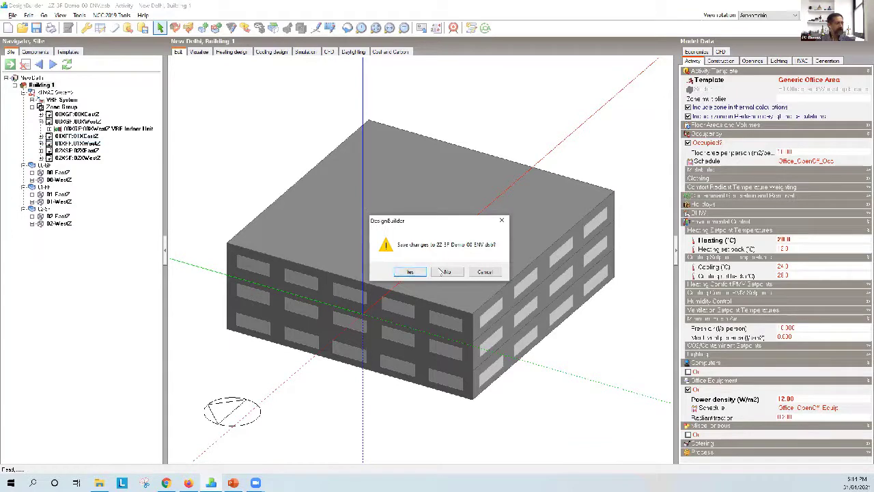
left_click(448, 272)
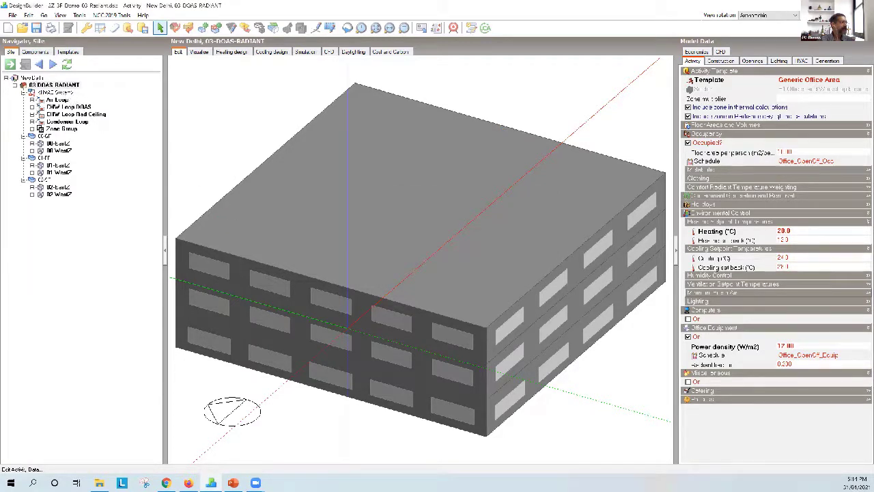
- View the 03-DOAS-RADIANT building's HVAC system and inspect the CHW Loop DOAS supply side
left_click(54, 92)
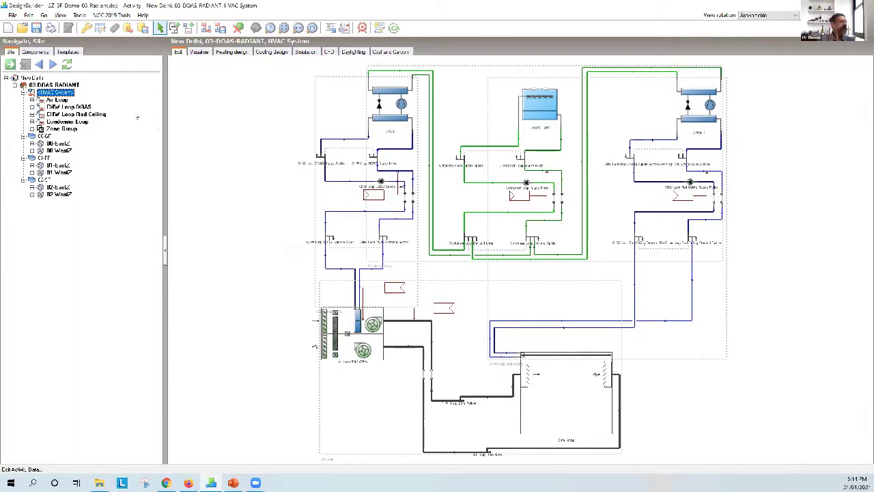
left_click(32, 107)
left_click(57, 107)
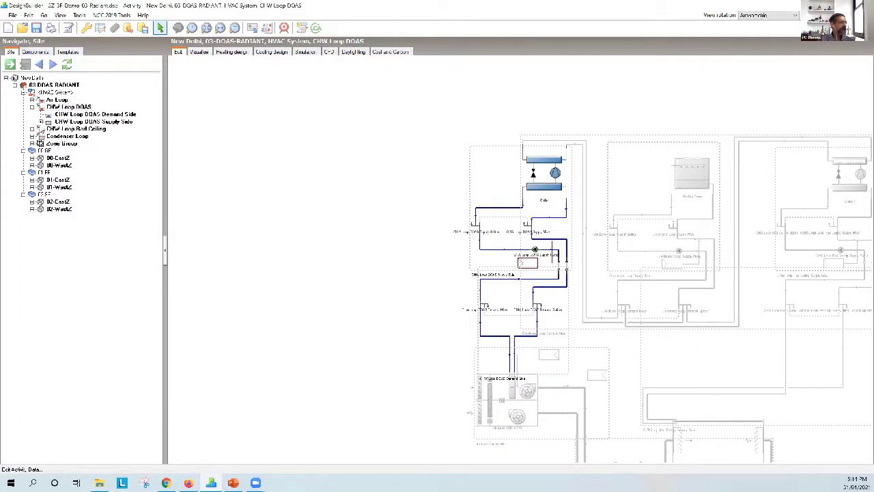
left_click(41, 122)
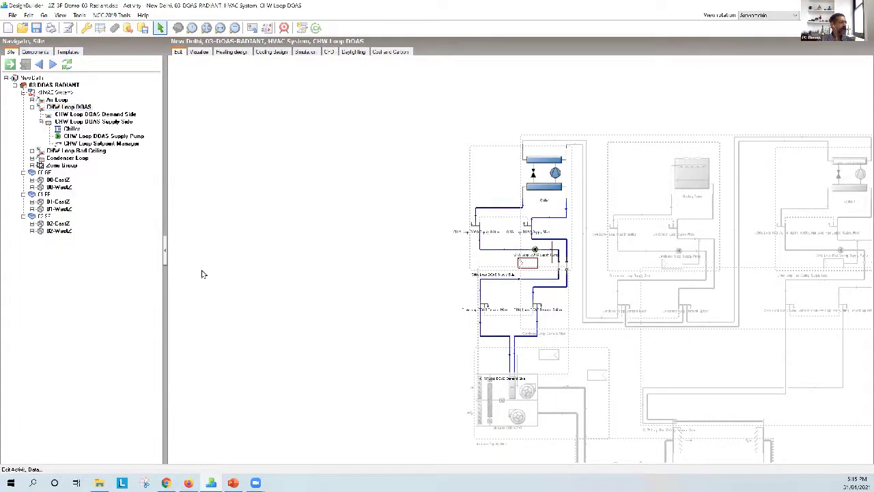
left_click(110, 123)
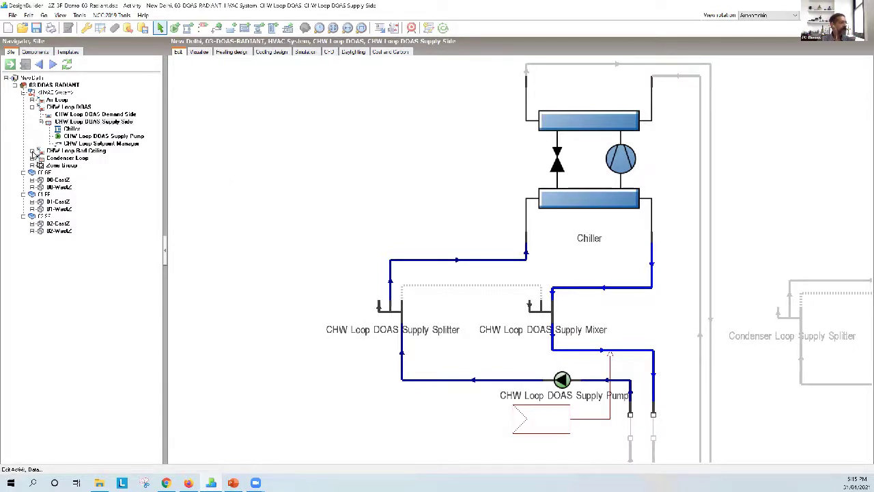
- Inspect the CHW Loop Rad Ceiling supply side and its setpoint manager's settings without changing them
left_click(31, 150)
left_click(58, 151)
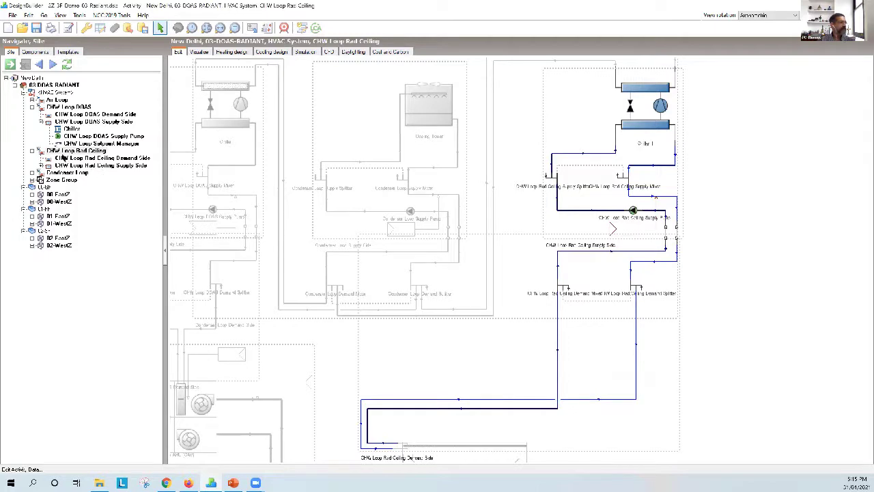
left_click(40, 166)
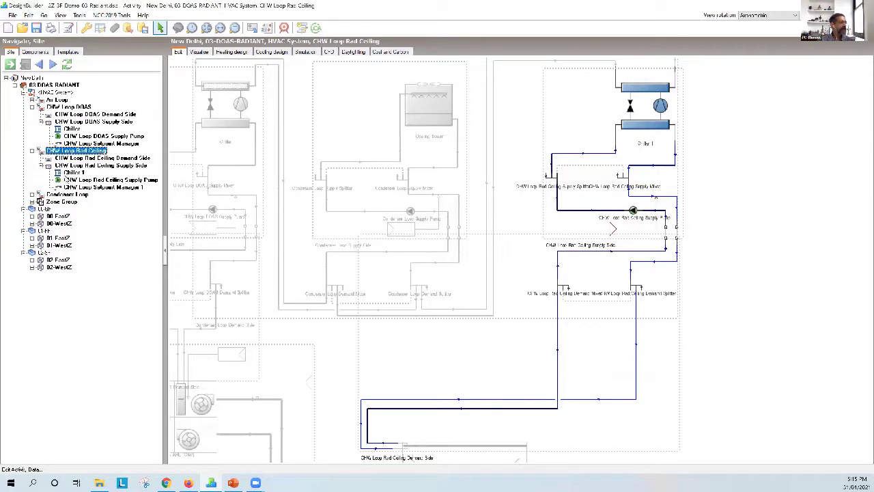
left_click(101, 165)
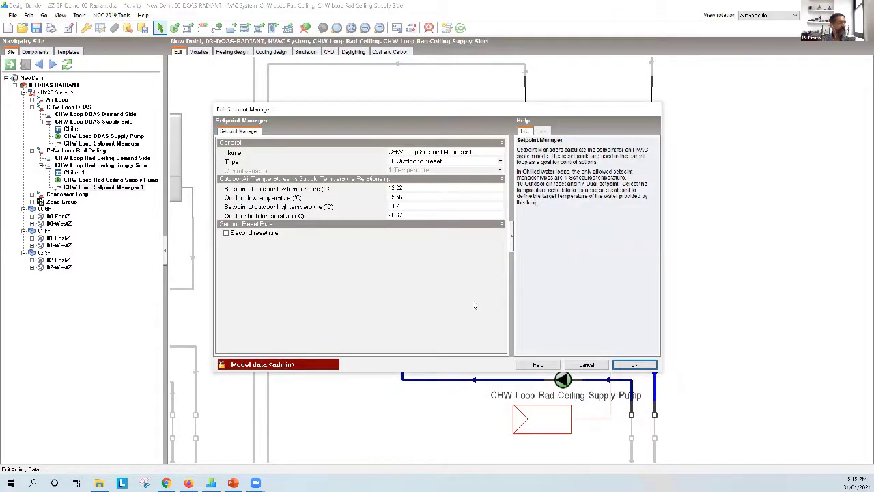
left_click(586, 364)
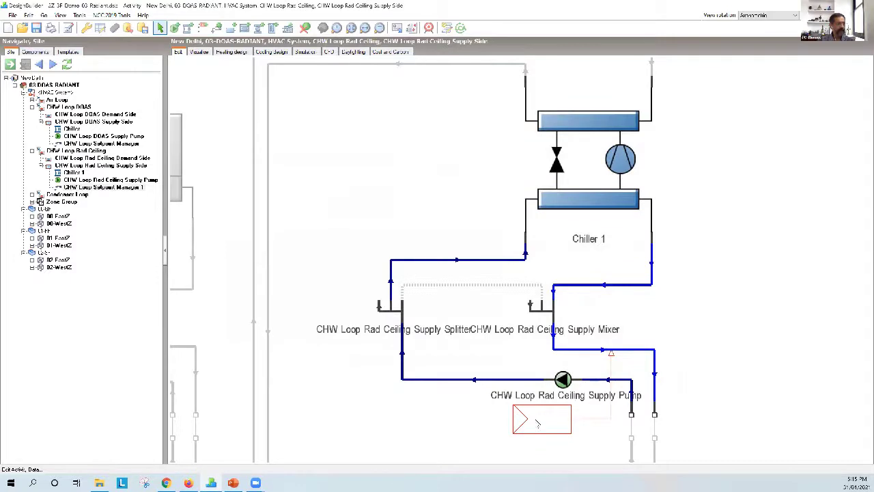
- Edit CHW Loop Setpoint Manager 1 on the radiant ceiling supply side and set its type to 1-Scheduled
double_click(538, 423)
right_click(507, 167)
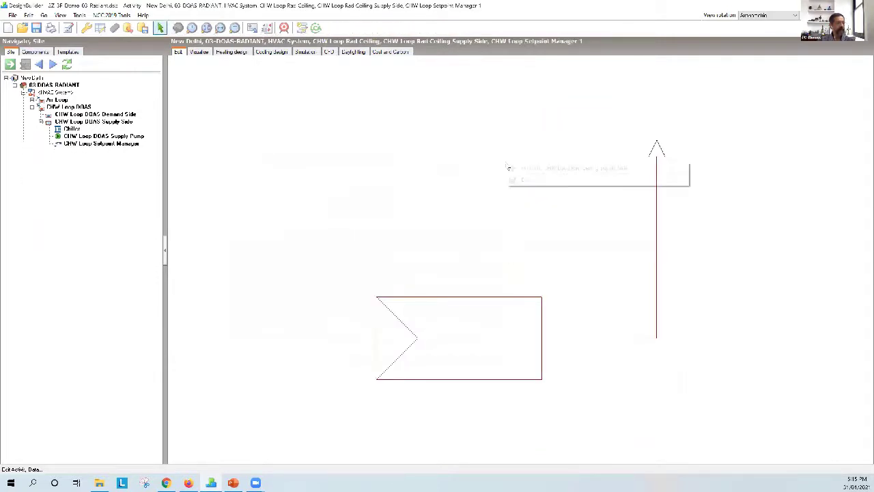
left_click(517, 181)
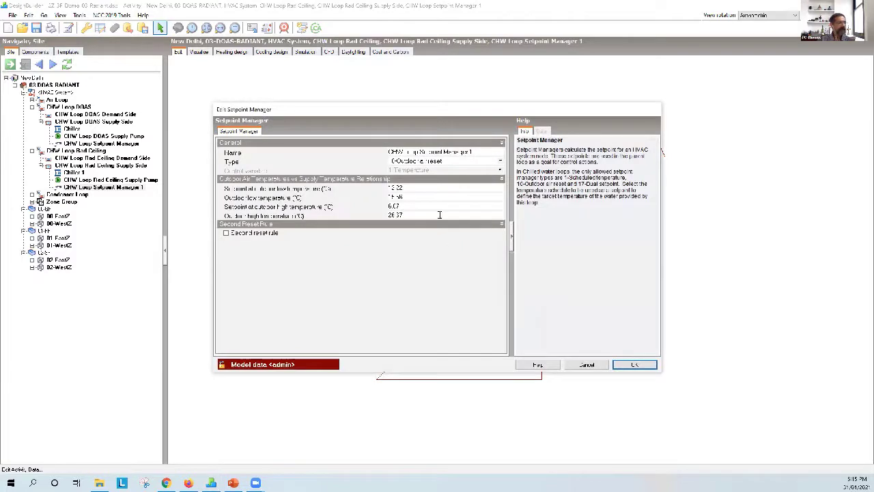
left_click(416, 197)
left_click(410, 206)
left_click(467, 308)
left_click(500, 162)
left_click(489, 169)
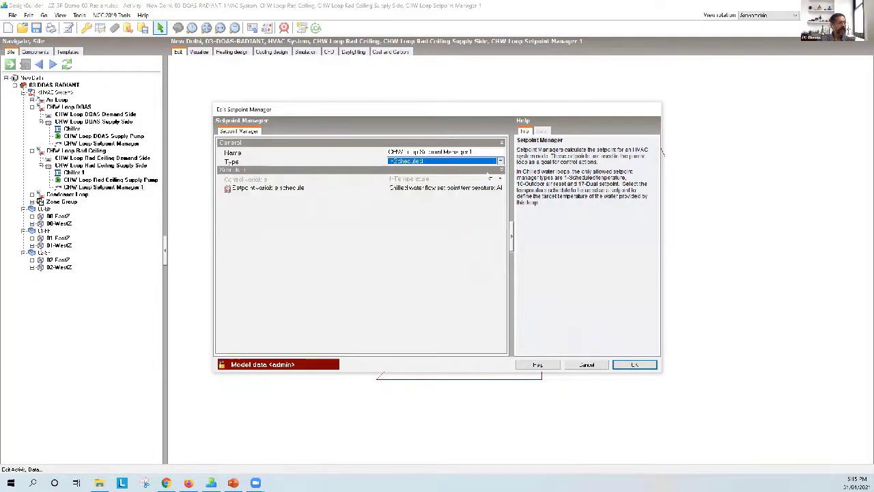
- Assign the schedule "Cold water supply temperature schedule: Always 12.00" to CHW Loop Setpoint Manager 1 and accept the settings
left_click(501, 188)
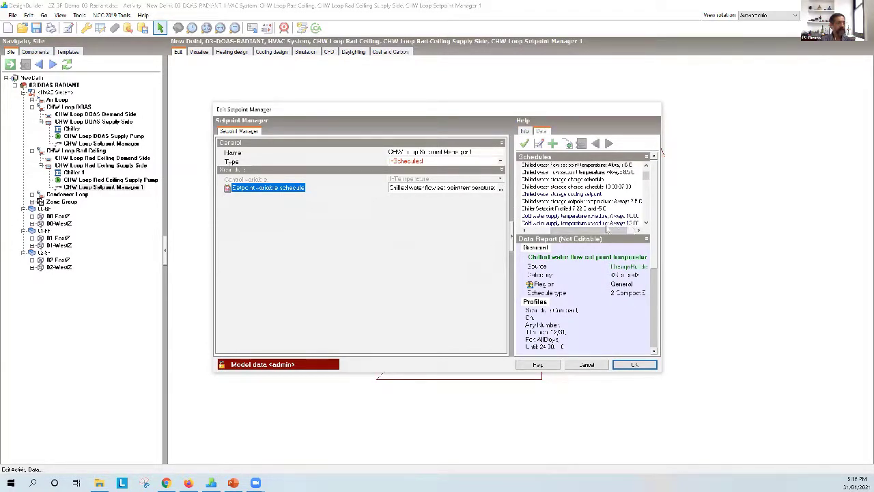
left_click(610, 224)
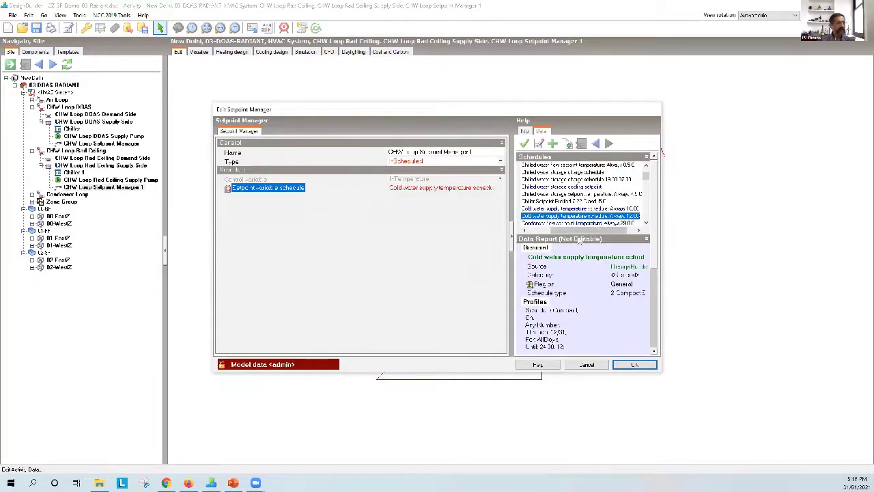
left_click(472, 192)
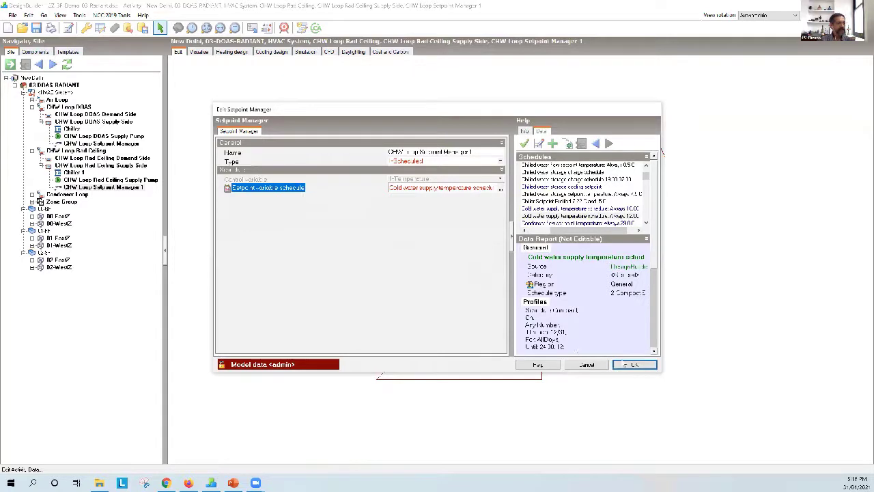
left_click(633, 366)
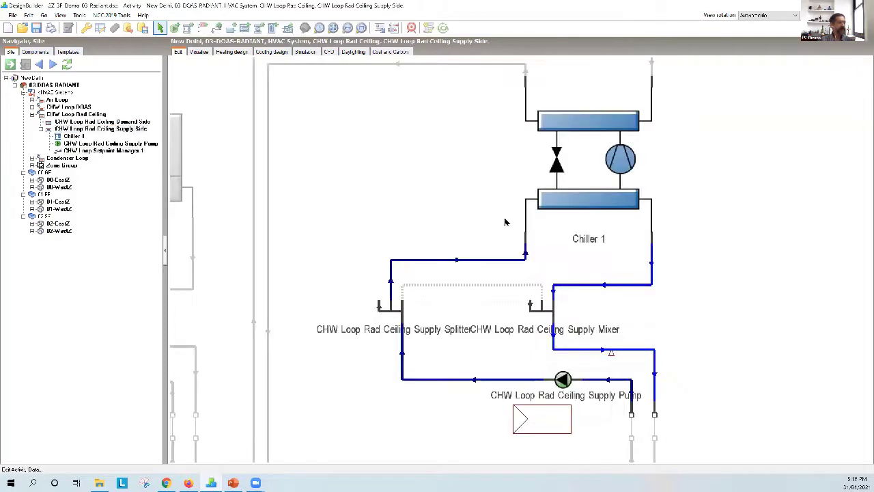
scroll(700, 256, "down", 4)
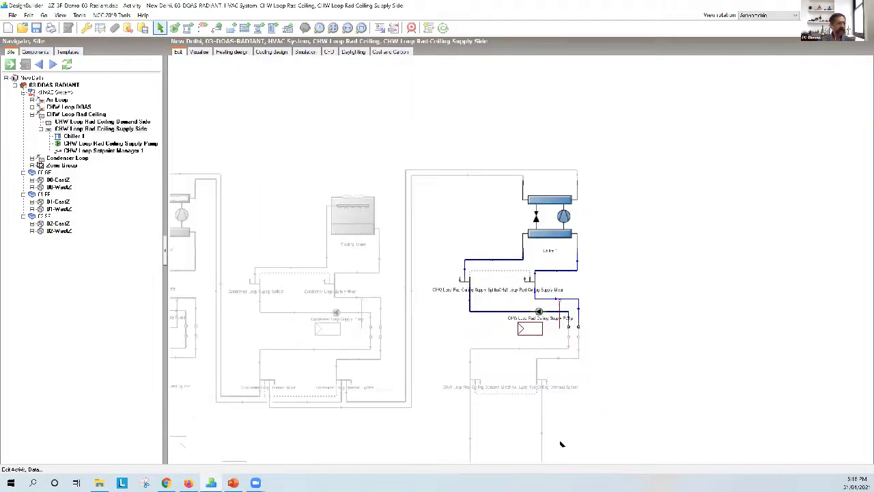
scroll(576, 388, "down", 1)
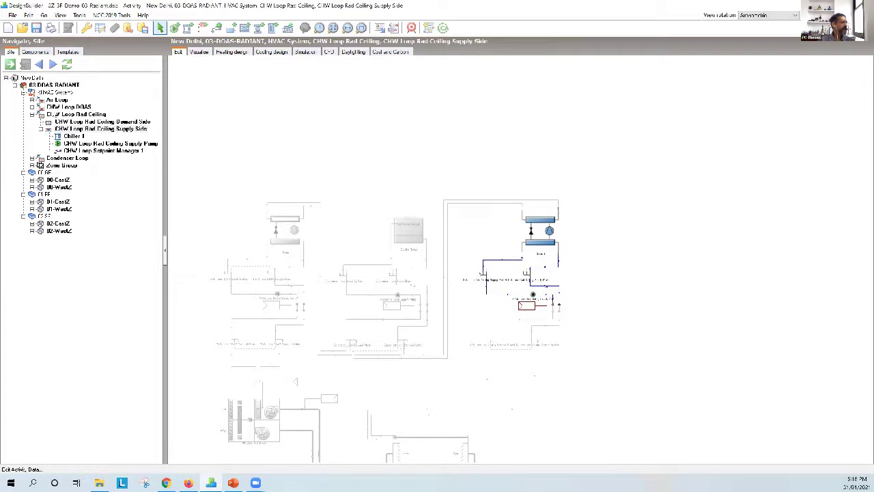
- Go into the Air Loop's supply side and open the Air Loop AHU's settings for editing
left_click(32, 100)
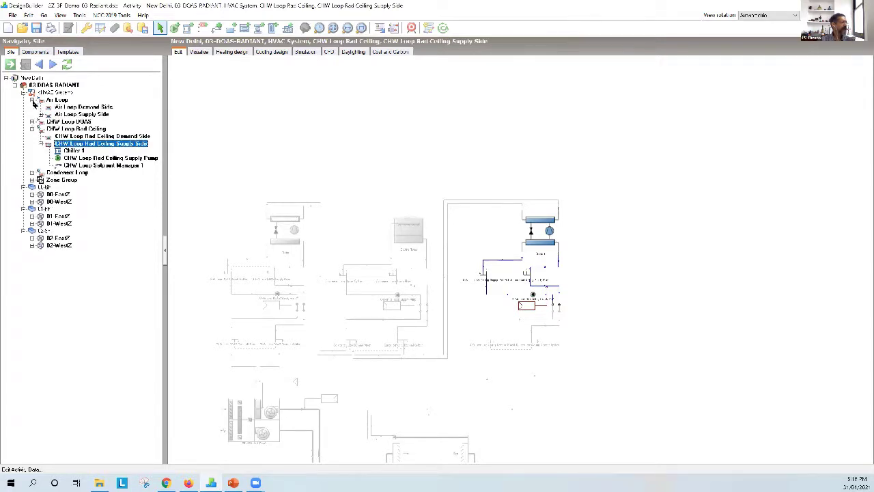
left_click(57, 100)
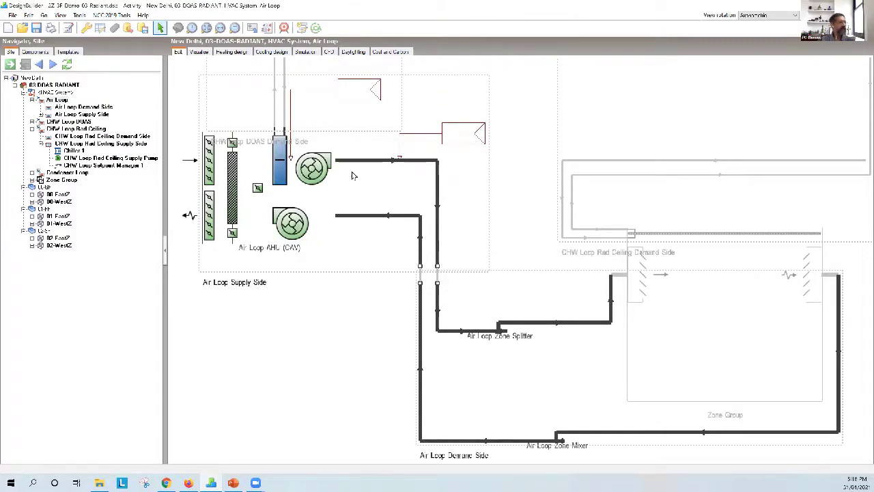
double_click(262, 163)
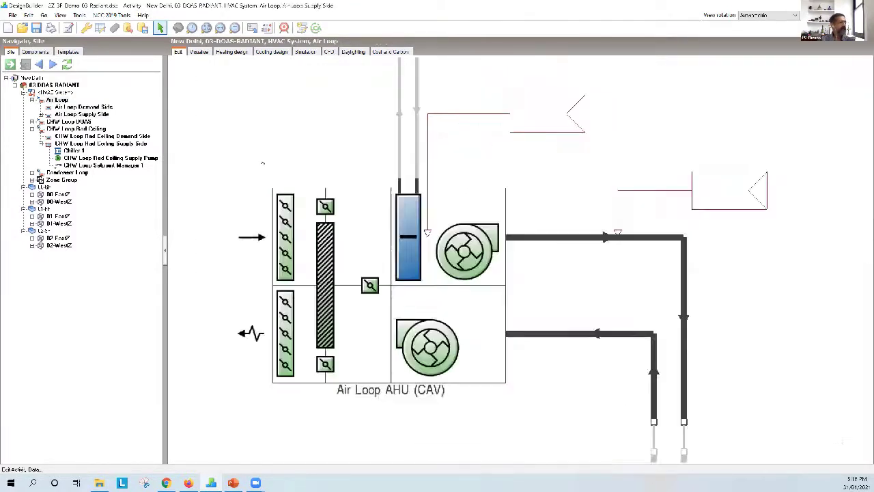
right_click(258, 136)
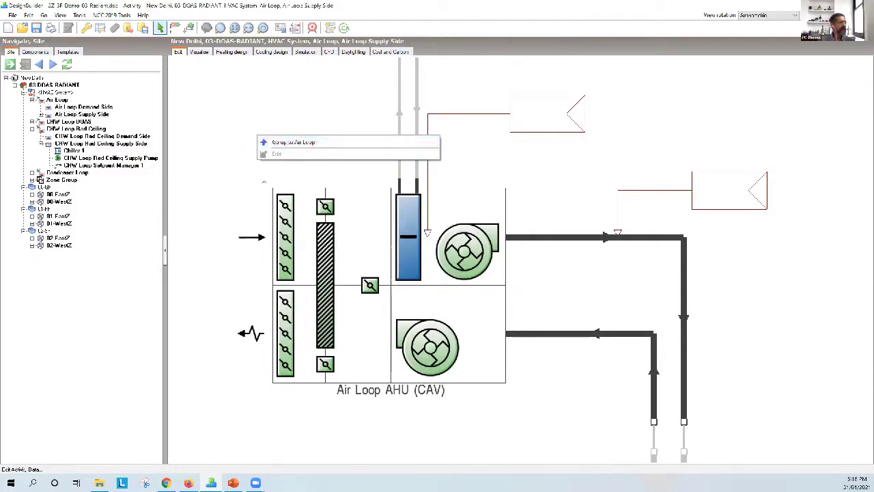
left_click(366, 218)
double_click(365, 216)
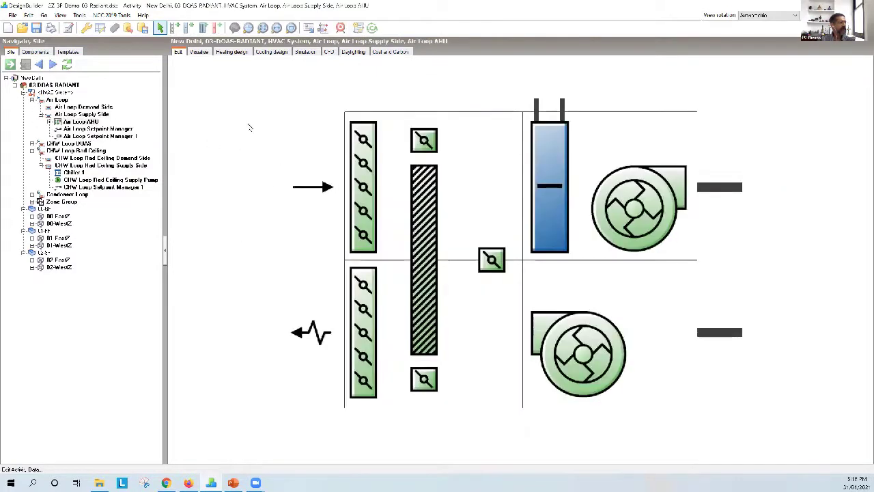
right_click(248, 121)
left_click(259, 138)
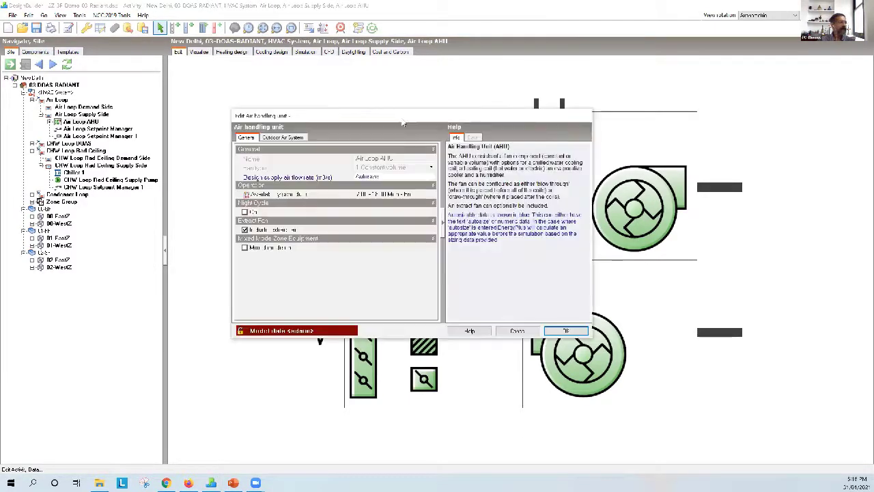
- In the AHU's outdoor air system settings, set the heat recovery heat exchanger type to 2-Rotary and review the remaining heat recovery options
left_click(290, 139)
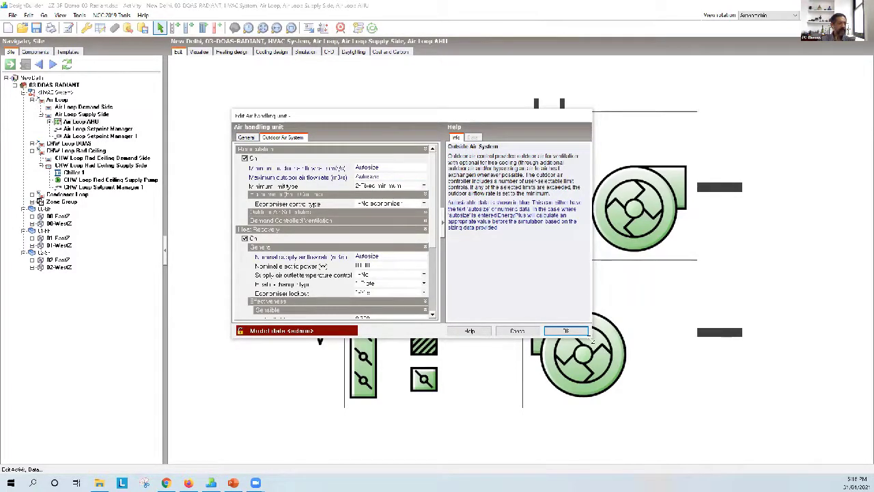
left_click_drag(592, 343, 712, 433)
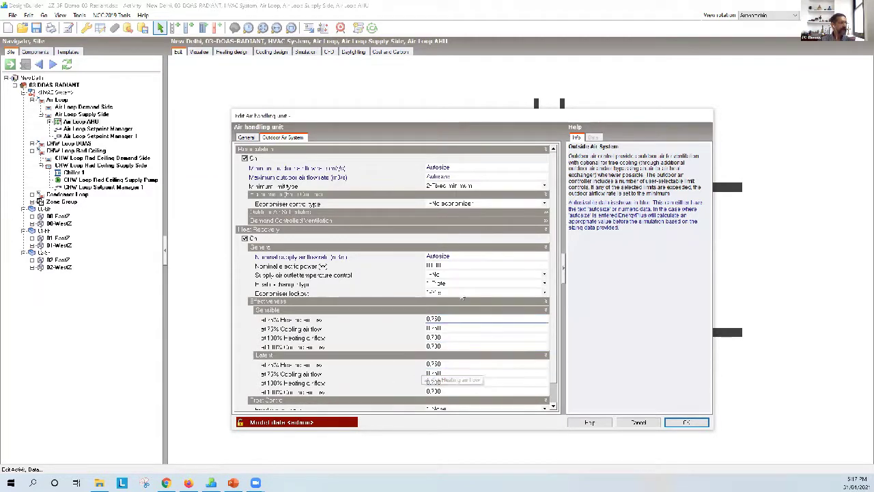
left_click(464, 286)
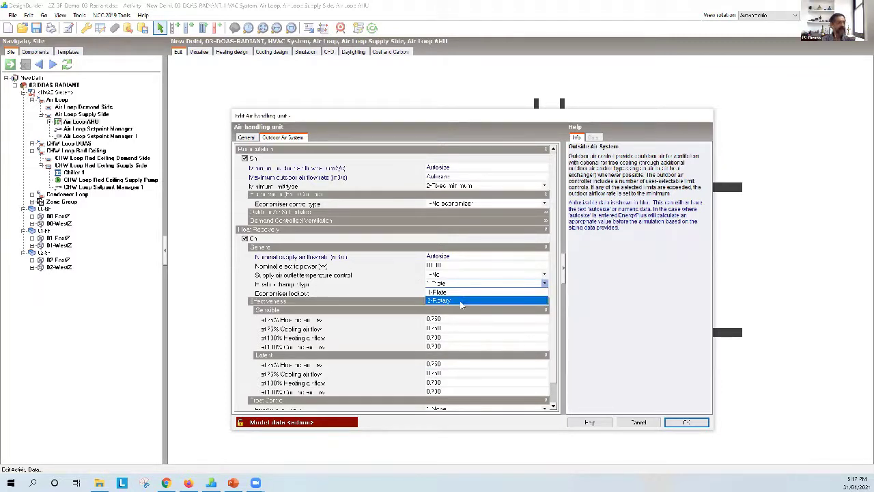
left_click(462, 305)
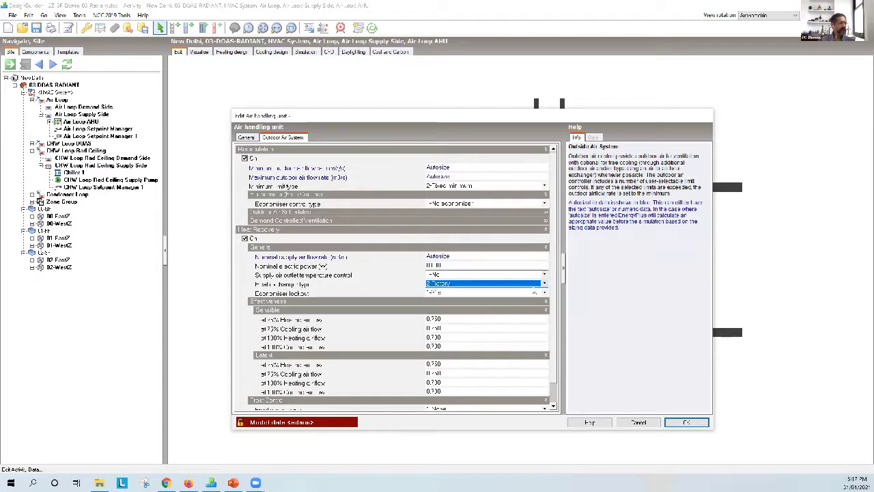
left_click(554, 405)
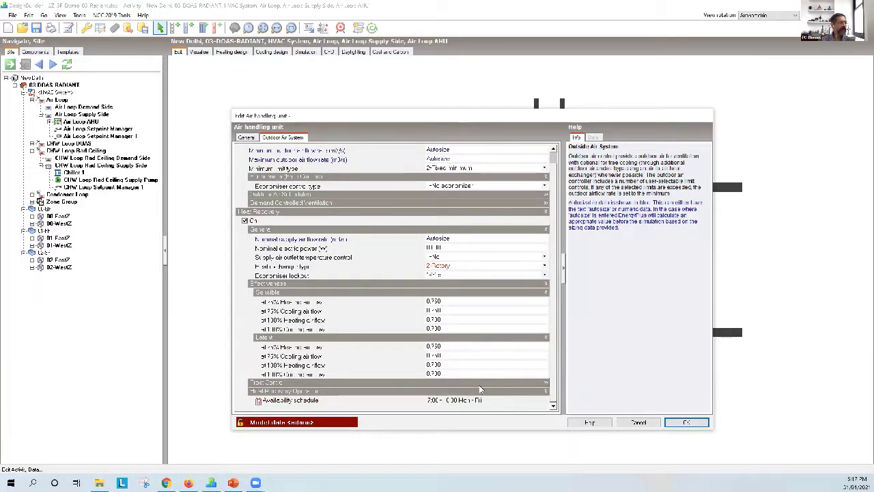
- Exclude the extract fan from the Air Loop AHU and accept the air handling unit settings
left_click(245, 138)
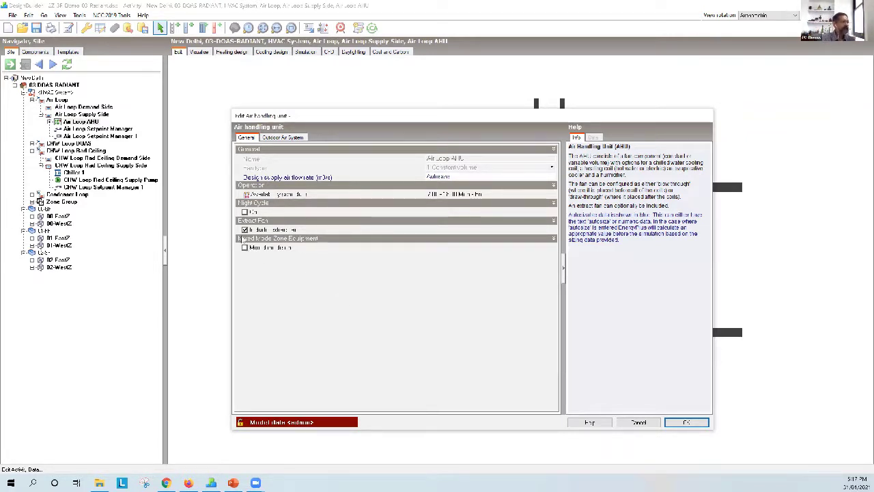
left_click(244, 231)
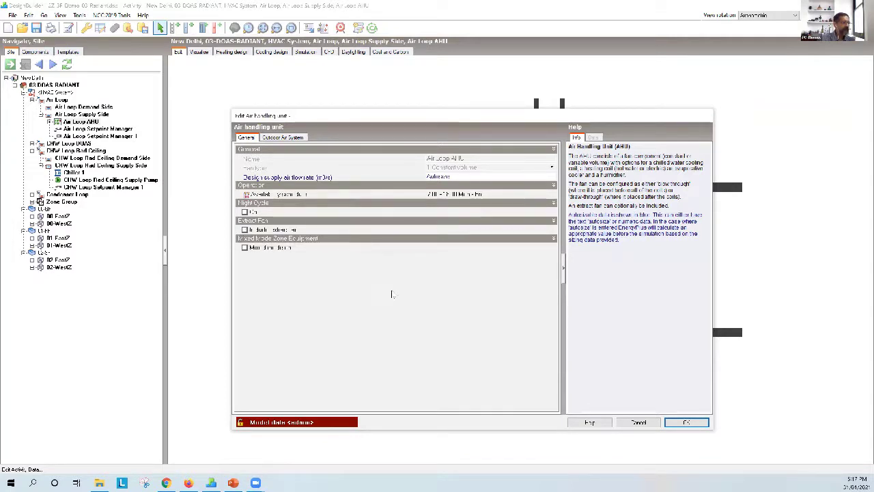
left_click(689, 422)
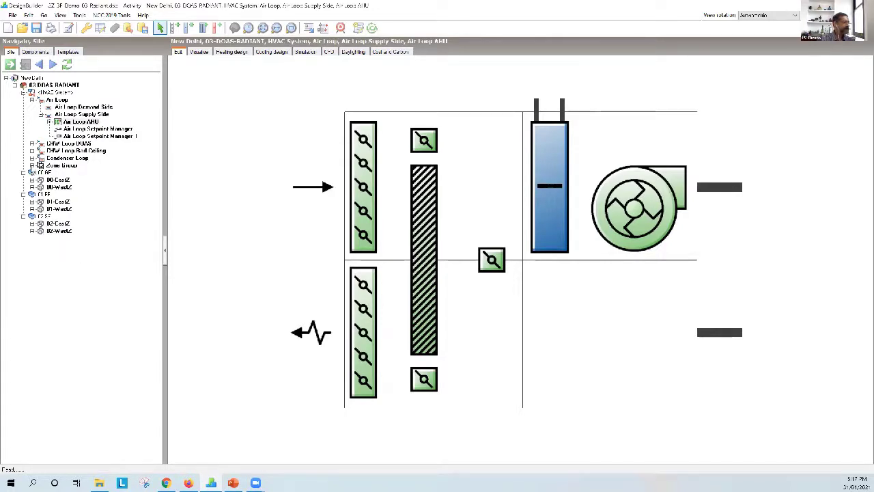
- Inspect the HVAC zone settings of 00XGF:00XEastZ in the Zone Group without changing them
left_click(32, 165)
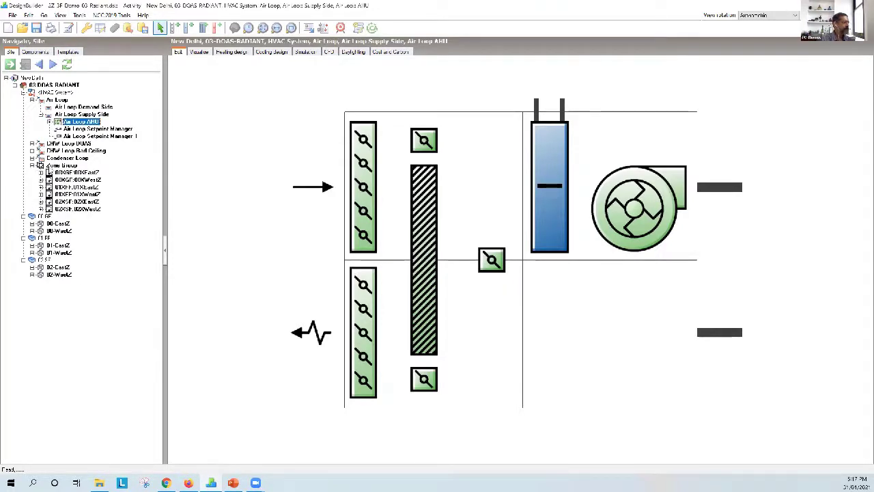
left_click(51, 166)
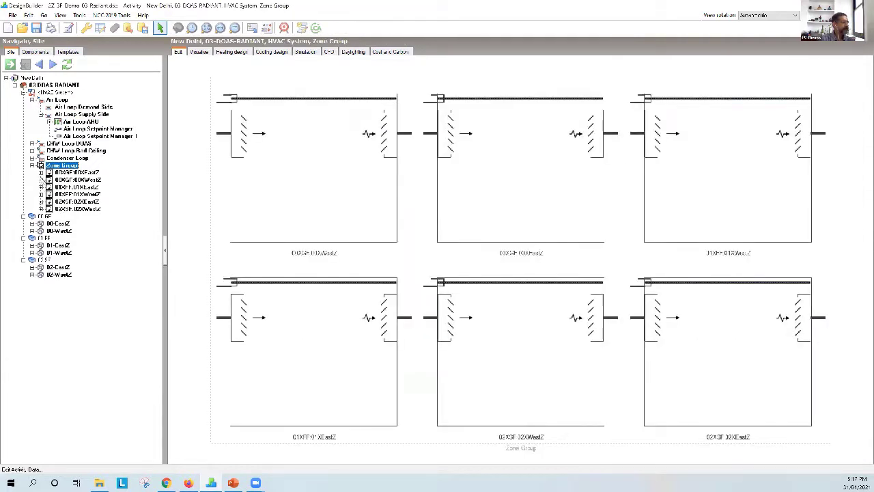
left_click(41, 172)
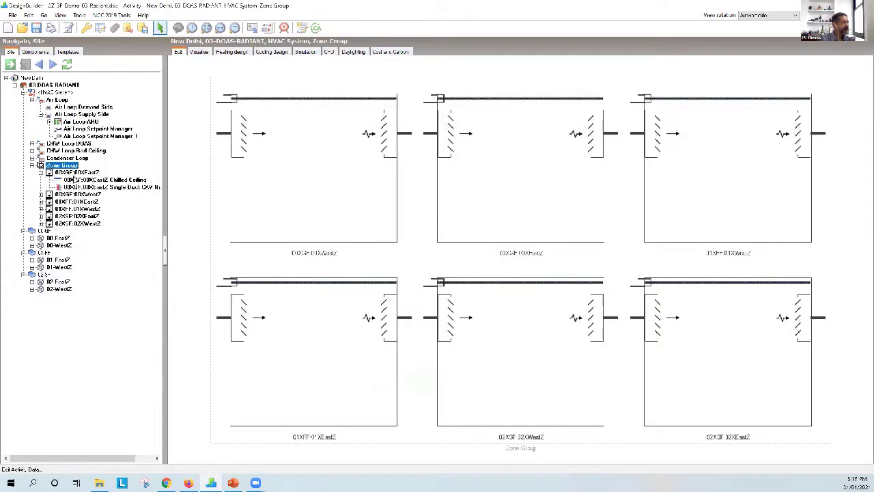
left_click(75, 172)
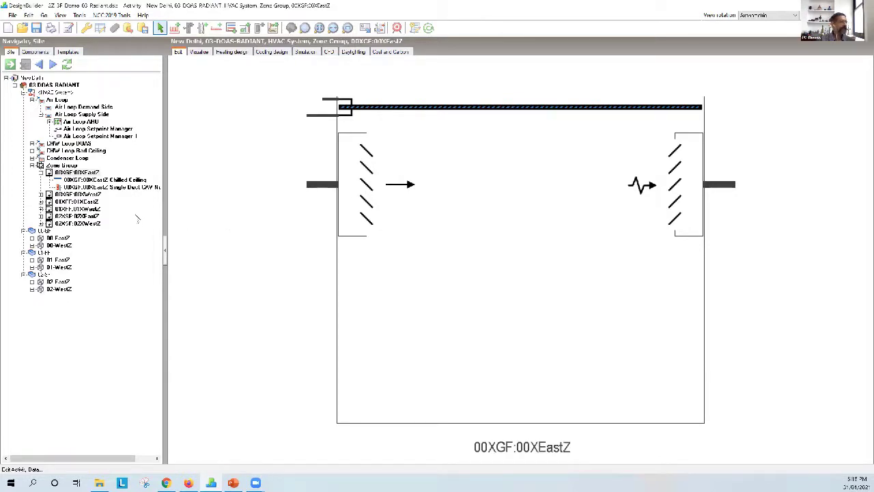
right_click(231, 143)
left_click(239, 154)
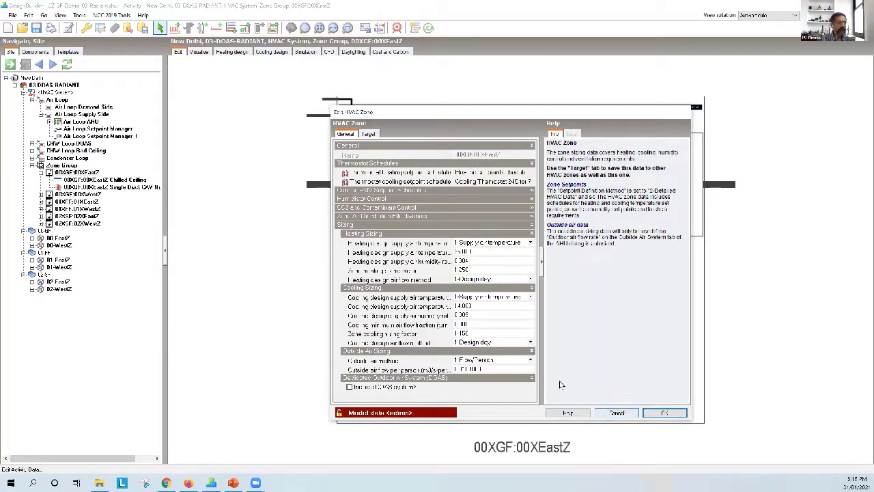
key("Escape")
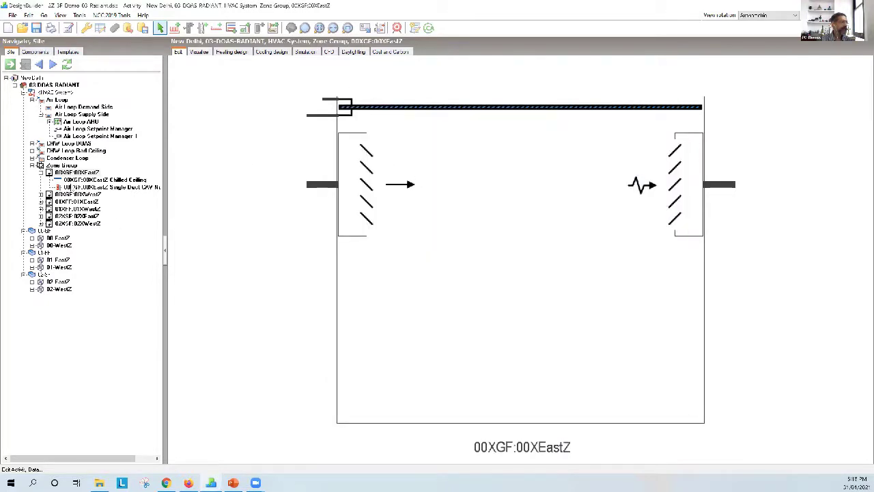
- Inspect the 00XGF:00XEastZ chilled ceiling's settings without changing them and return to the whole HVAC system view
left_click(95, 180)
right_click(247, 135)
left_click(267, 154)
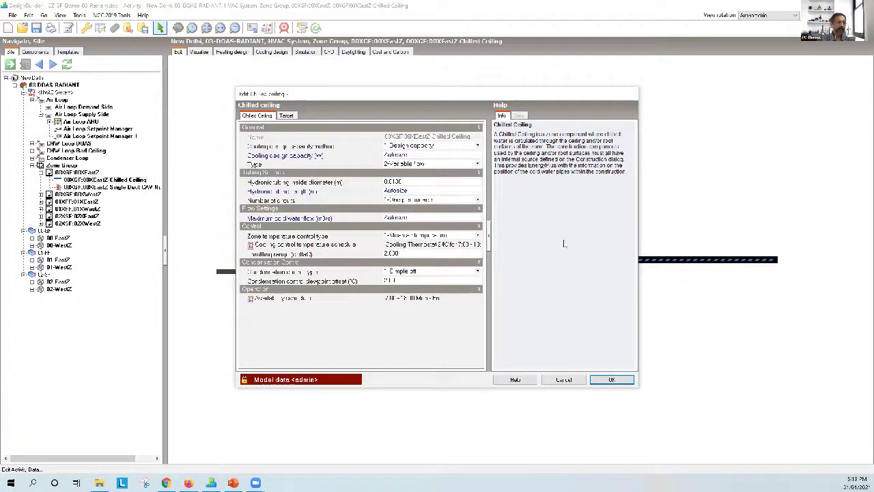
left_click(555, 381)
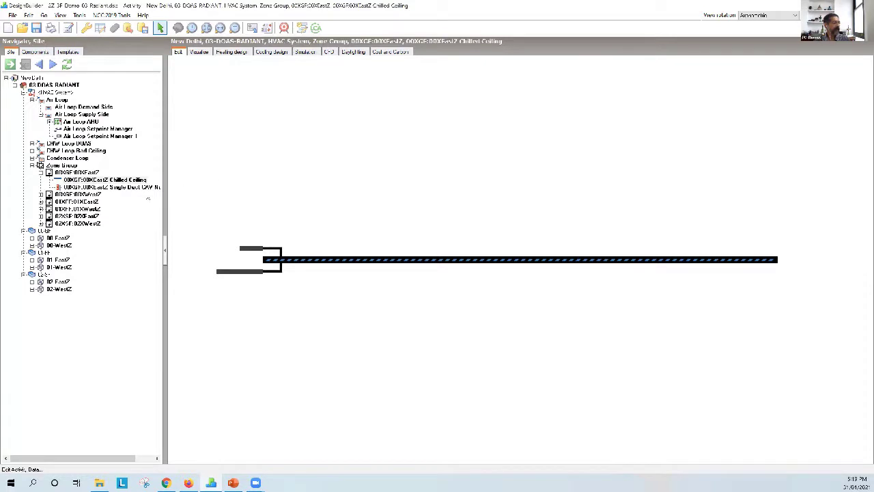
left_click(68, 165)
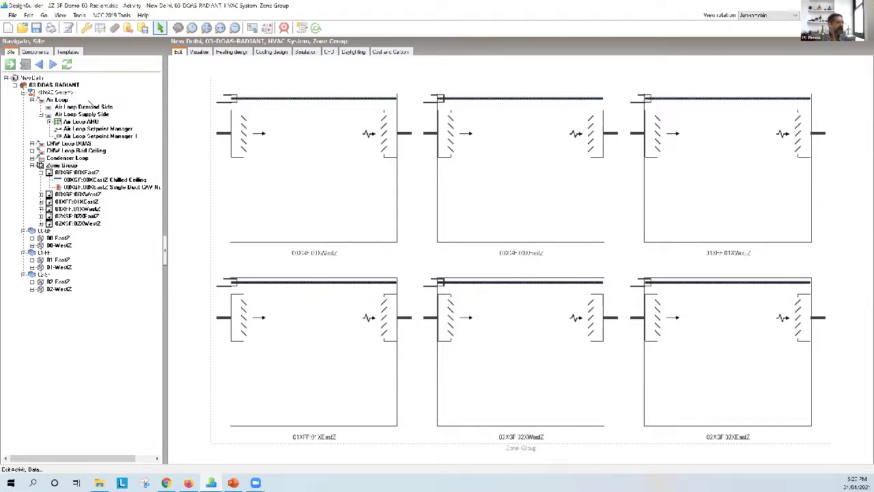
left_click(55, 92)
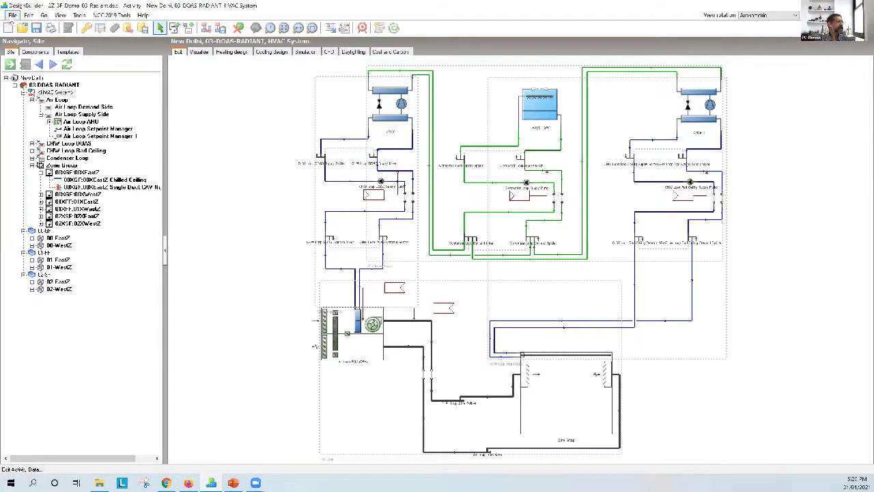
- Save a copy of the model in the 2Z-3F-DEMO folder as 2Z-3F-Demo-04-VAV.dsb
left_click(12, 15)
mouse_move(27, 60)
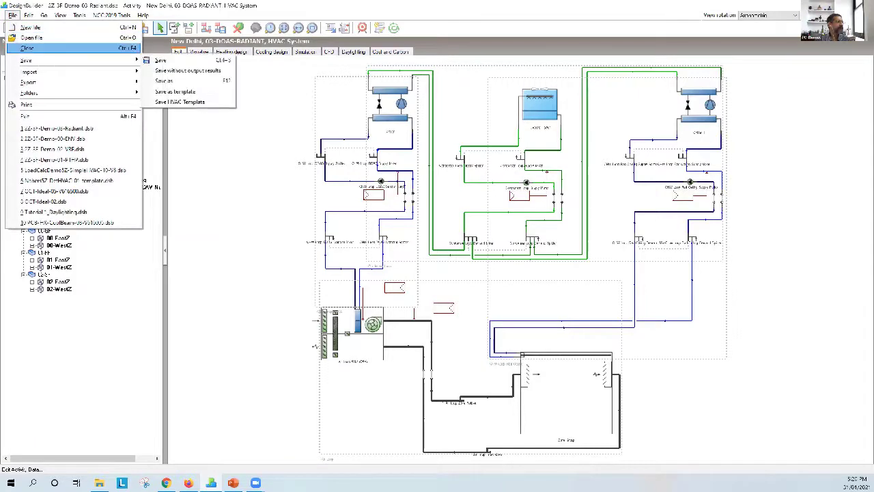
left_click(169, 81)
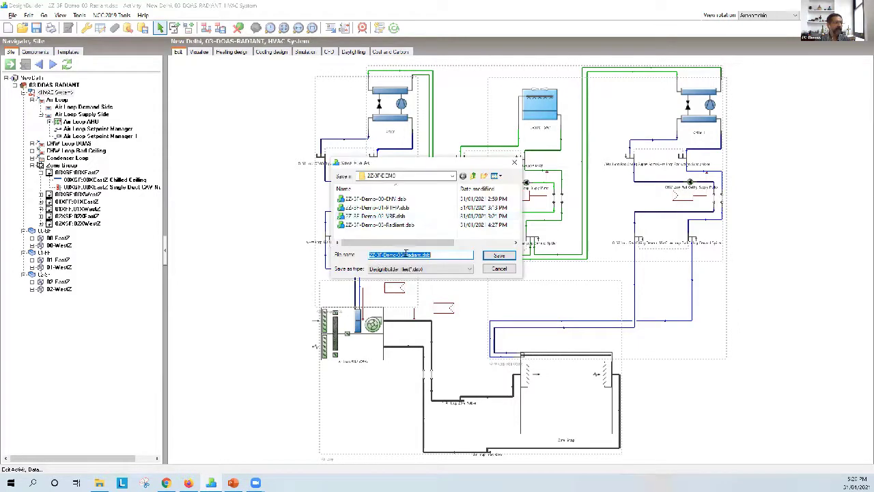
left_click(418, 258)
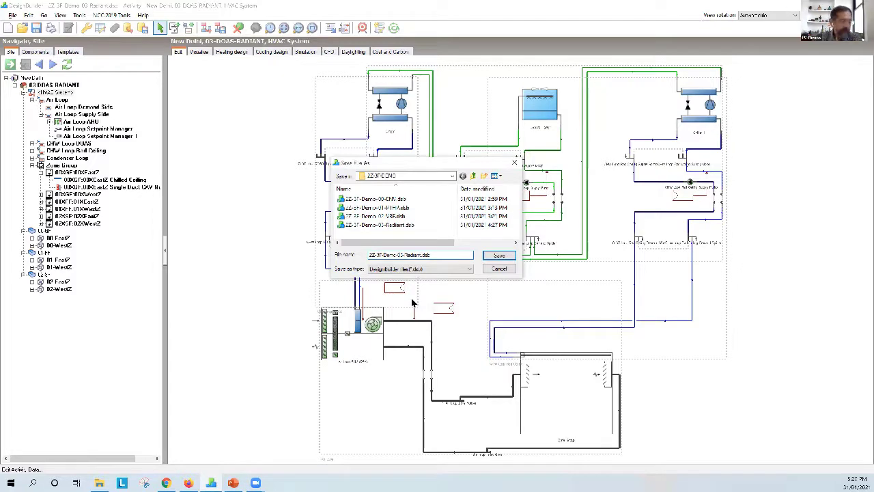
key("BackSpace")
key("BackSpace")
key("BackSpace")
key("BackSpace")
key("BackSpace")
key("BackSpace")
key("BackSpace")
key("BackSpace")
key("BackSpace")
type("4-VAV")
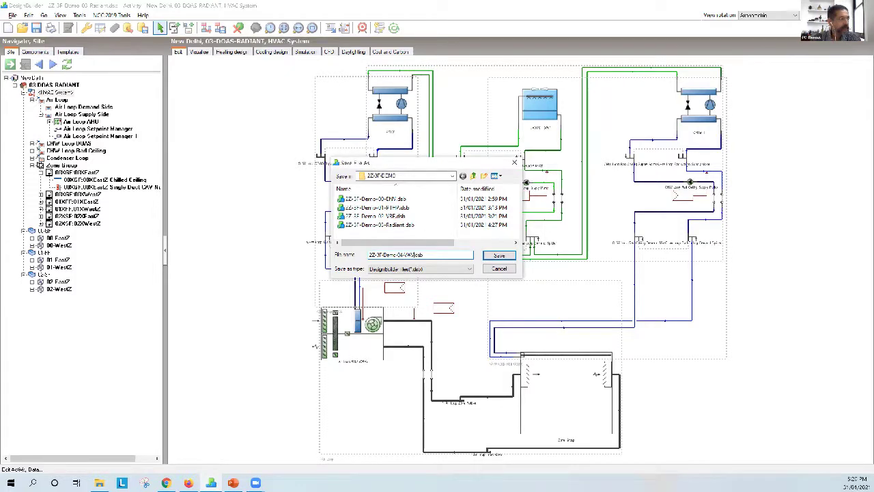
key("Return")
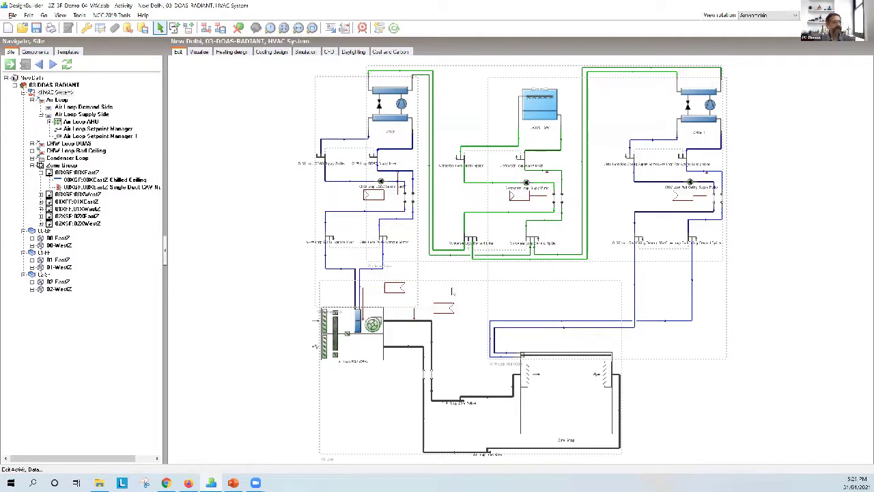
- Choose "VAV Reheat, Water-cooled Chiller" as the detailed HVAC template to load and enlarge its preview
left_click(205, 28)
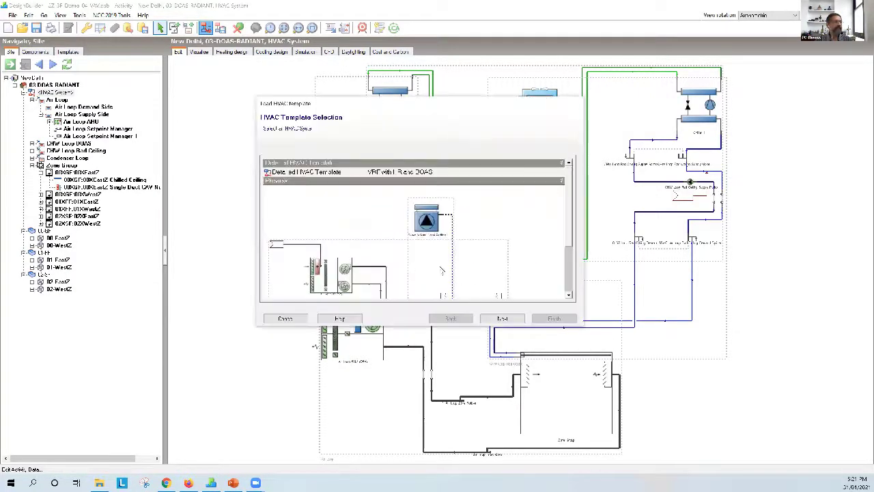
left_click(514, 174)
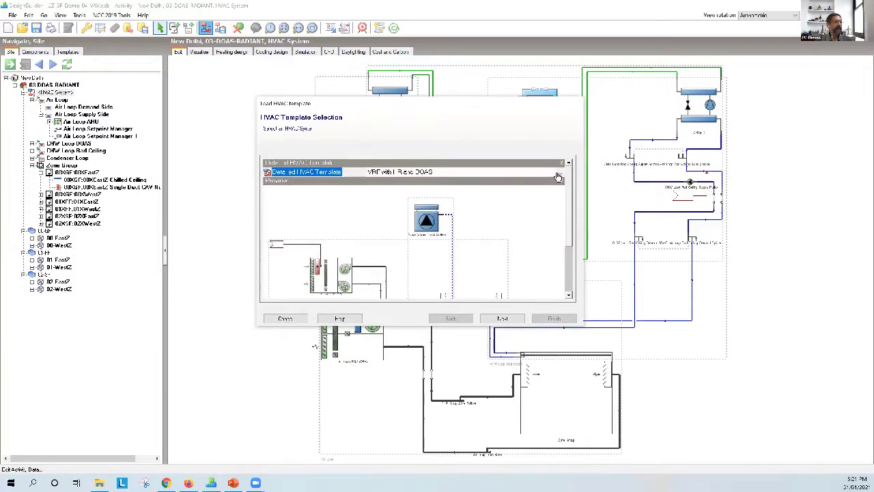
left_click(562, 180)
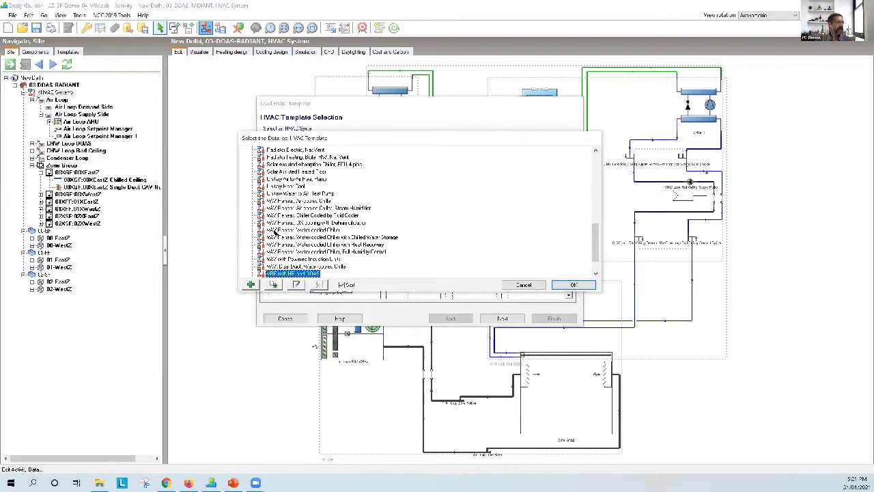
left_click(274, 231)
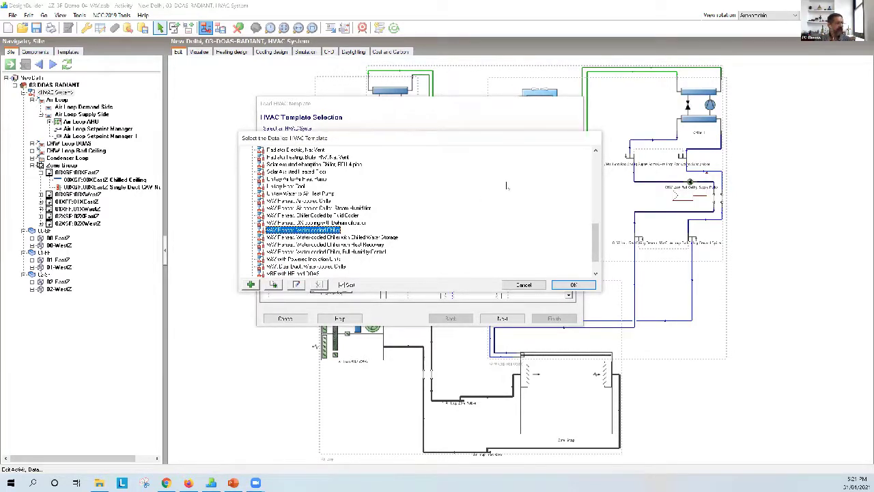
left_click(574, 285)
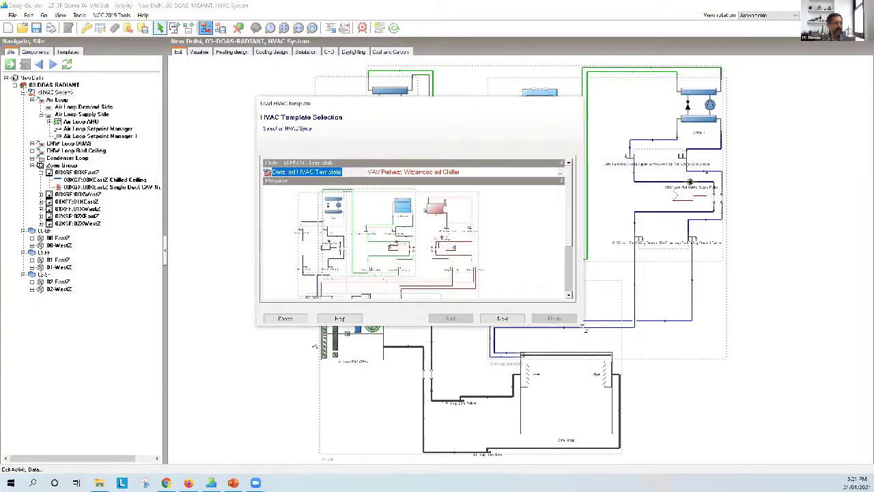
left_click_drag(584, 329, 713, 416)
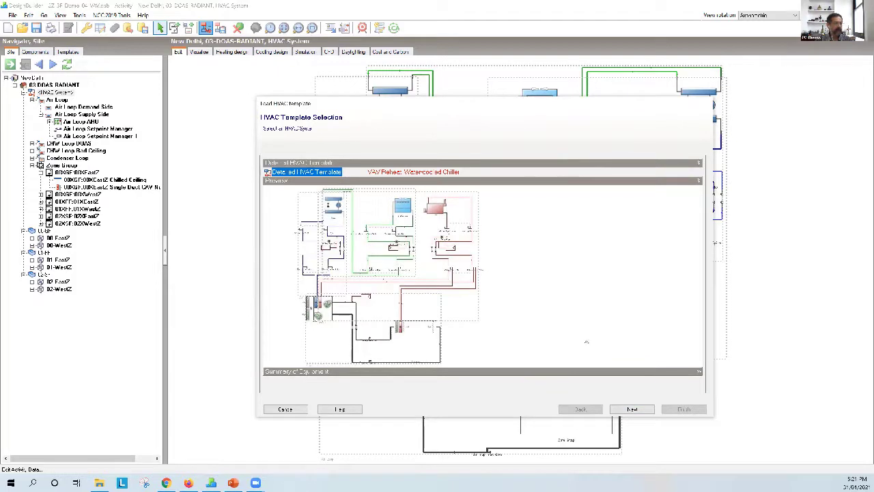
- Load the VAV Reheat, Water-cooled Chiller template for all six zones, replacing all existing HVAC systems
left_click(632, 409)
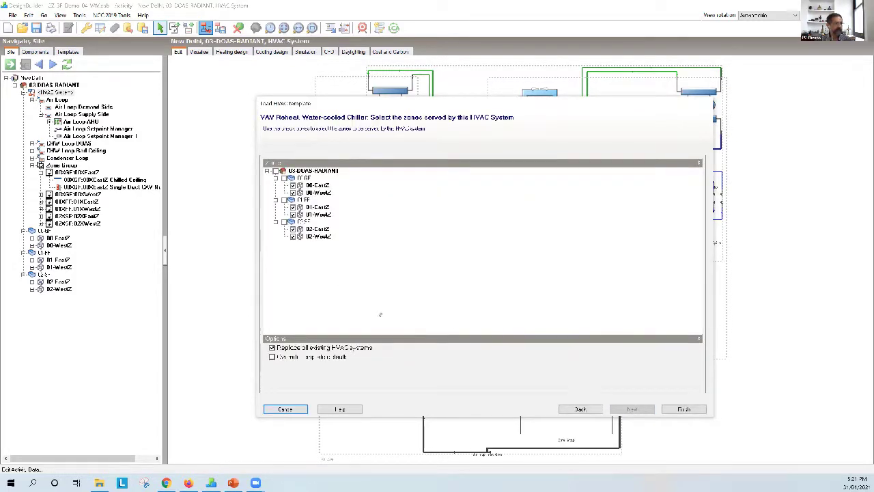
left_click(683, 409)
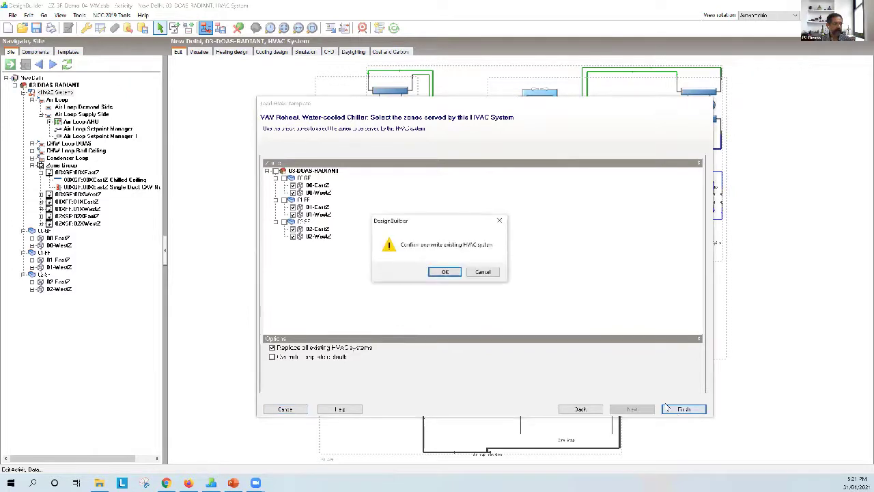
left_click(442, 272)
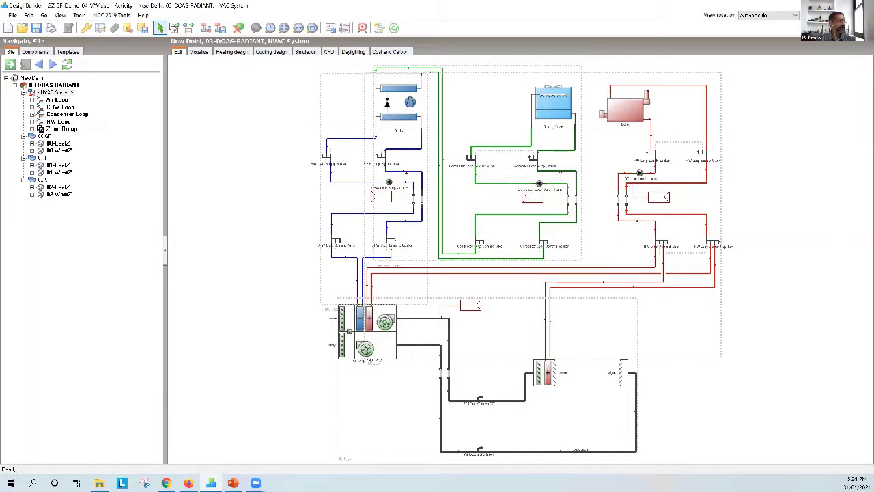
- Set the CHW Loop's fluid type to Water and its plant loop flow type to Constant flow
left_click(55, 92)
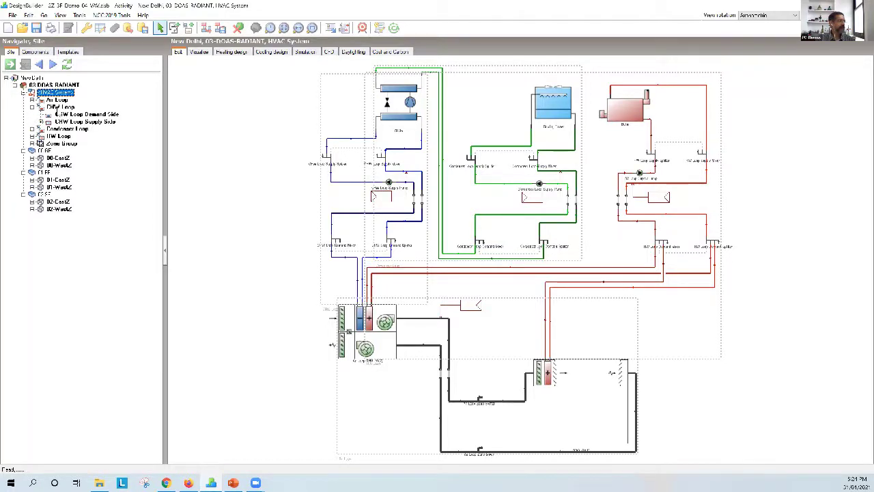
left_click(60, 107)
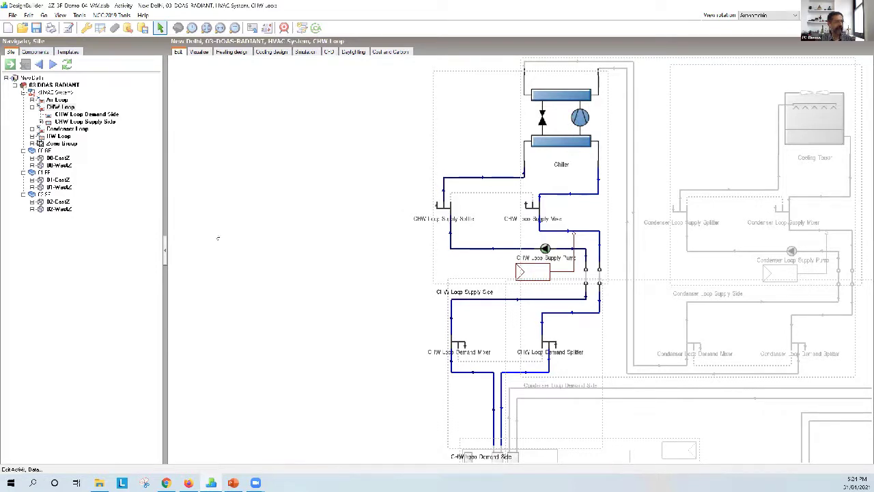
right_click(219, 147)
left_click(232, 164)
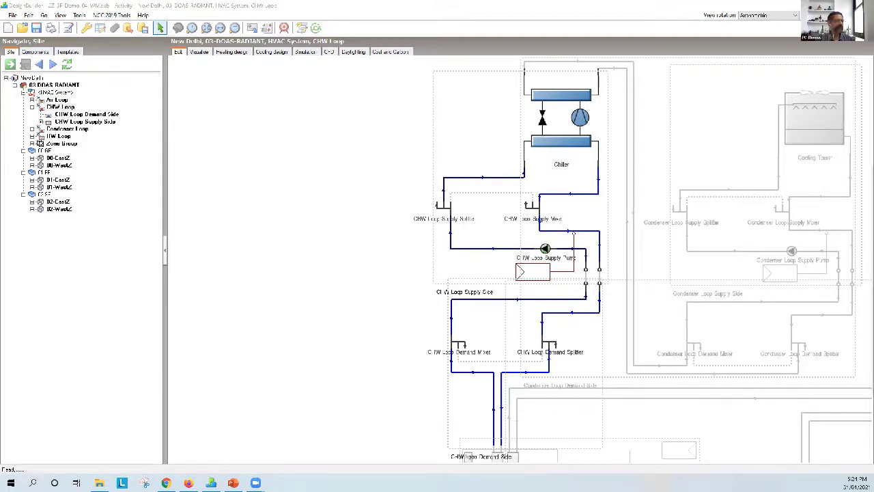
double_click(579, 339)
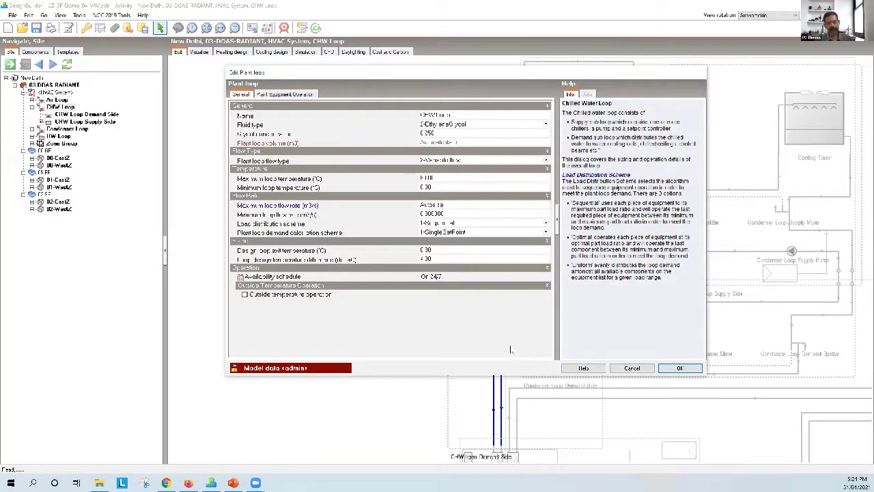
left_click(444, 214)
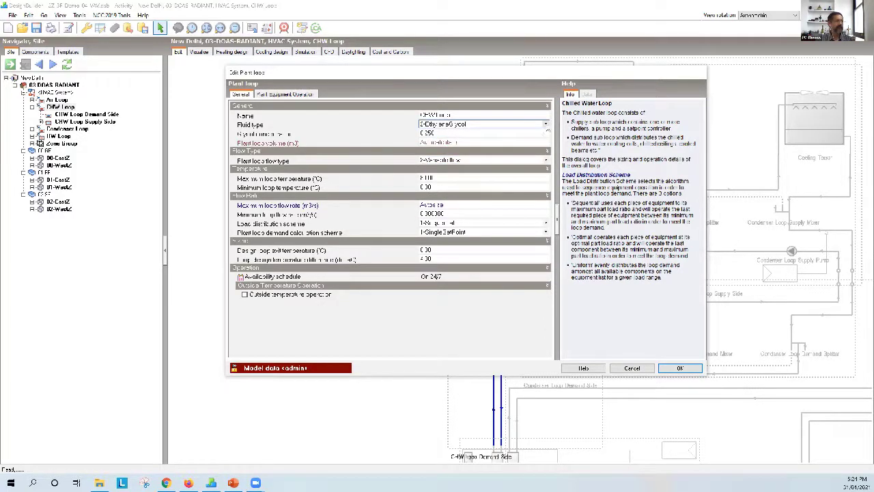
left_click(540, 125)
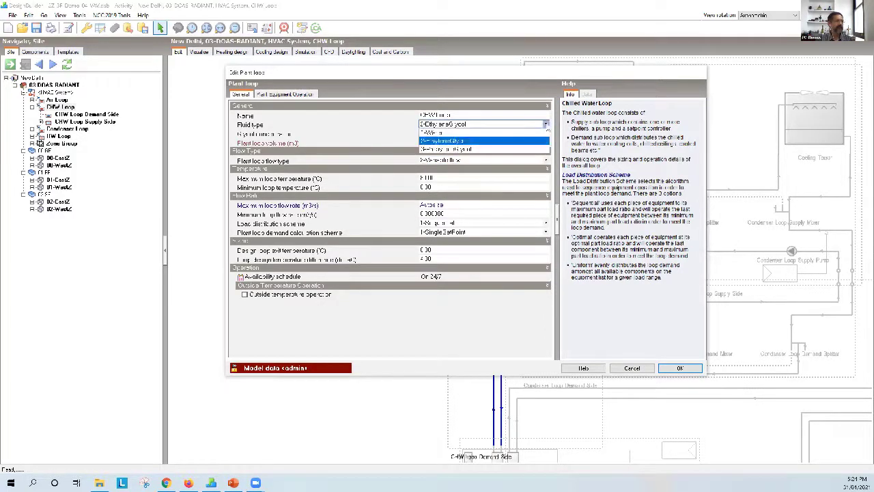
left_click(541, 132)
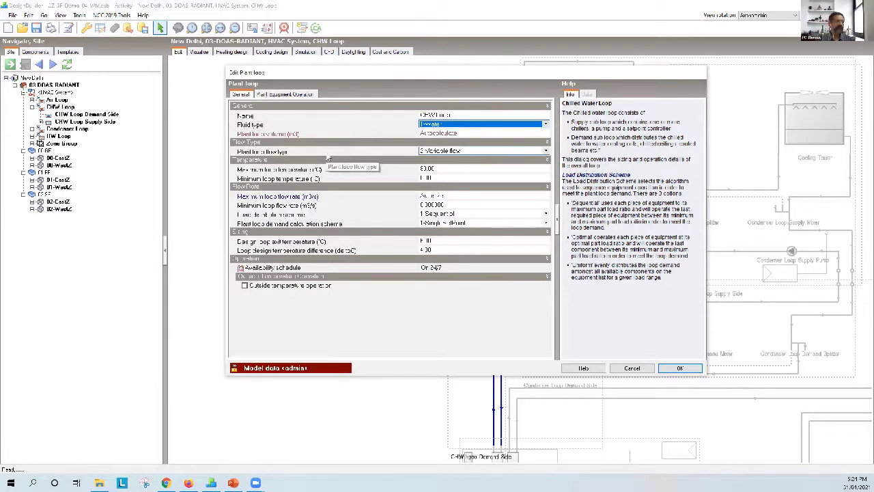
left_click(545, 150)
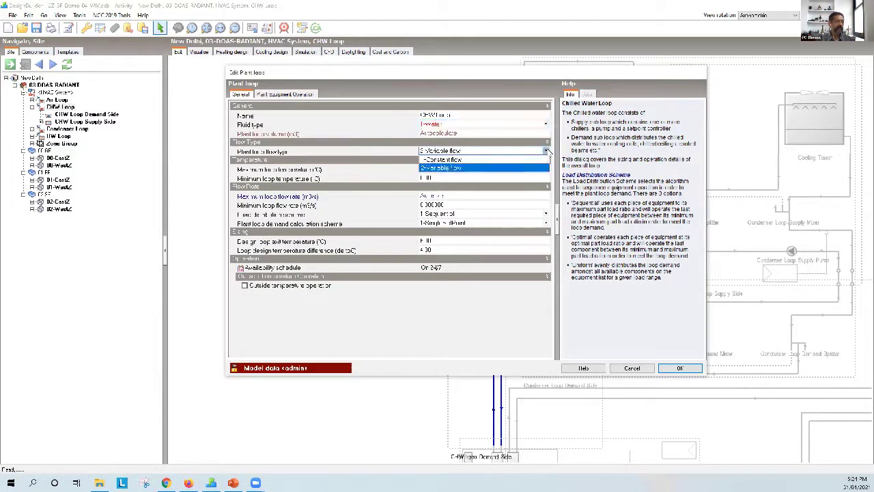
left_click(539, 161)
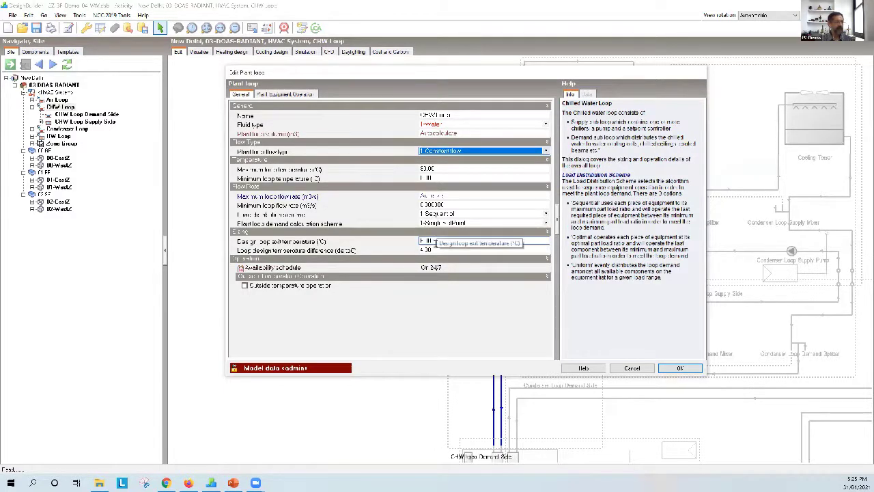
- Set the CHW Loop's loop design temperature difference to 6.00 deltaC
left_click(436, 242)
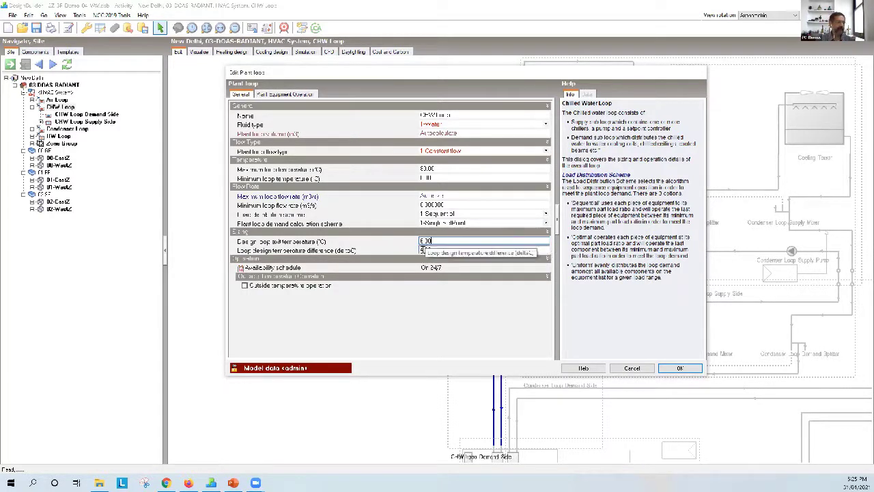
key("Tab")
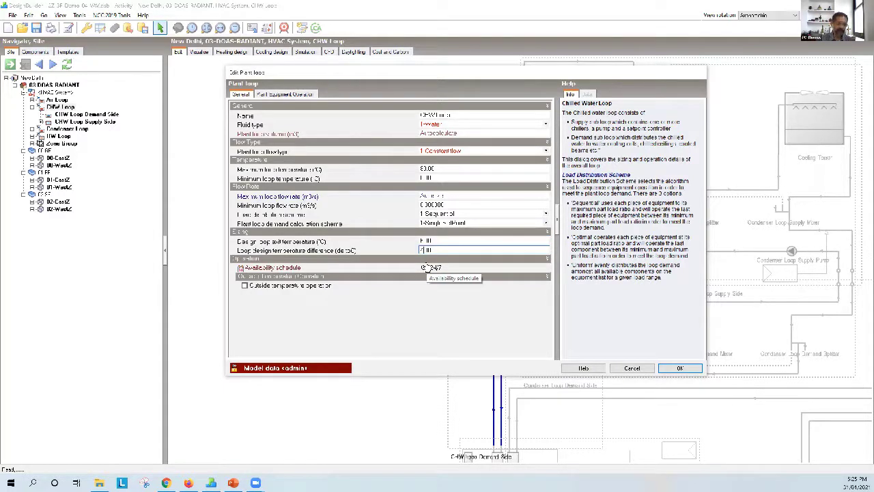
type("5")
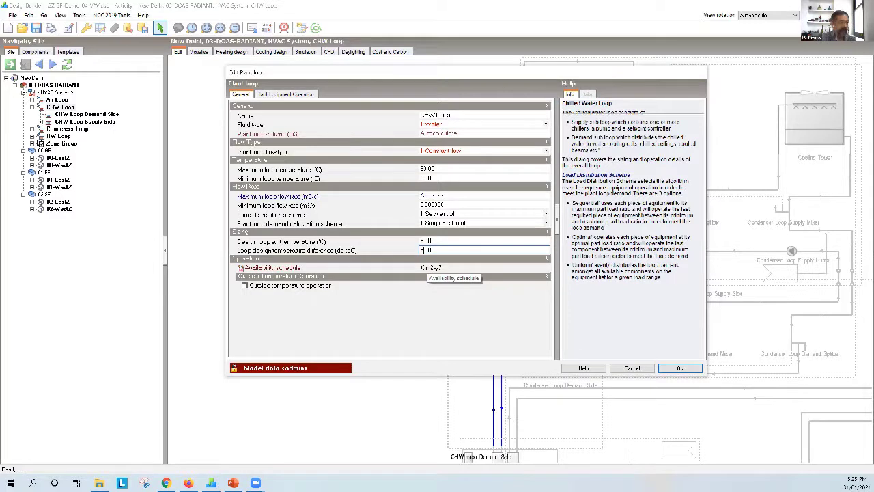
left_click(437, 268)
left_click(455, 241)
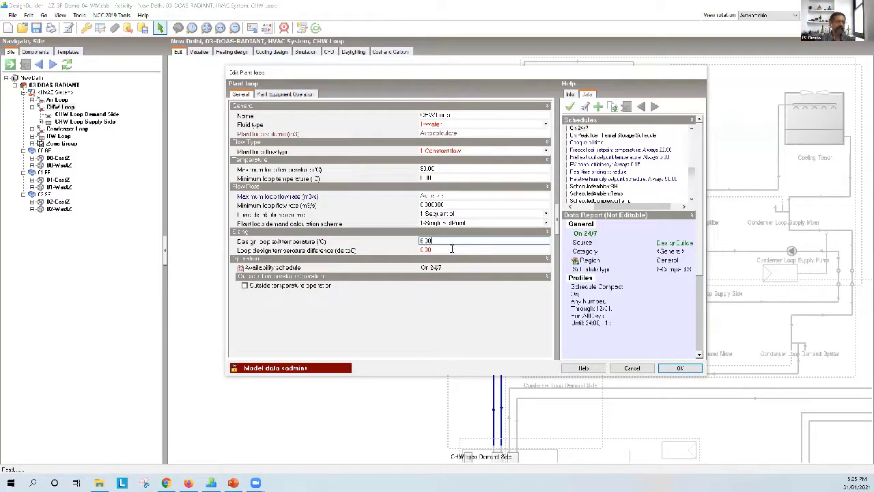
left_click(452, 250)
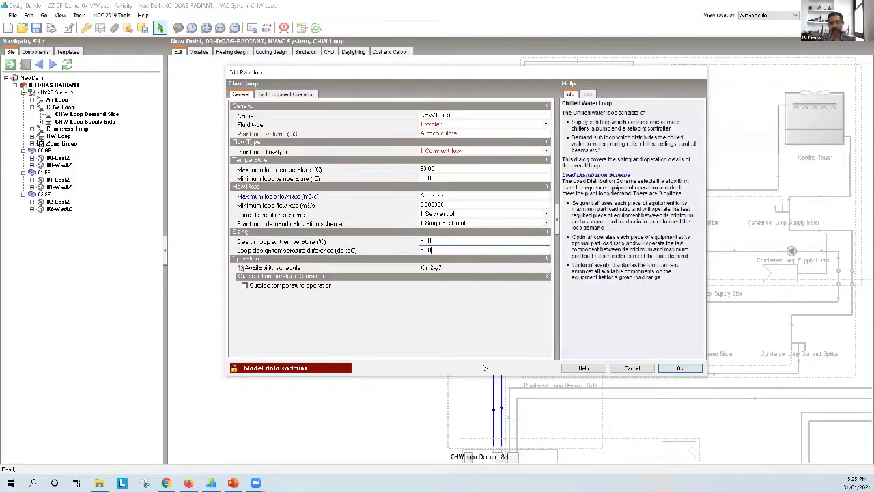
- Open the schedule selection for the CHW Loop's availability schedule
left_click(529, 267)
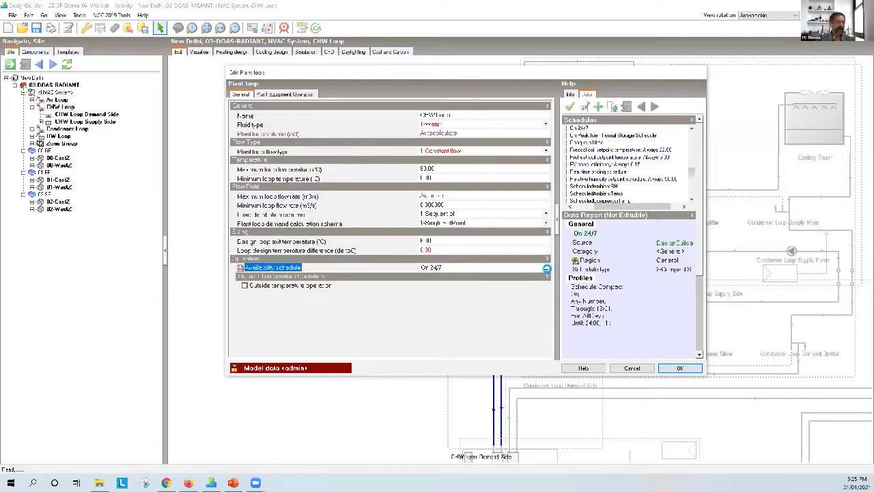
- Set the CHW loop's availability schedule to 7:00 - 18:00 Mon - Fri
left_click(546, 268)
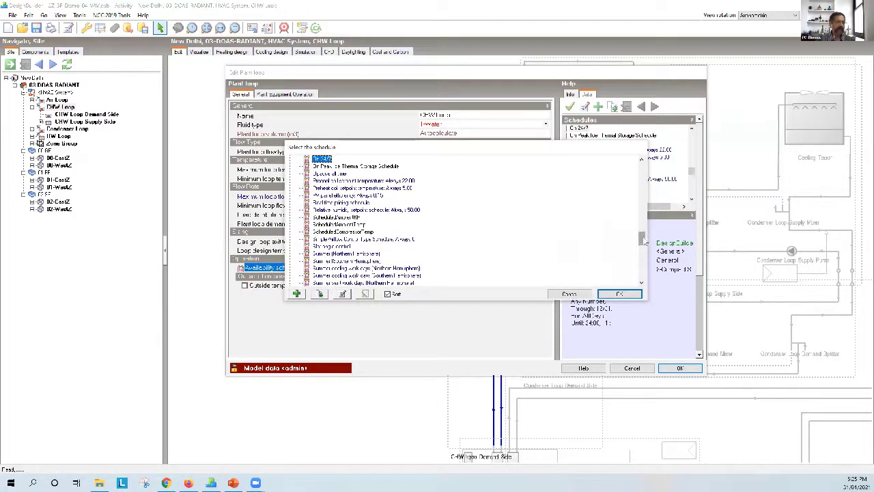
scroll(643, 236, "up", 10)
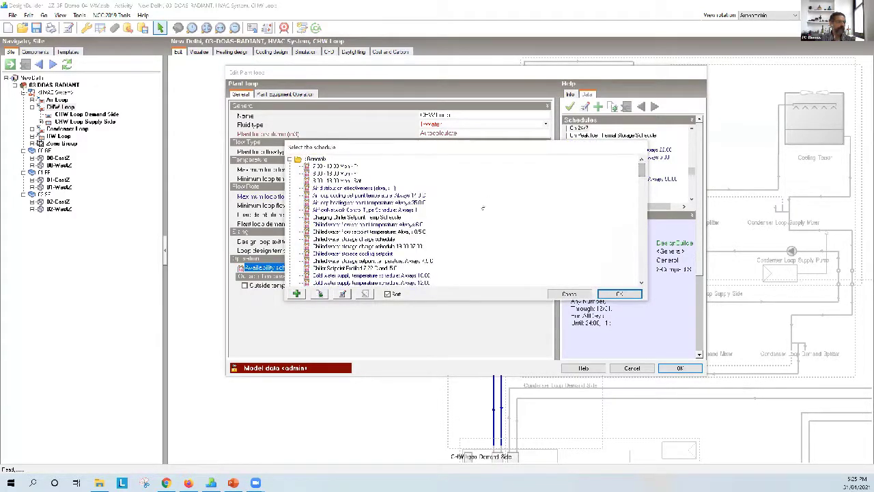
double_click(334, 166)
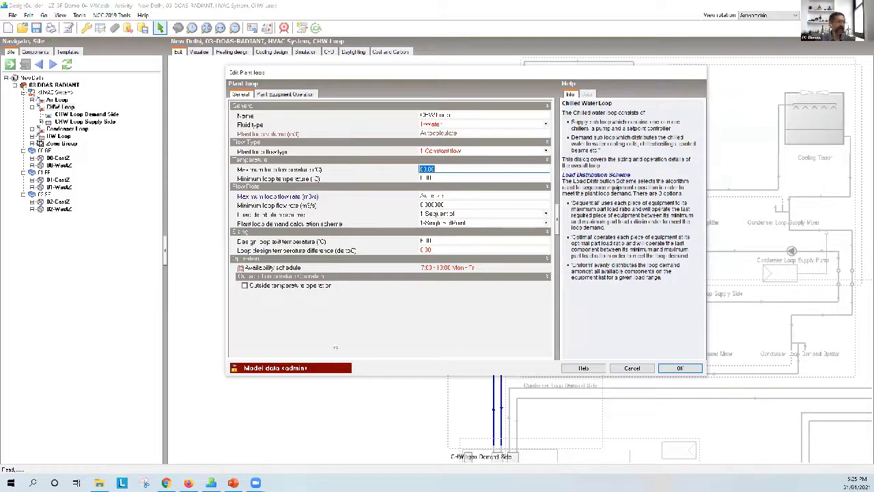
- Enable outside temperature operation for the CHW loop to view its external cut-in and cut-out temperatures, and switch it off again
left_click(245, 285)
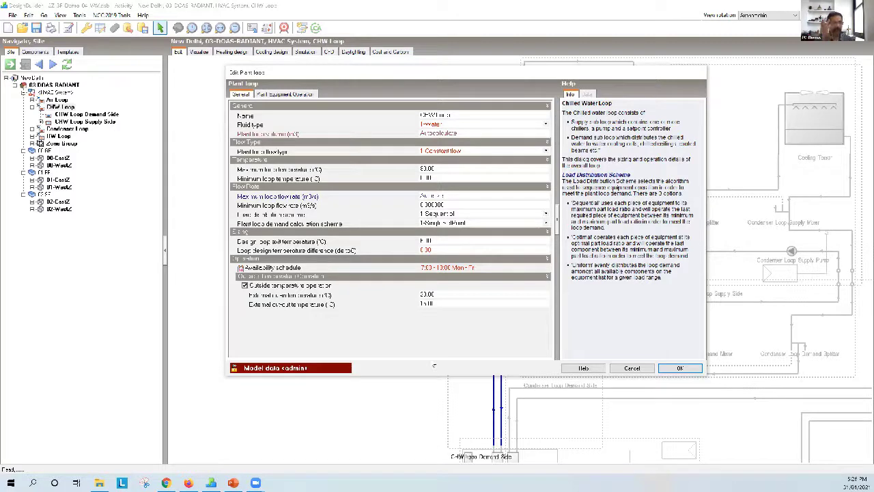
left_click(271, 305)
left_click(275, 297)
left_click(261, 328)
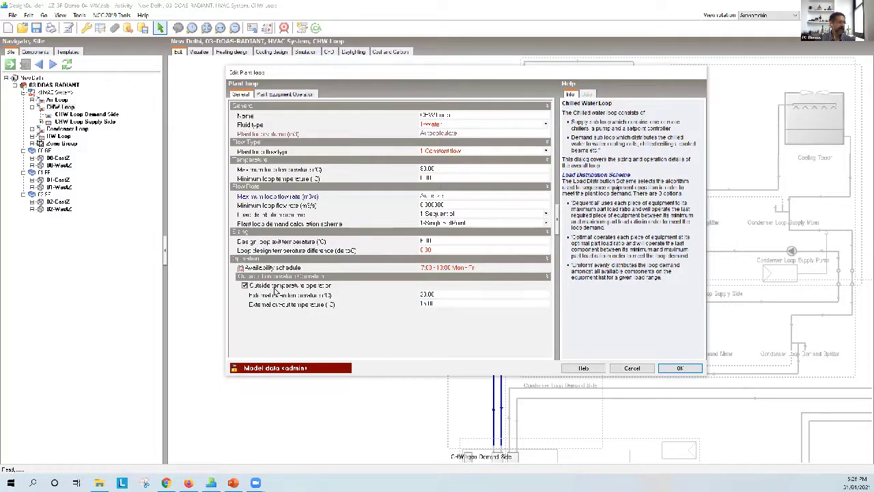
left_click(245, 285)
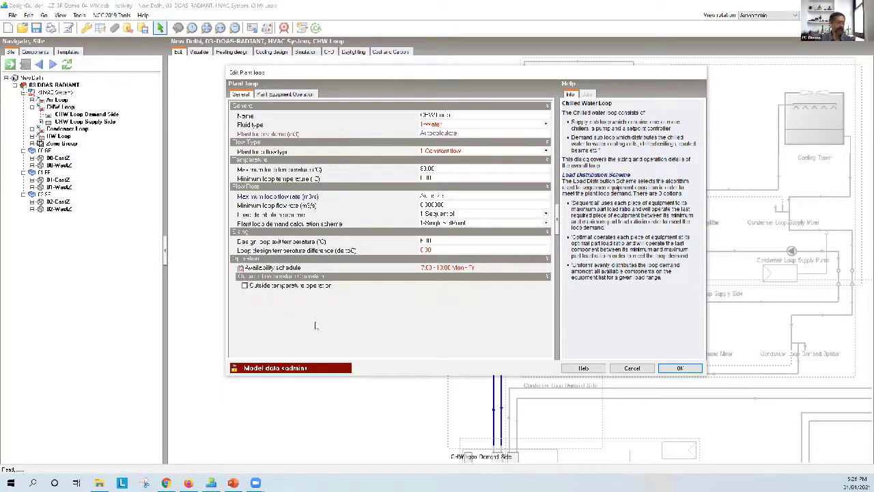
- Review the CHW loop's plant equipment operation scheme and accept the plant loop edits
left_click(279, 93)
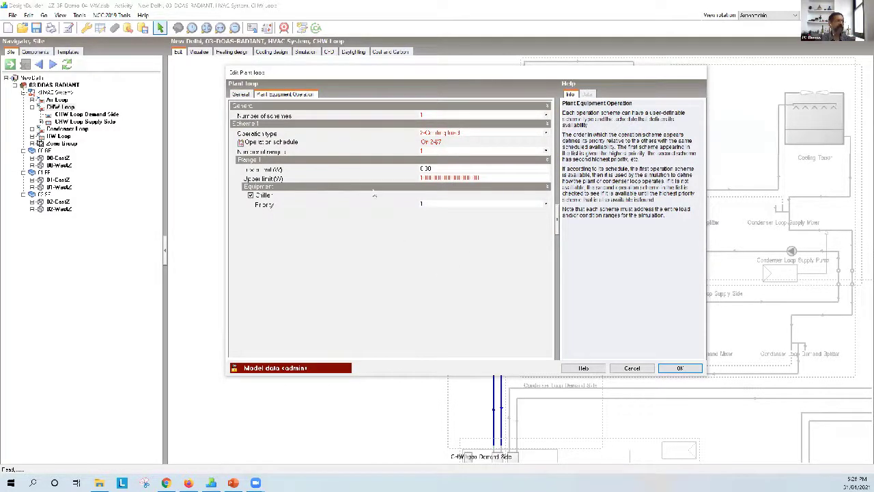
left_click(242, 96)
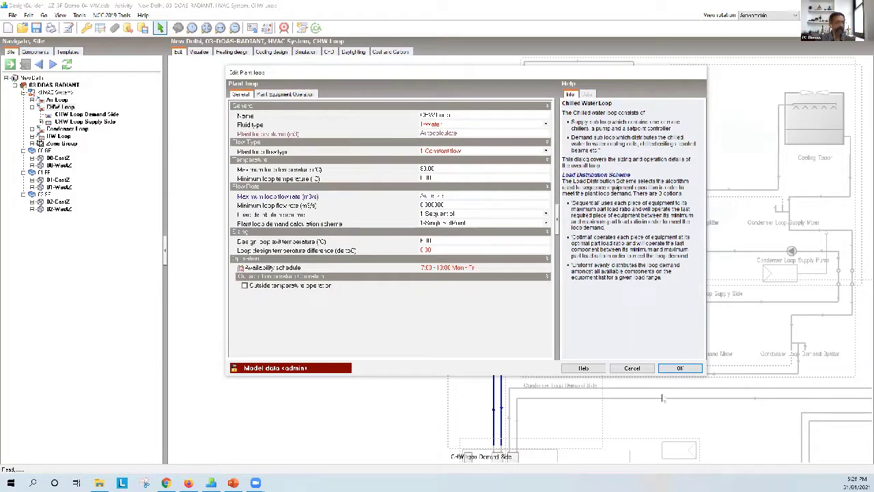
left_click(681, 368)
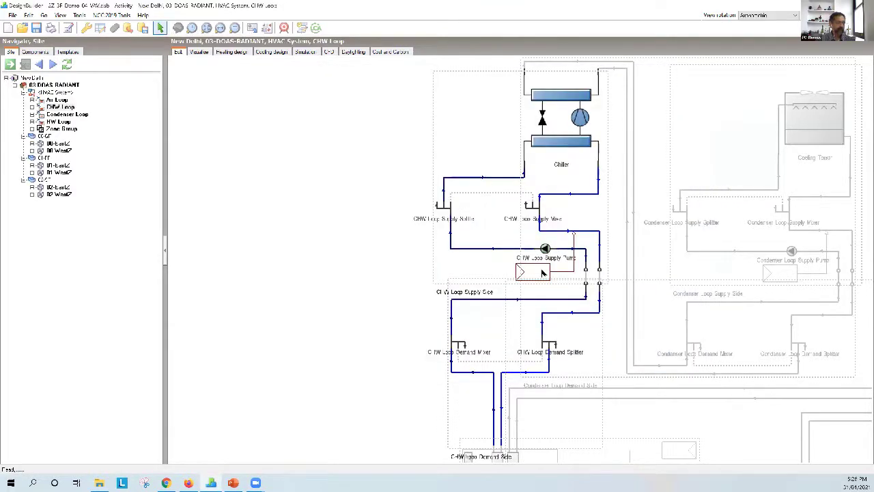
- Check the control type and setpoint schedule of the CHW Loop Setpoint Manager on the supply side
double_click(574, 234)
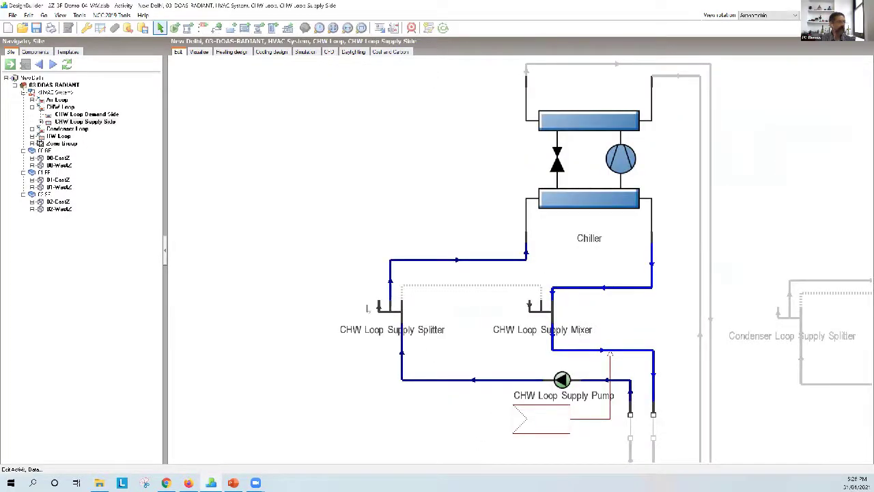
left_click(41, 121)
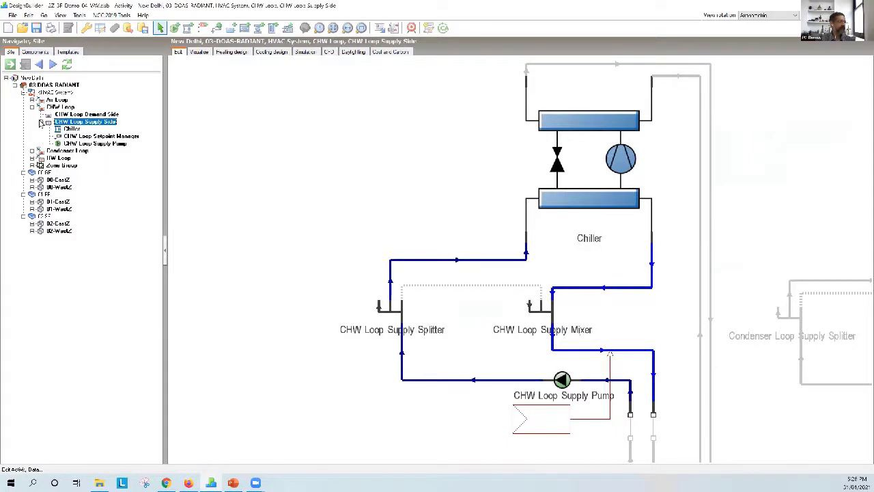
left_click(120, 136)
right_click(226, 144)
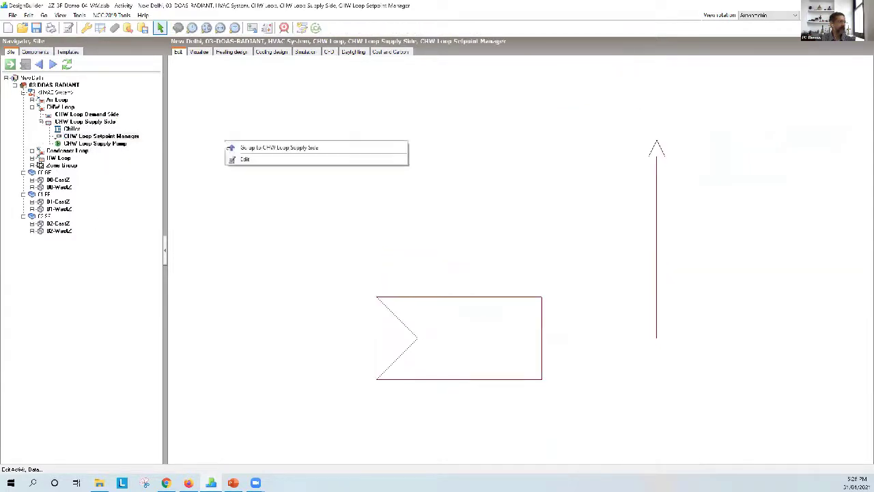
left_click(238, 160)
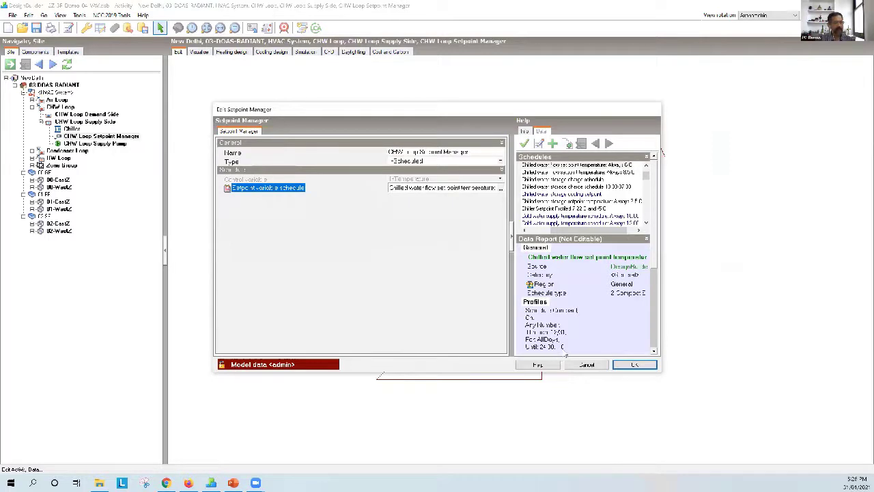
left_click(635, 367)
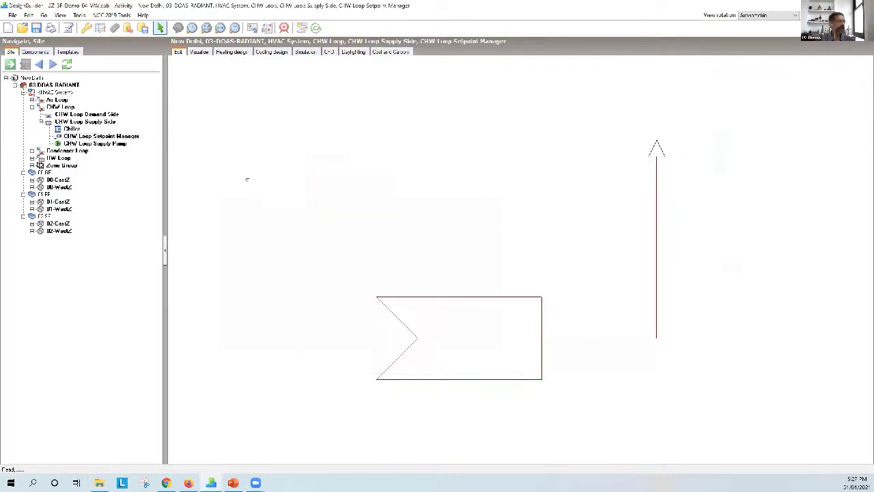
- Set the CHW Loop Supply Pump's design pump head to 200000 Pa and accept the pump edits
left_click(115, 145)
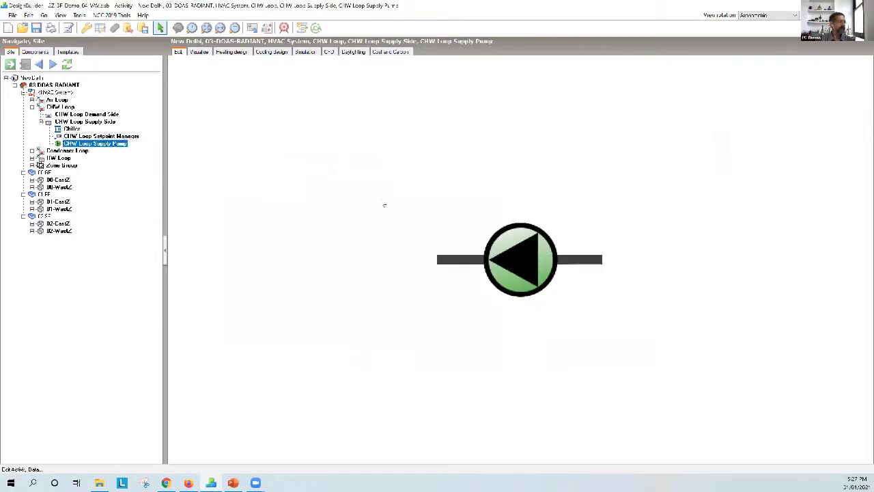
right_click(384, 201)
left_click(401, 216)
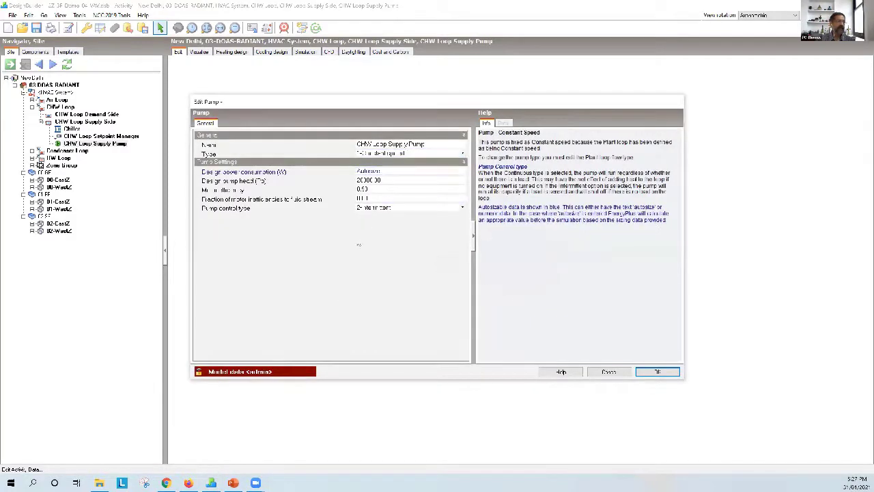
left_click(367, 190)
left_click(368, 181)
type("0")
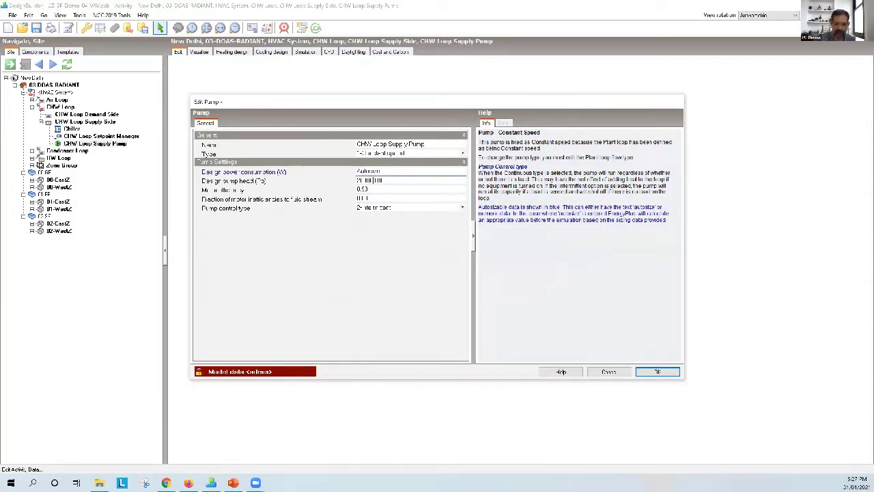
key("Tab")
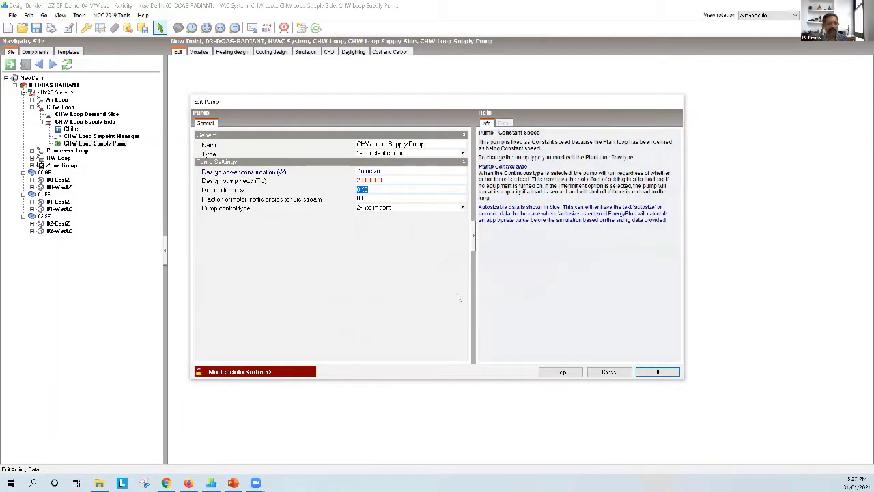
left_click(658, 373)
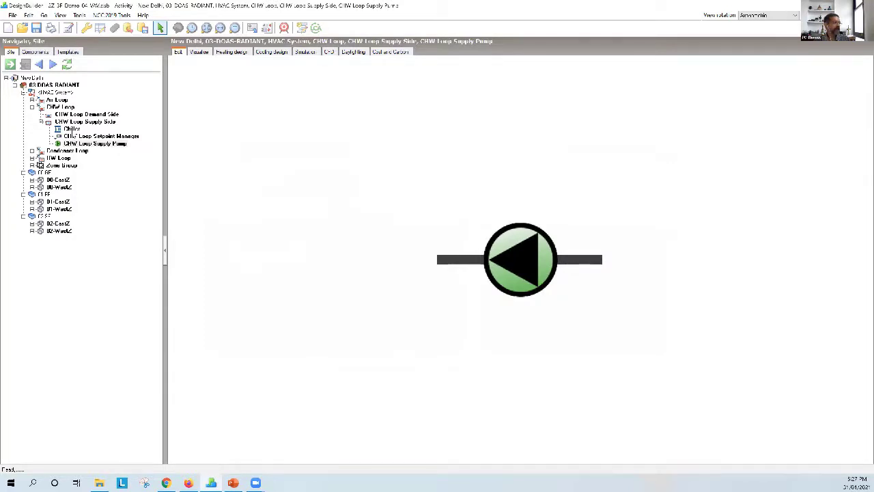
- Open the Condenser Loop's plant loop settings for editing and enlarge the dialog to show all its general settings
left_click(60, 107)
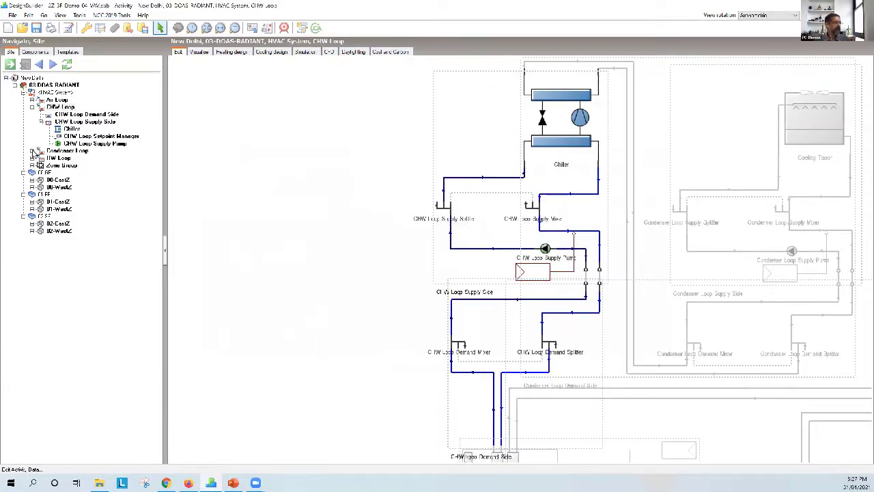
left_click(32, 151)
left_click(68, 152)
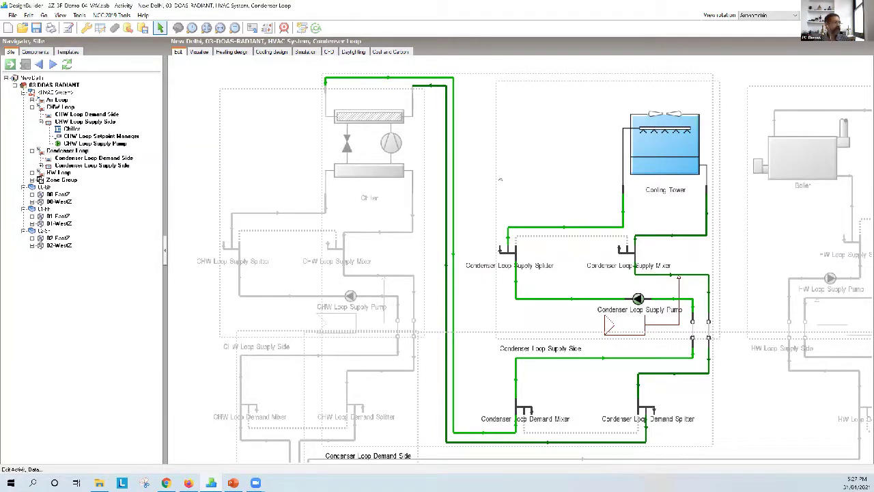
right_click(518, 140)
left_click(532, 155)
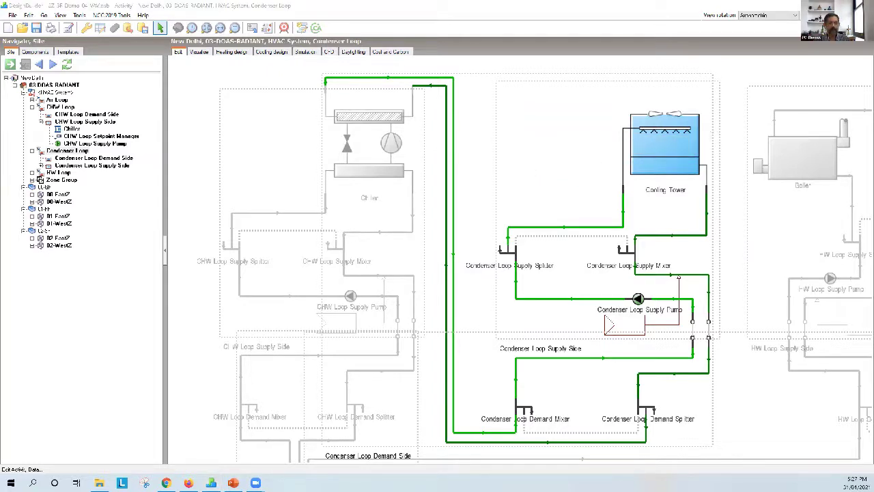
double_click(467, 144)
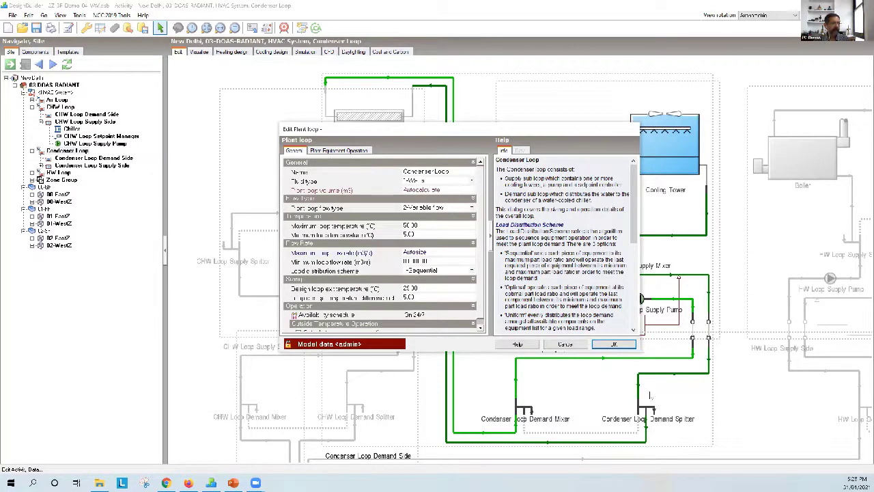
left_click_drag(641, 351, 686, 397)
- Set the Condenser Loop's availability schedule to 7:00 - 18:00 Mon - Fri
left_click(520, 326)
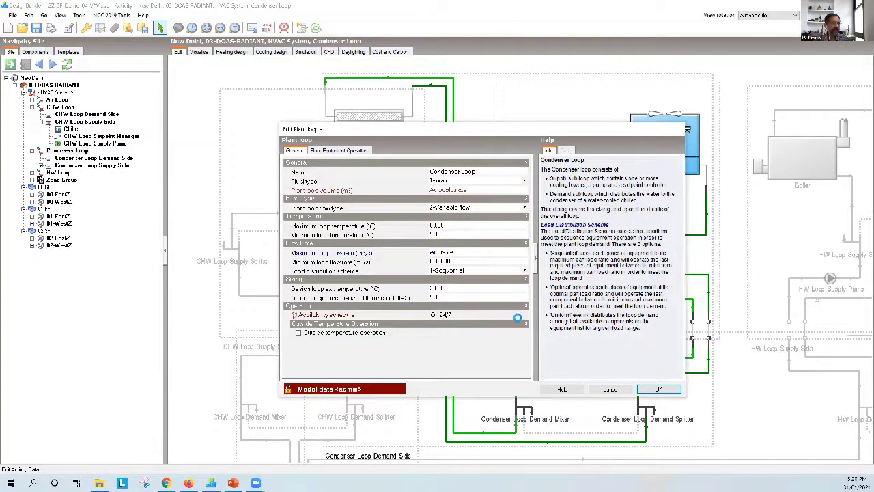
left_click(509, 315)
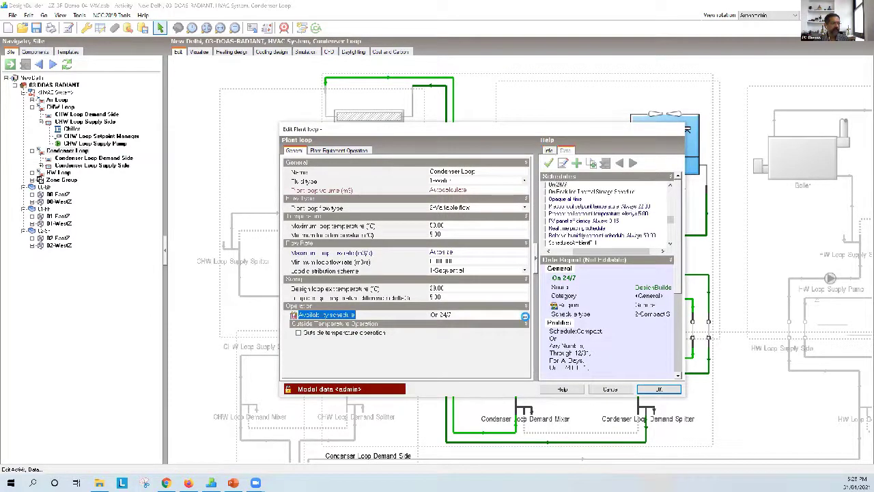
left_click(525, 316)
left_click_drag(659, 276, 657, 197)
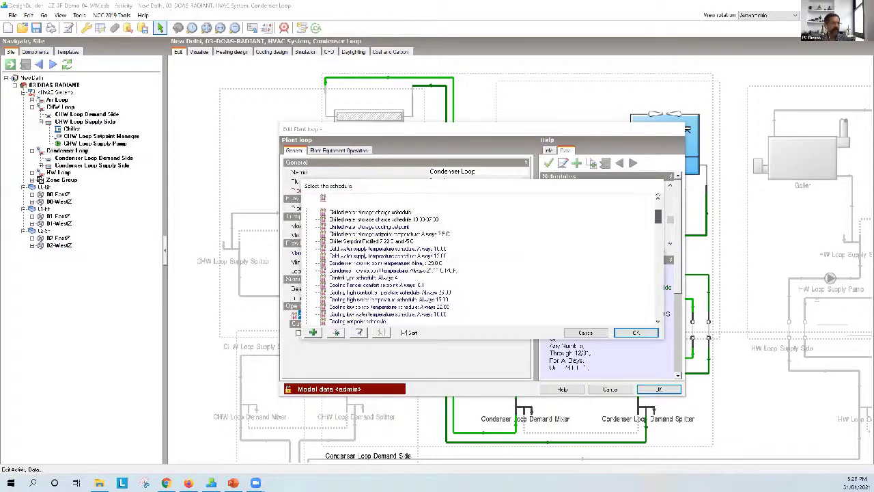
left_click(353, 205)
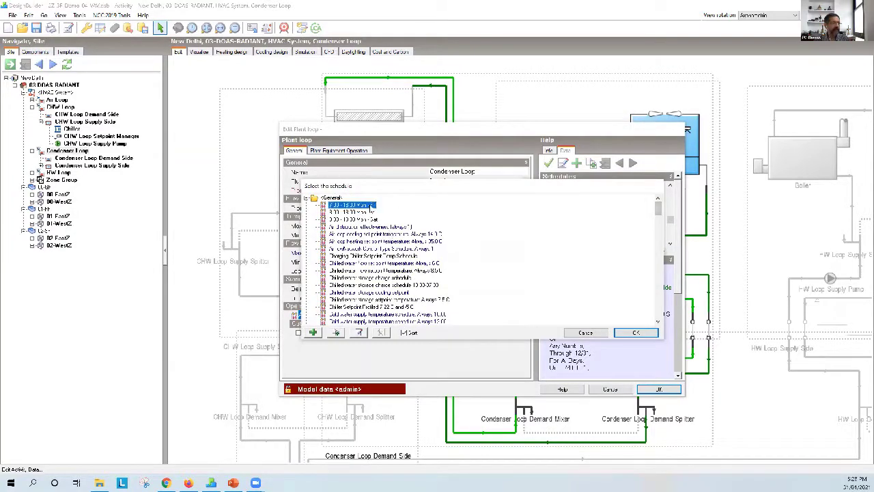
double_click(371, 205)
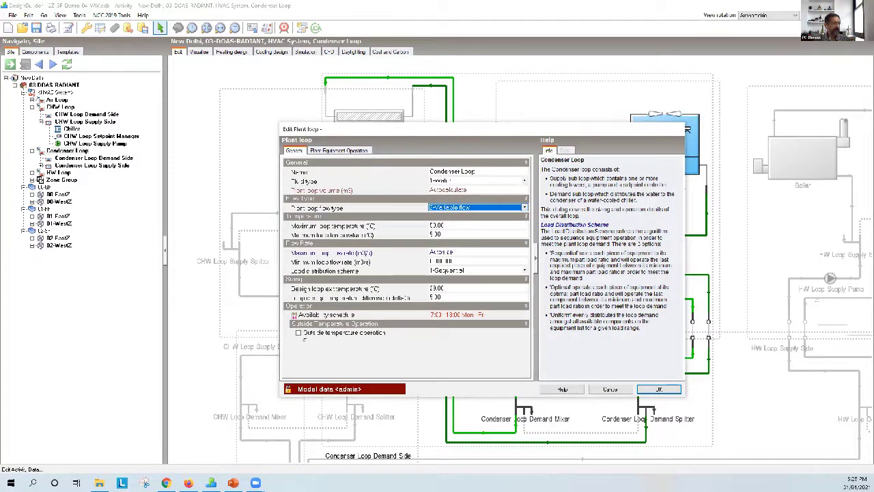
- Set the Condenser Loop's flow type to 1-Constant flow, leaving outside temperature operation off, and accept the plant loop edits
left_click(298, 333)
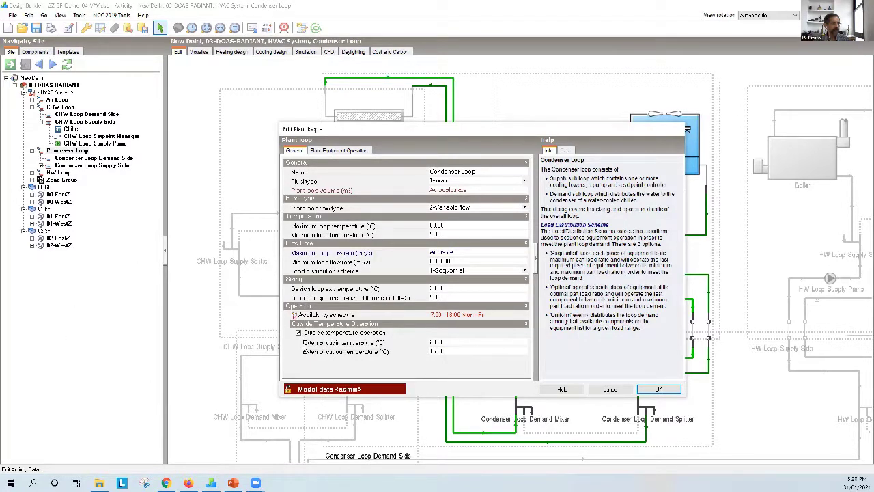
left_click(298, 333)
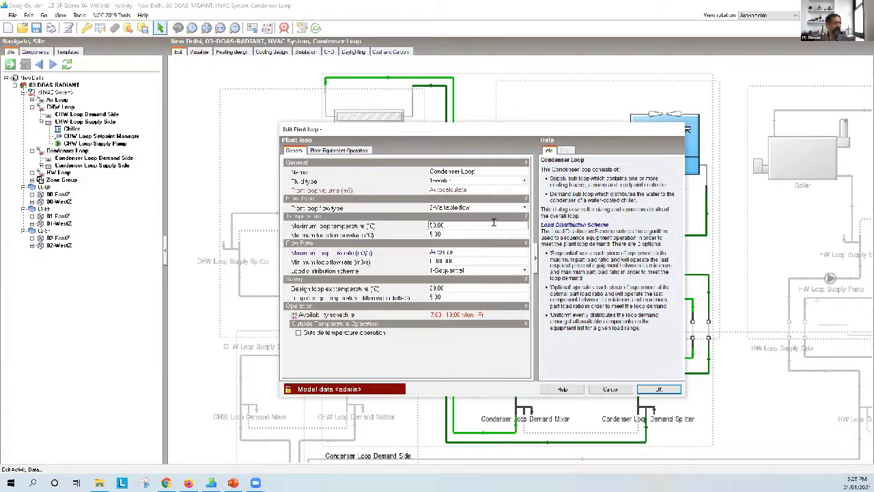
left_click(523, 212)
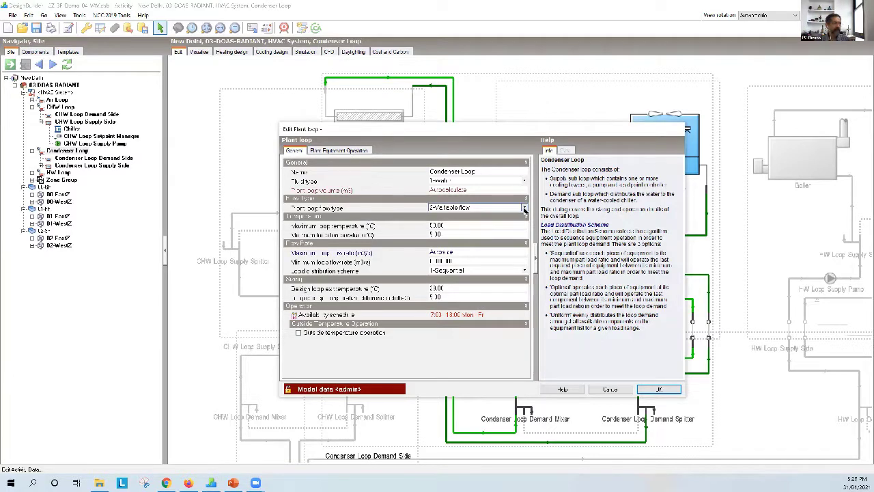
left_click(523, 212)
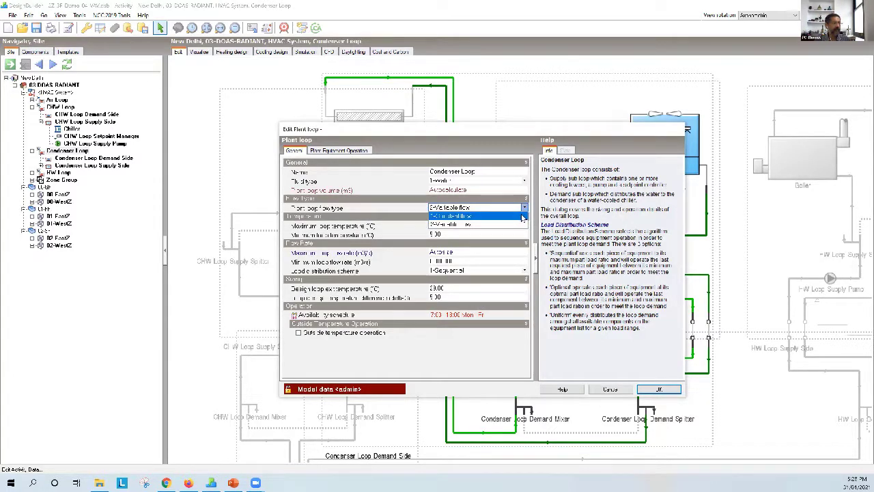
left_click(523, 215)
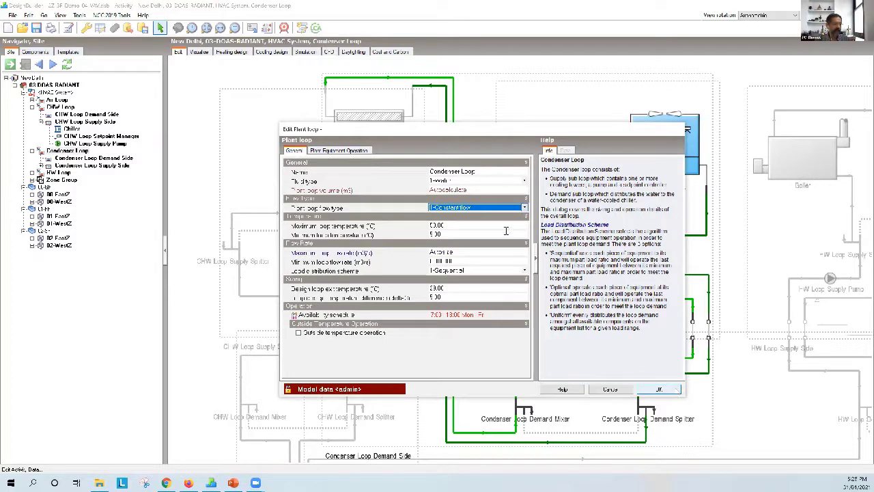
left_click(663, 393)
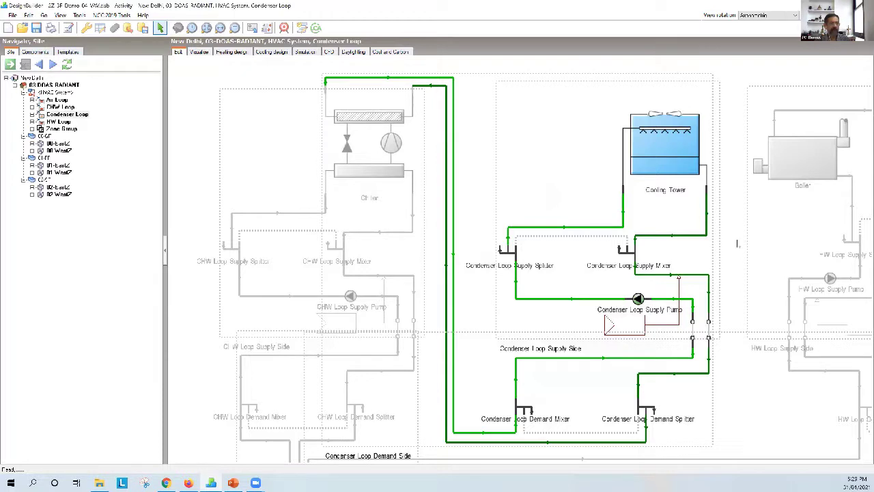
scroll(738, 245, "down", 1)
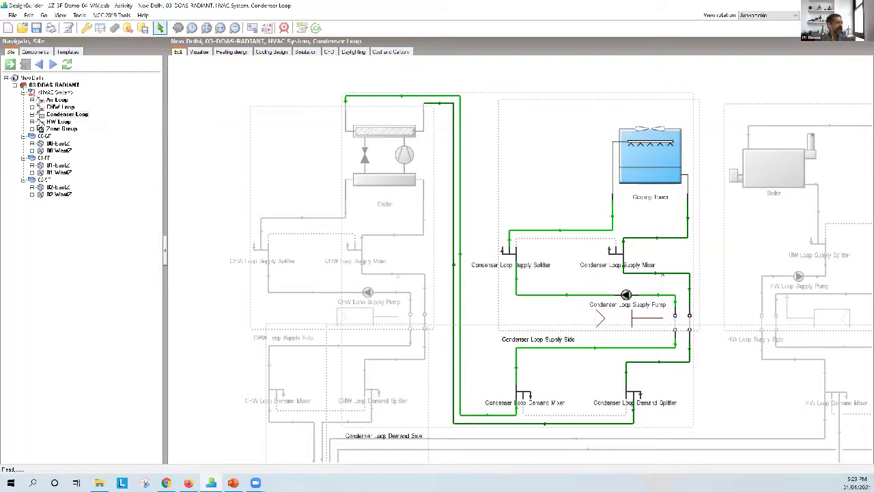
- Examine all settings of the Cooling Tower on the Condenser Loop supply side in an enlarged dialog and accept them as they are
left_click(30, 117)
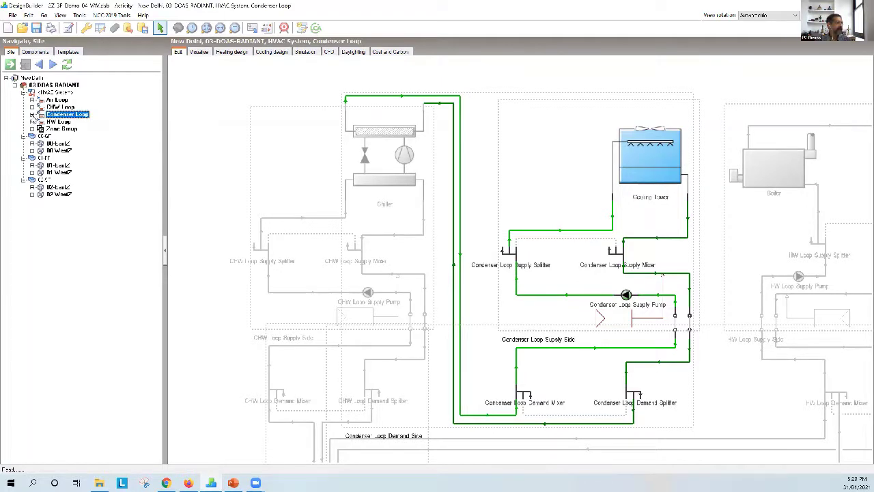
left_click(32, 115)
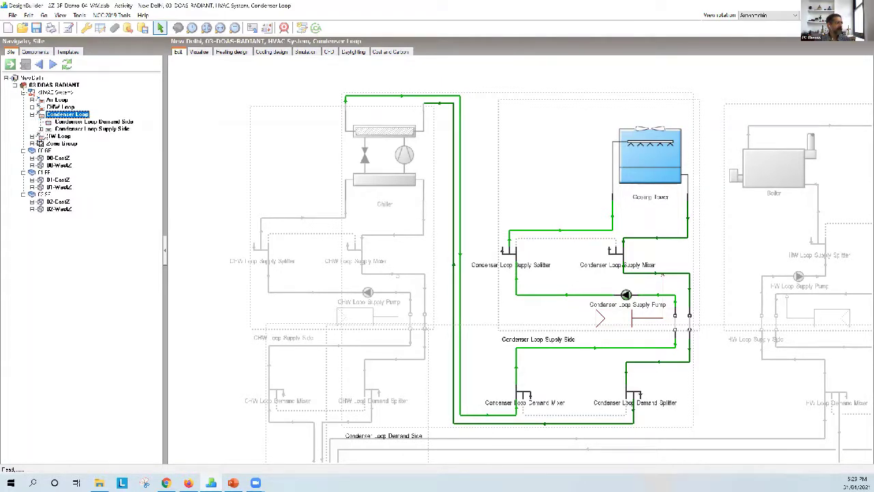
left_click(41, 128)
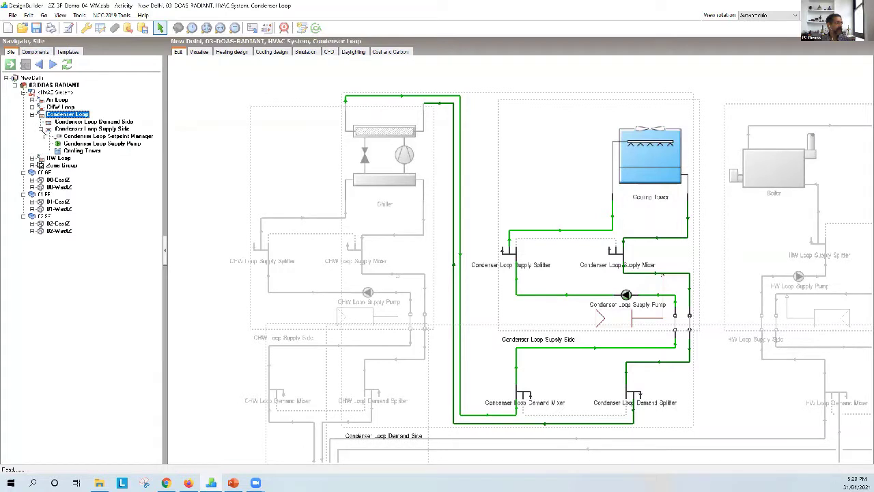
left_click(83, 152)
right_click(230, 177)
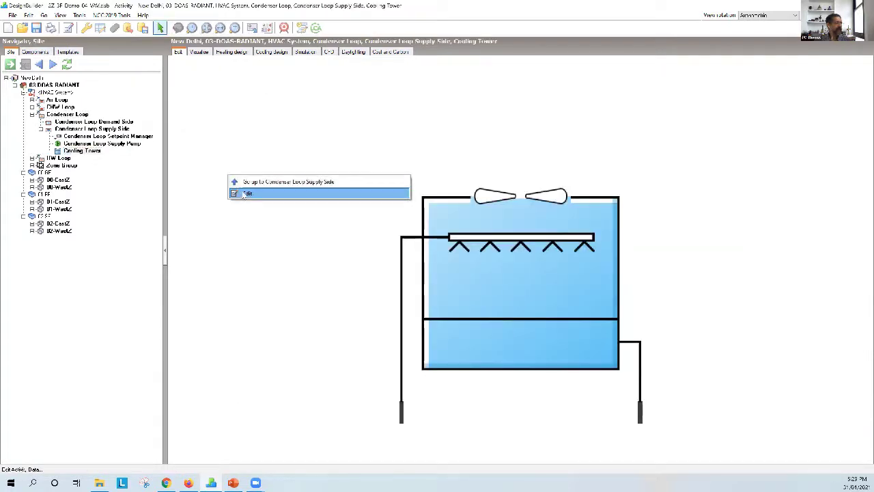
left_click(245, 194)
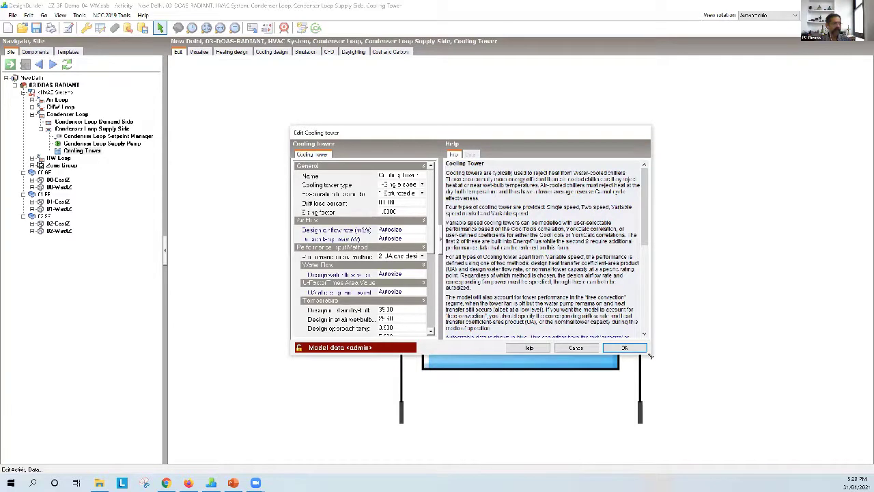
double_click(499, 130)
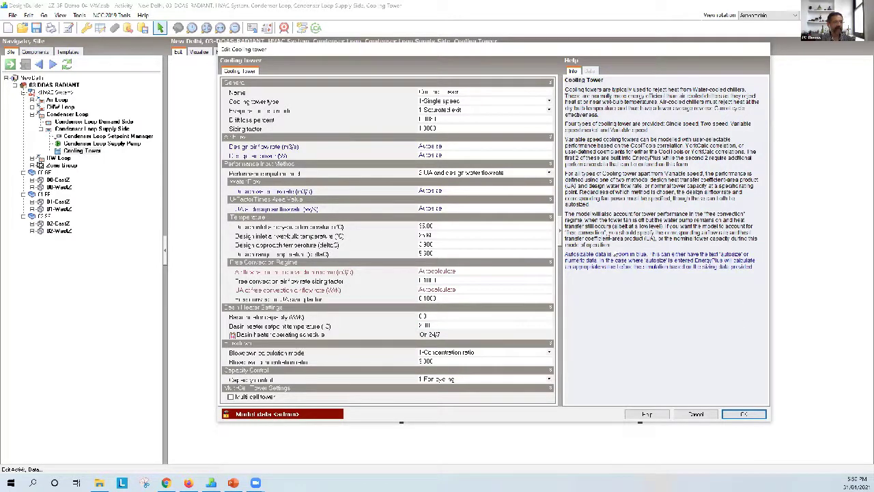
left_click(746, 415)
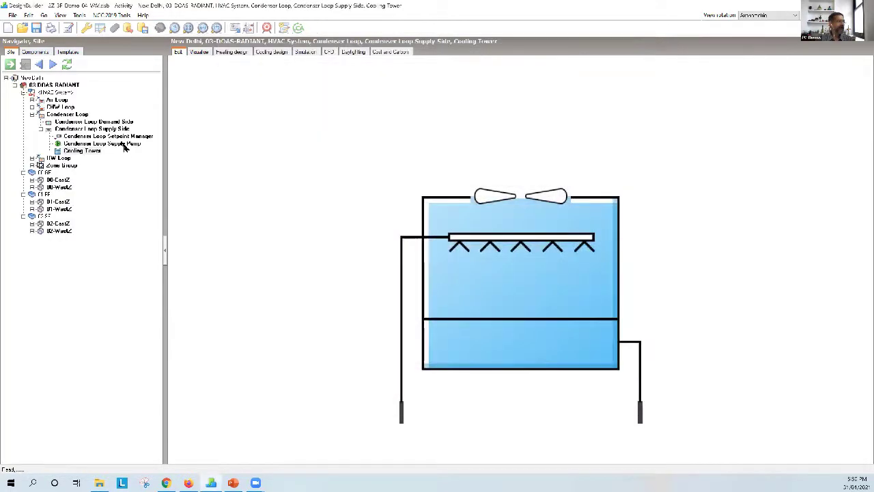
- Set the Condenser Loop Supply Pump's design pump head to 200000 Pa and accept the pump edits
left_click(125, 143)
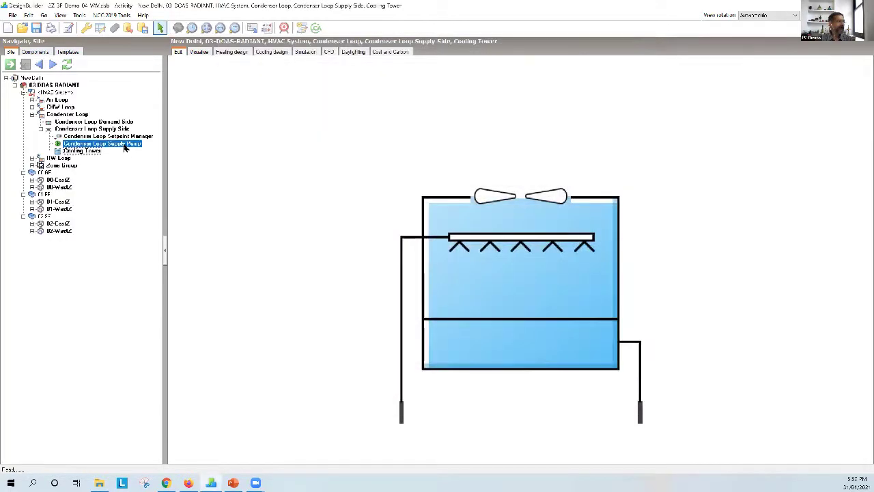
left_click(244, 165)
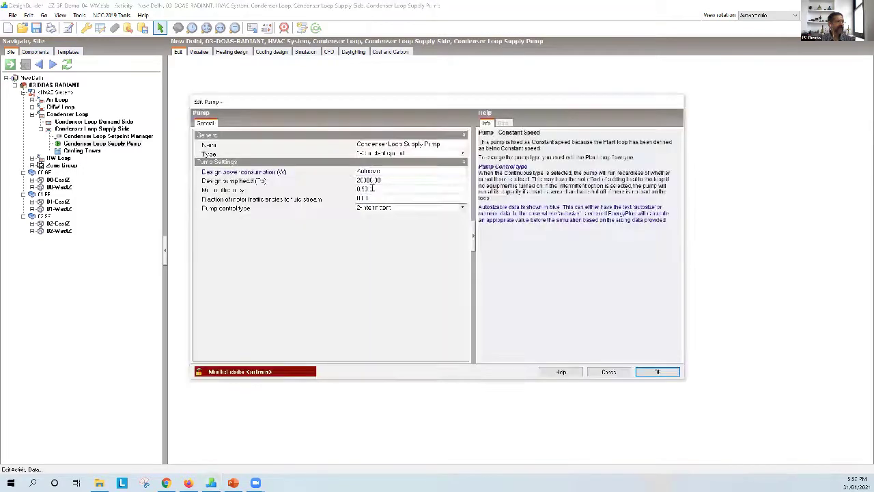
left_click(368, 180)
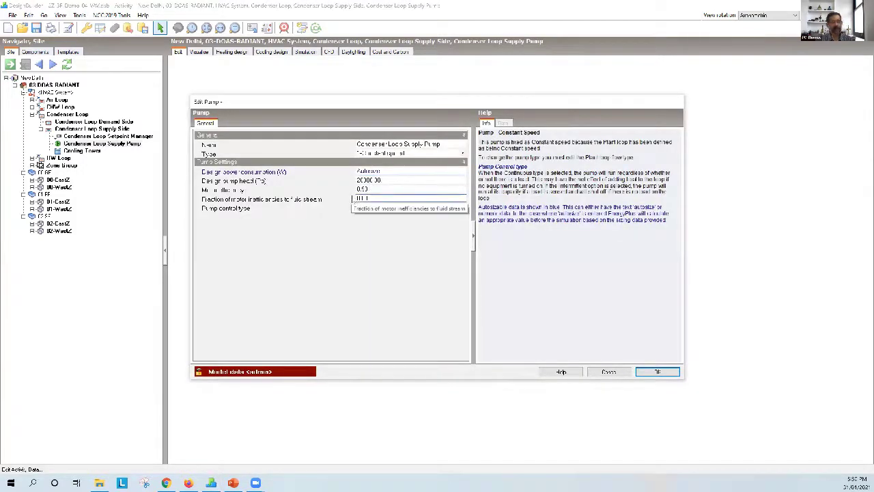
left_click(369, 189)
left_click(379, 180)
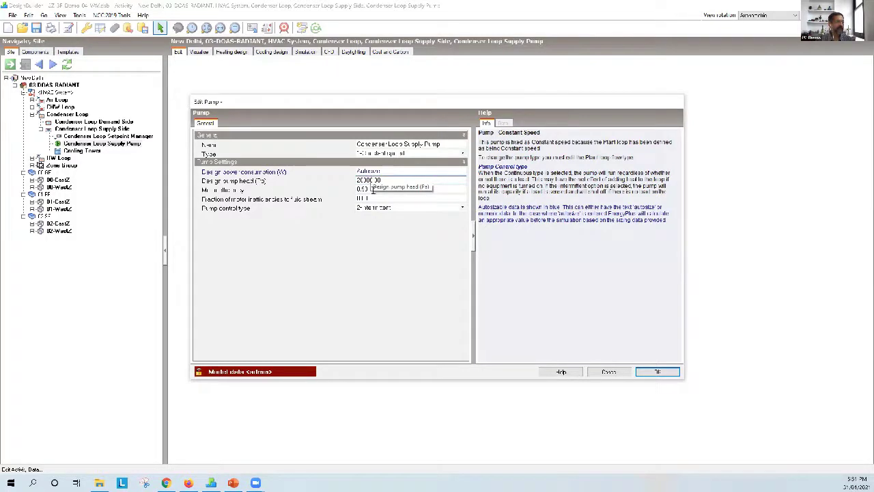
left_click(373, 190)
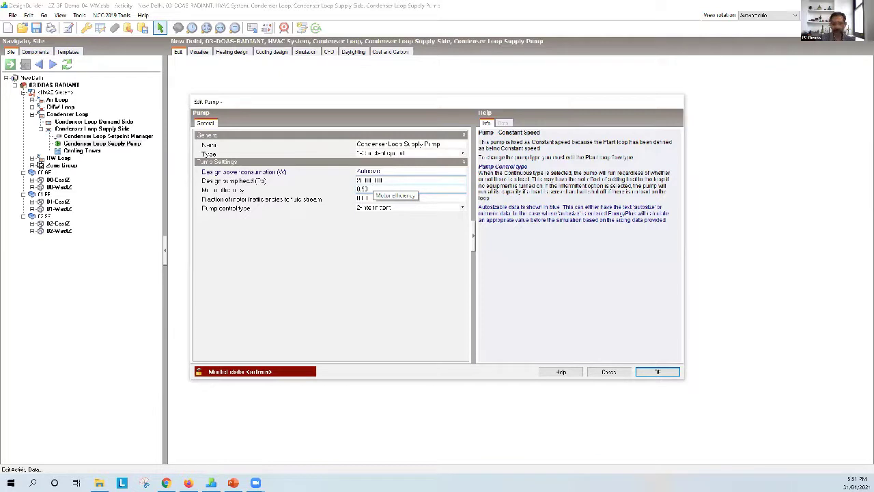
left_click(373, 191)
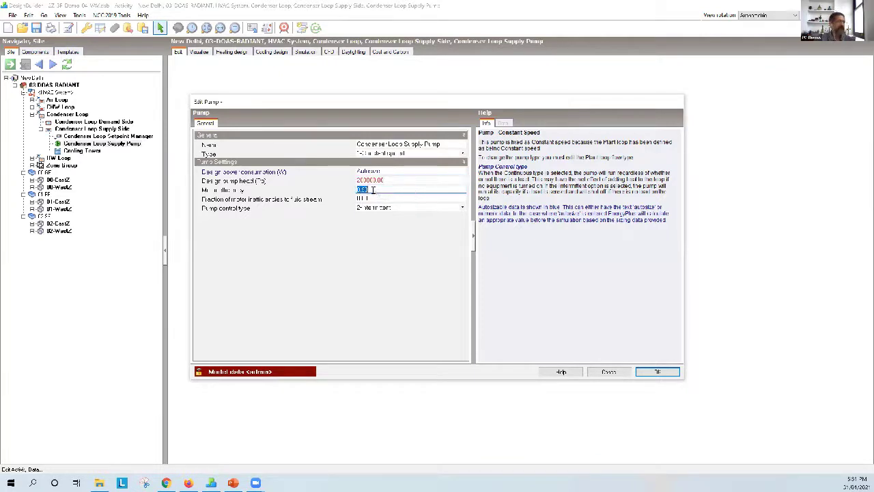
left_click(654, 372)
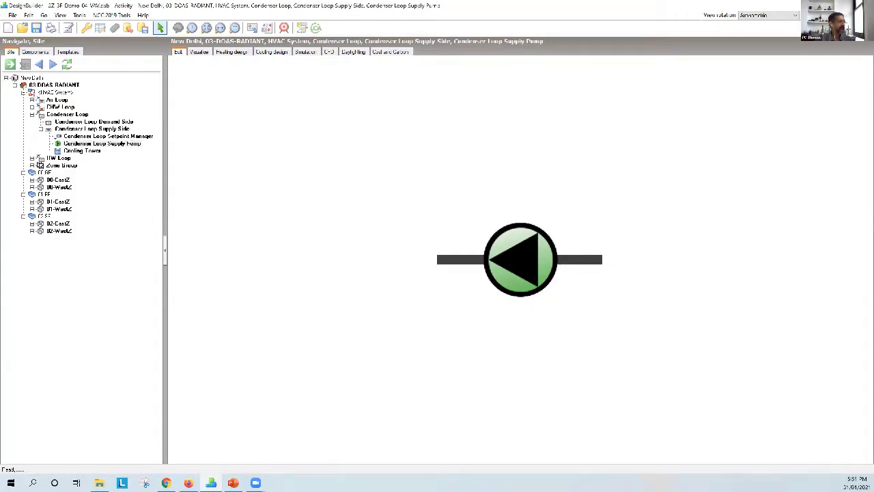
- Set the Condenser Loop Setpoint Manager's offset temperature difference to 3 deltaC and accept the edit
left_click(103, 136)
right_click(327, 127)
left_click(344, 144)
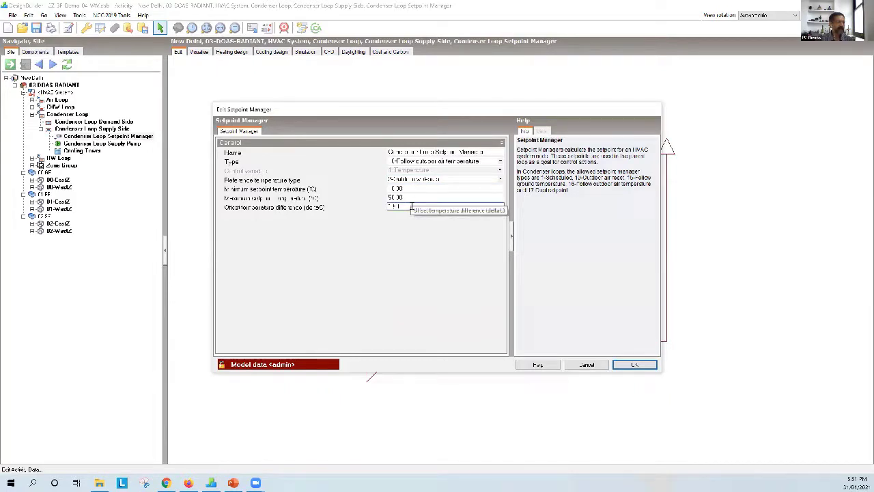
left_click(395, 205)
left_click_drag(402, 207, 374, 208)
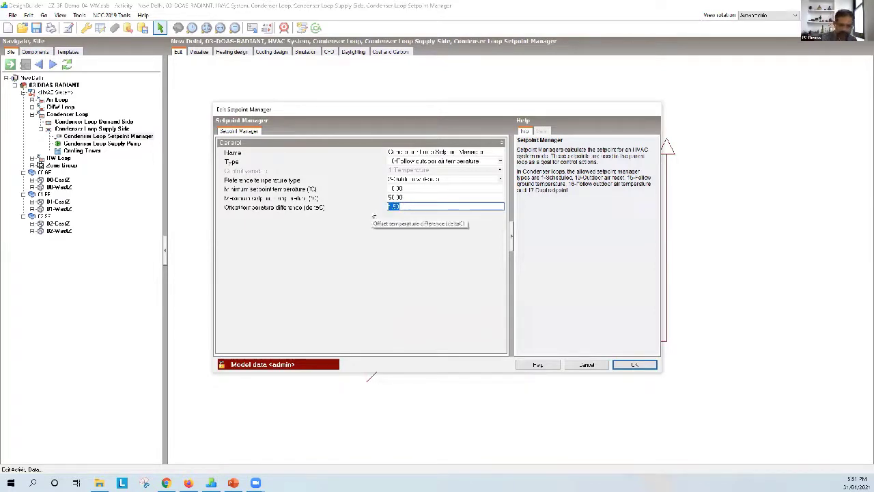
type("3")
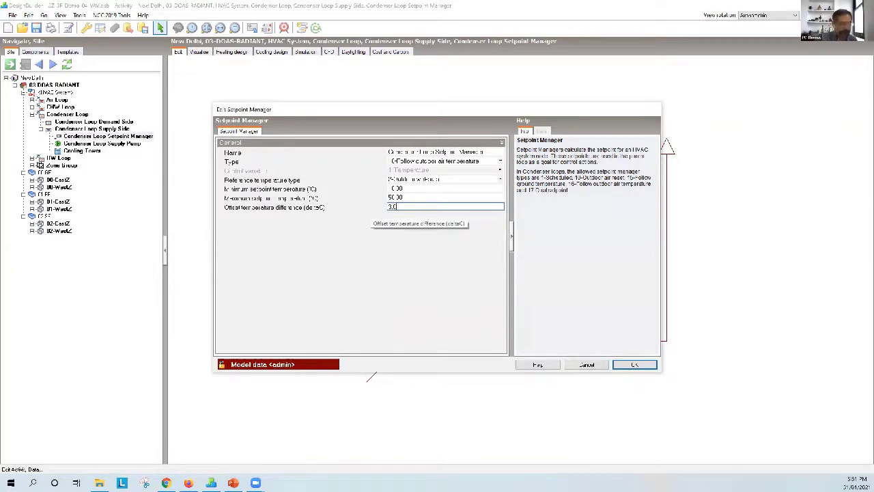
key("Return")
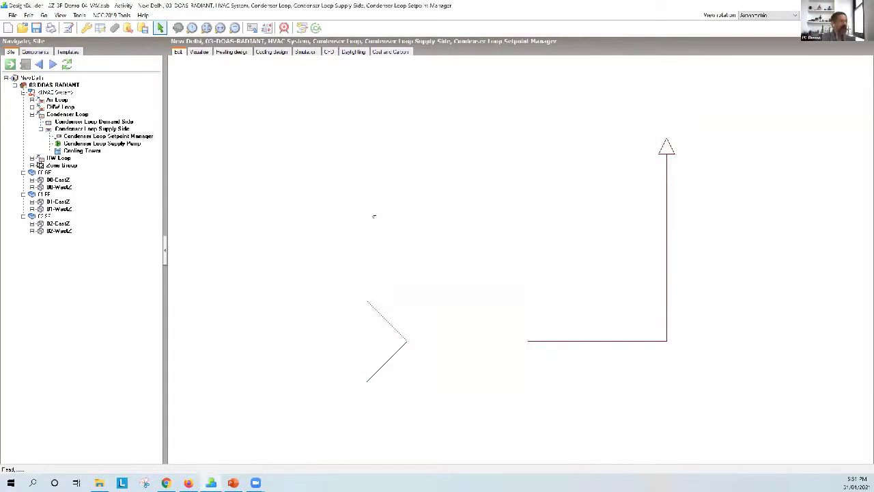
- Reopen the Condenser Loop Setpoint Manager's settings, set the minimum setpoint temperature to 20 °C and accept the edit
right_click(391, 224)
left_click(410, 237)
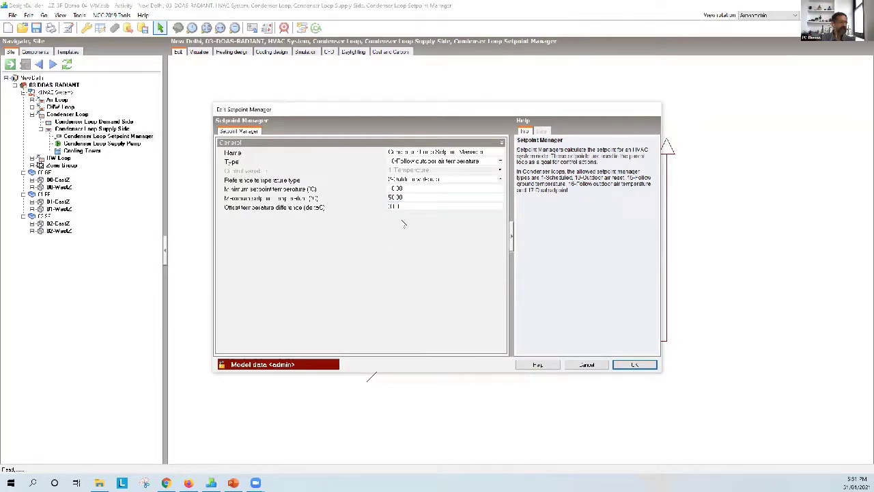
left_click(395, 189)
type("11")
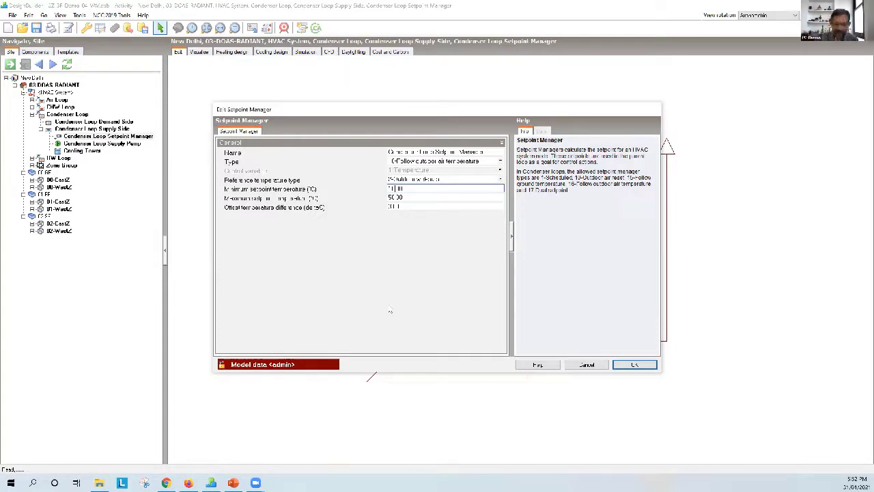
key("BackSpace")
key("BackSpace")
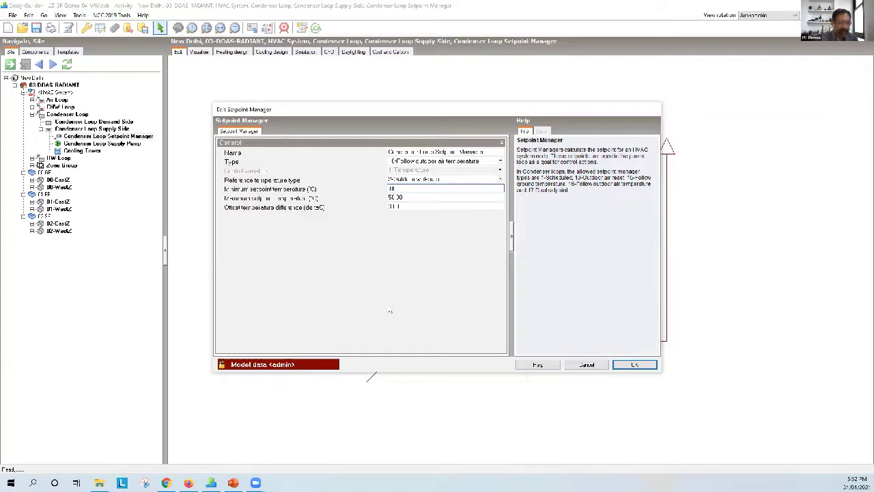
type("20")
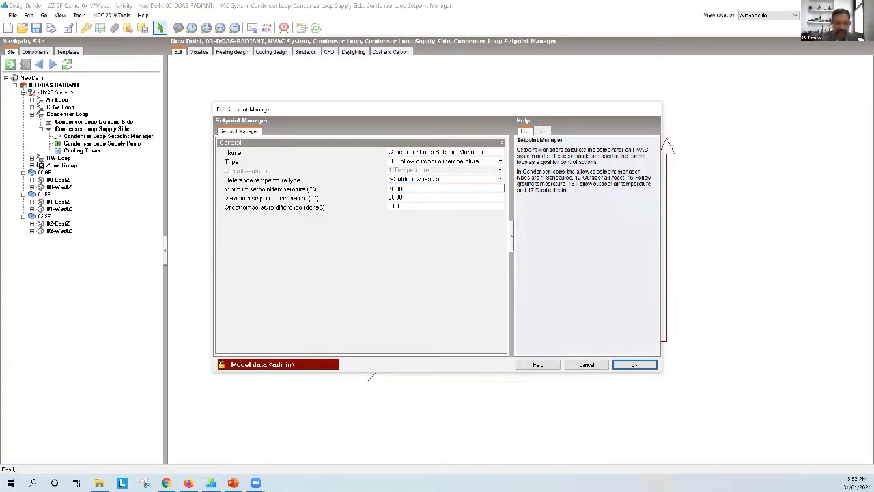
key("Tab")
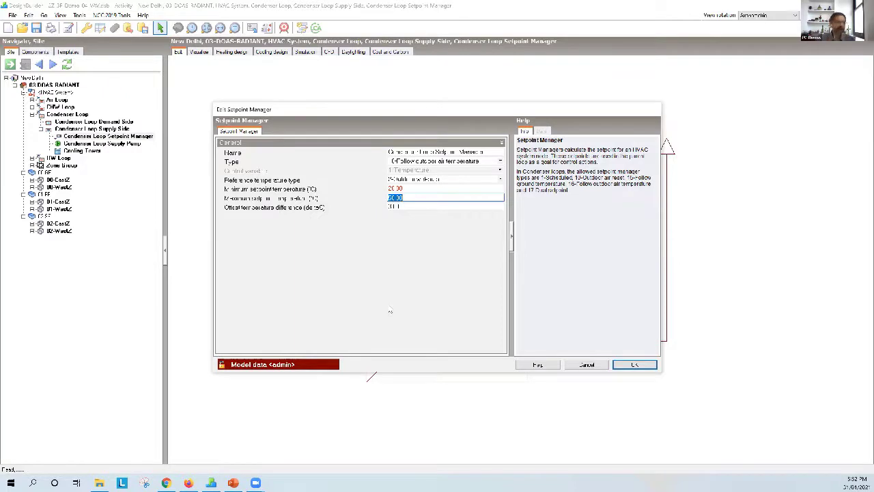
left_click(636, 364)
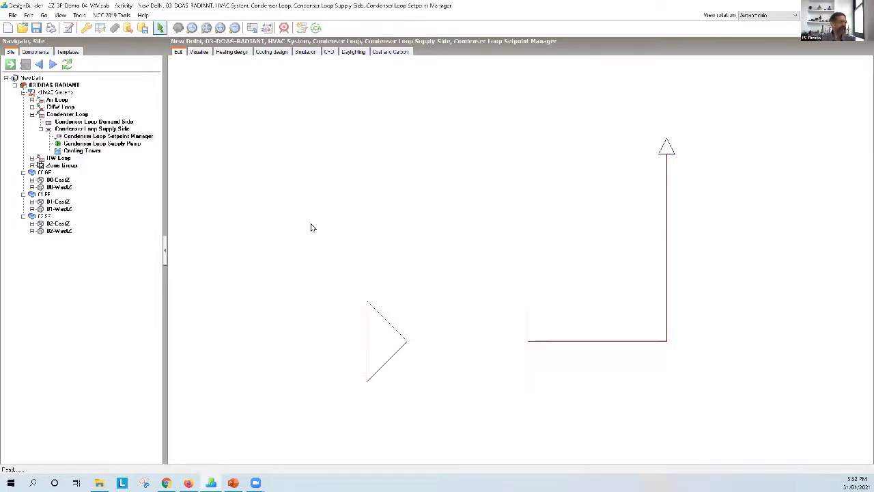
- Open the setpoint manager on the Air Loop's supply side for editing
left_click(32, 114)
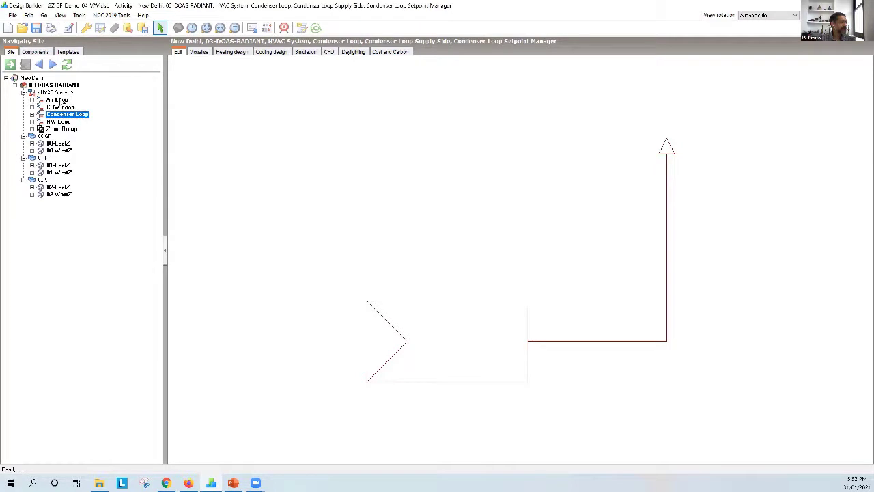
left_click(60, 101)
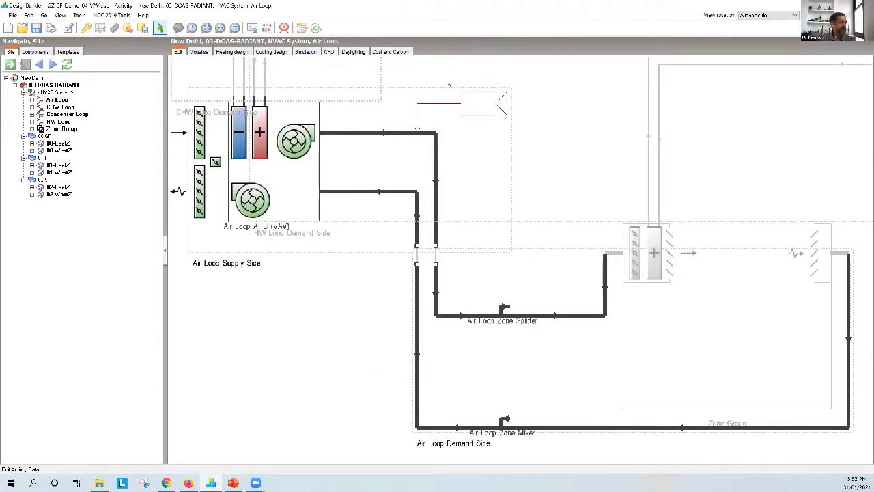
double_click(480, 114)
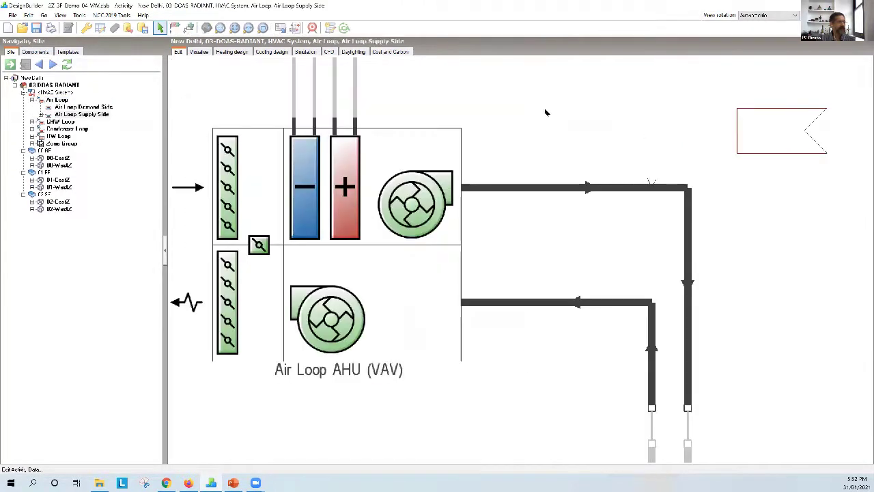
double_click(769, 138)
right_click(504, 135)
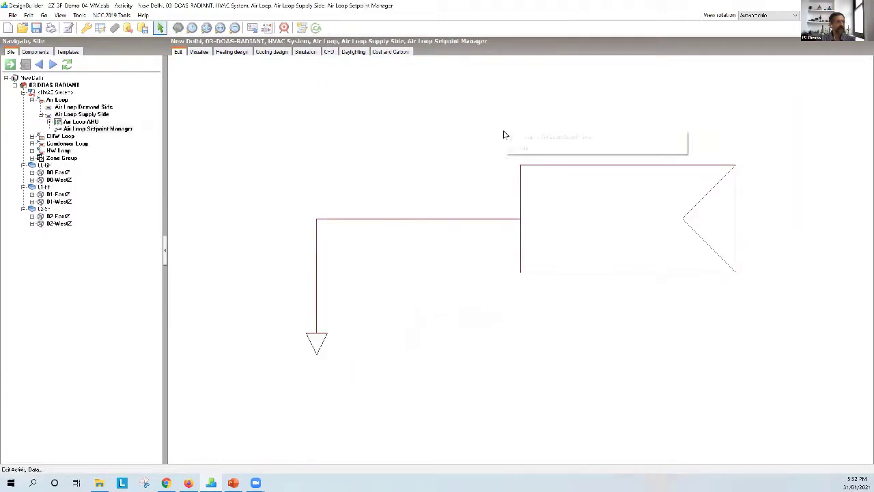
left_click(517, 148)
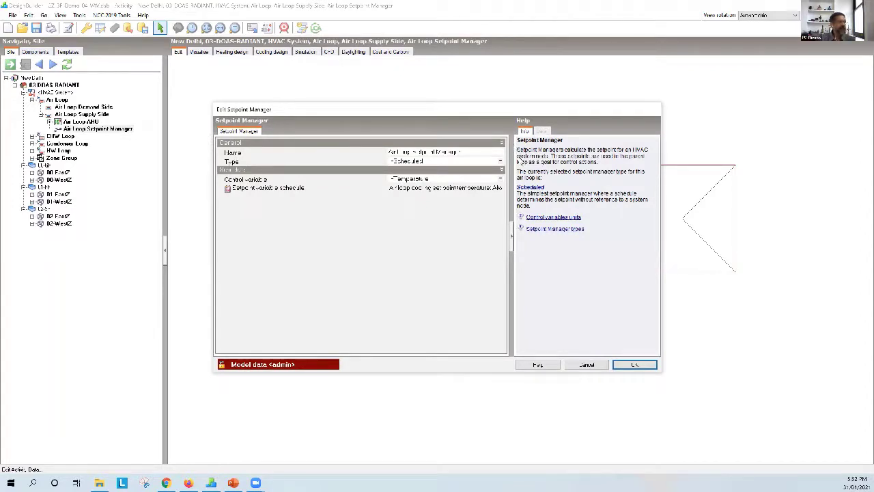
- Change the Air Loop Setpoint Manager's type to 2-Warmest, accept the edit and return to the whole HVAC system layout
left_click(504, 180)
left_click(501, 179)
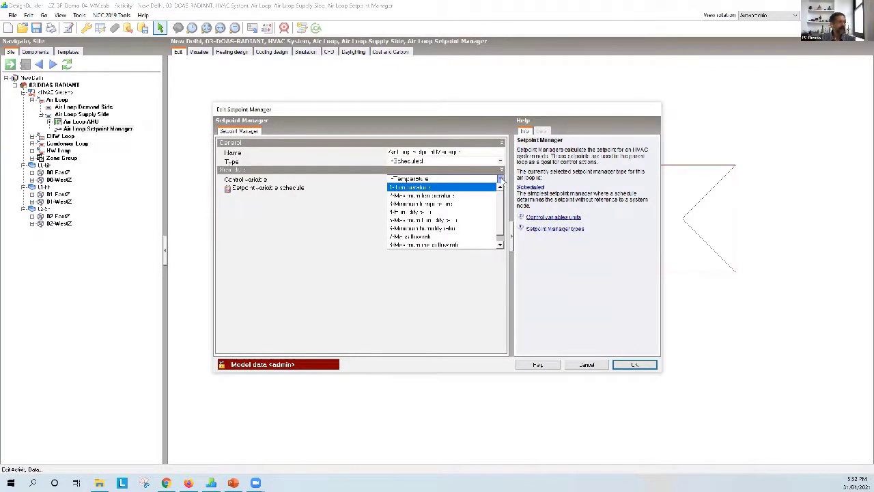
left_click(501, 179)
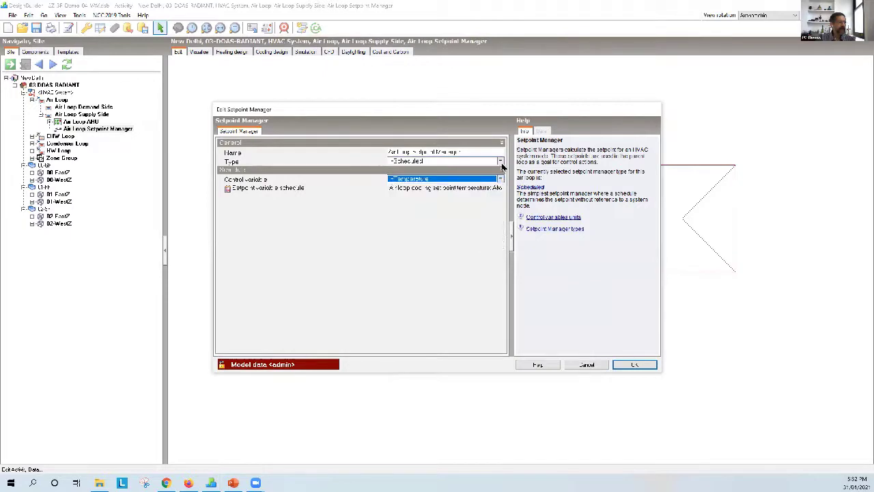
left_click(501, 162)
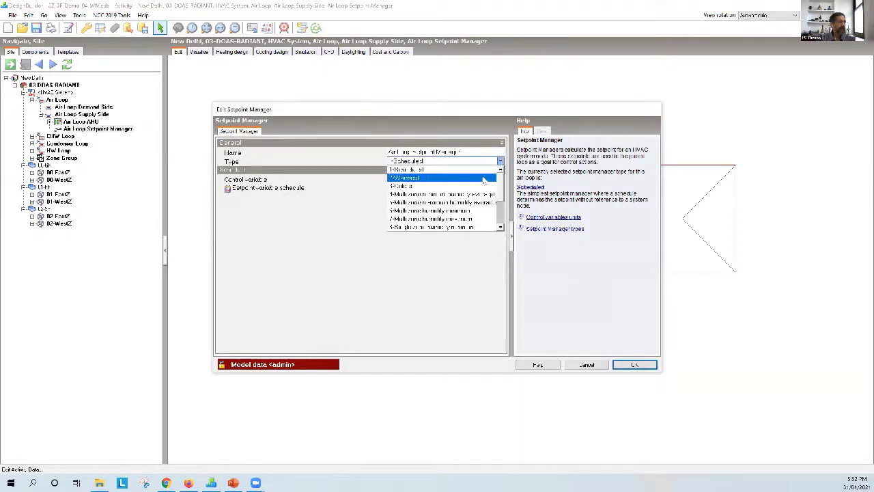
left_click(484, 179)
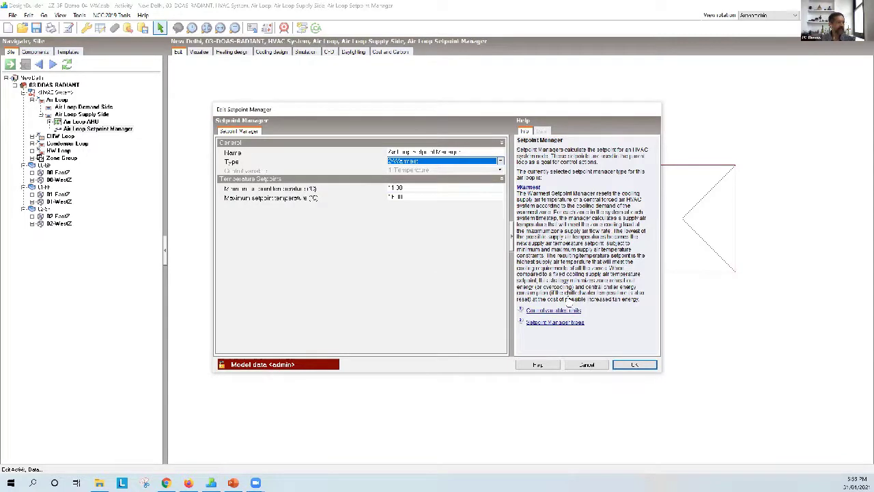
left_click(629, 365)
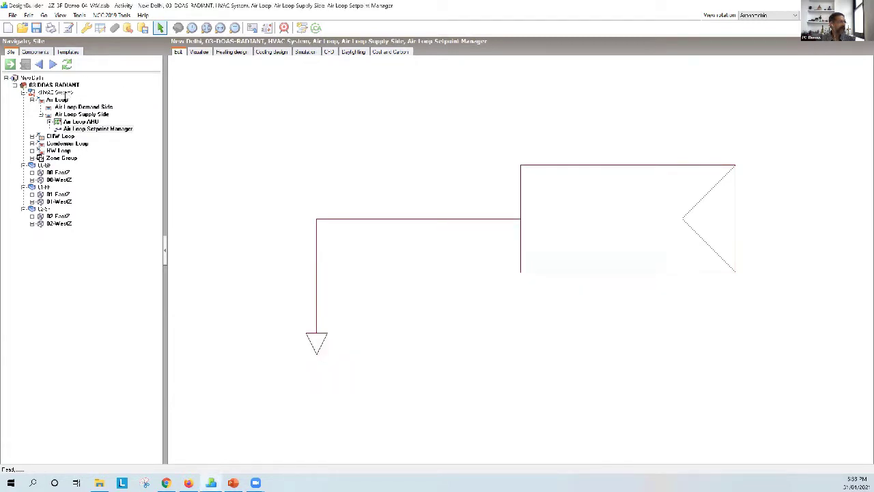
left_click(60, 92)
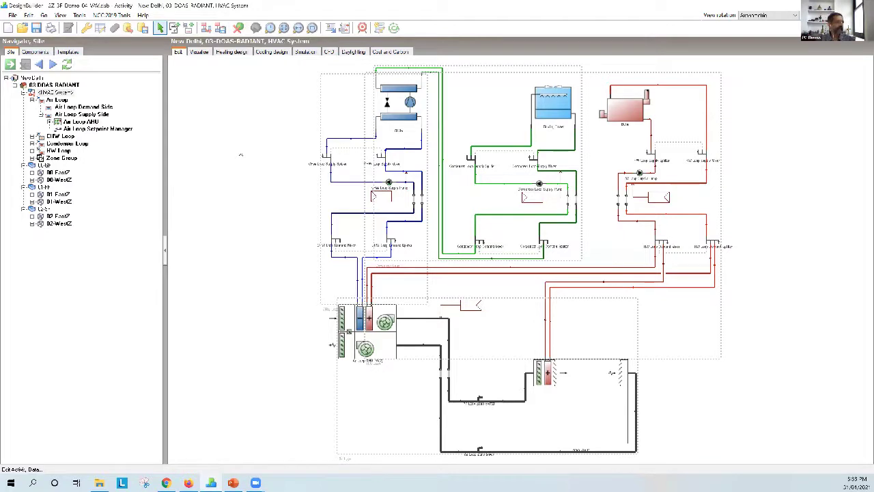
- Run the simulation for the 1 to 30 June period and cancel the loading of the EnergyPlus results
left_click(301, 52)
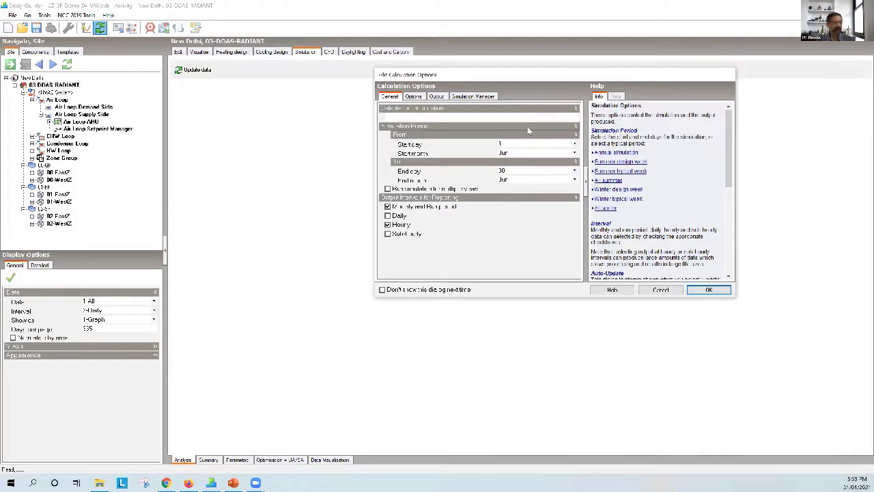
left_click(710, 290)
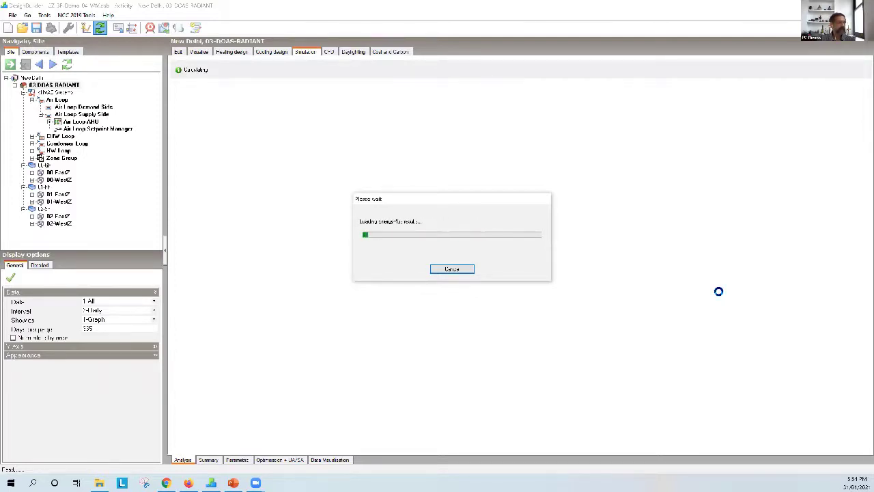
left_click(452, 269)
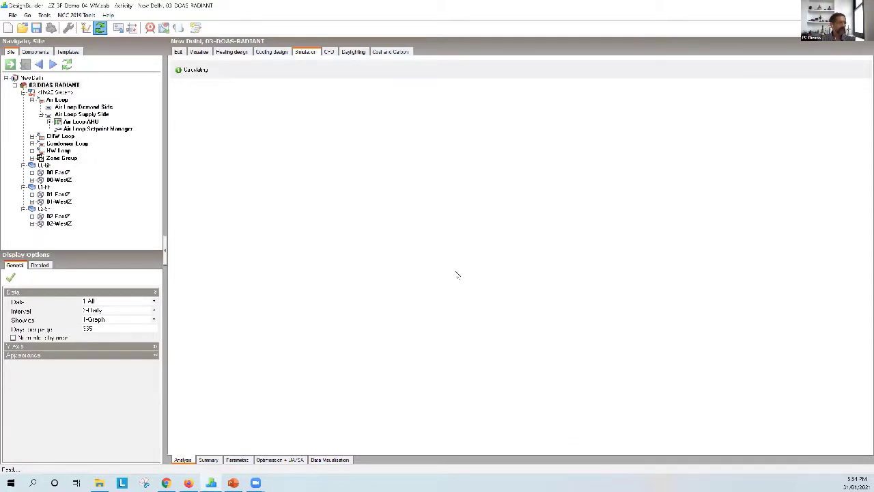
- Open the EnergyPlus folder from DesignBuilder and load eplusout.eso in the DesignBuilder Results Viewer
left_click(13, 15)
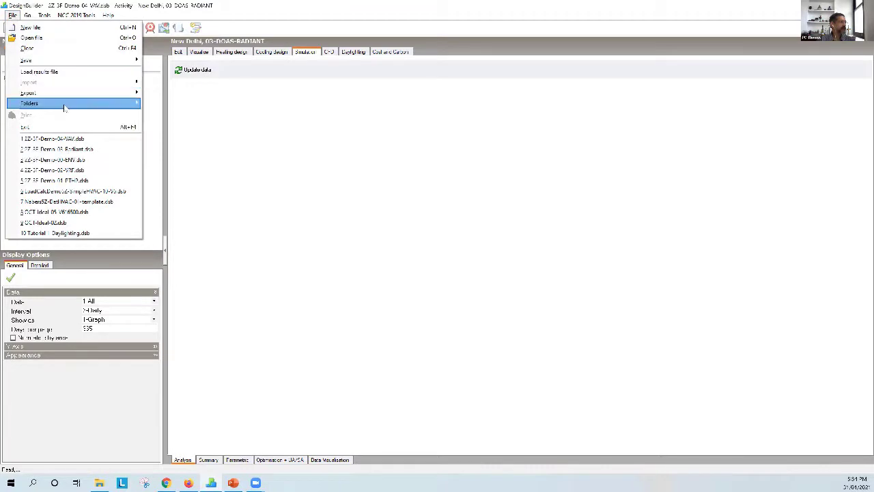
mouse_move(63, 108)
left_click(176, 103)
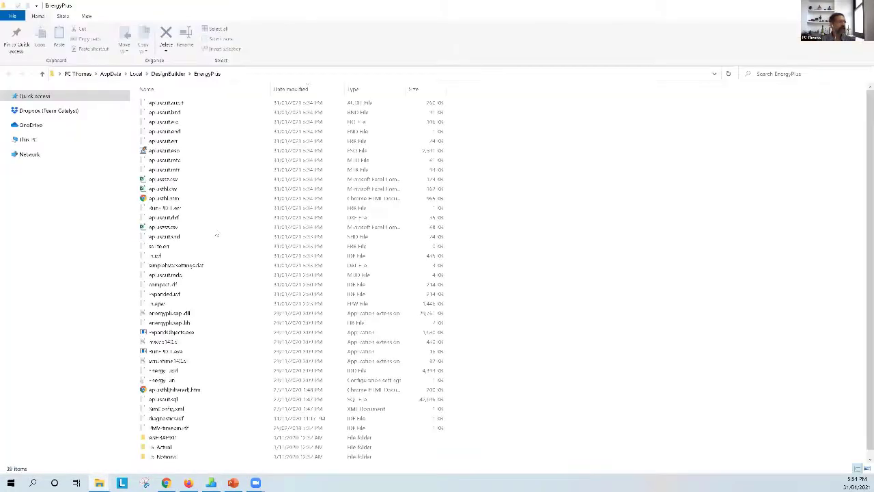
double_click(183, 152)
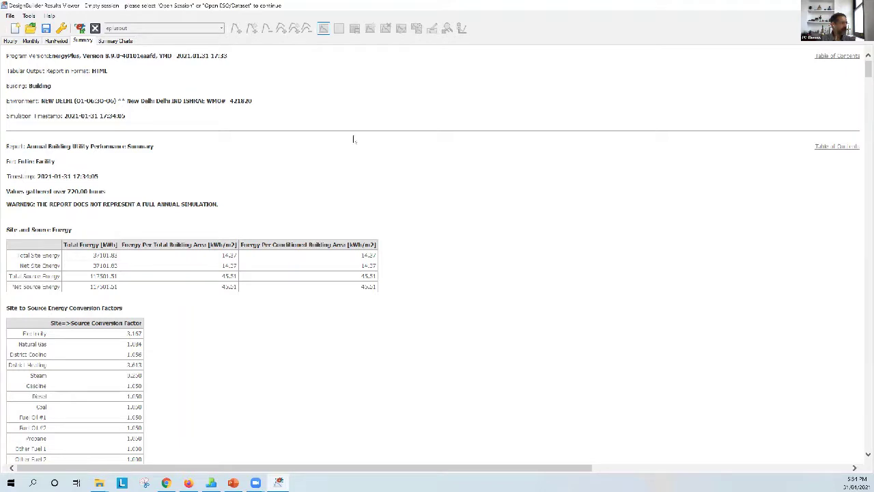
- Review the End Uses table in the Annual Building Utility Performance Summary report
scroll(404, 176, "down", 5)
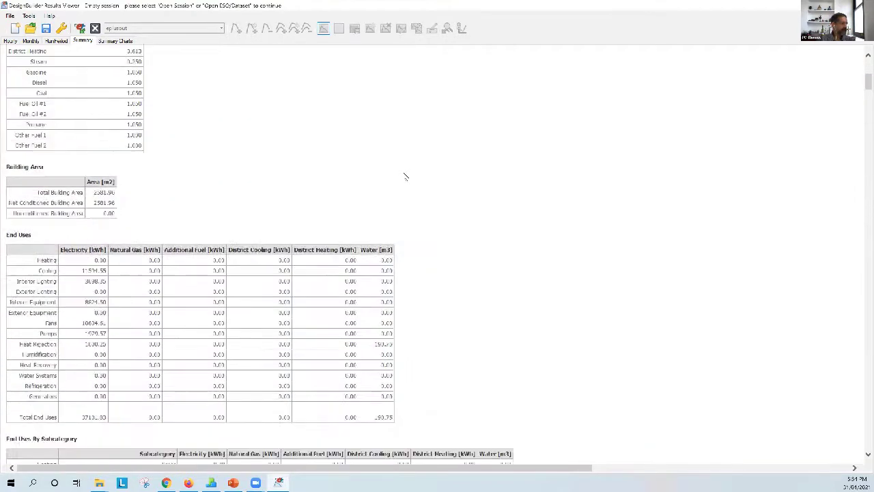
scroll(407, 179, "down", 1)
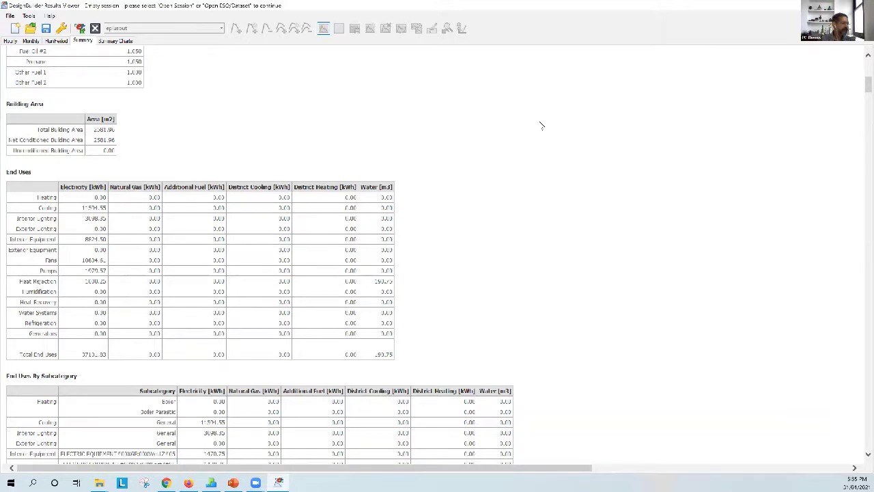
scroll(541, 126, "up", 10)
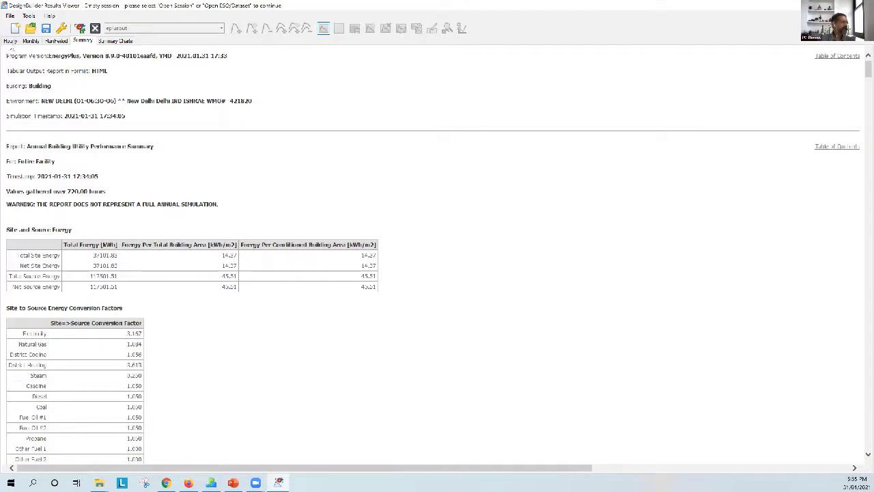
- Plot the hourly Chiller Evaporator Cooling Rate together with the AHU Cooling Coil Total Cooling Rate and focus on about 10 to 15 June
key("ctrl+Tab")
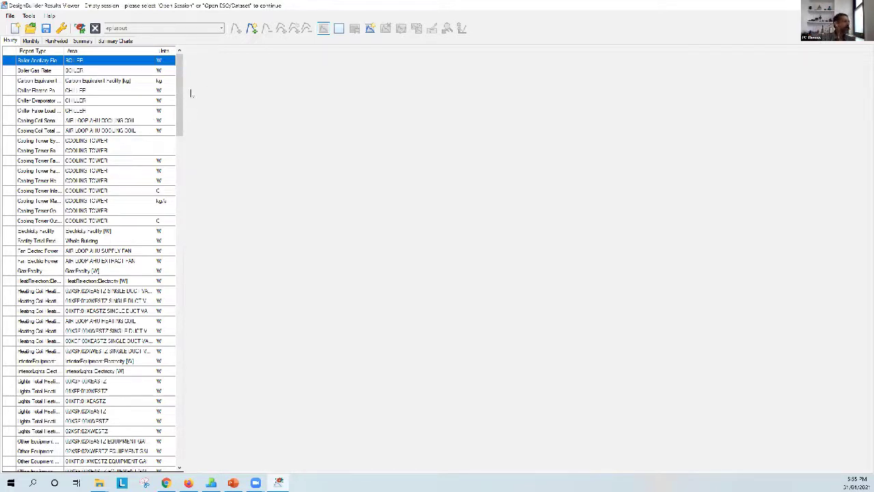
left_click_drag(185, 90, 261, 87)
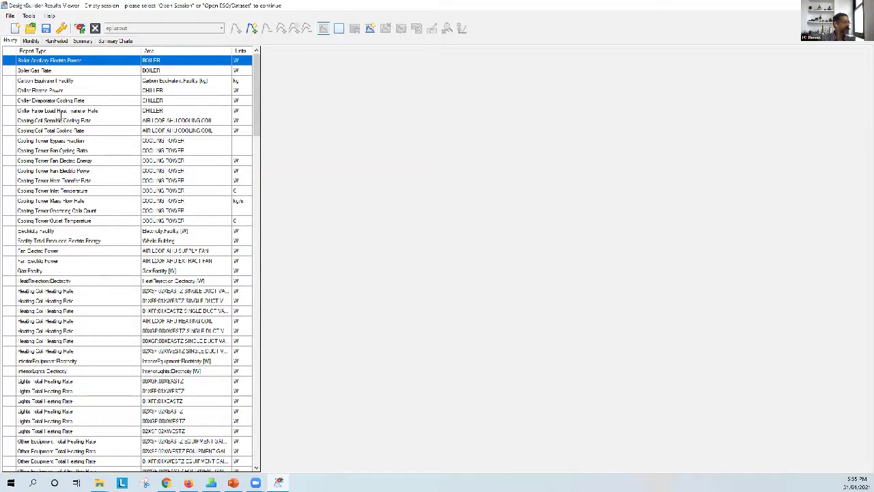
left_click(64, 101)
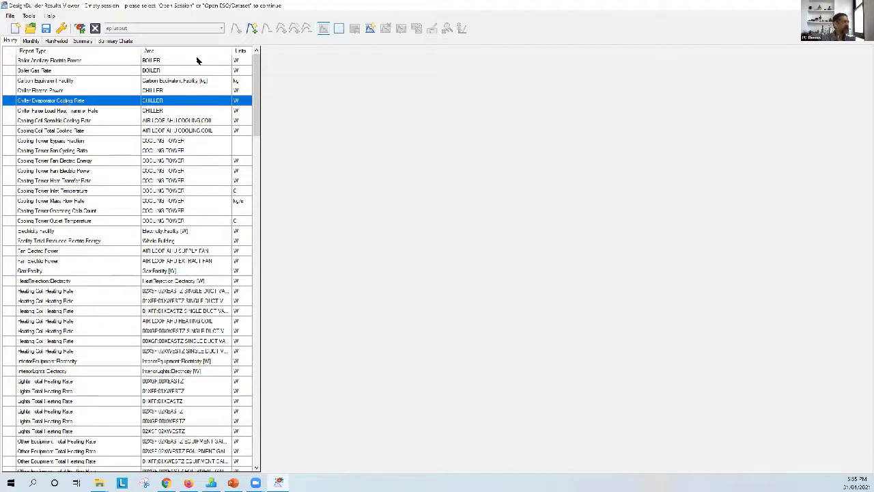
left_click(251, 28)
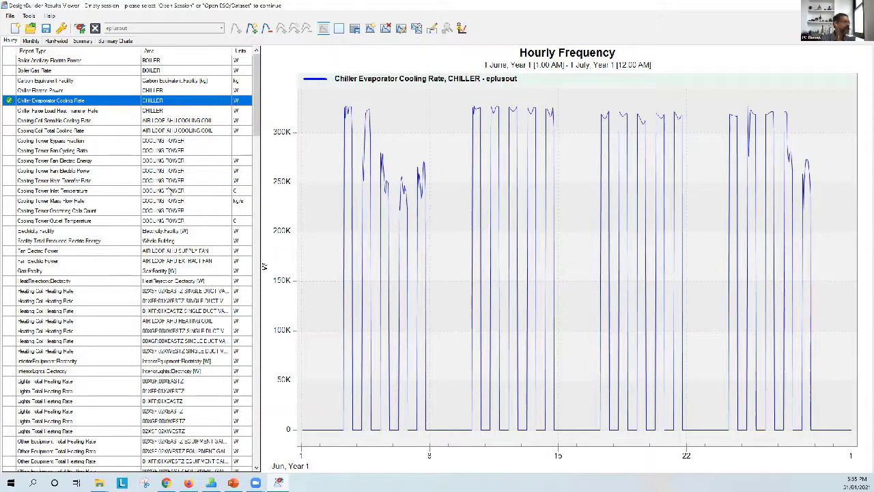
left_click(128, 132)
left_click(234, 31)
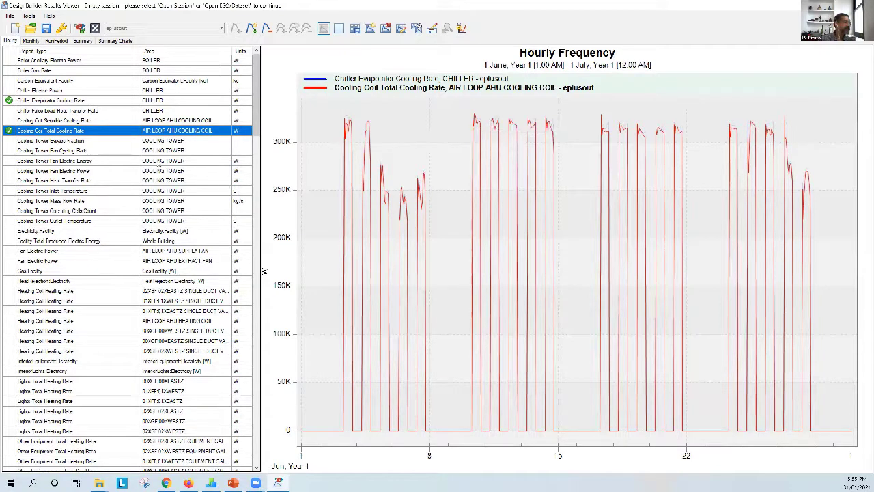
left_click_drag(461, 110, 564, 103)
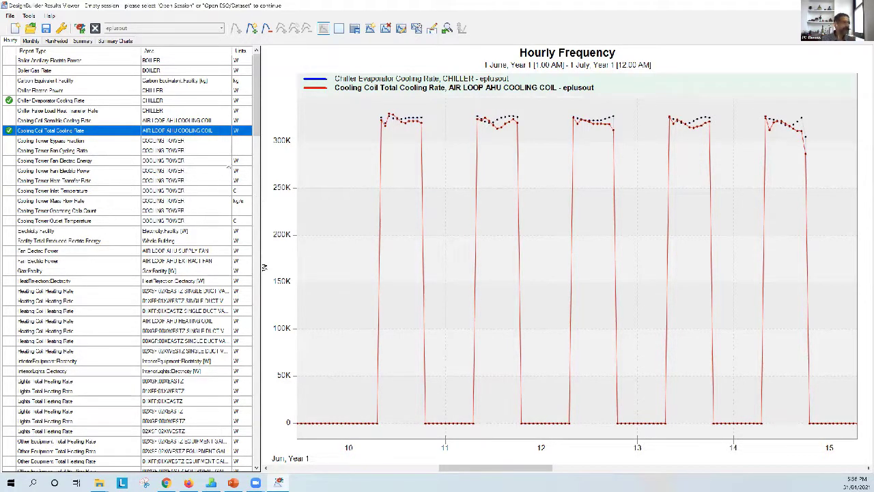
- Remove both cooling rate curves from the hourly graph and plot the Chiller Electric Power instead
left_click(99, 101)
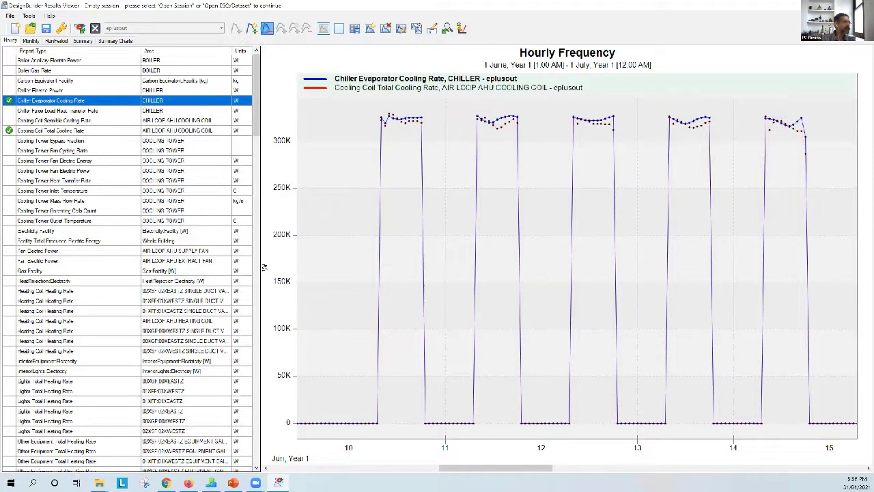
left_click(266, 28)
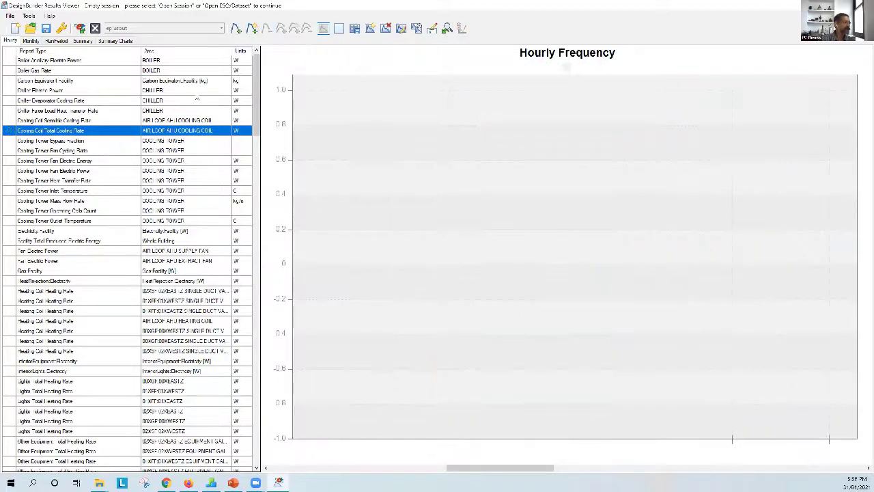
left_click(237, 28)
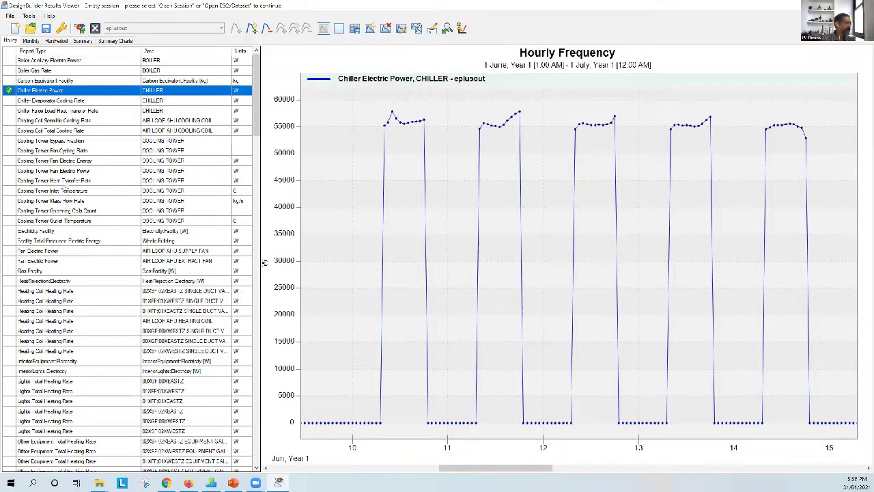
- Add the Cooling Tower Fan Electric Power and the Air Loop AHU Supply Fan's electric power to the hourly graph
left_click(69, 170)
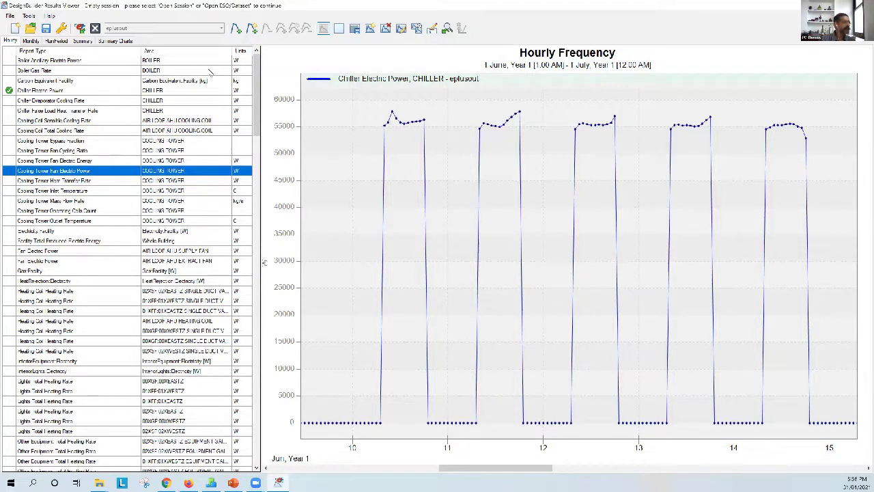
left_click(236, 28)
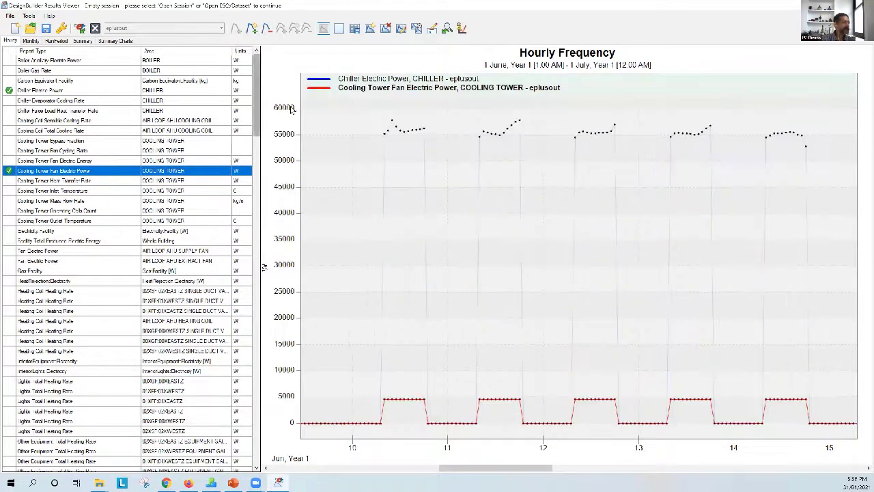
mouse_move(412, 401)
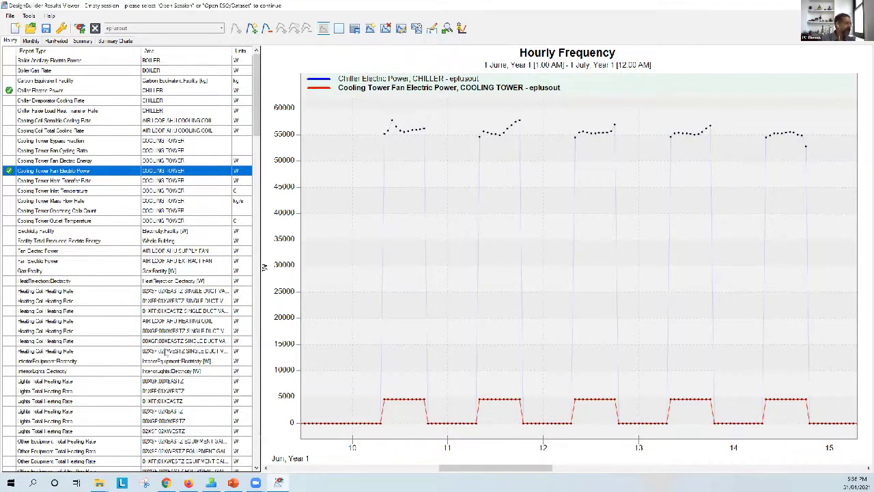
left_click(192, 252)
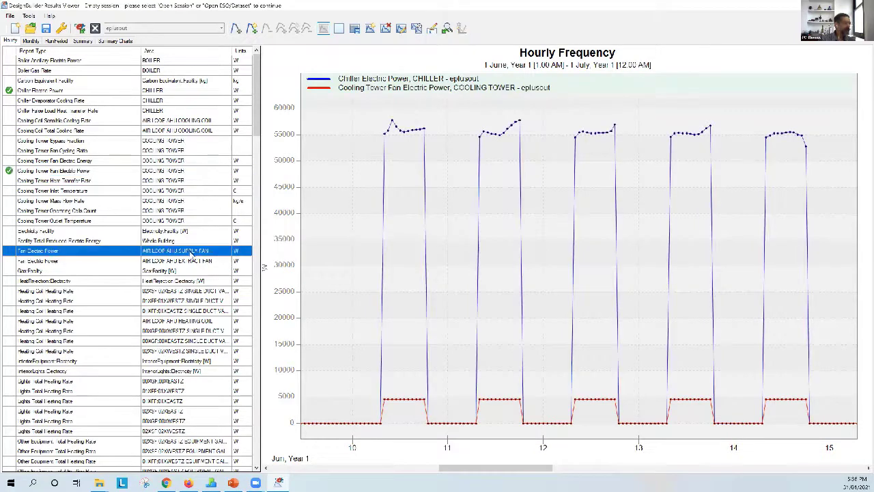
left_click(235, 28)
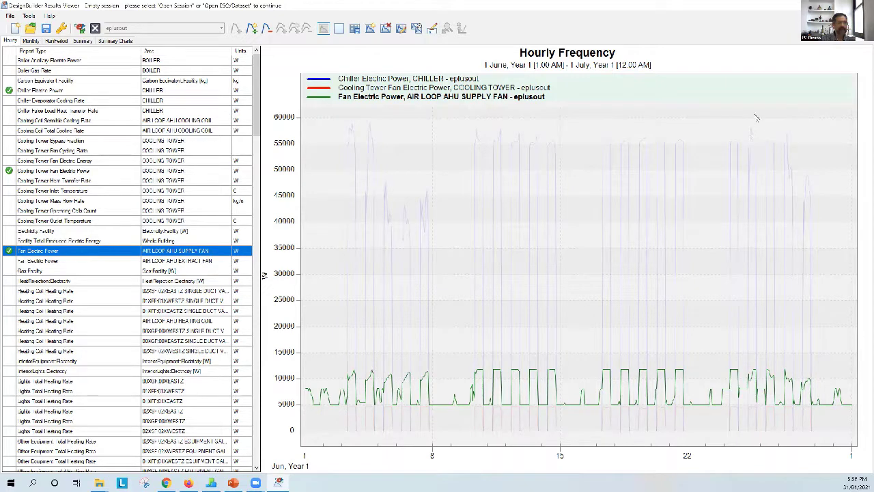
- Examine the supply fan's electric power at individual hours of 27 June and restore the graph to the whole of June
left_click_drag(779, 103, 798, 103)
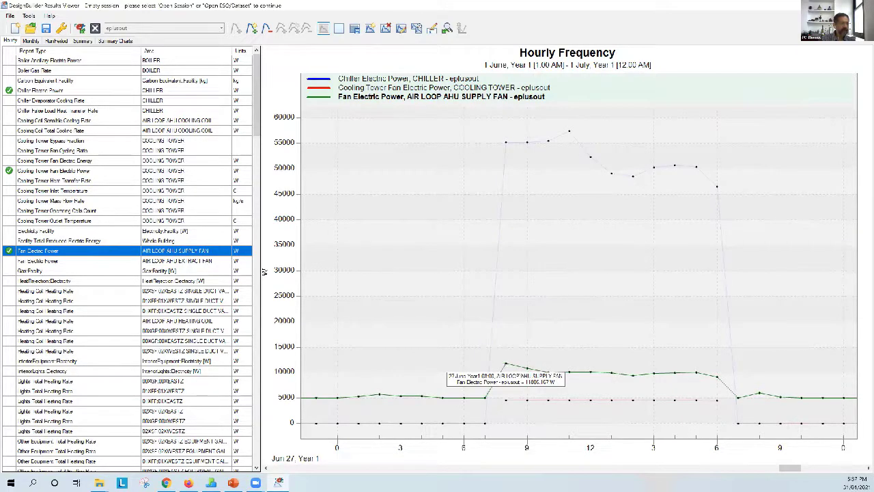
left_click(506, 363)
scroll(505, 363, "down", 3)
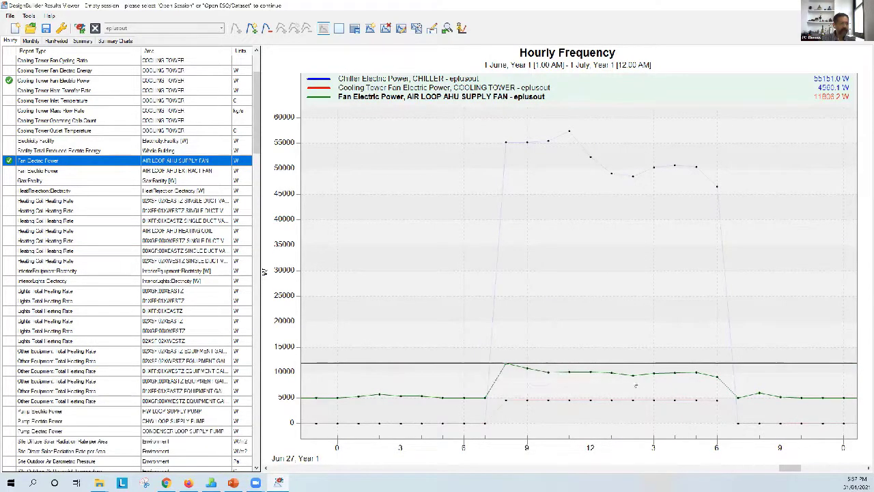
left_click(634, 377)
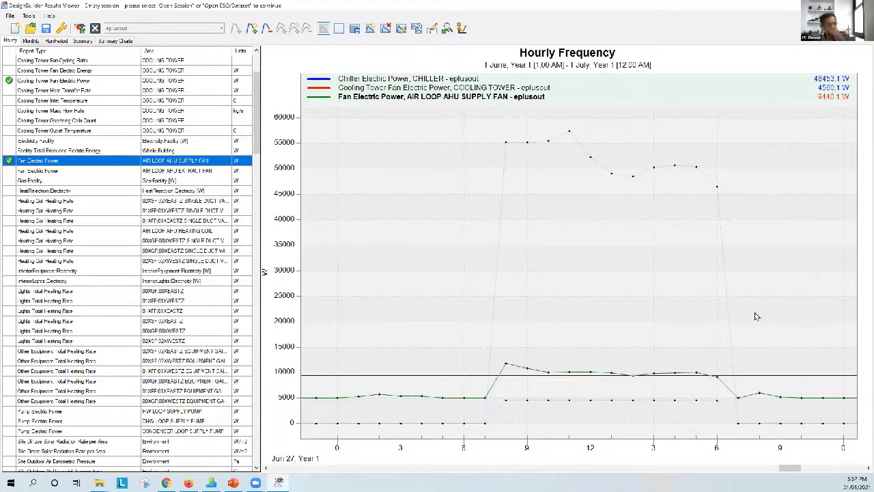
left_click(756, 316)
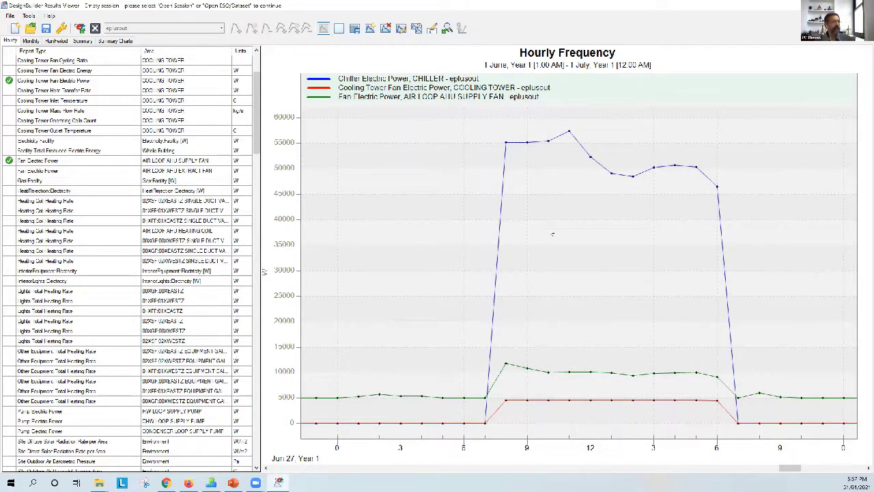
left_click(448, 28)
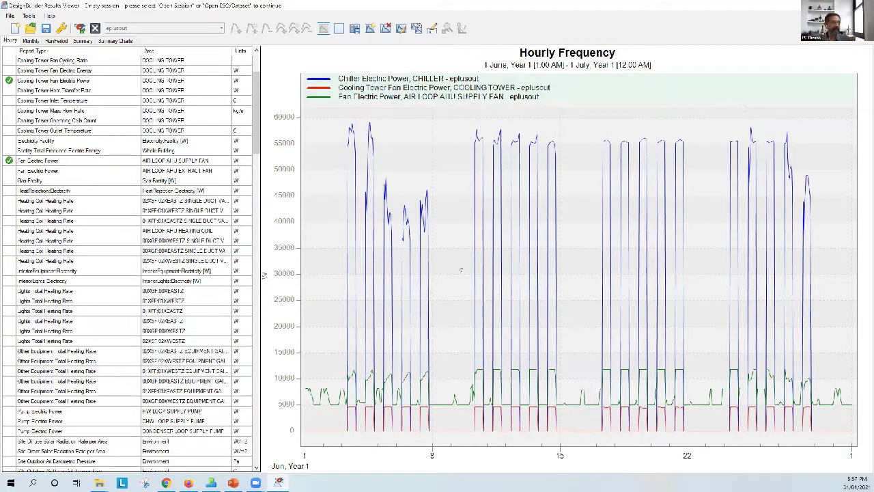
- Close the Results Viewer, return to DesignBuilder and show the HVAC System layout for editing
key("alt+F4")
left_click(445, 272)
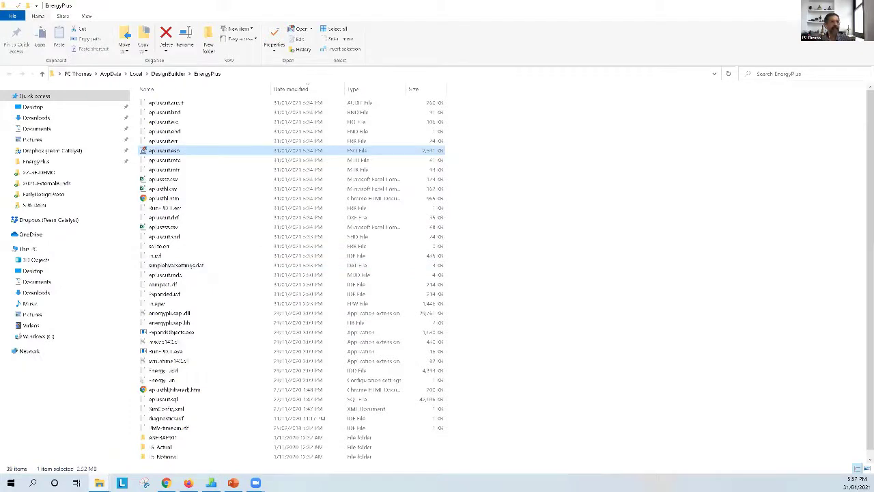
key("alt+Tab")
left_click(69, 93)
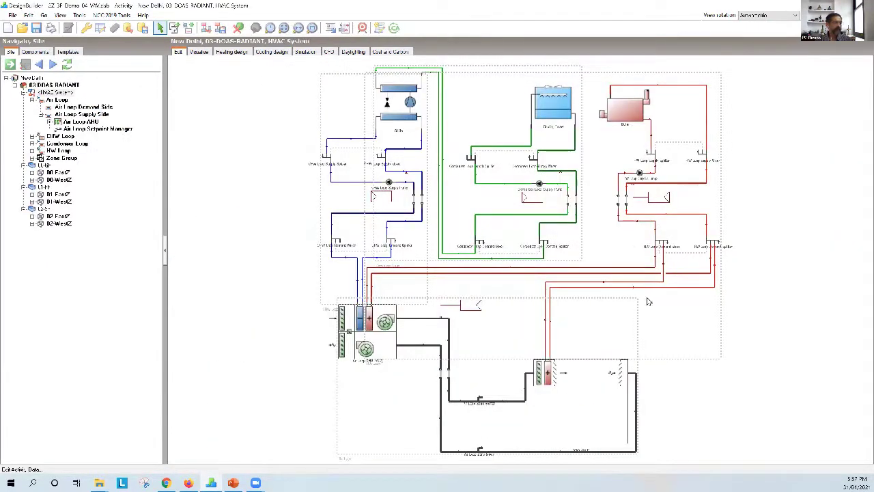
scroll(618, 263, "down", 2)
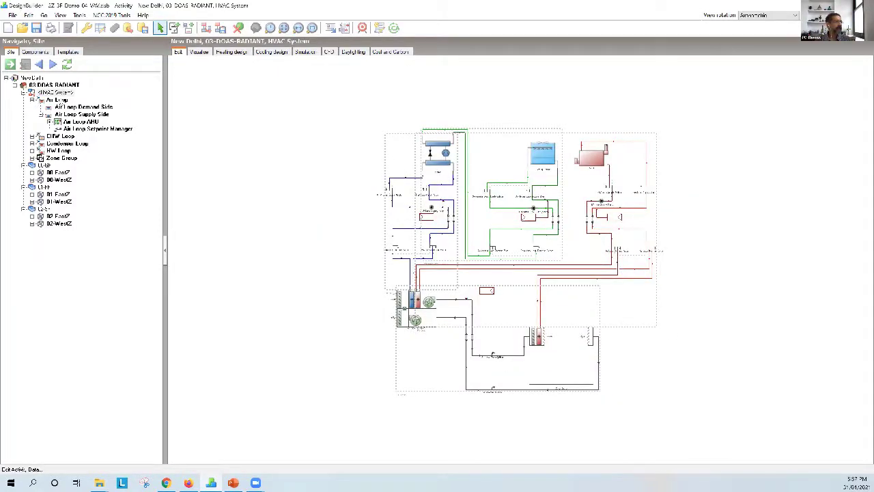
left_click(299, 27)
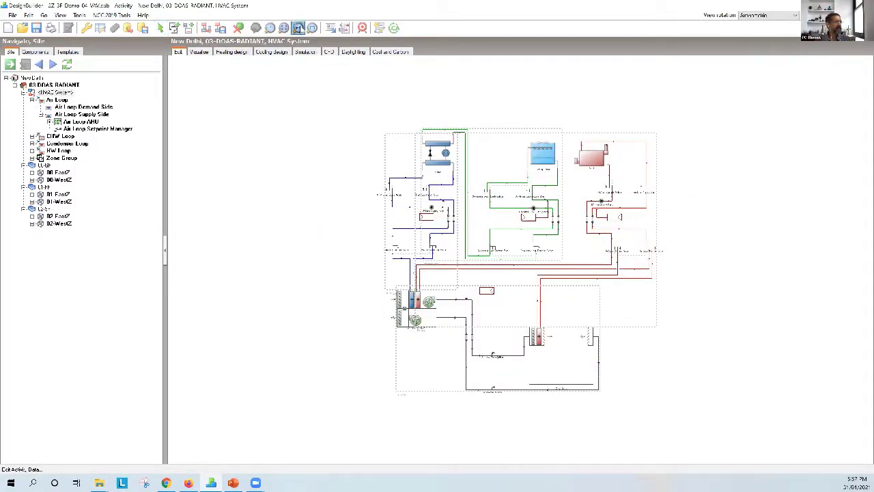
left_click_drag(556, 213, 552, 209)
scroll(566, 192, "down", 3)
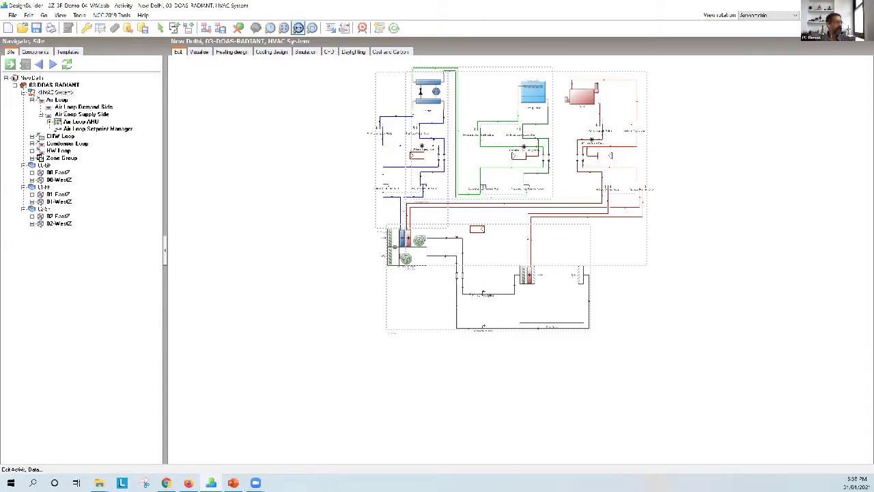
left_click(57, 100)
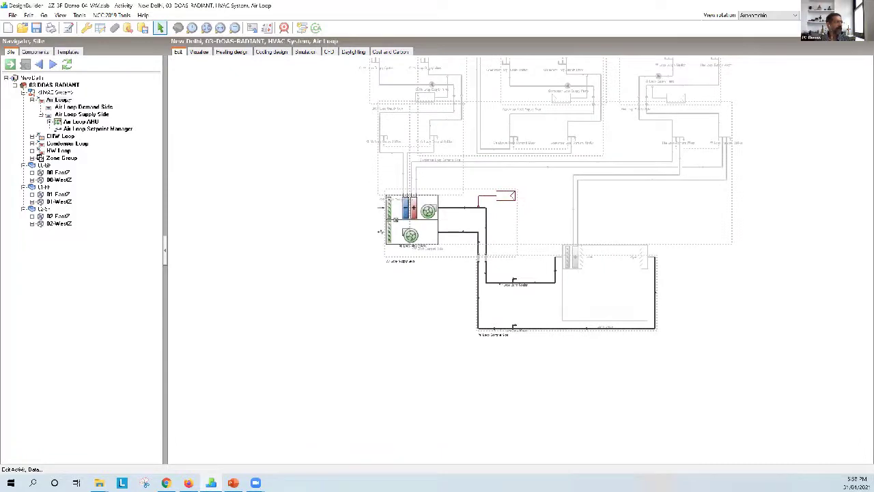
left_click(54, 92)
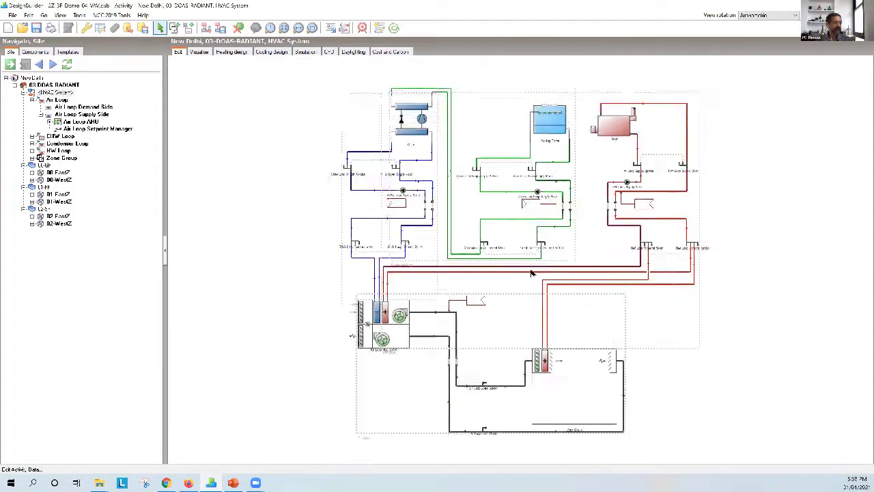
- Expand the Zone Group in the model tree to check its zones and return to the HVAC System layout
left_click(298, 28)
left_click_drag(550, 217, 540, 140)
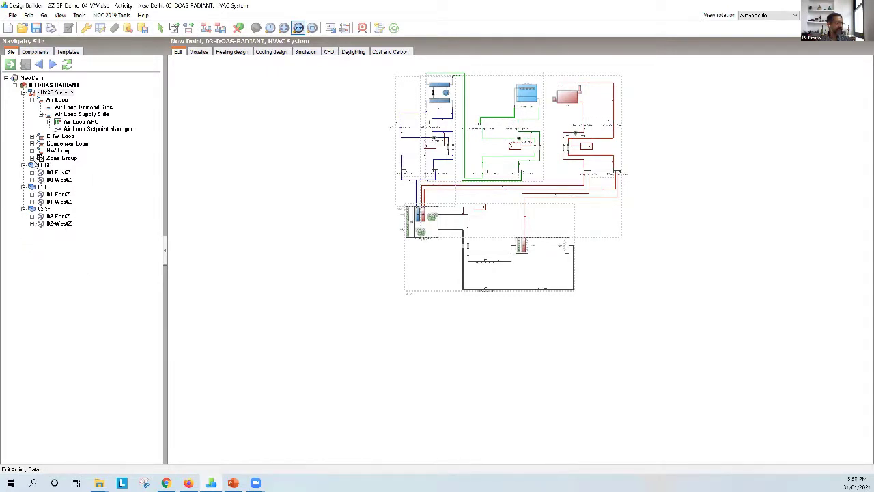
left_click(31, 158)
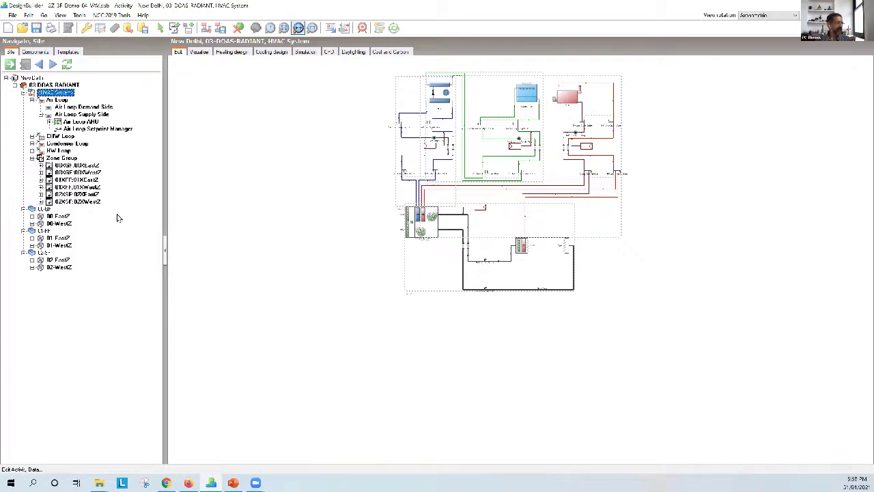
left_click(273, 240)
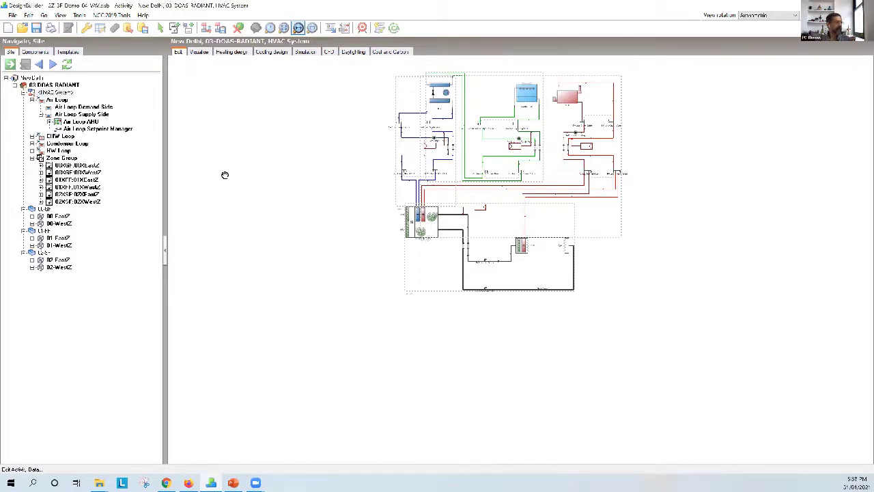
left_click(64, 94)
left_click(252, 189)
left_click(56, 100)
left_click(53, 92)
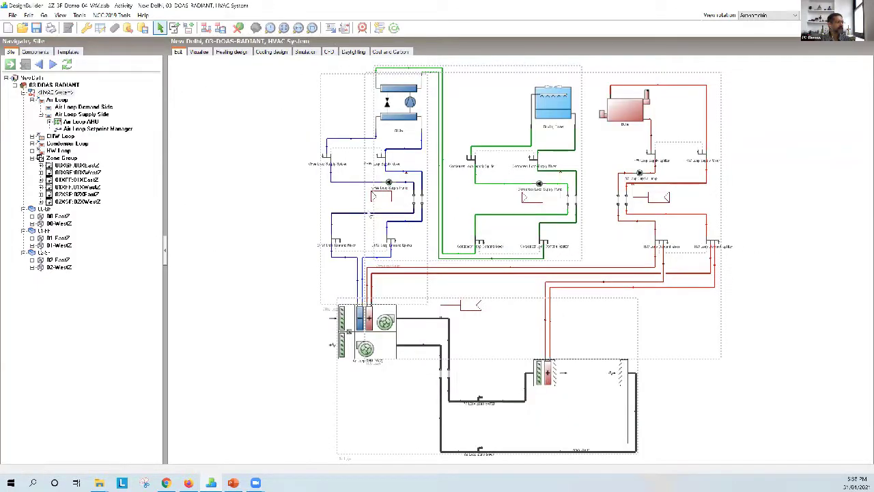
- Clone the Air Loop with its AHU and place the copy below the original in the HVAC layout
left_click(374, 331)
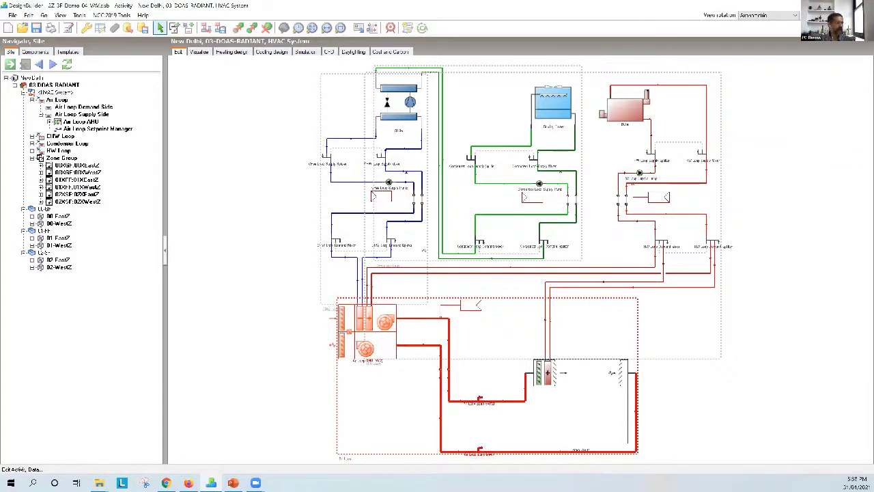
scroll(374, 332, "down", 3)
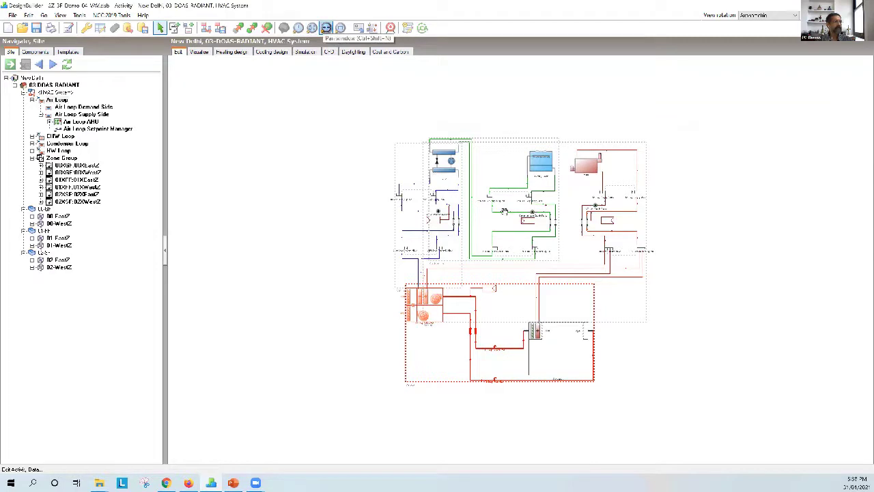
left_click(326, 27)
left_click_drag(511, 206, 509, 154)
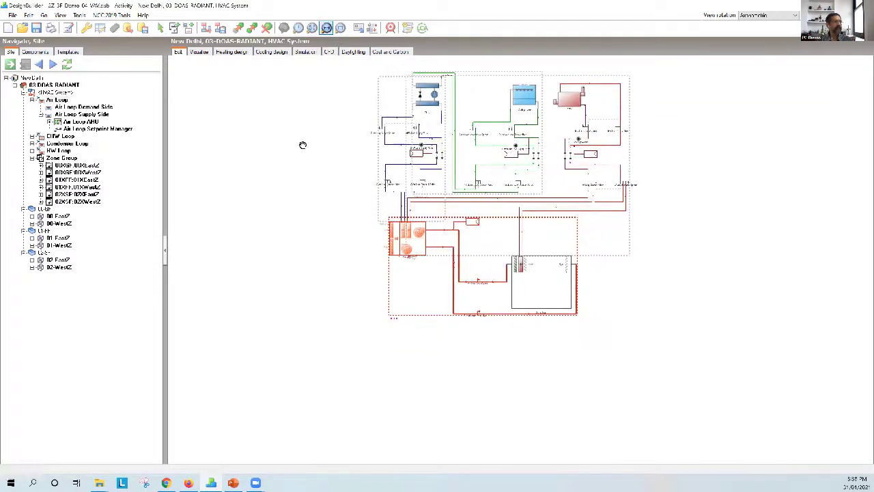
left_click(252, 29)
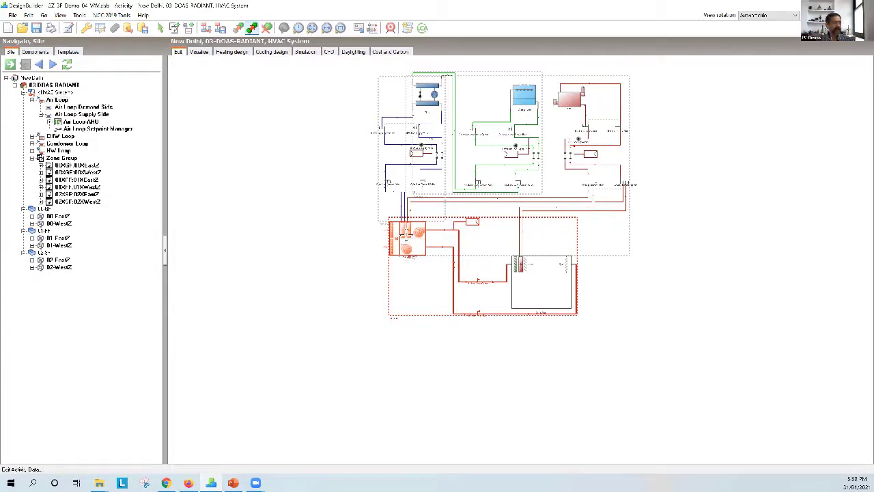
left_click(407, 236)
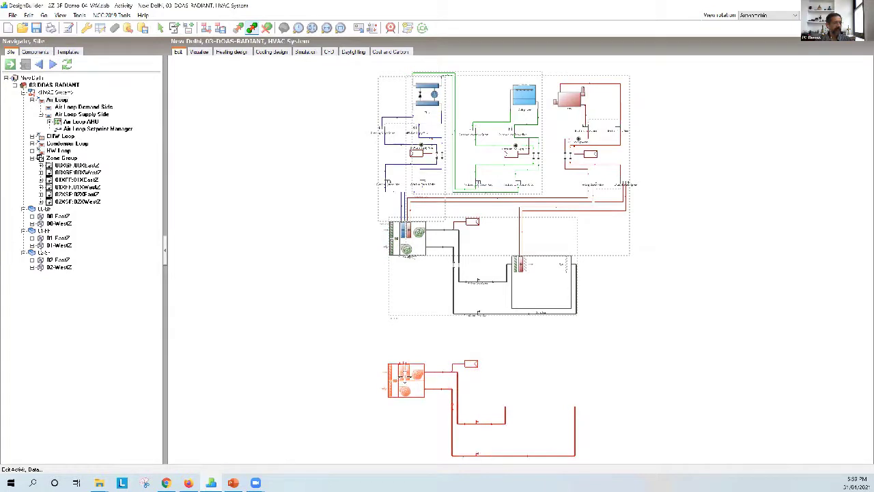
left_click(406, 373)
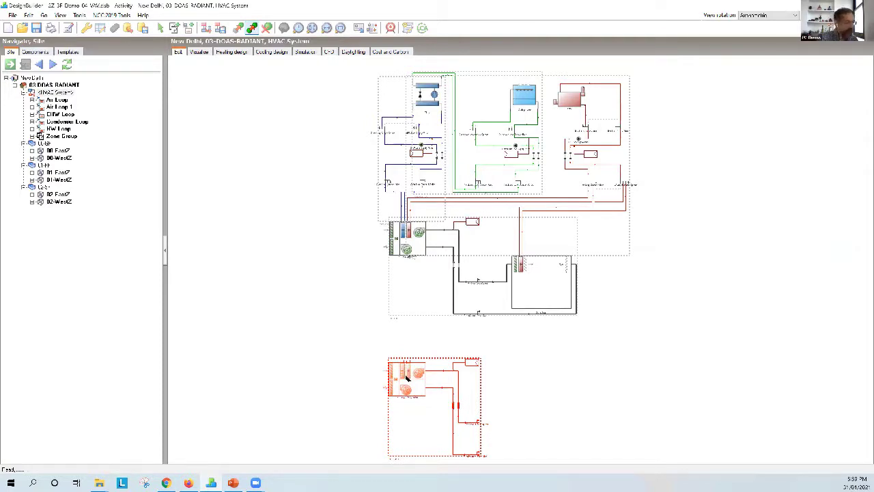
key("Escape")
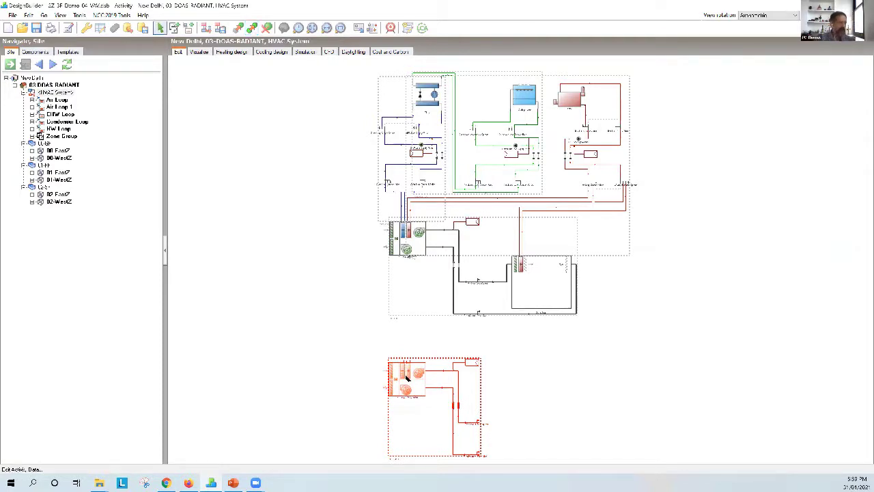
left_click(342, 348)
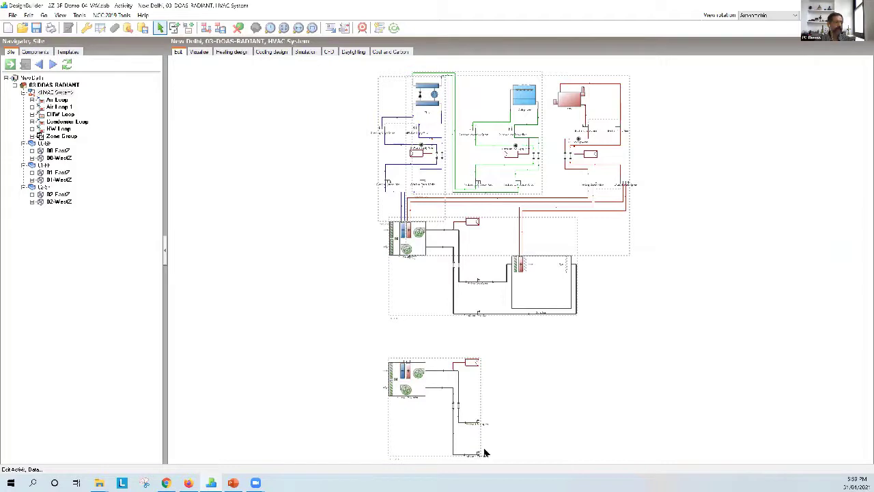
- Clone the Zone Group and place the copy directly below the original, beside the cloned air loop
left_click(539, 291)
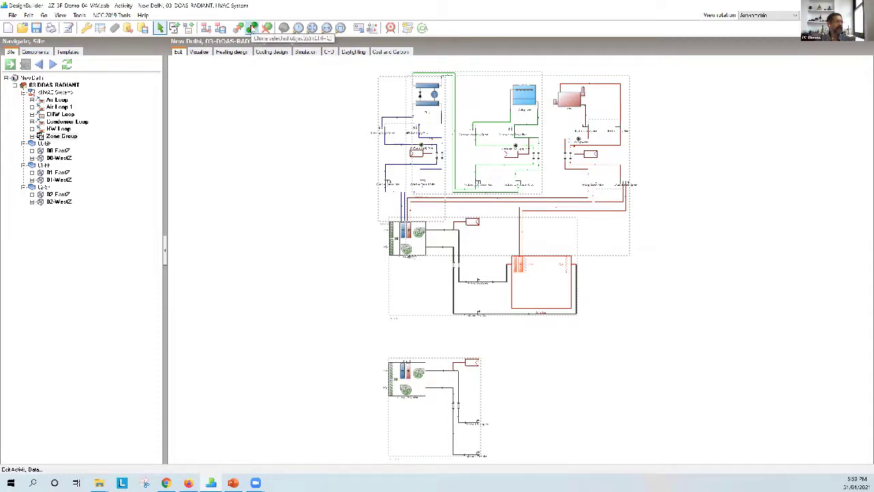
left_click(252, 28)
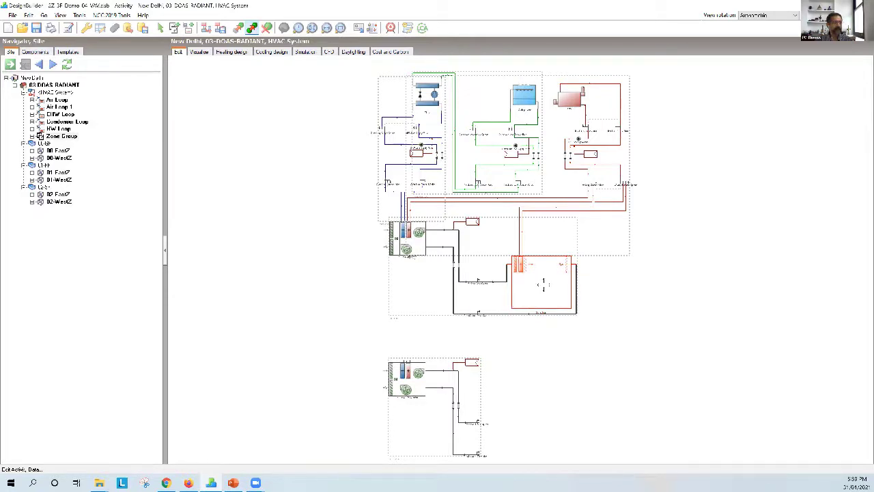
left_click_drag(543, 287, 542, 415)
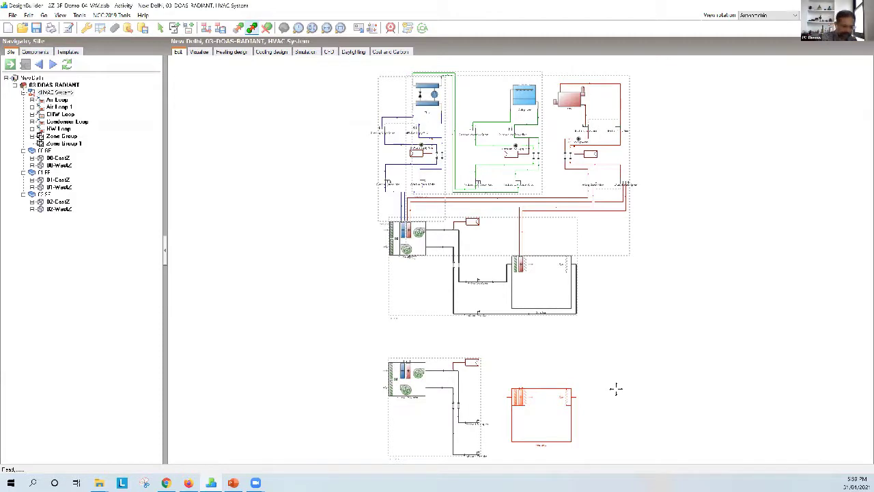
key("Escape")
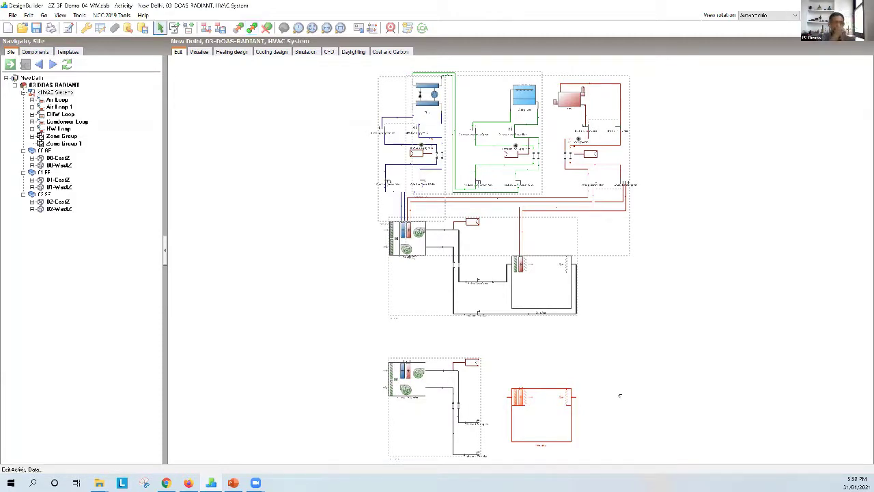
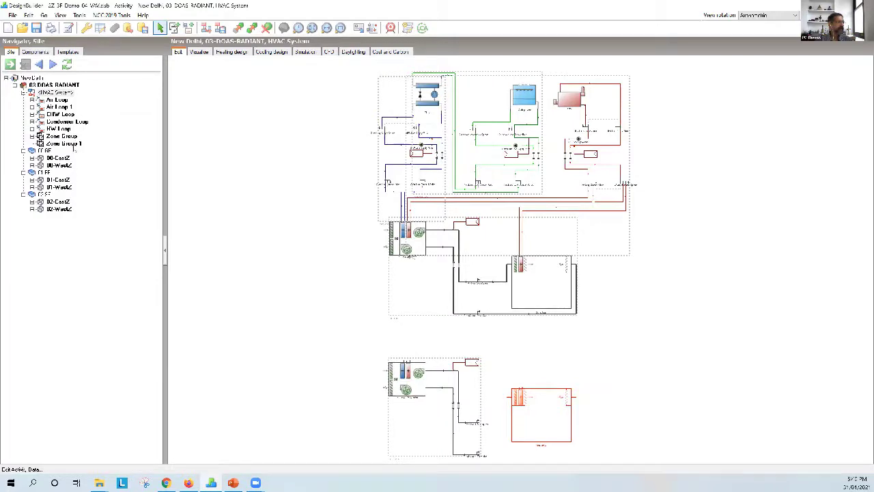
left_click(76, 144)
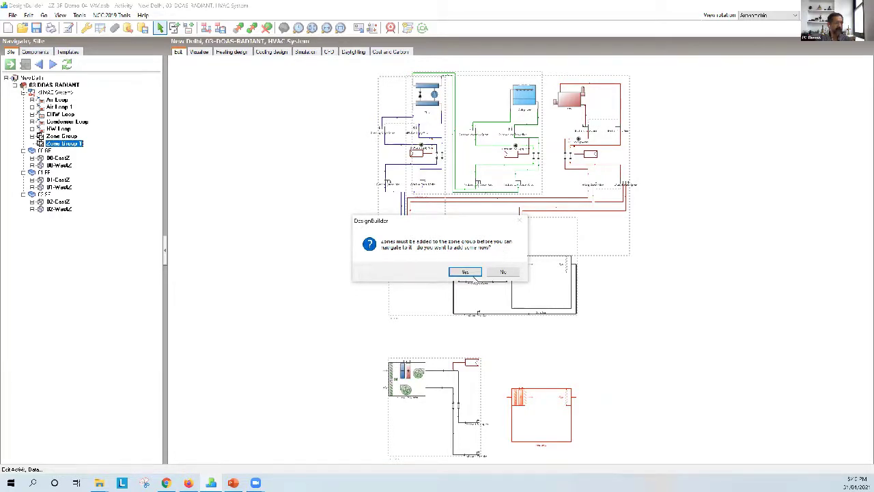
left_click(473, 273)
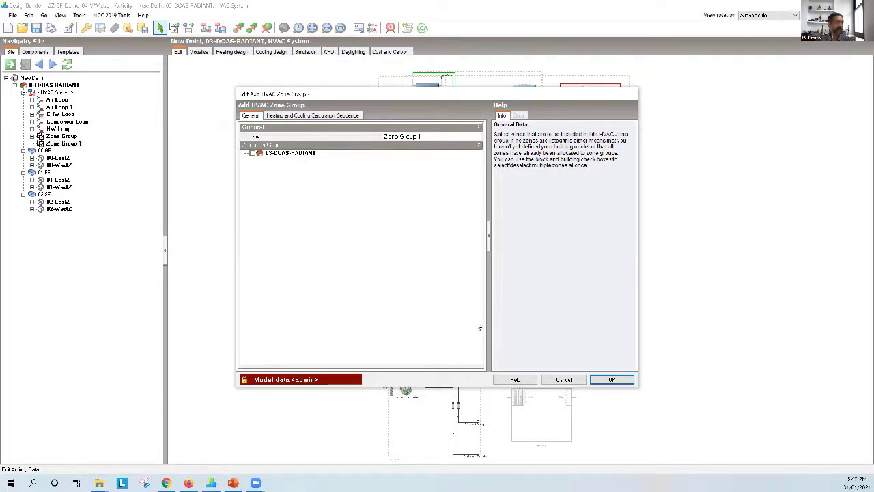
left_click(563, 380)
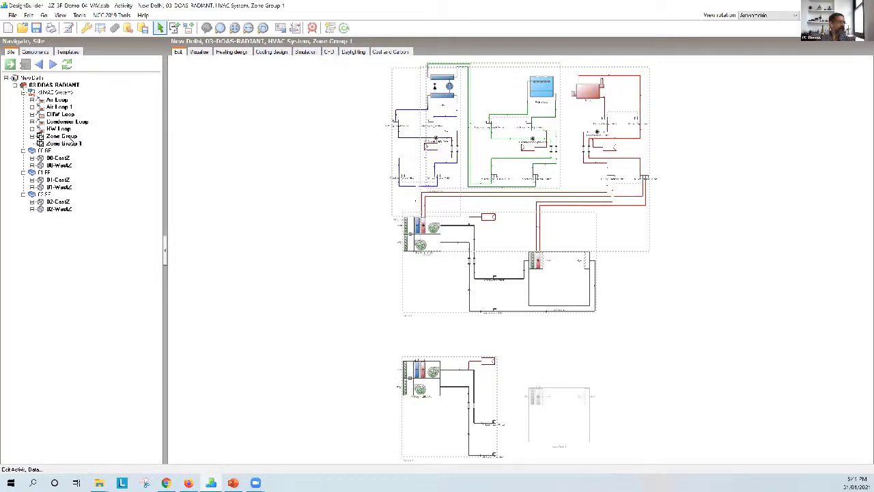
- Remove the zones 00-WestZ, 01-WestZ and 02-WestZ from the original Zone Group
left_click(69, 137)
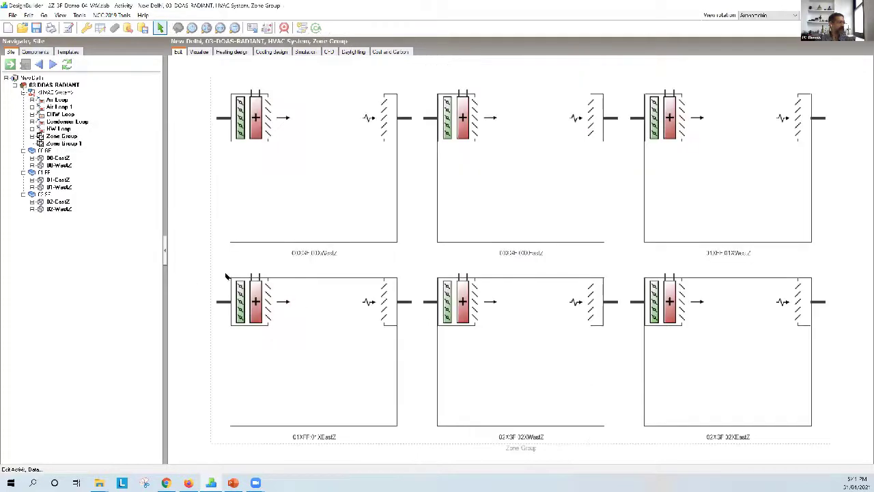
right_click(186, 216)
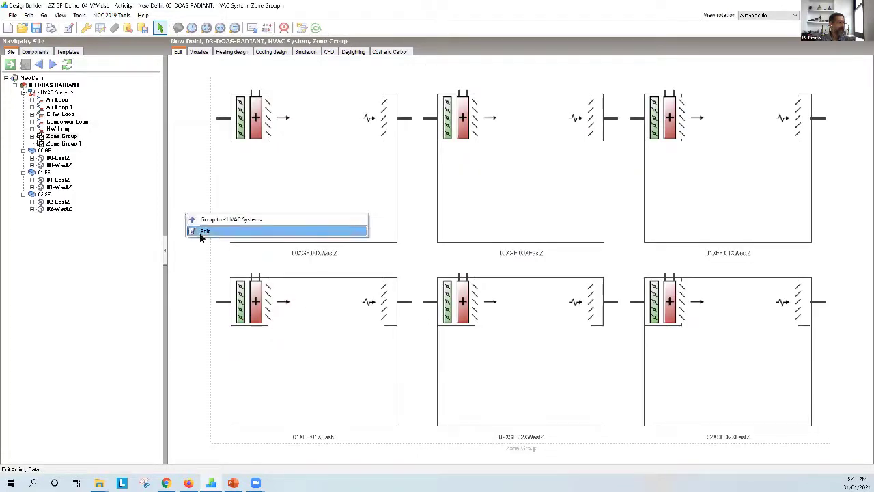
left_click(200, 233)
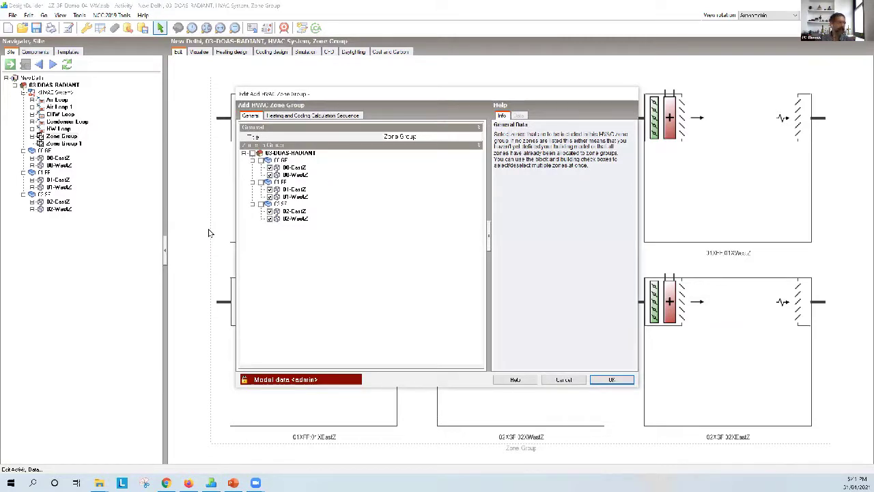
left_click(270, 175)
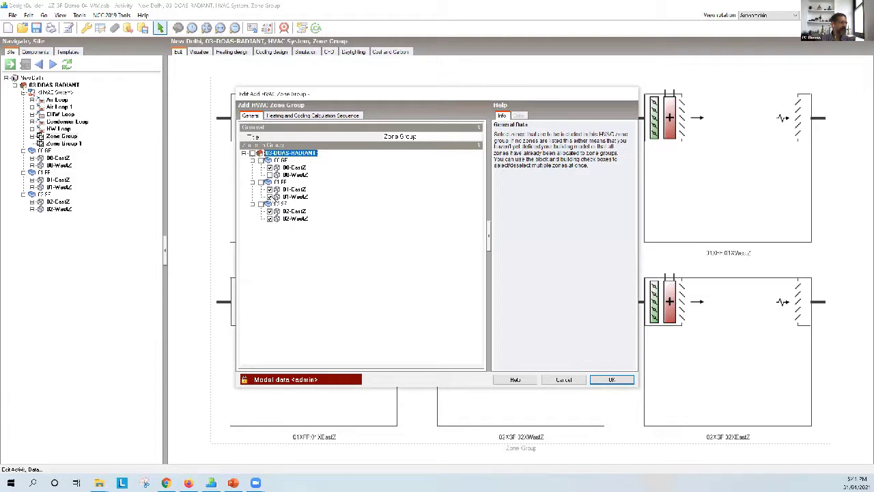
left_click(270, 197)
left_click(612, 381)
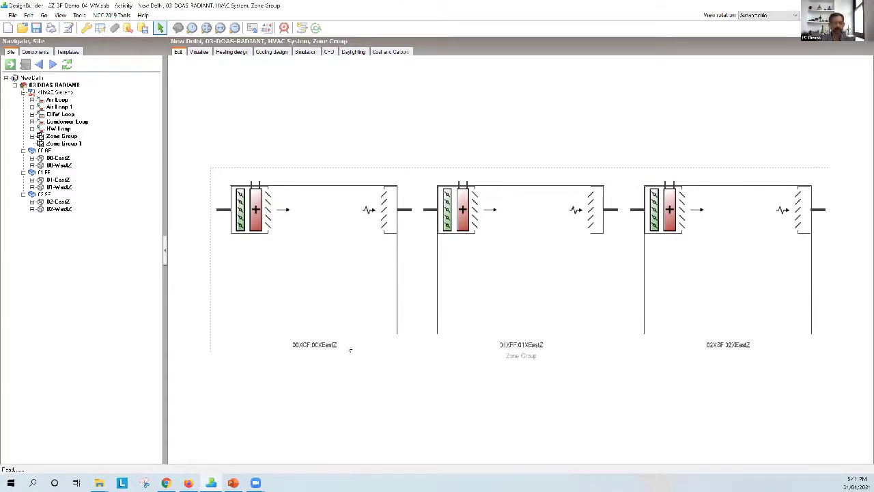
- Rename the original Zone Group, which holds the east zones, as Zone Group EAST
right_click(345, 113)
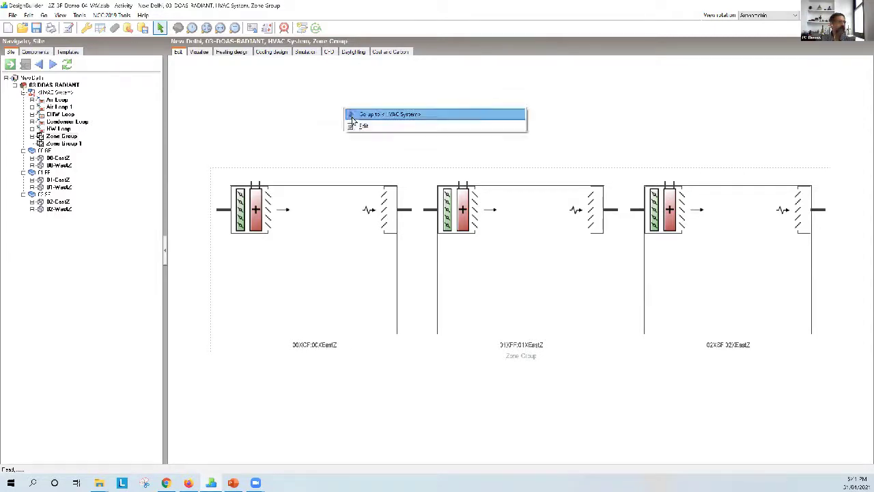
left_click(357, 127)
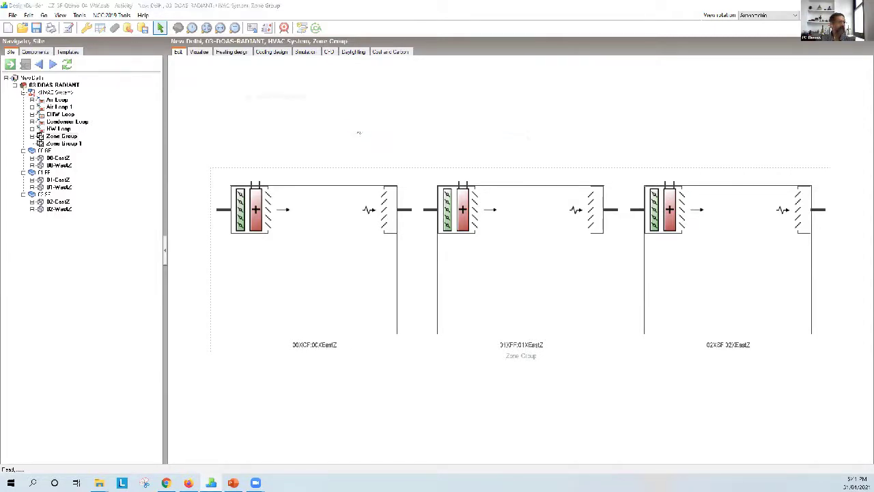
left_click(422, 137)
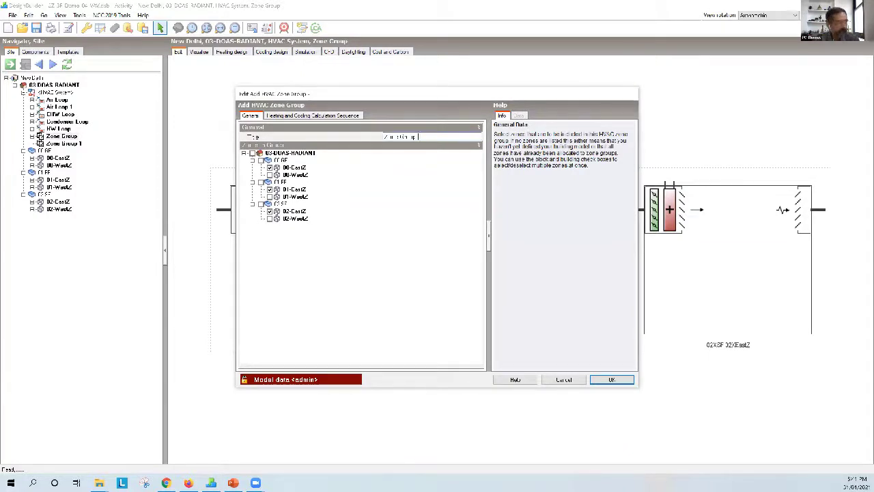
type("-DOAS")
key("Tab")
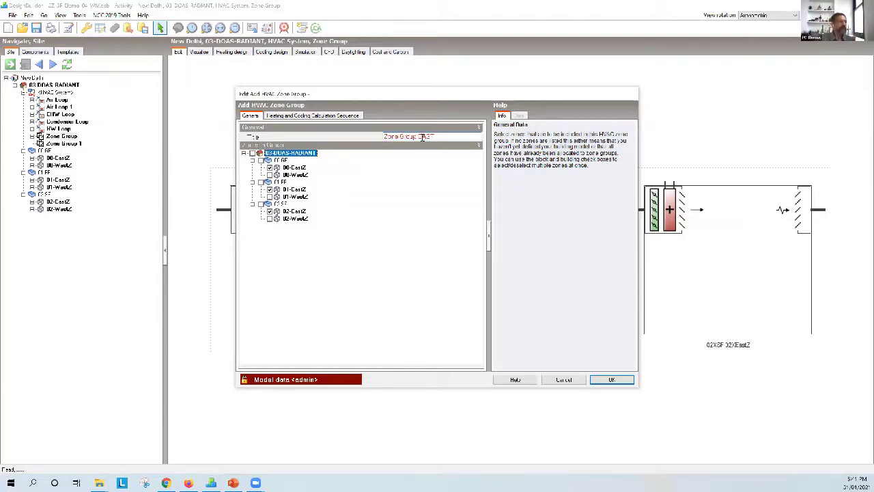
left_click(618, 380)
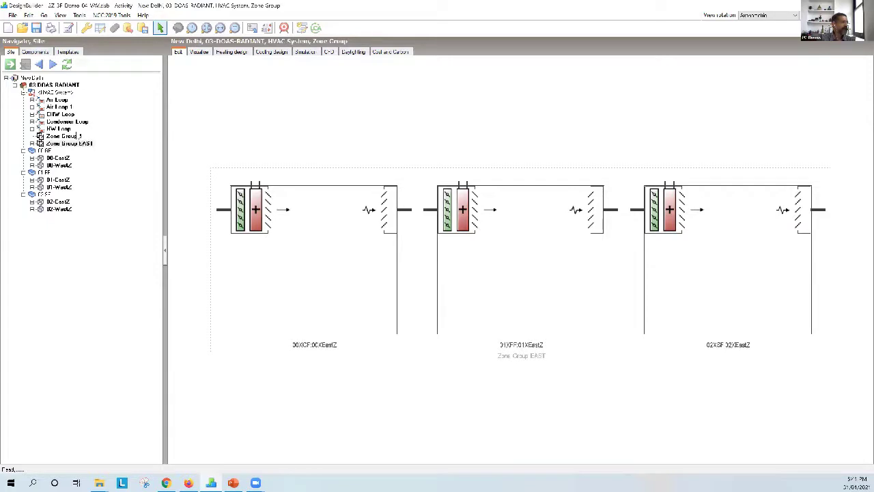
- Add the zones 00-WestZ, 01-WestZ and 02-WestZ to the cloned, empty zone group
left_click(78, 138)
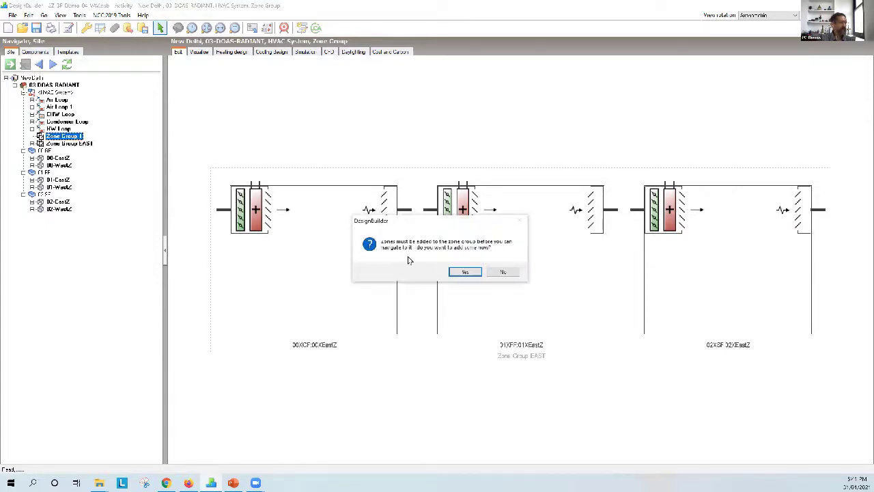
left_click(464, 272)
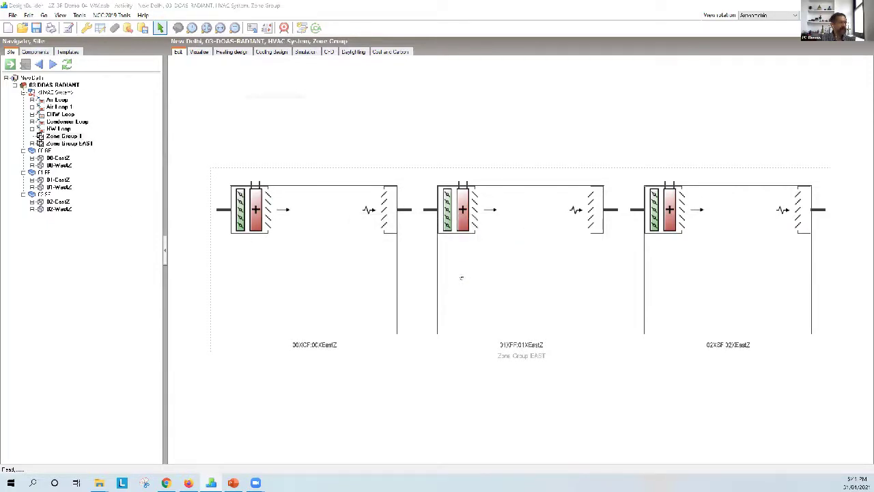
left_click(270, 168)
left_click(270, 182)
left_click(270, 197)
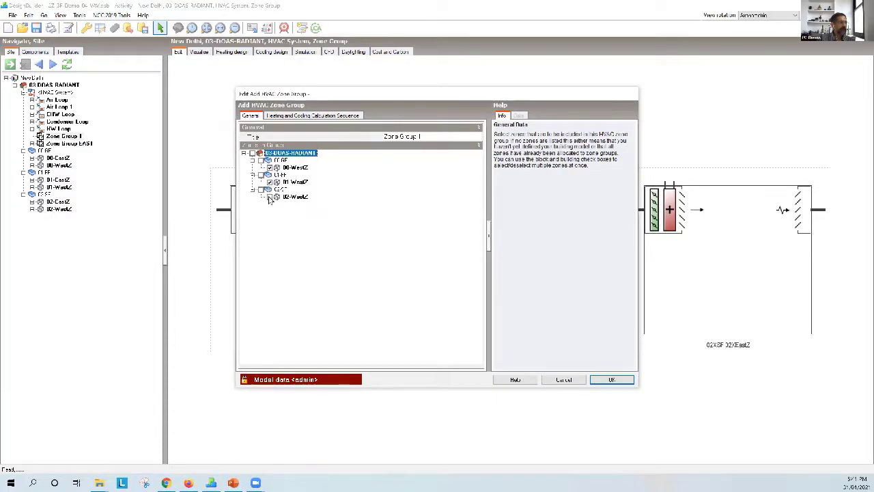
- Title the cloned zone group Zone Group WEST and apply its settings
left_click(426, 137)
key("BackSpace")
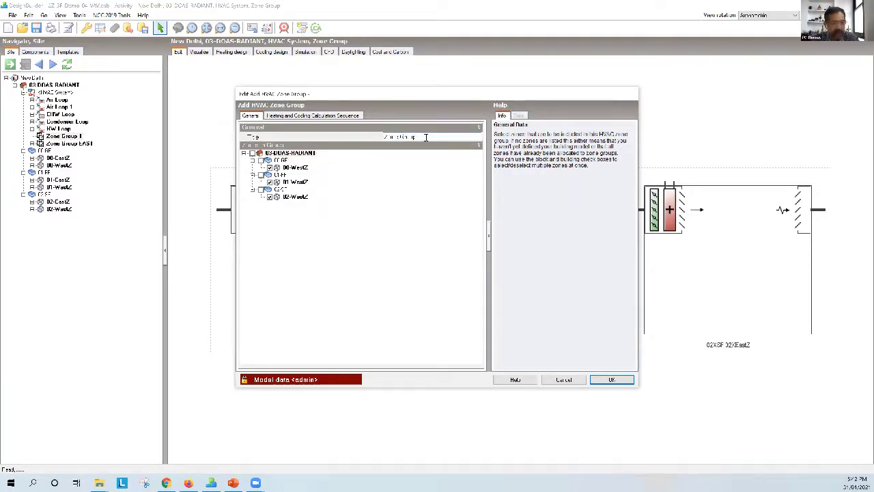
type("WEST")
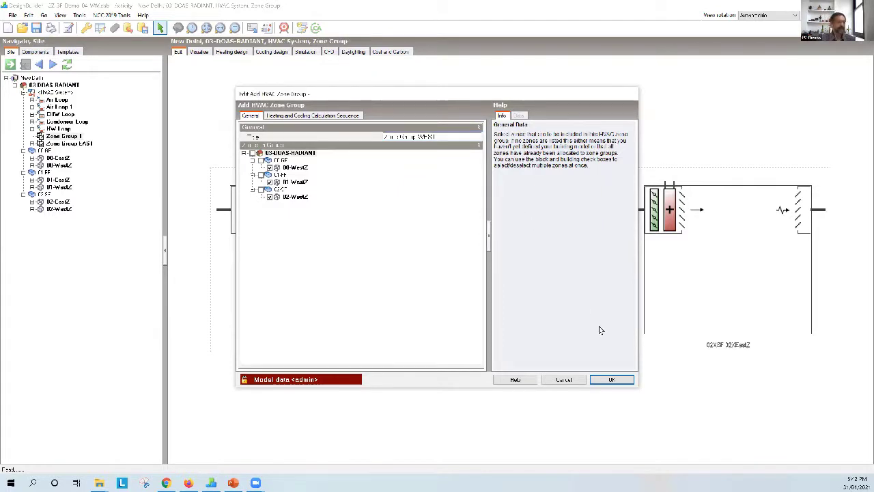
left_click(604, 381)
left_click(604, 384)
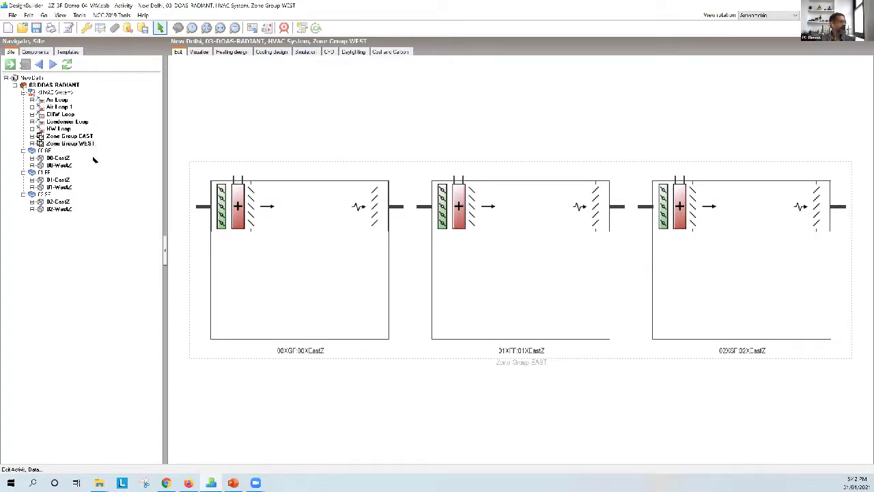
- Check which zones belong to Zone Group EAST and Zone Group WEST
left_click(70, 136)
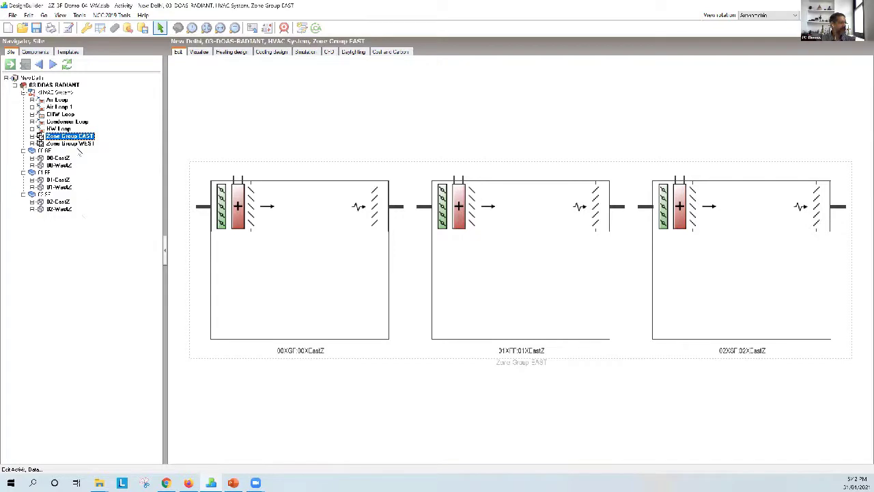
left_click(70, 143)
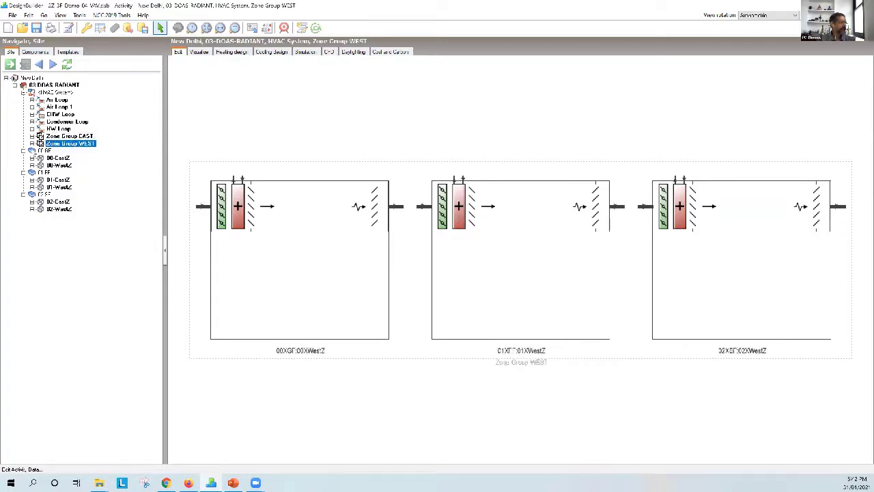
left_click(32, 143)
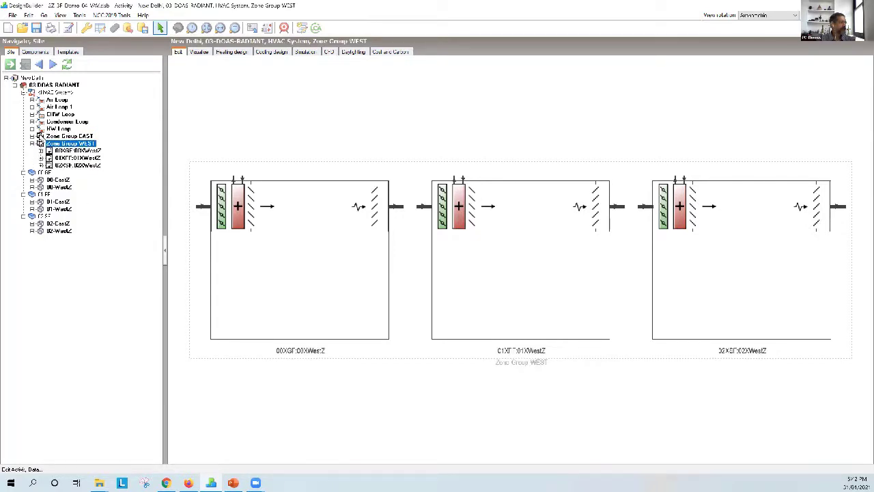
left_click(32, 136)
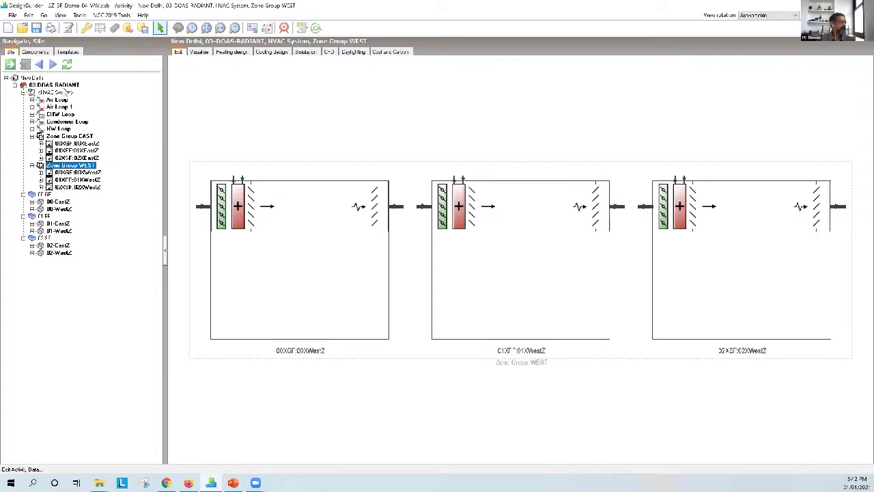
- Rename the original Air Loop, which serves the east zones, as Air Loop EAST
left_click(64, 93)
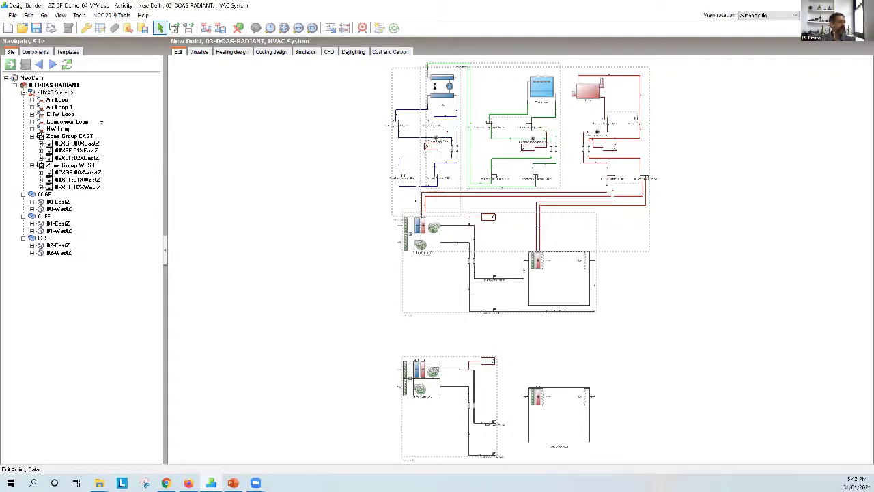
left_click(57, 100)
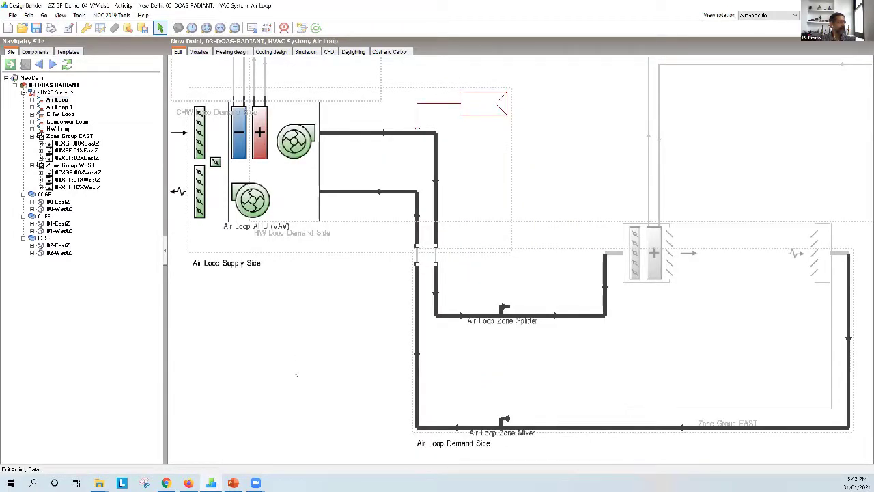
right_click(297, 374)
left_click(309, 388)
left_click(424, 136)
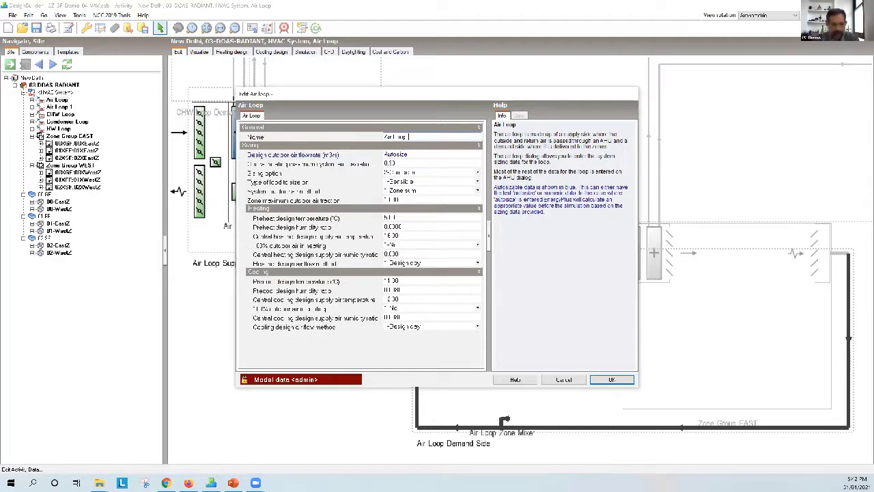
type("- DOAS")
key("Tab")
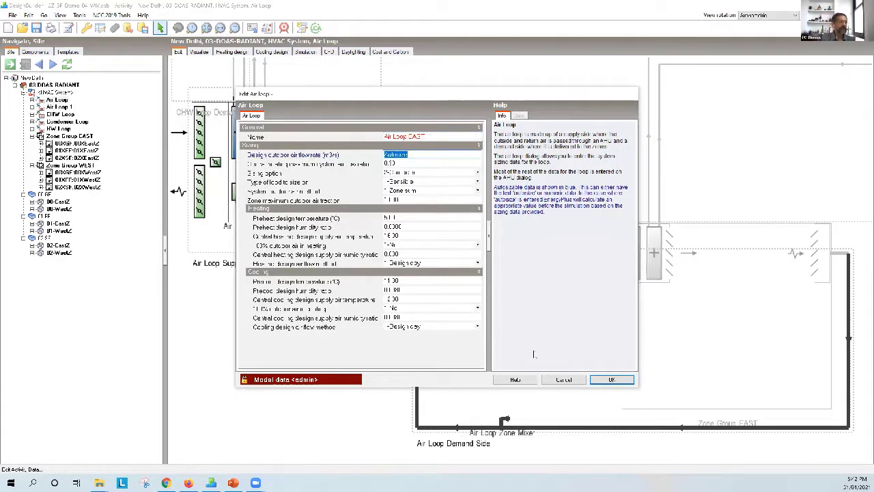
left_click(611, 380)
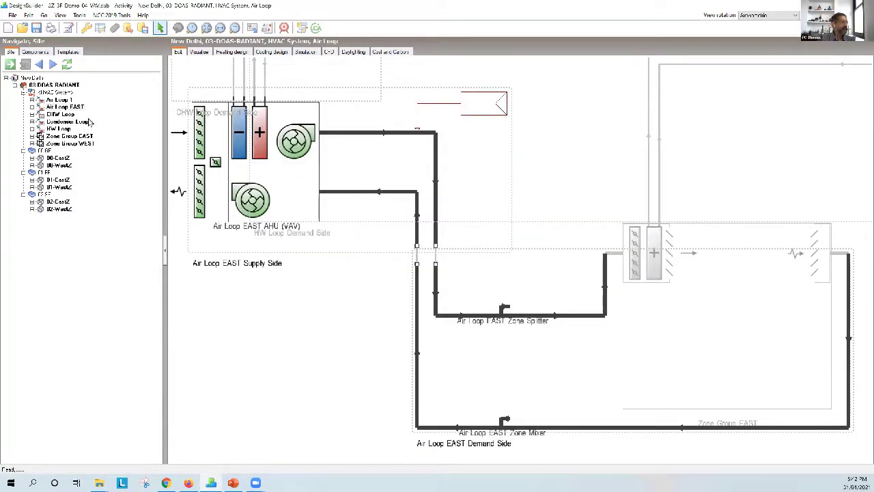
- On the cloned air loop's demand side, connect the zone splitter to the supply inlet of Zone Group WEST
left_click(68, 100)
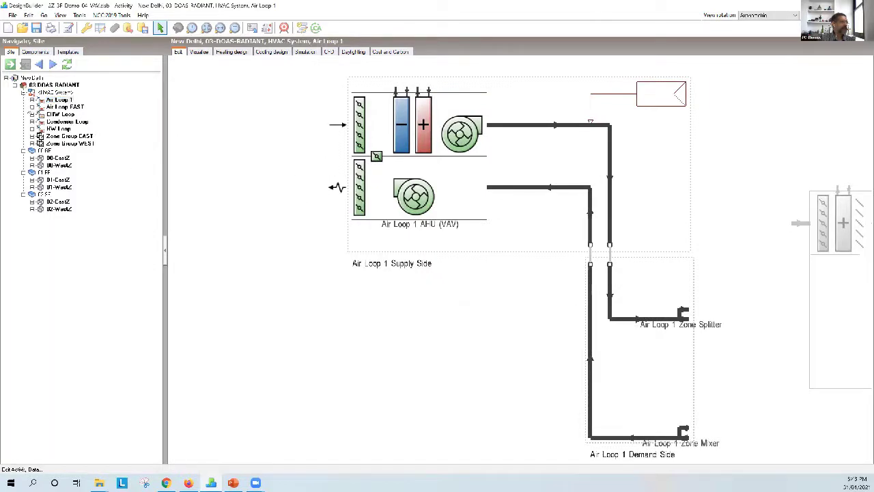
left_click(32, 101)
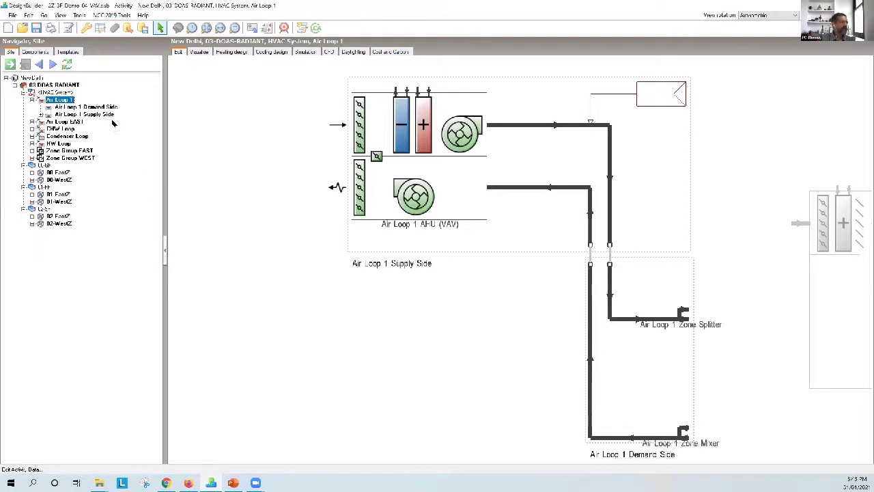
left_click(86, 108)
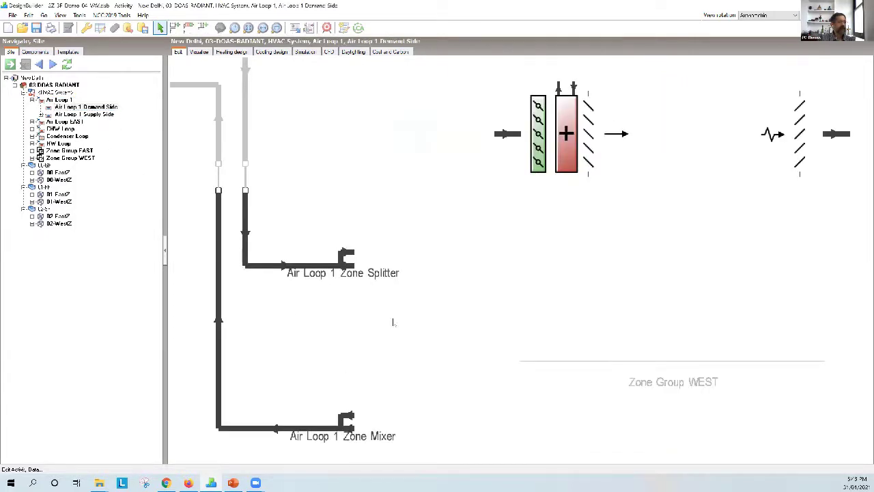
scroll(393, 322, "down", 3)
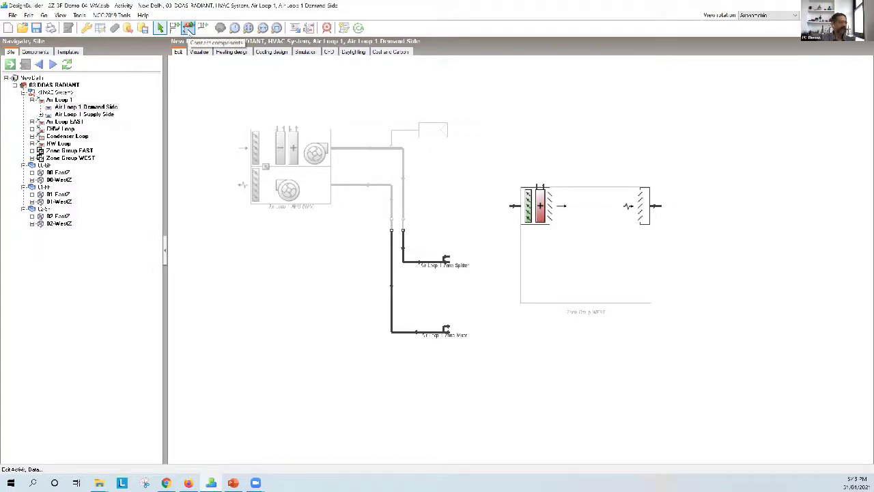
left_click(188, 30)
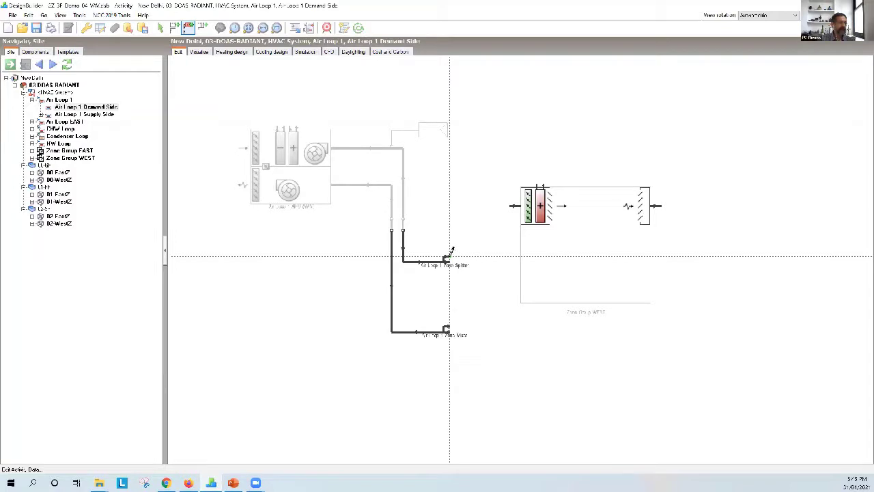
left_click(449, 254)
left_click(516, 203)
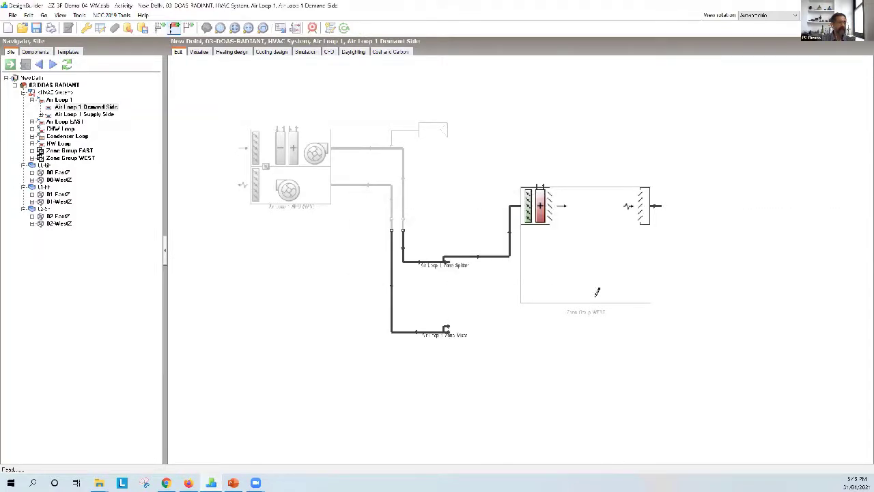
- Connect the return outlet of Zone Group WEST to the cloned air loop's zone mixer, routing the duct below the zone group
left_click(664, 201)
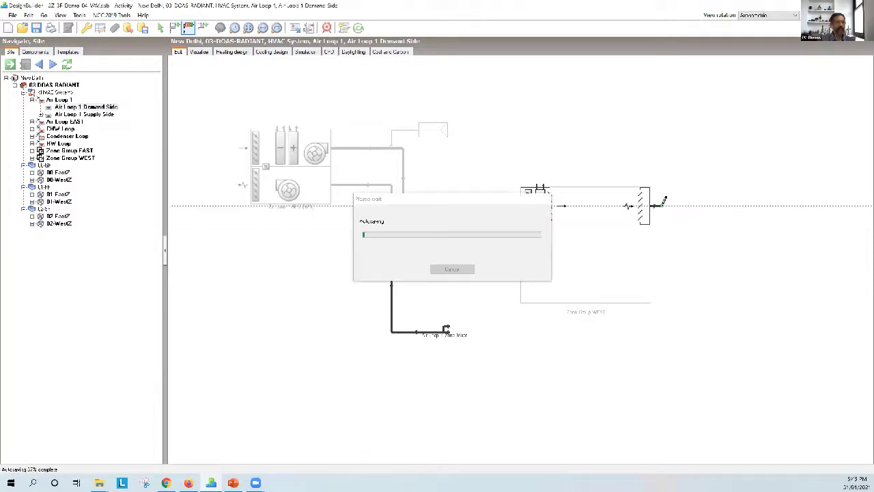
left_click(667, 202)
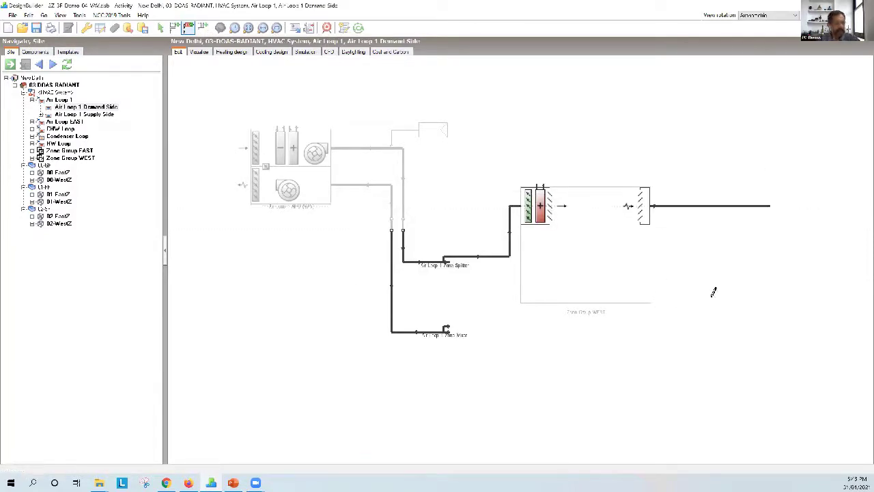
left_click(617, 319)
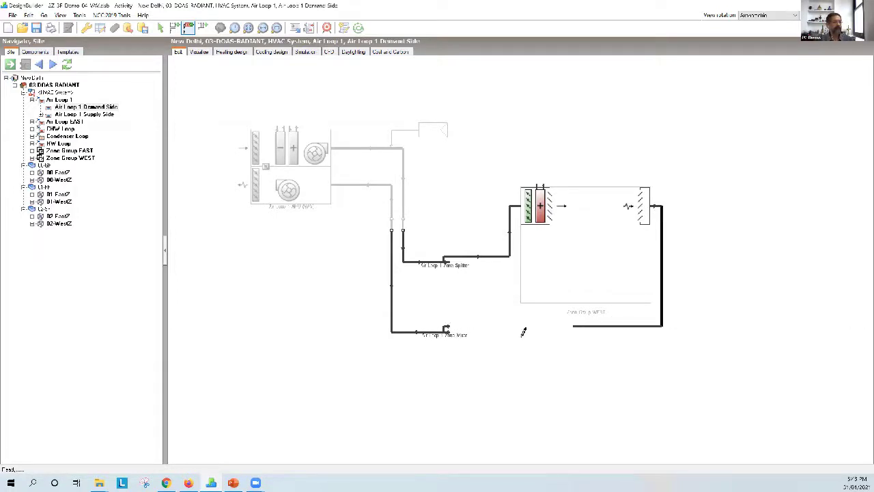
left_click(452, 321)
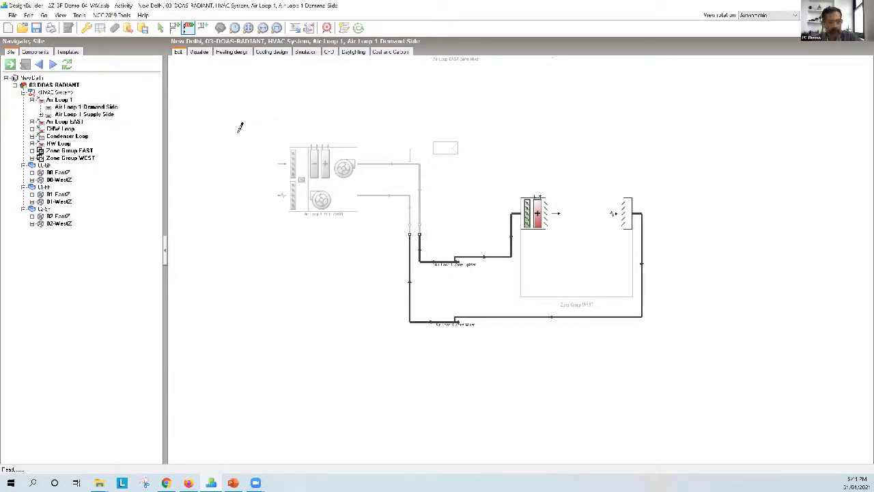
key("Escape")
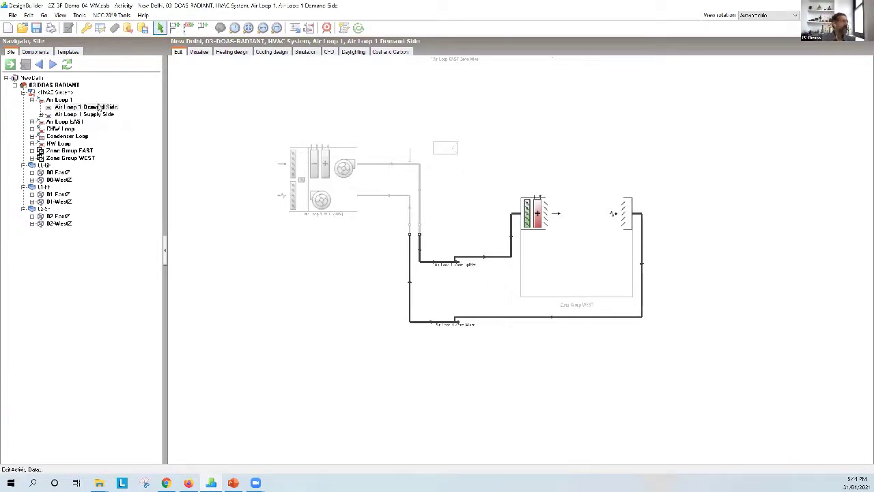
- Rename the cloned air loop that serves the west zones as Air Loop WEST
left_click(63, 100)
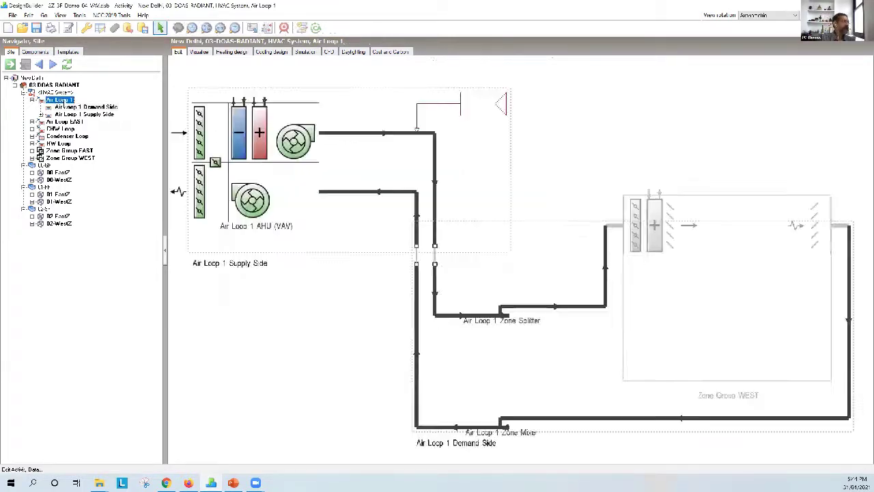
right_click(226, 322)
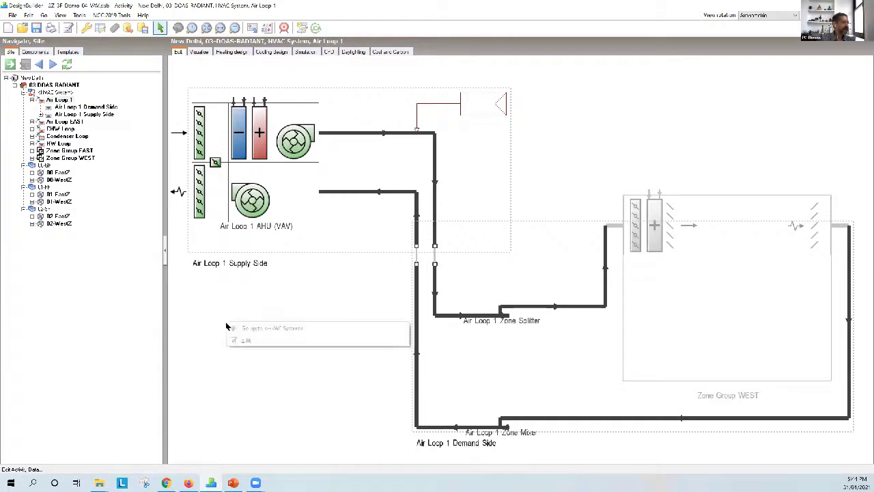
left_click(242, 340)
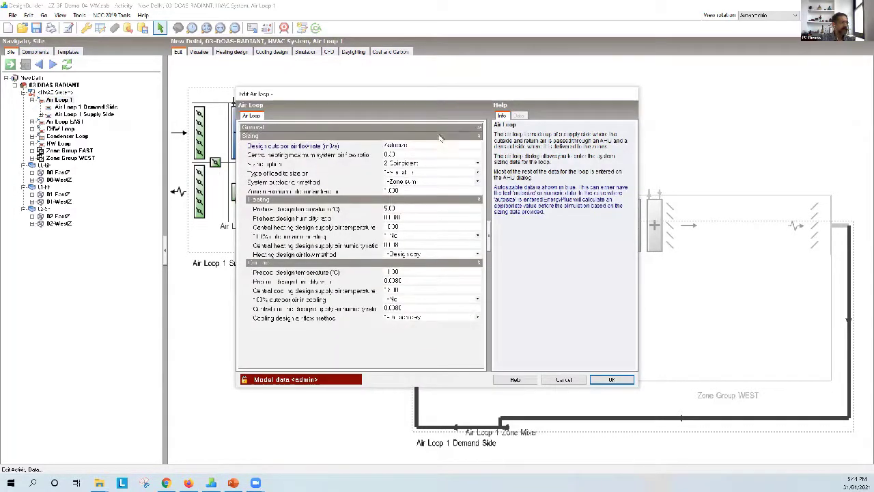
scroll(435, 125, "up", 1)
left_click(431, 138)
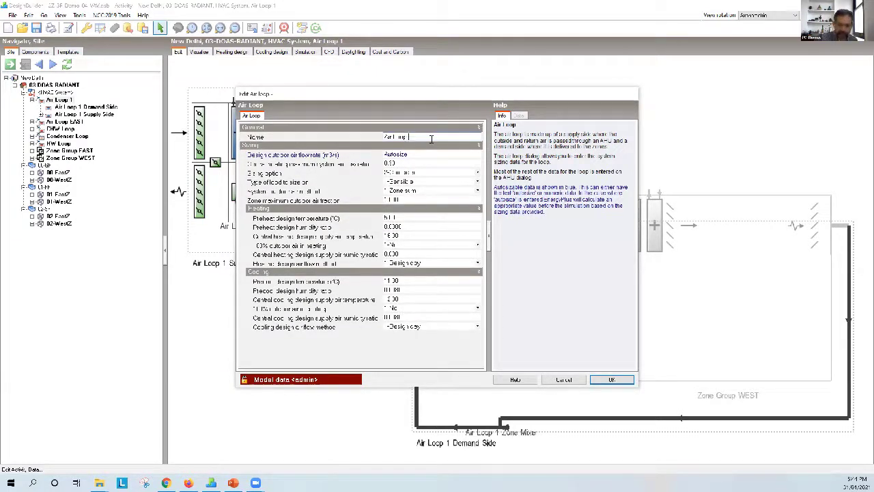
type("WEST")
key("Tab")
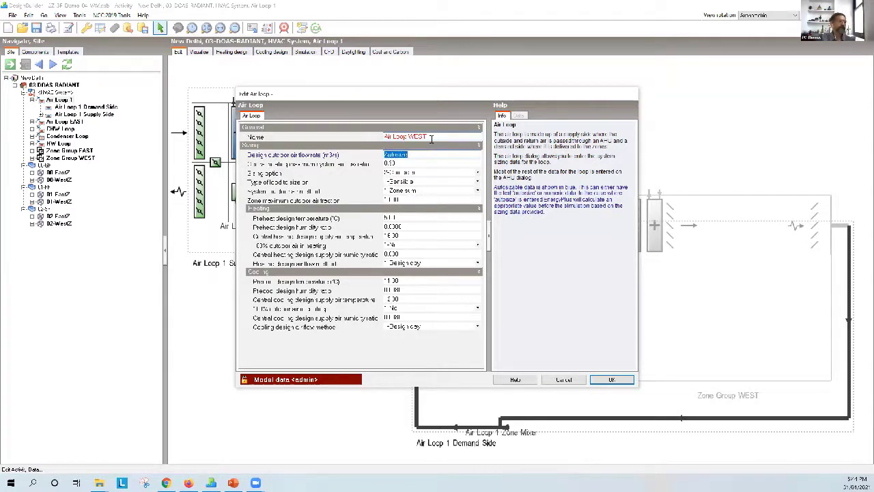
left_click(612, 381)
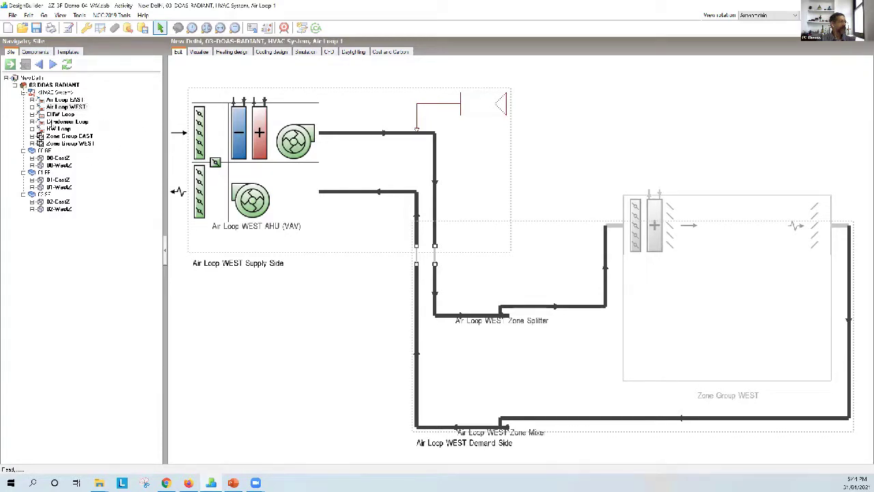
- On the CHW loop's demand side, connect the demand splitter to the Air Loop WEST AHU's cooling coil inlet, routing the pipe around the EAST AHU
left_click(31, 114)
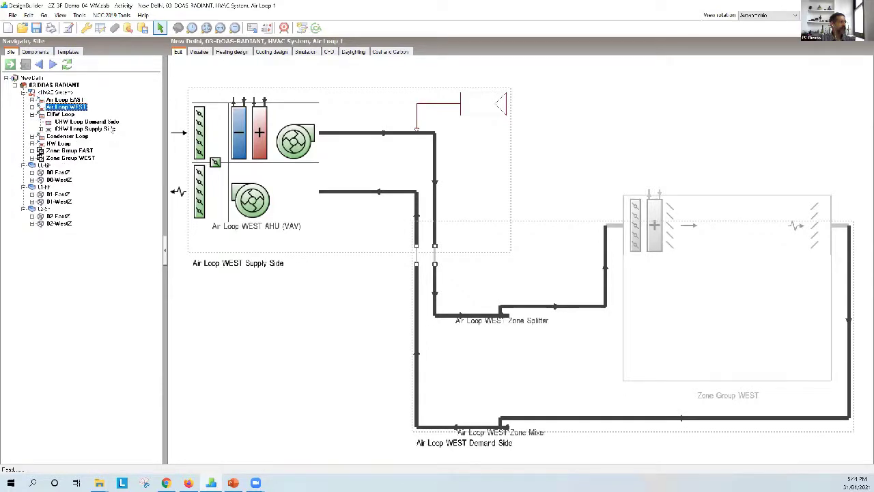
left_click(85, 121)
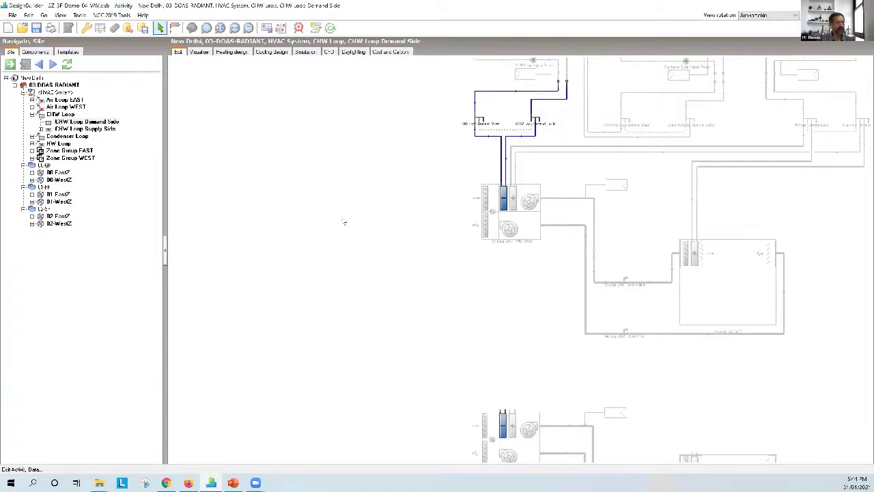
scroll(445, 104, "down", 3)
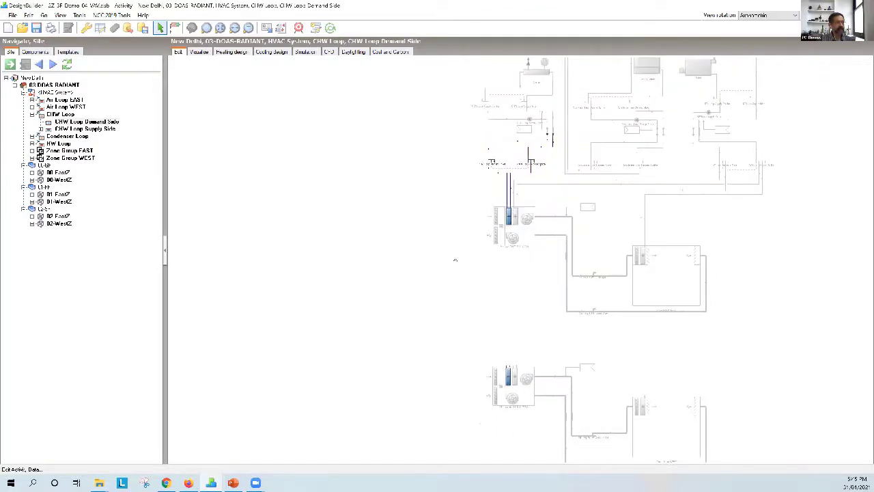
scroll(455, 253, "up", 2)
scroll(453, 255, "up", 1)
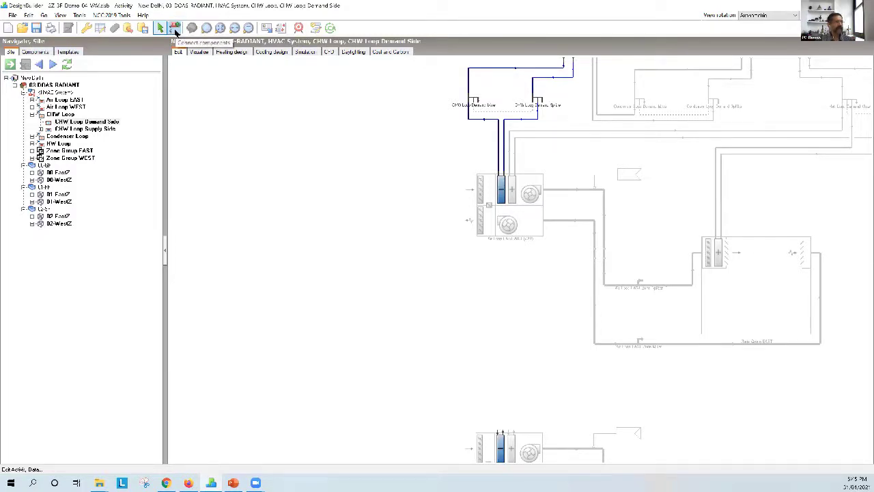
left_click(175, 30)
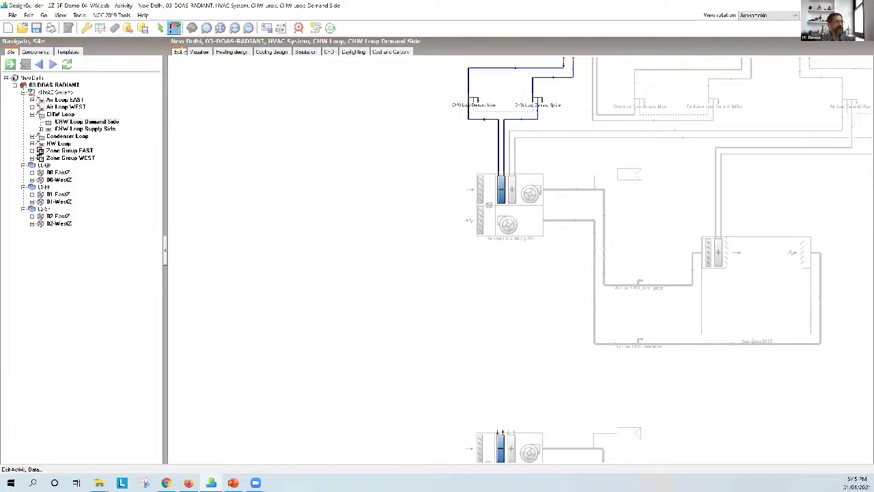
left_click(546, 121)
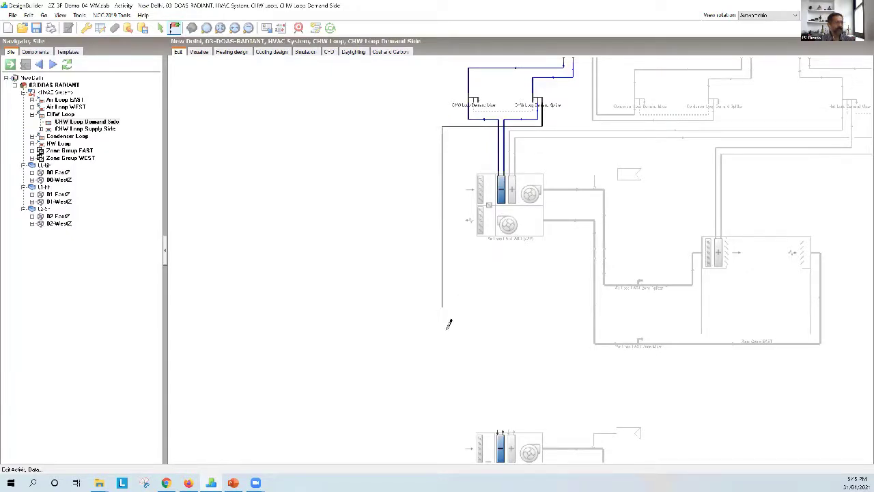
left_click(443, 405)
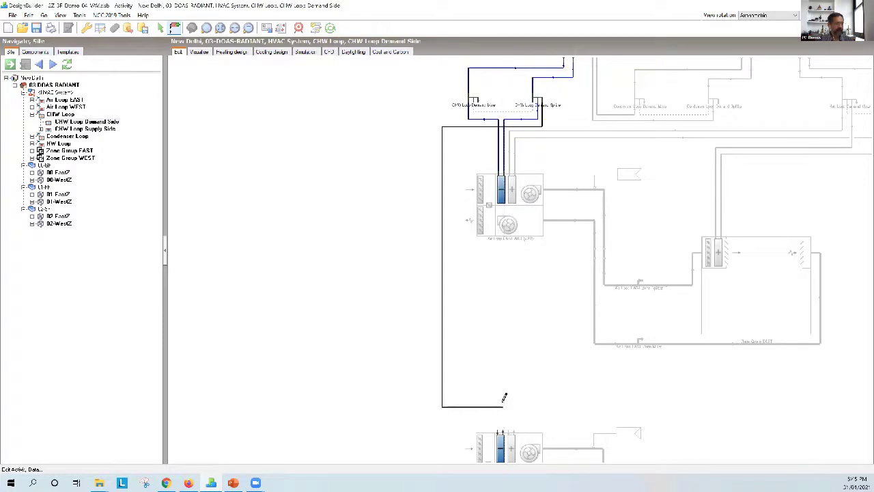
left_click(504, 406)
left_click(504, 424)
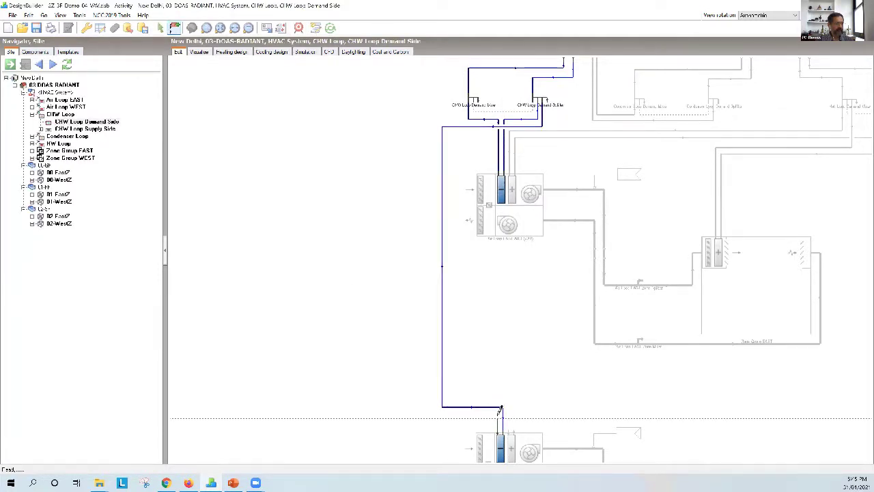
- Connect the WEST AHU's cooling coil outlet to the CHW loop demand mixer, running the pipe alongside the new supply pipe
left_click(499, 409)
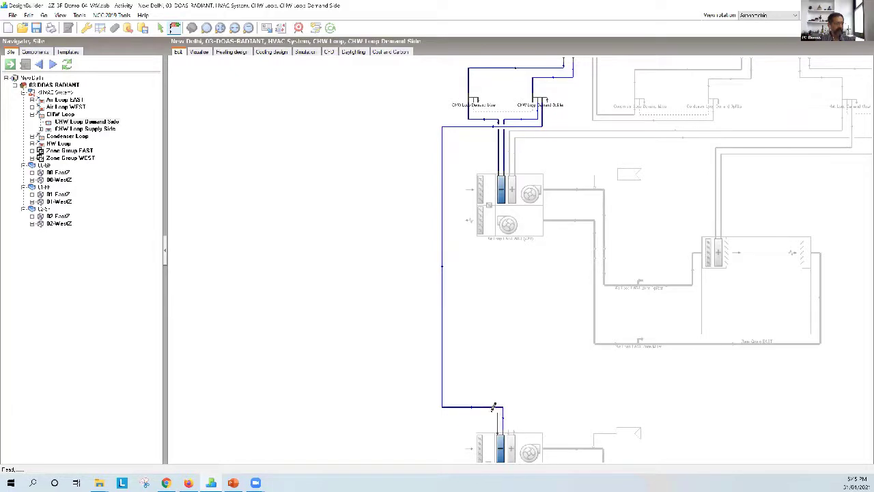
left_click(436, 408)
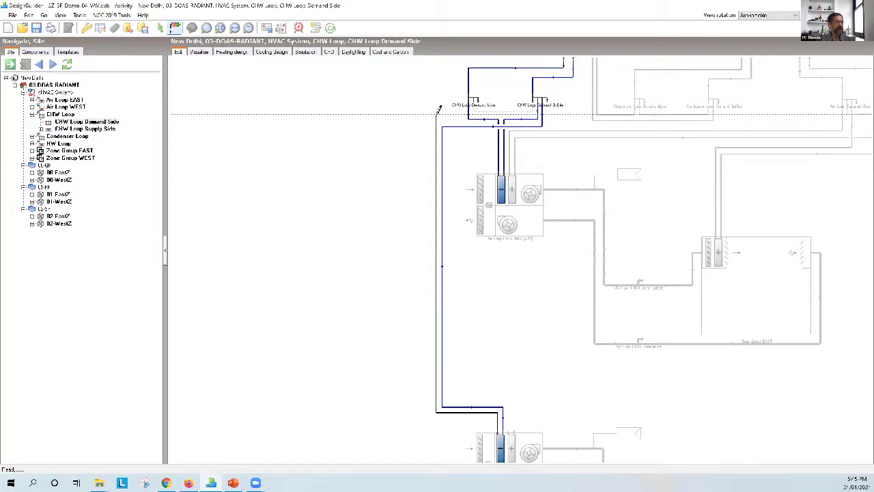
left_click(437, 114)
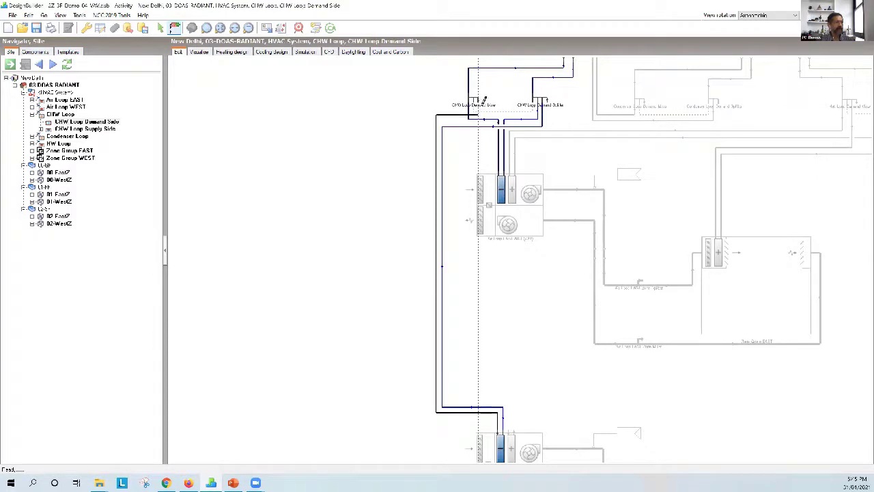
left_click(484, 97)
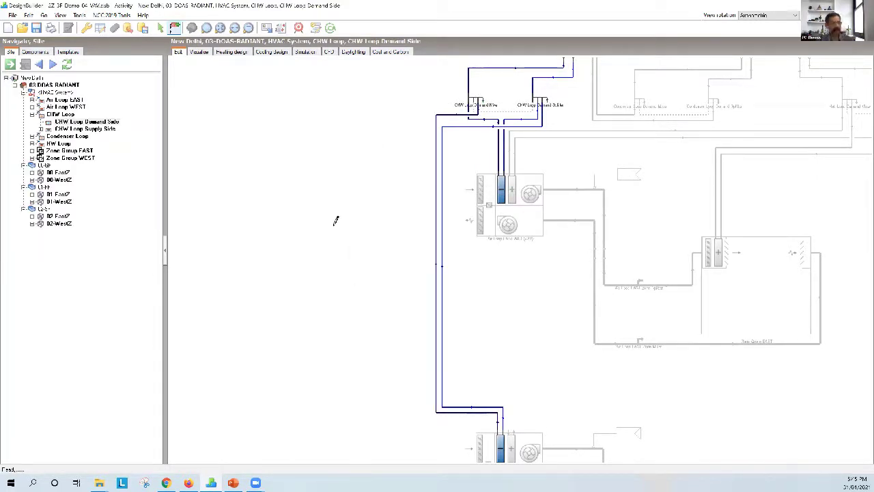
- On the HW loop's demand side, connect the demand splitter to the WEST AHU's heating coil inlet, routing the pipe below Zone Group EAST
scroll(333, 222, "down", 4)
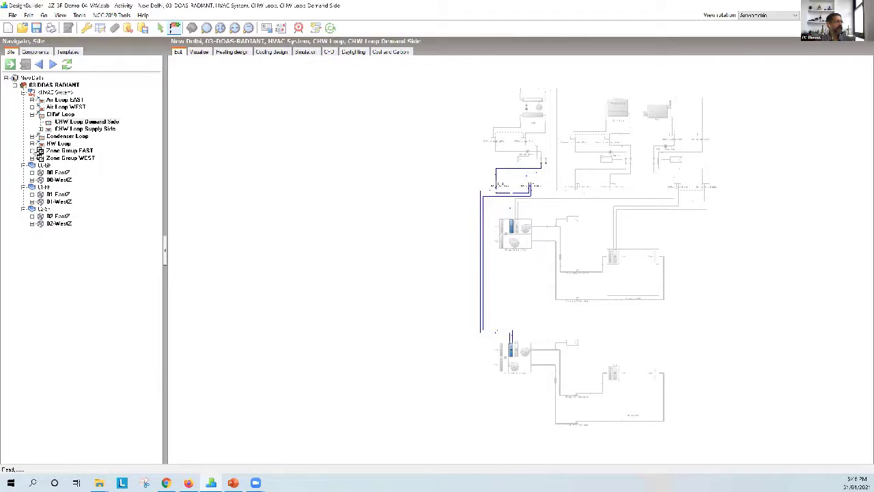
left_click(32, 144)
left_click(59, 143)
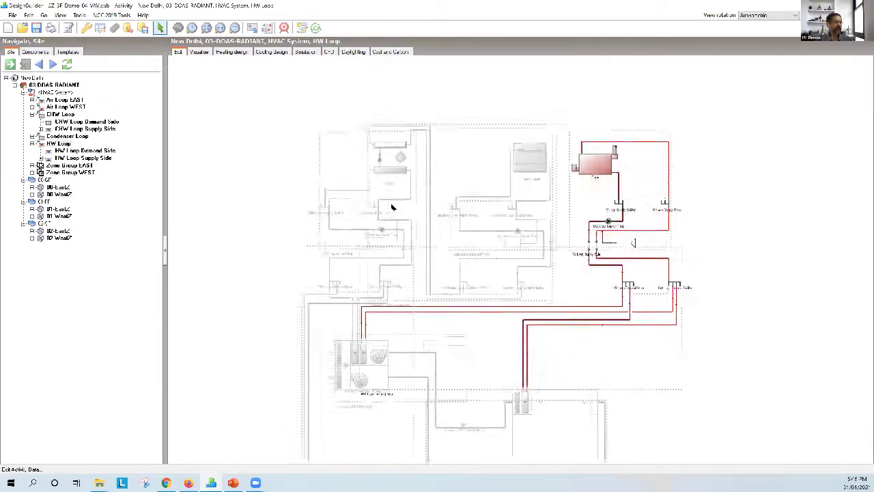
left_click(220, 27)
left_click_drag(566, 342, 549, 260)
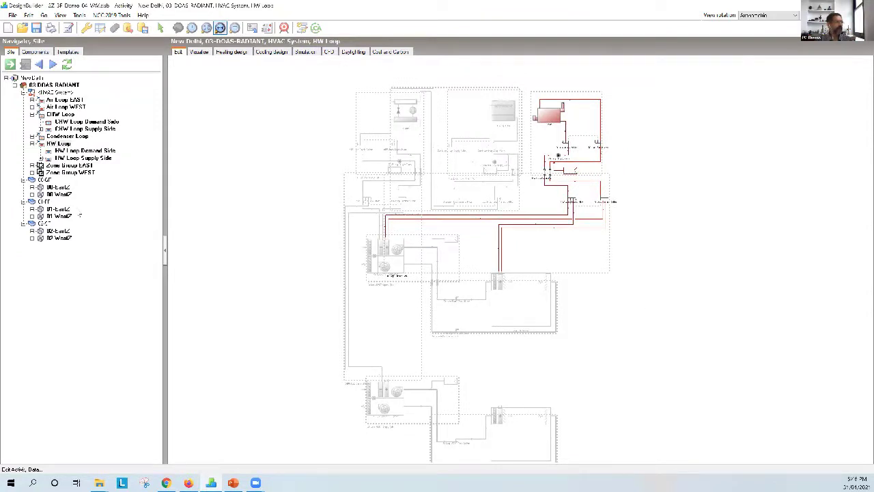
left_click(91, 151)
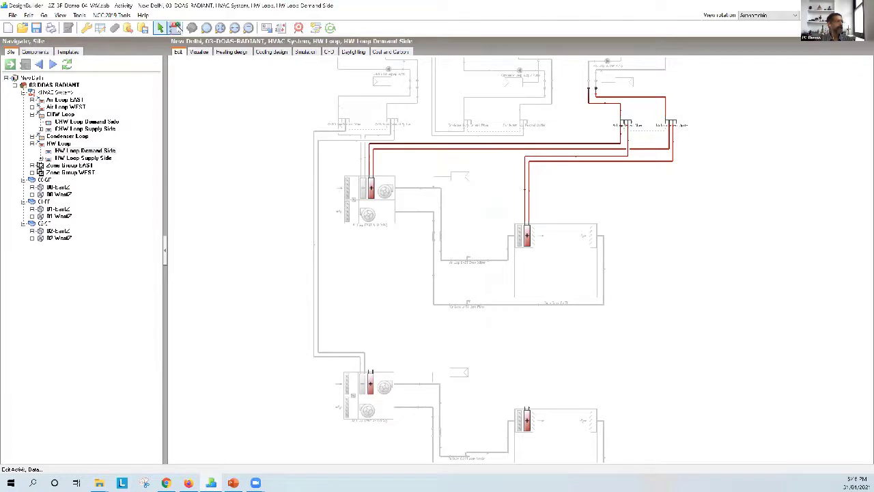
left_click(174, 28)
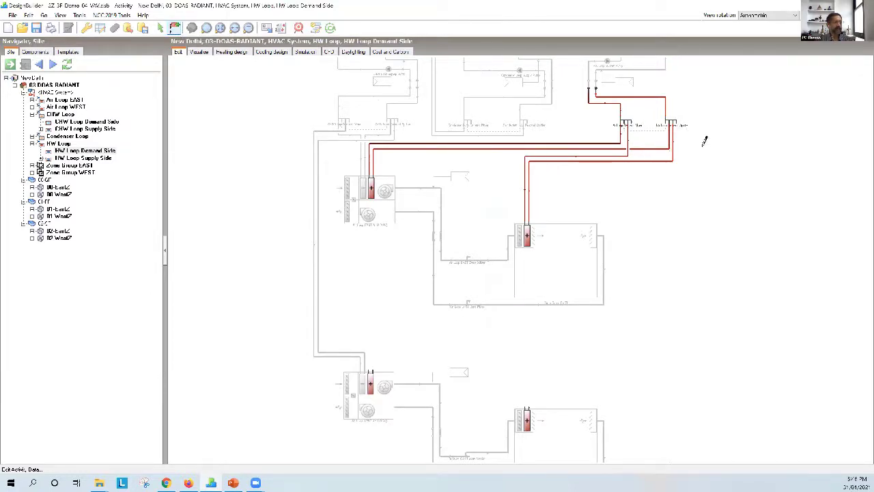
left_click(678, 122)
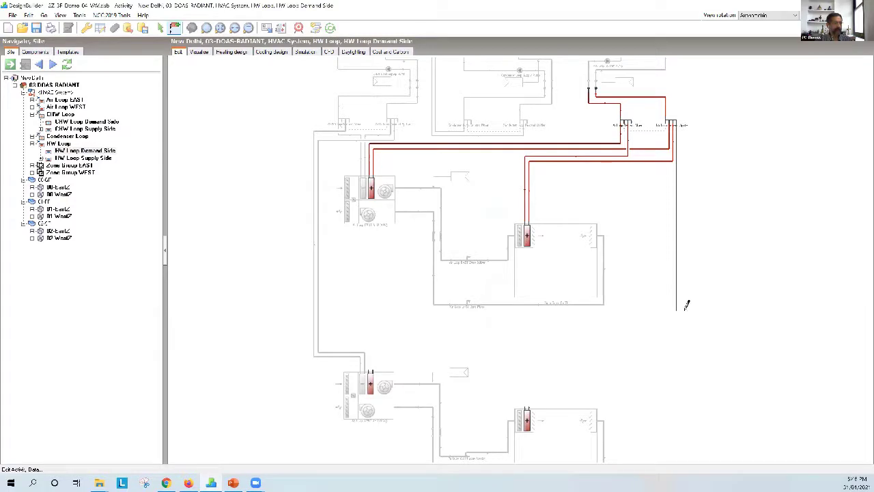
left_click(676, 311)
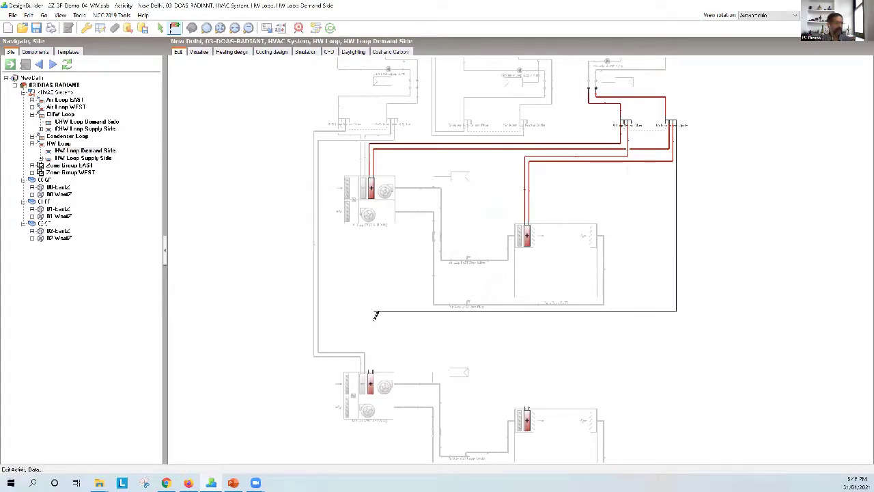
left_click(373, 311)
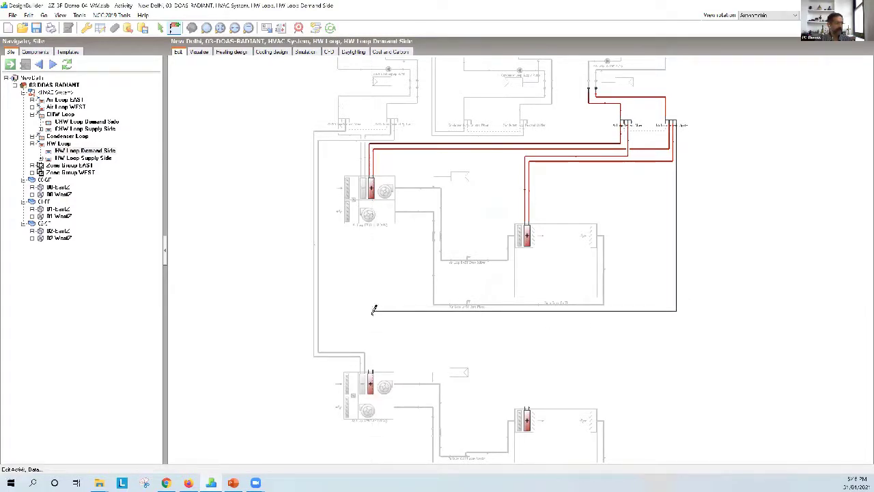
left_click(373, 363)
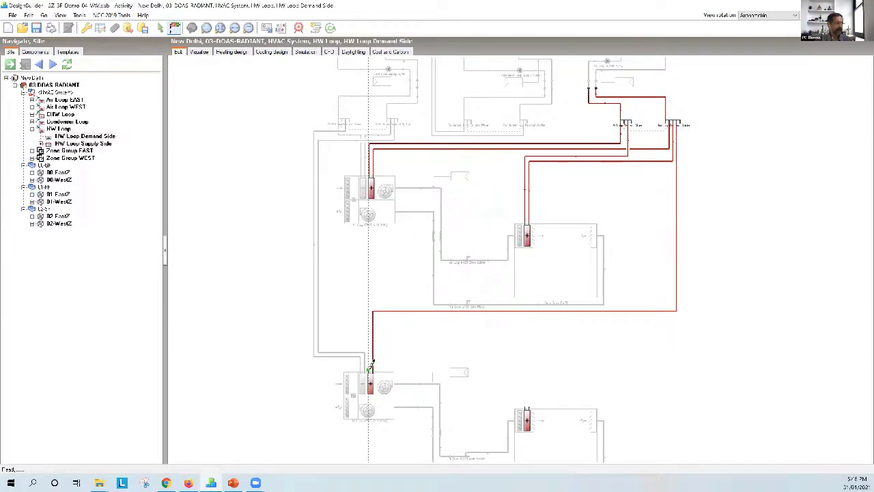
- Connect the WEST AHU's heating coil outlet to the HW loop demand mixer with a return pipe below Zone Group EAST
left_click(369, 373)
left_click(370, 315)
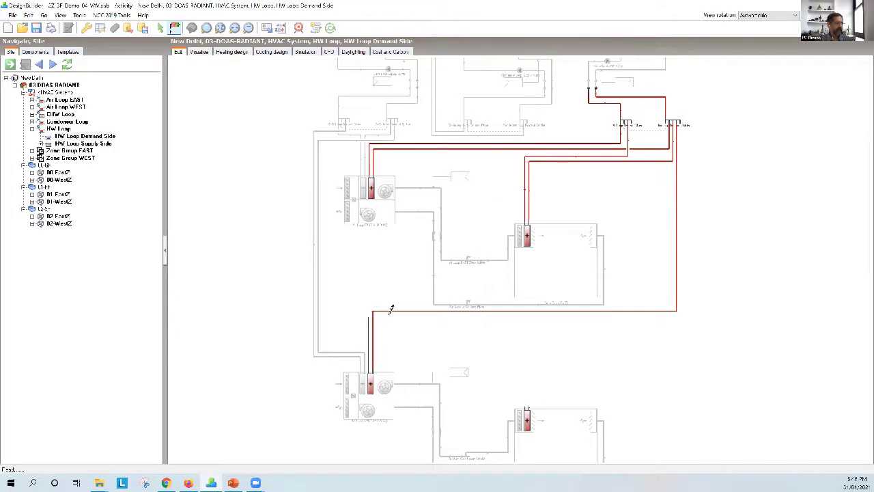
left_click(632, 308)
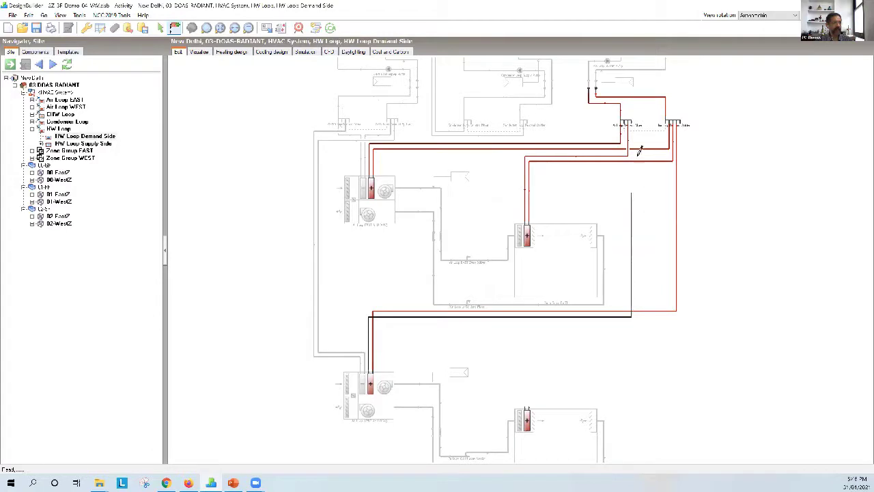
left_click(632, 122)
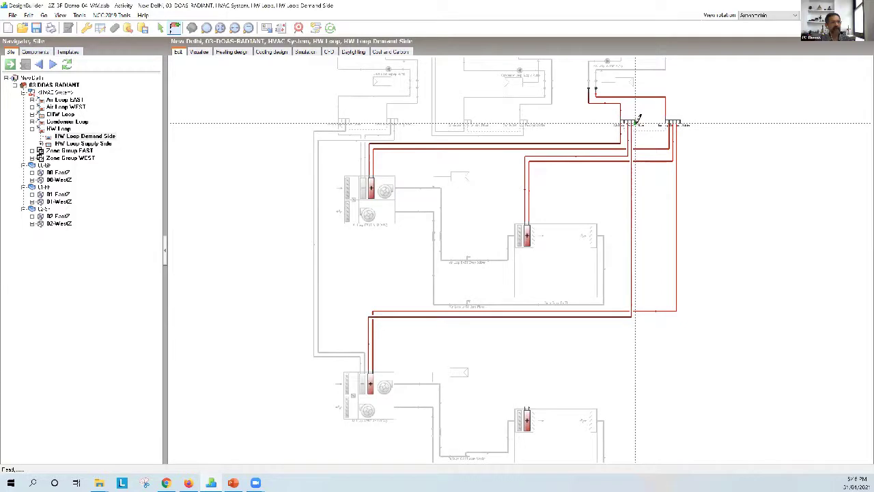
- Connect the HW loop demand mixer to the outlet of Zone Group WEST's reheat coil, routing the pipe above the zone group
left_click(636, 146)
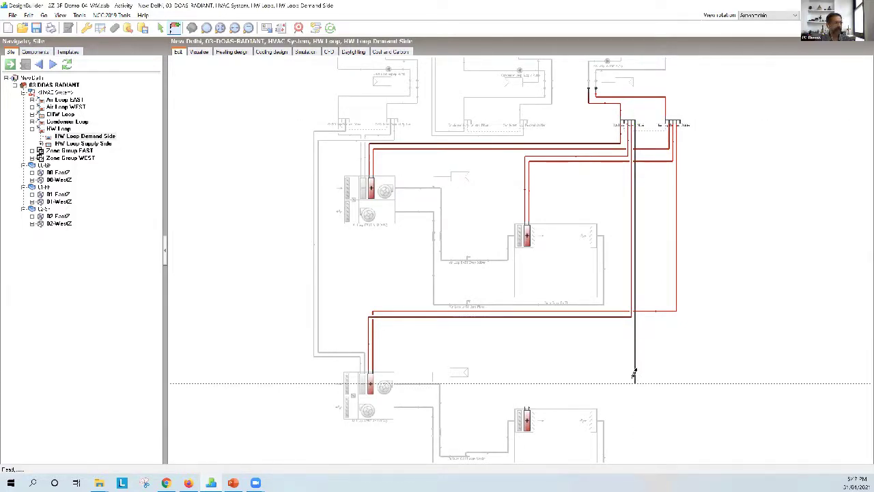
left_click(635, 374)
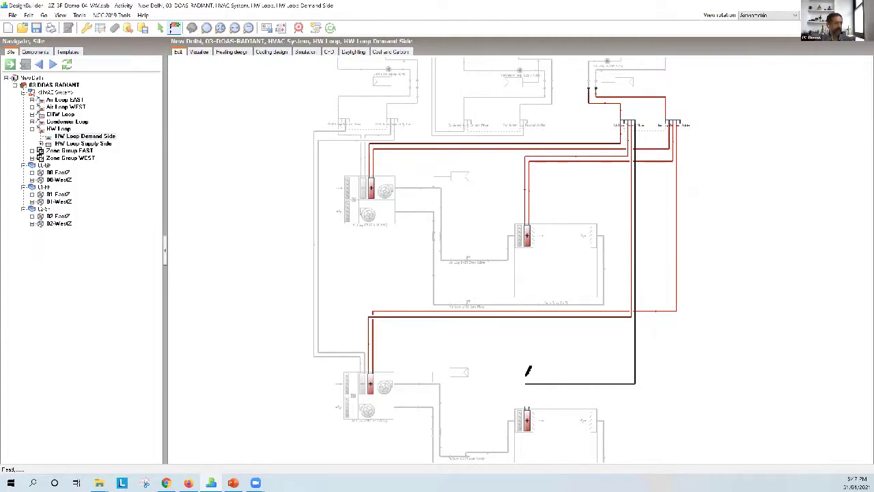
left_click(527, 377)
left_click(530, 403)
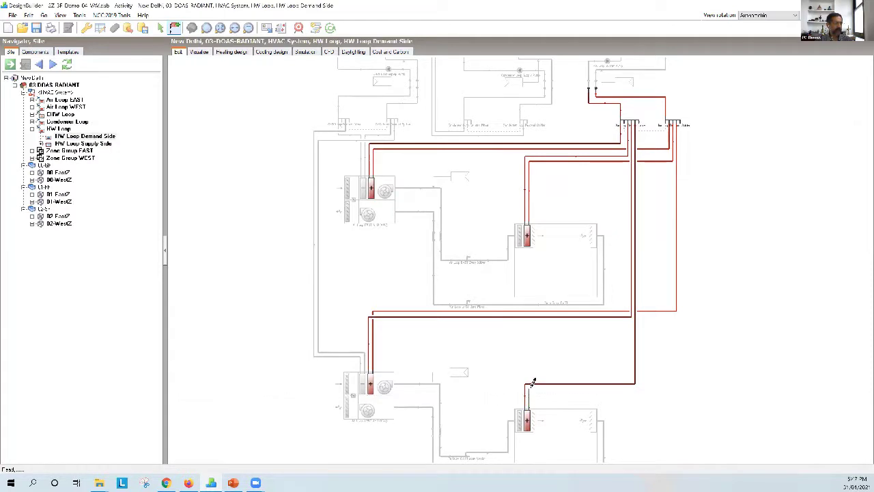
- Connect the inlet of Zone Group WEST's reheat coil to the HW loop demand splitter
left_click(529, 403)
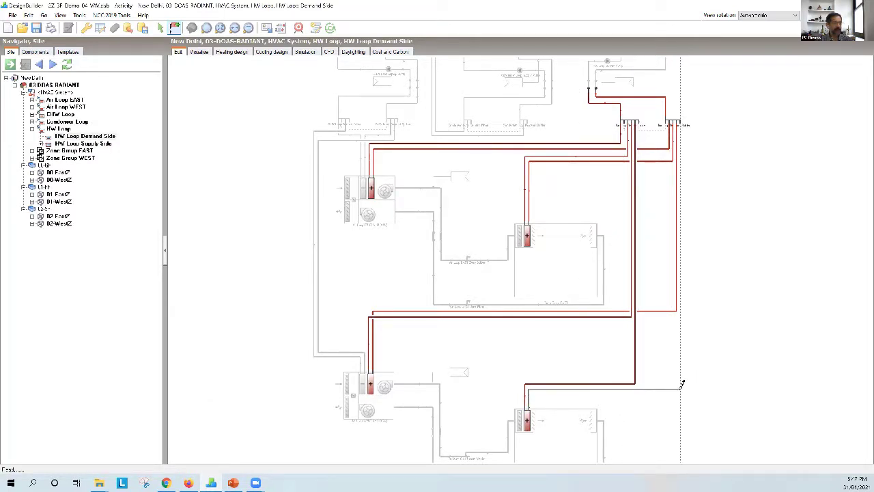
left_click(681, 386)
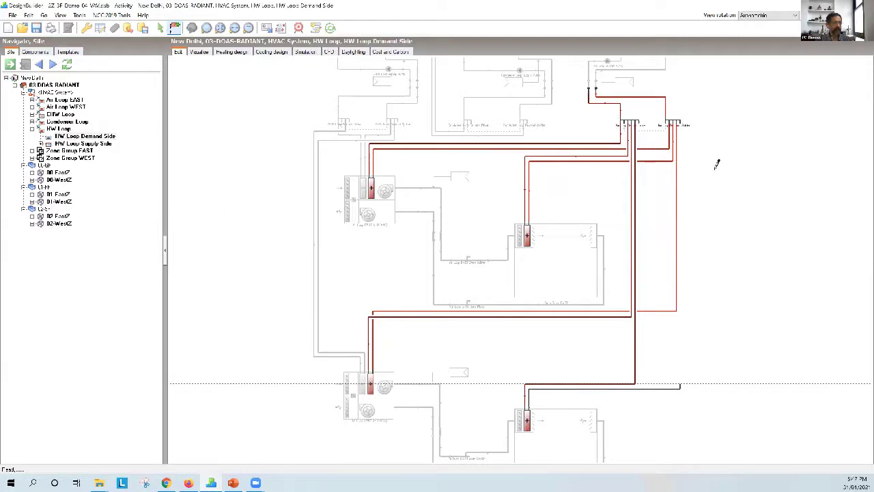
left_click(682, 117)
- Display the complete HVAC system layout and save the model file
scroll(736, 219, "down", 3)
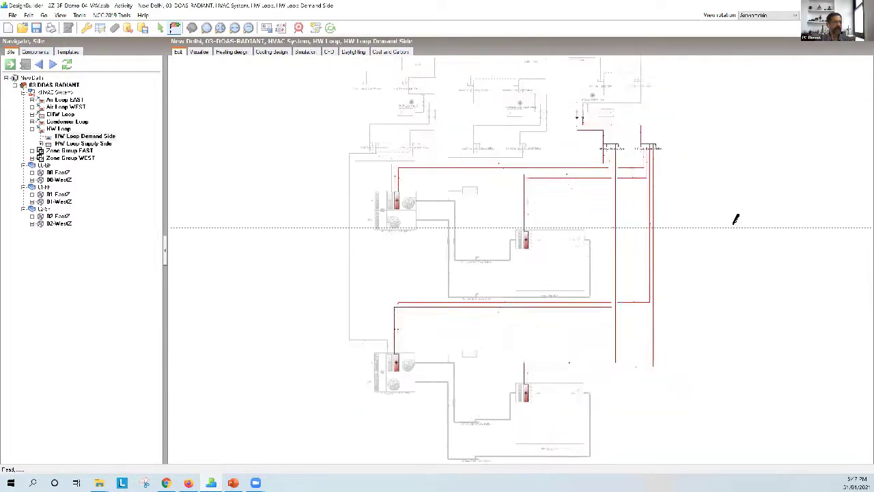
scroll(736, 219, "down", 1)
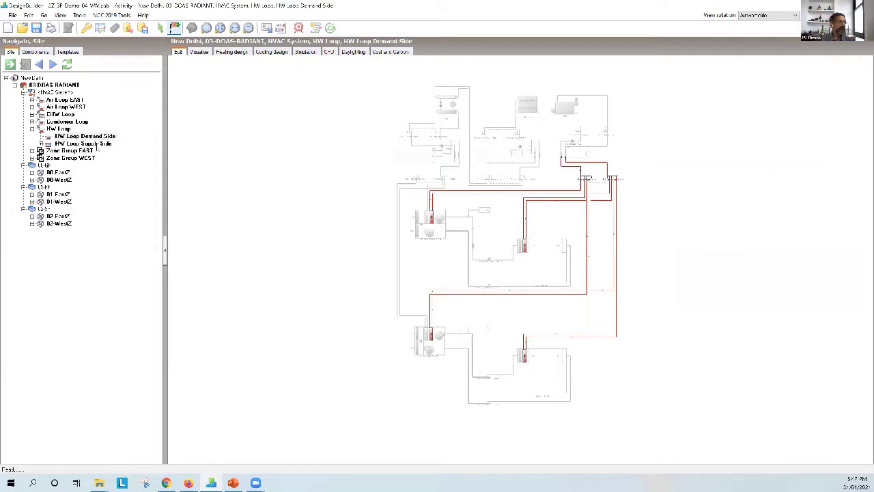
left_click(62, 93)
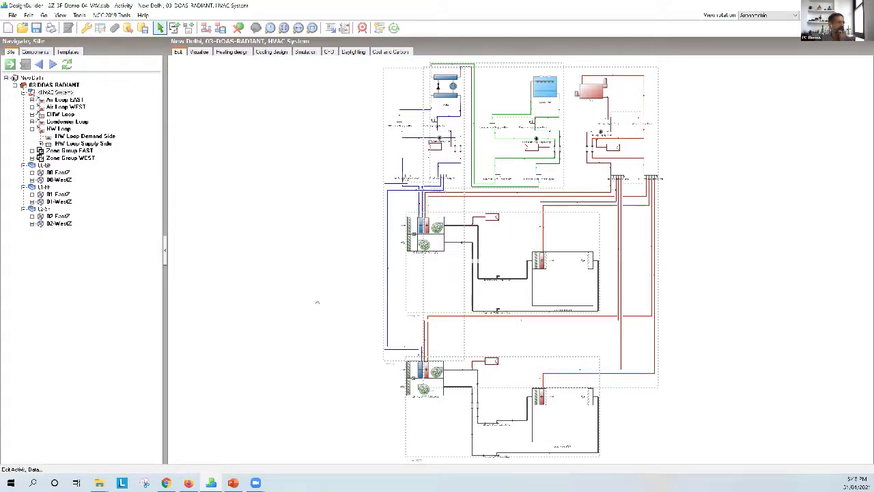
left_click(37, 29)
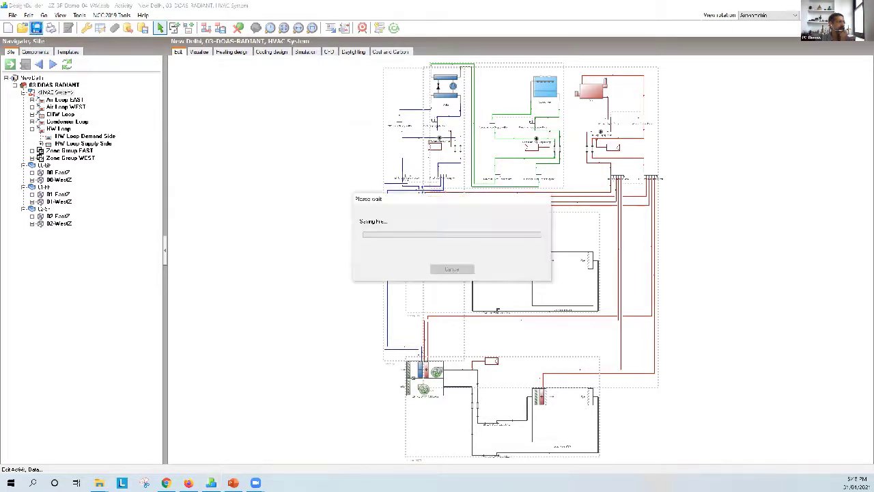
- Rename the building 03-DOAS-RADIANT as 04-VAV and save the model file
left_click(55, 85)
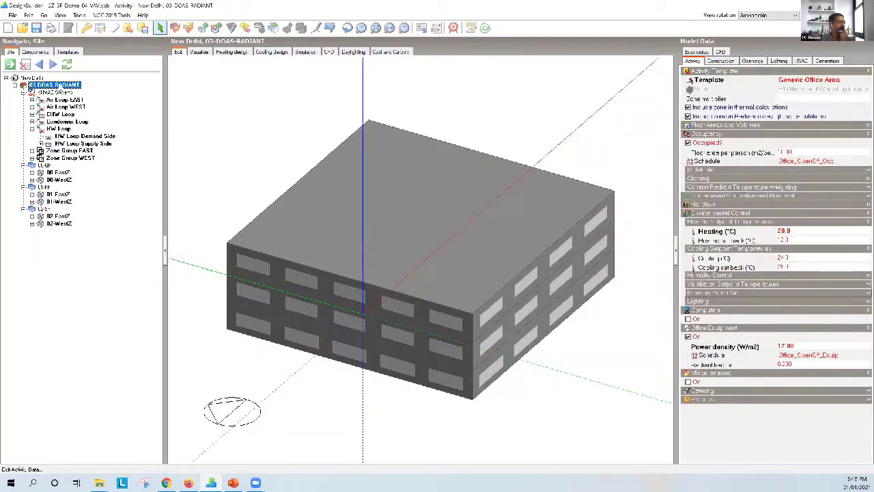
left_click(60, 85)
left_click(38, 87)
key("BackSpace")
type("4")
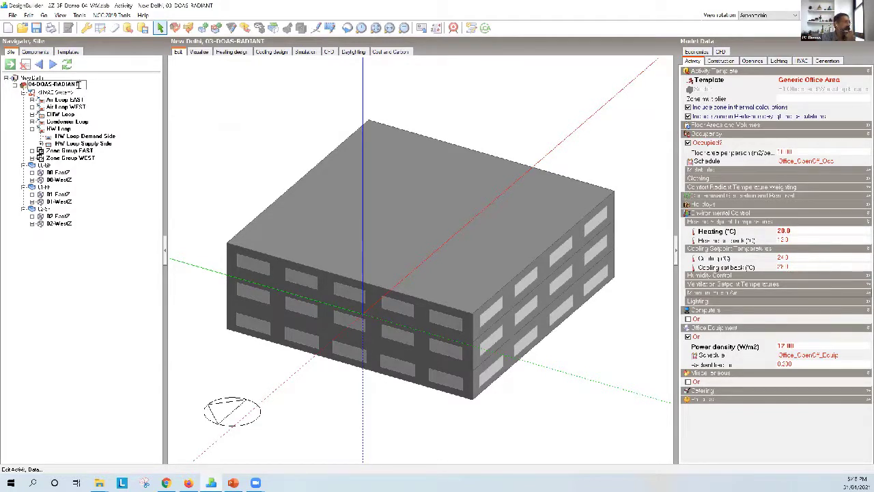
key("Return")
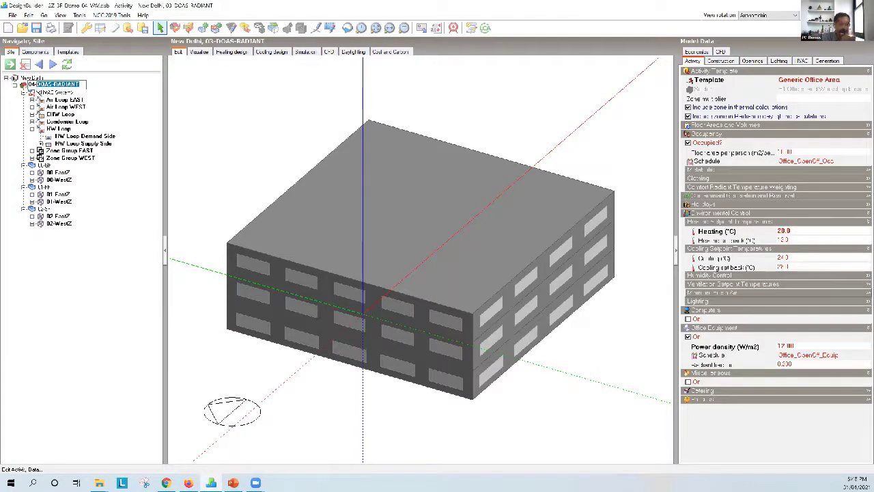
type("04-VAV")
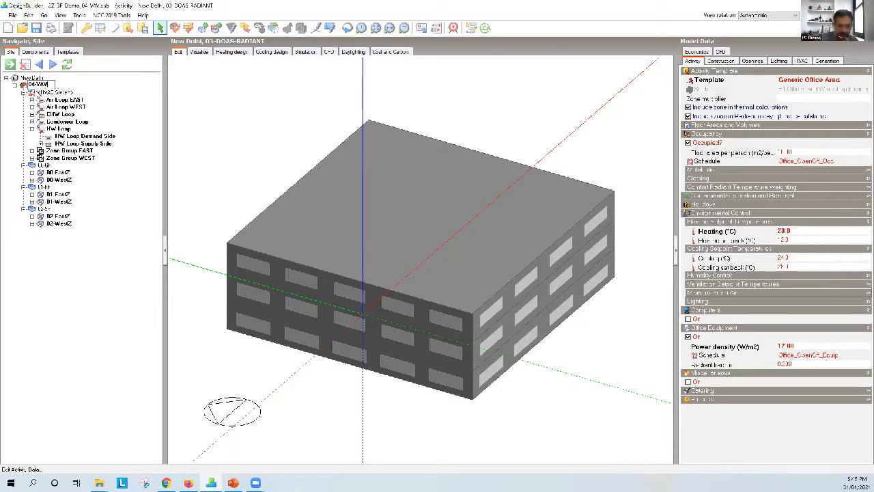
key("Return")
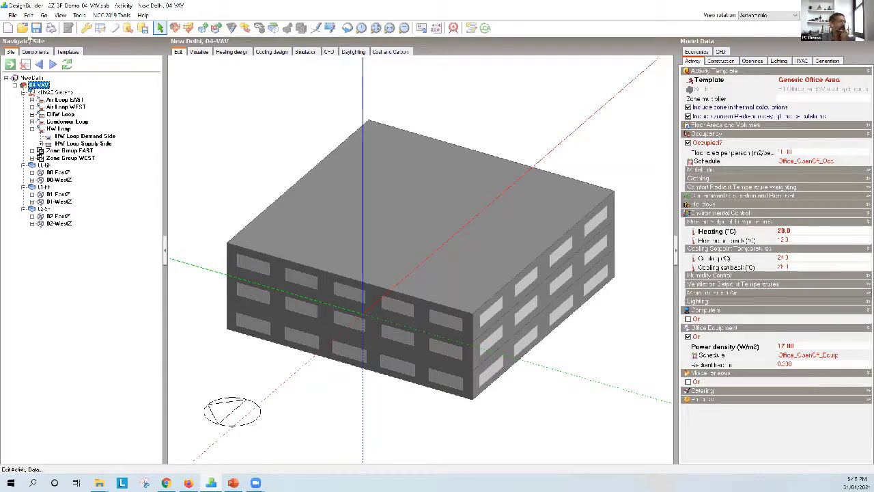
left_click(36, 28)
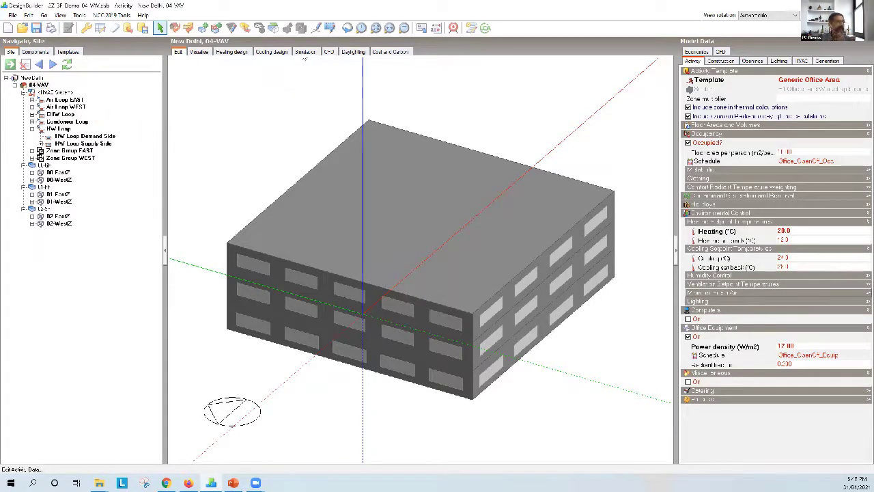
- Run the building simulation for June with monthly and hourly output intervals
left_click(306, 53)
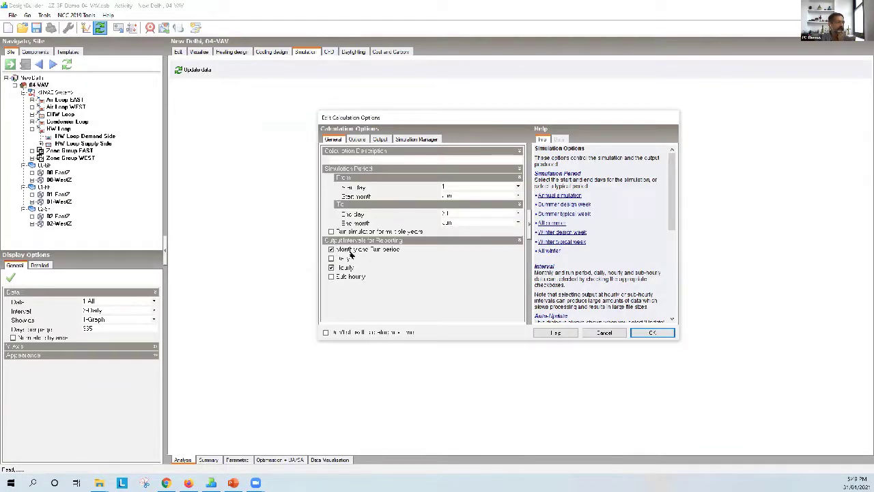
left_click(653, 333)
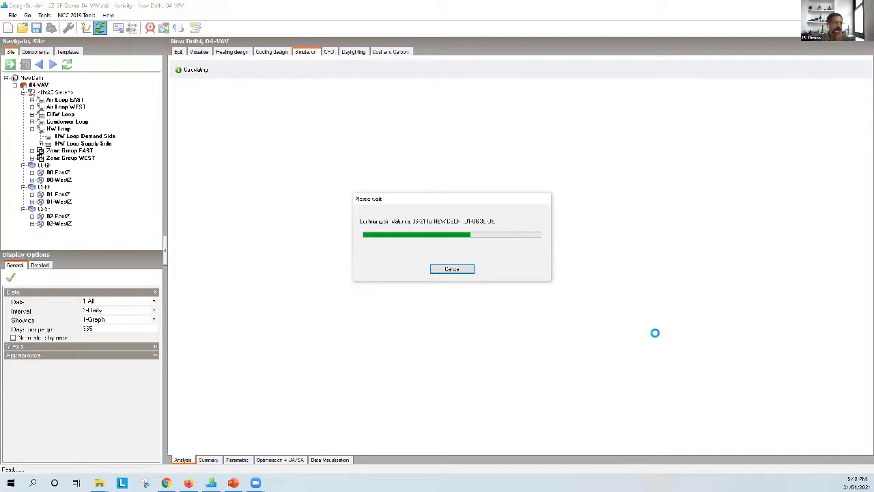
left_click(467, 269)
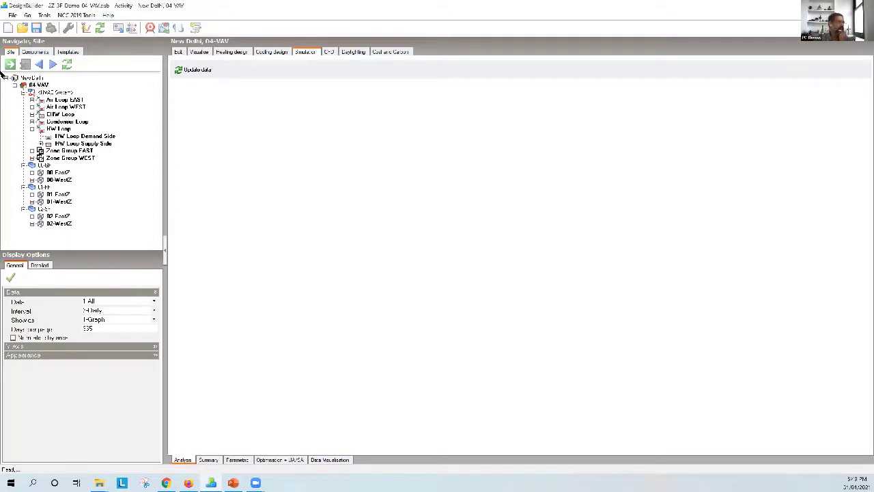
- Open the eplusout.eso results from the EnergyPlus folder in DesignBuilder Results Viewer and review the End Uses summary
left_click(12, 15)
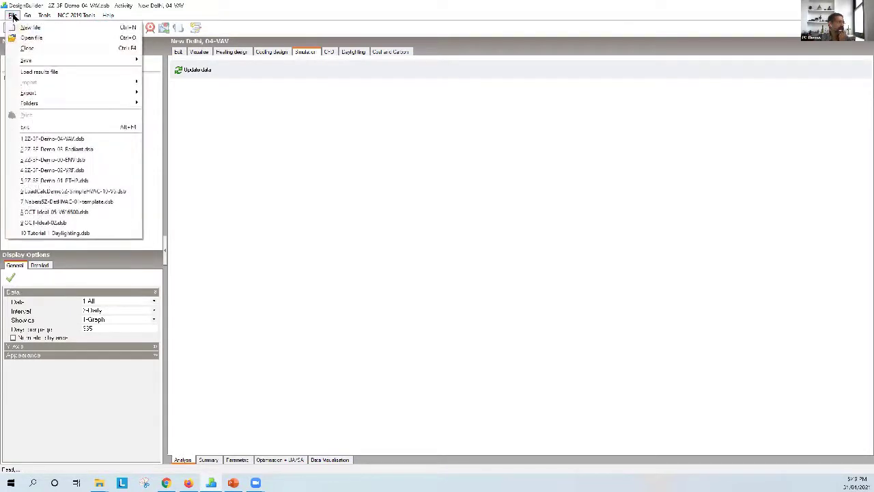
mouse_move(30, 104)
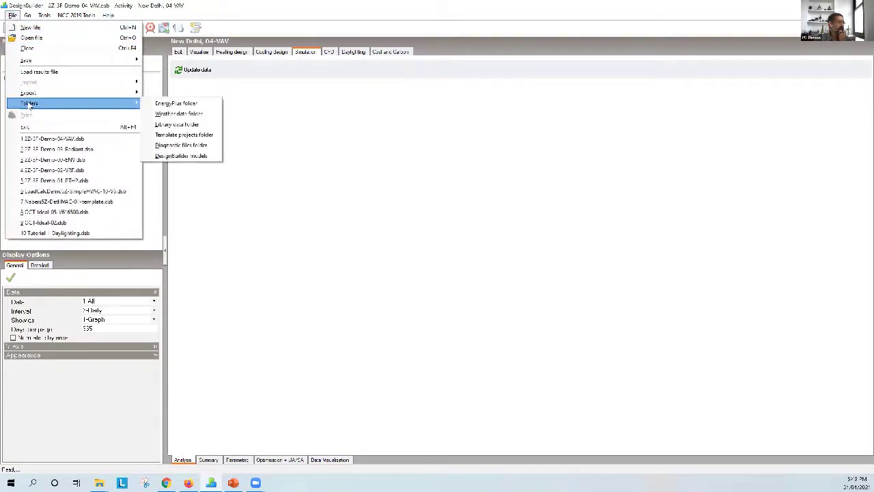
left_click(161, 103)
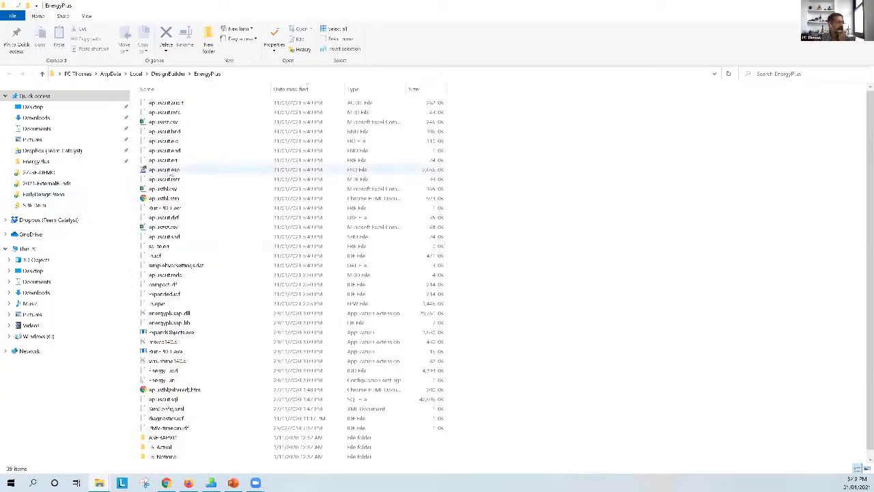
left_click(168, 172)
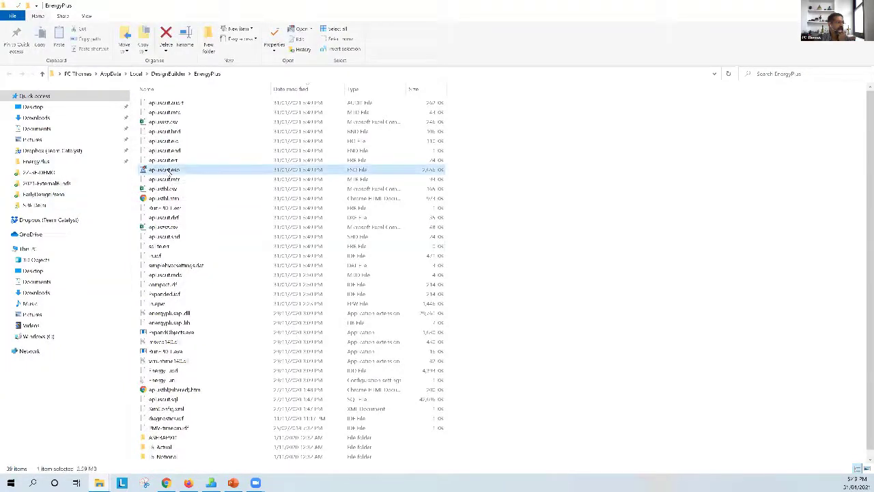
double_click(167, 170)
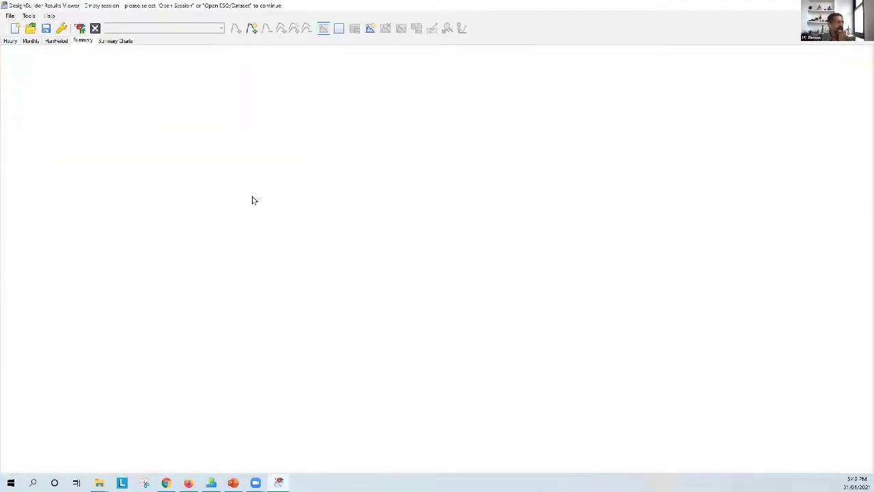
scroll(253, 200, "down", 5)
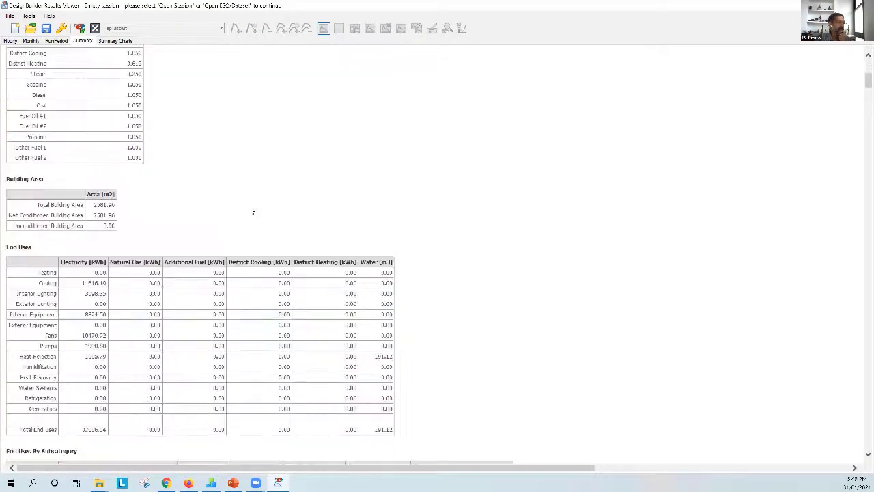
scroll(253, 212, "down", 1)
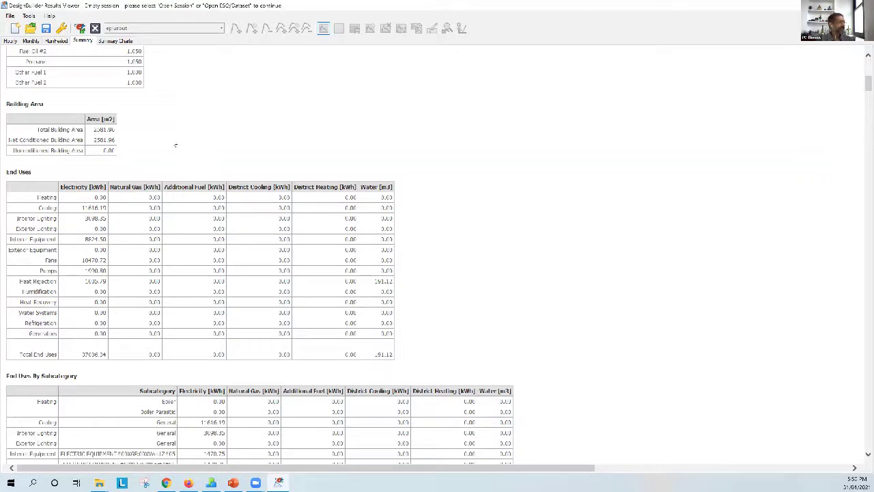
- Plot the chiller's hourly Chiller Evaporator Cooling Rate in a new graph
left_click(8, 41)
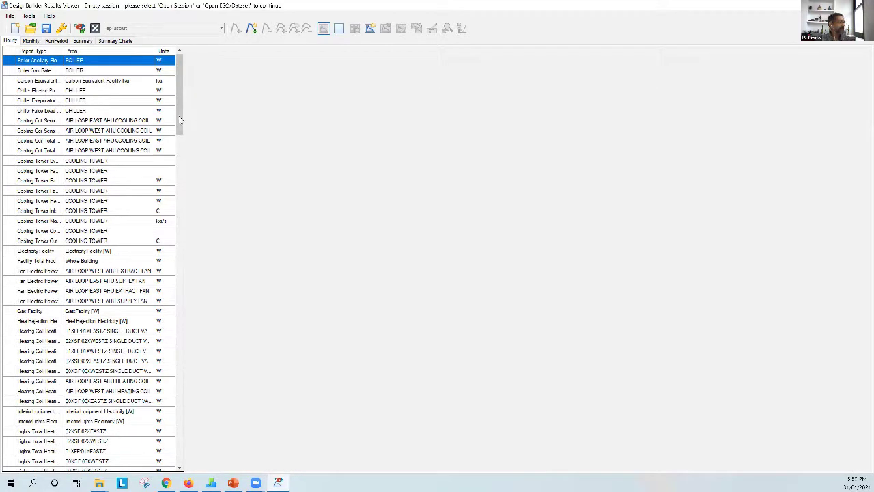
left_click_drag(182, 114, 214, 116)
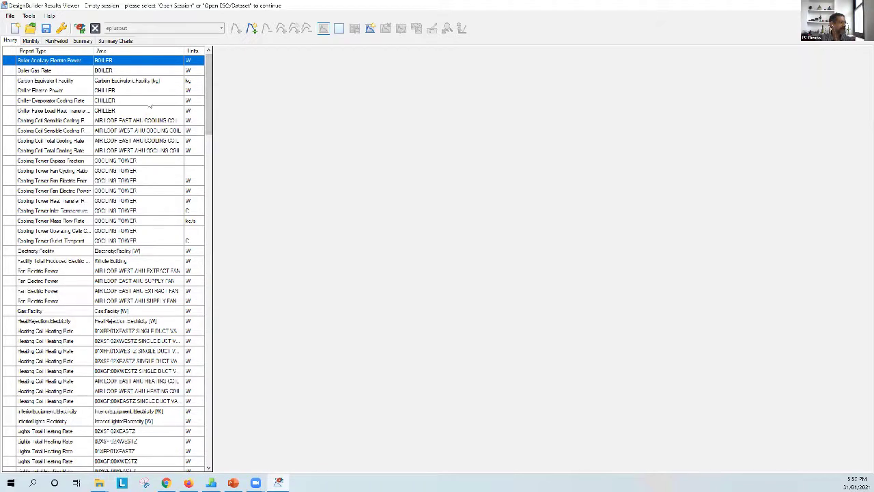
left_click(150, 103)
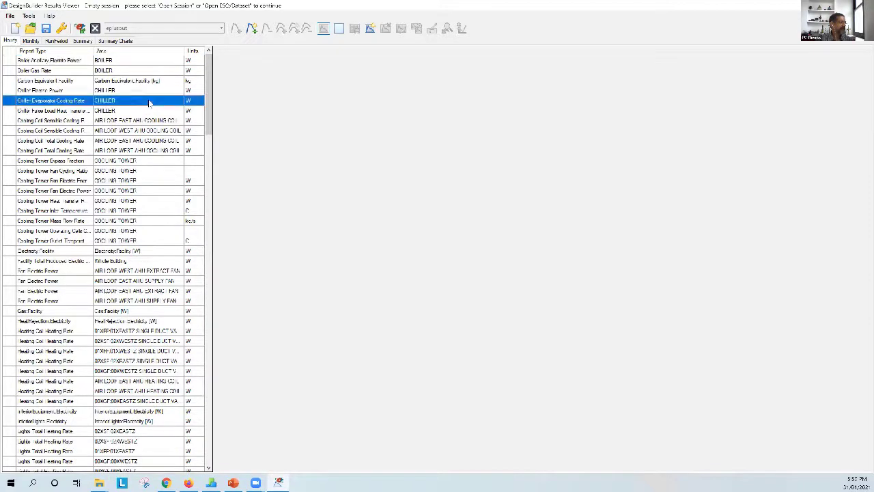
left_click(251, 28)
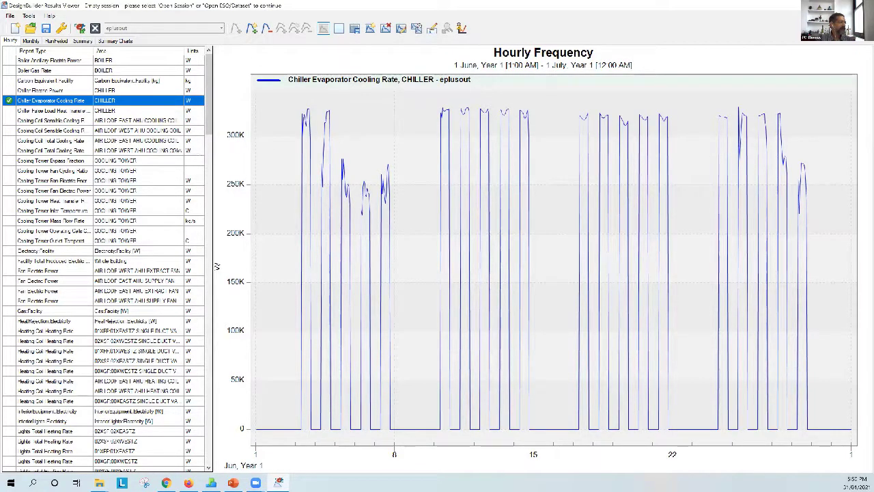
- Add the Cooling Coil Total Cooling Rate of the Air Loop EAST and Air Loop WEST AHU cooling coils to the chiller graph
left_click(174, 141)
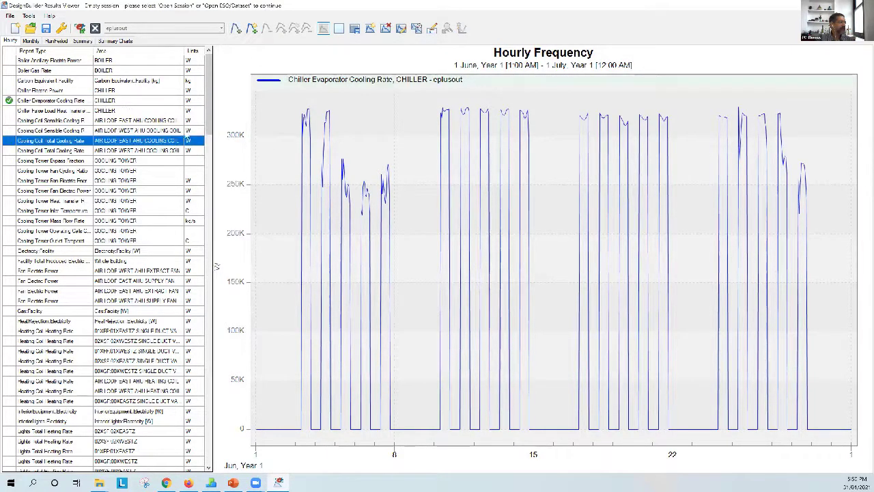
left_click(235, 29)
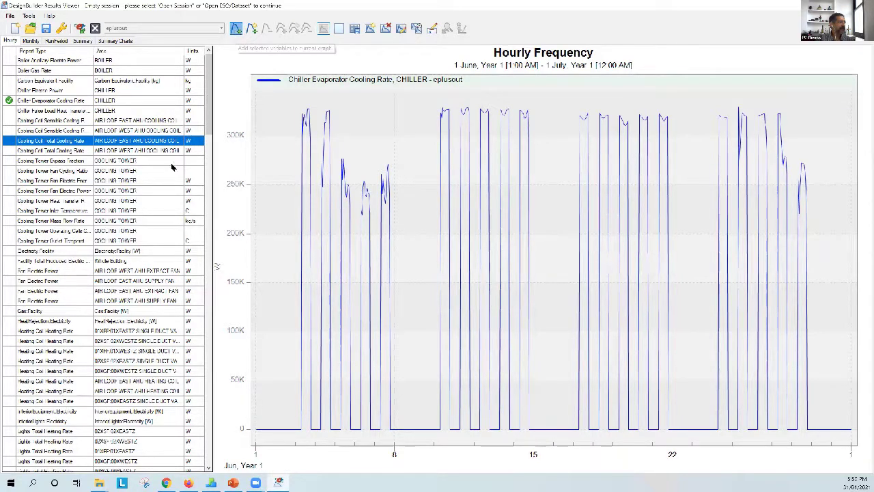
key("Down")
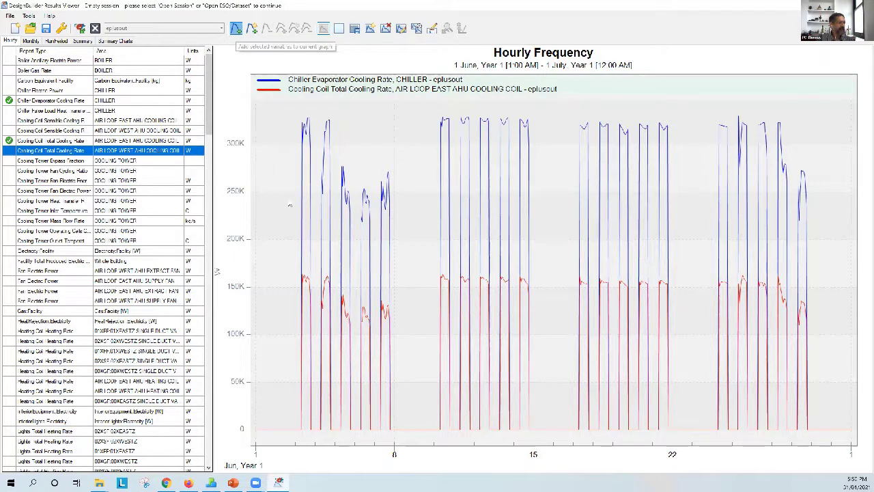
key("Return")
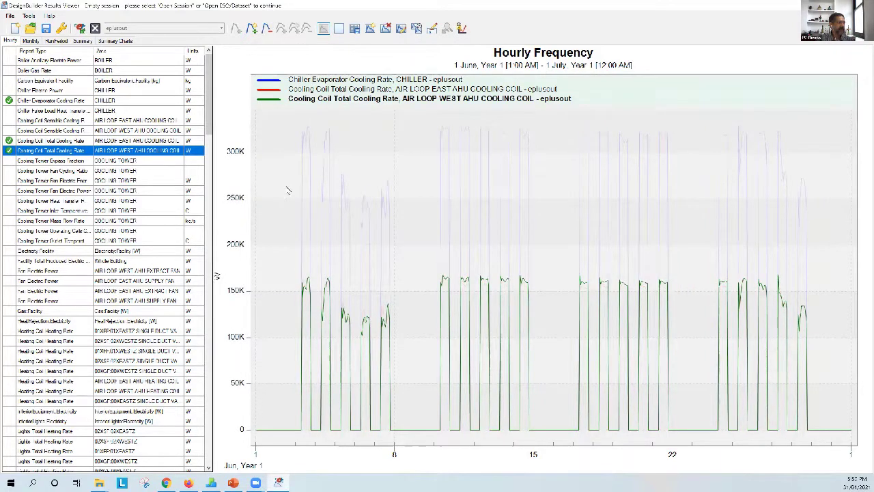
- Compare the east and west cooling coil rates hour by hour on 3 June, and restore the graph to the full month
left_click_drag(321, 186, 344, 187)
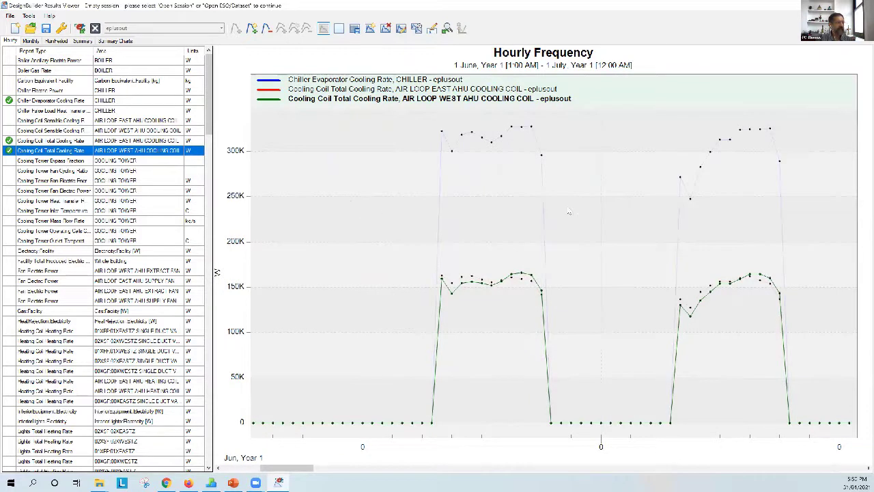
left_click(522, 277)
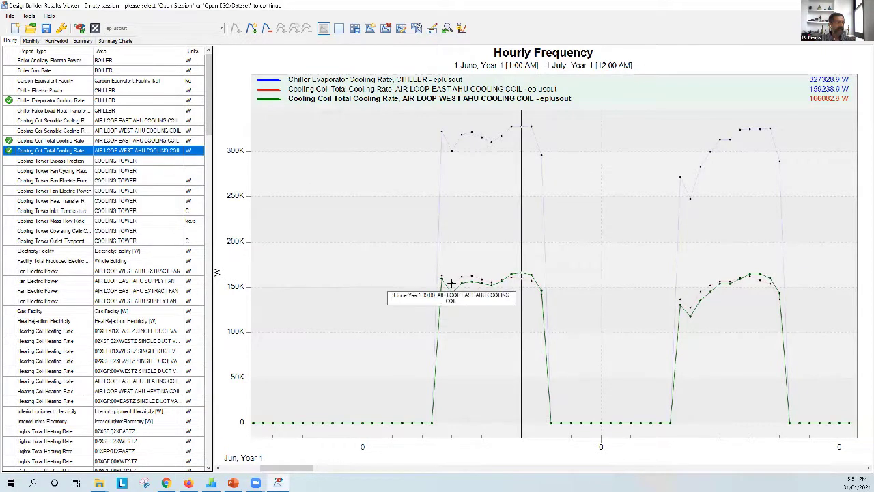
mouse_move(462, 278)
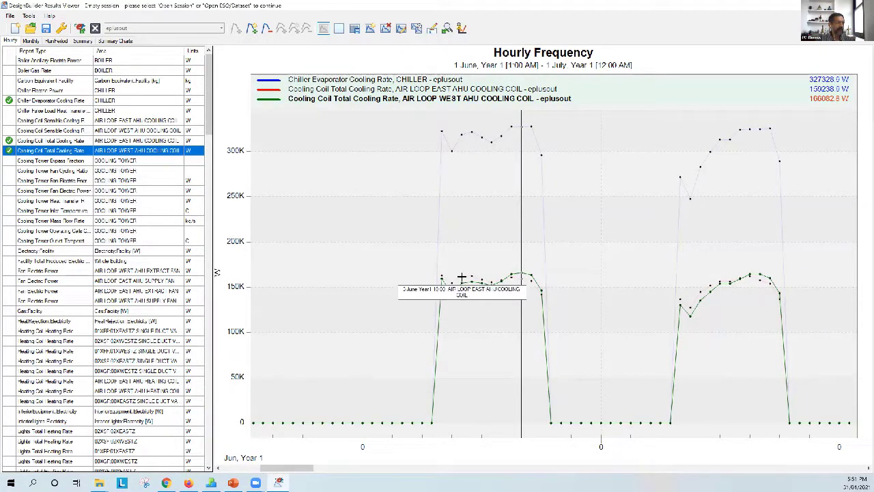
key("Up")
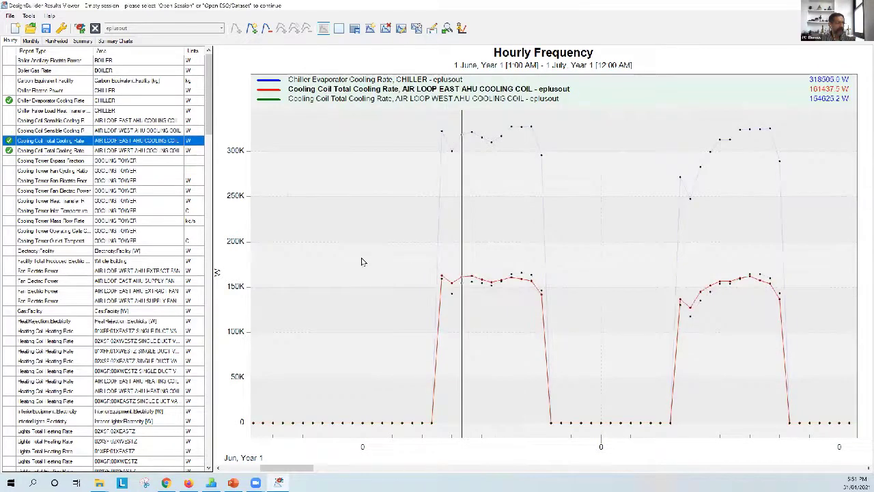
left_click_drag(362, 262, 604, 261)
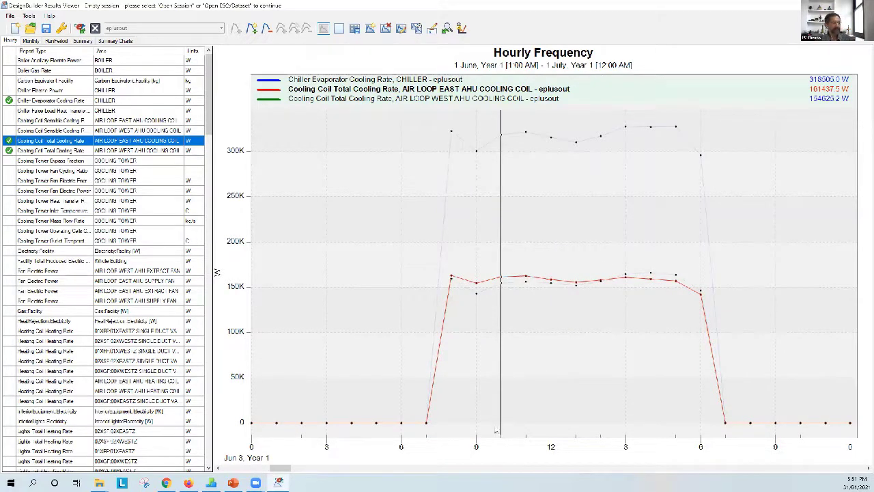
mouse_move(424, 423)
left_click(677, 275)
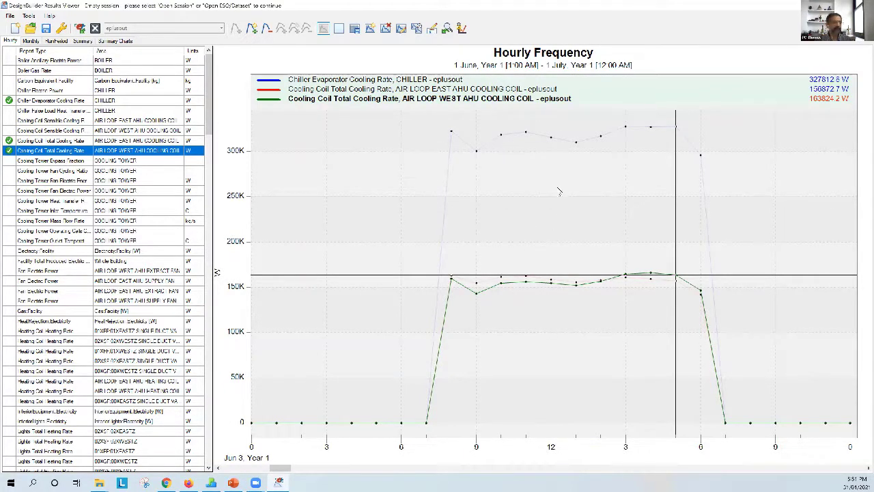
left_click(447, 29)
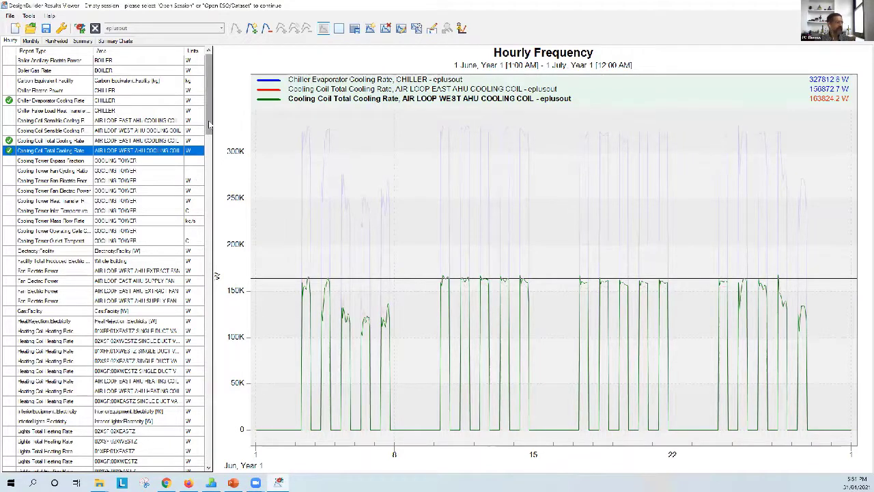
- Look through the list of hourly output variables and switch back to DesignBuilder
left_click_drag(209, 123, 209, 282)
scroll(231, 108, "up", 15)
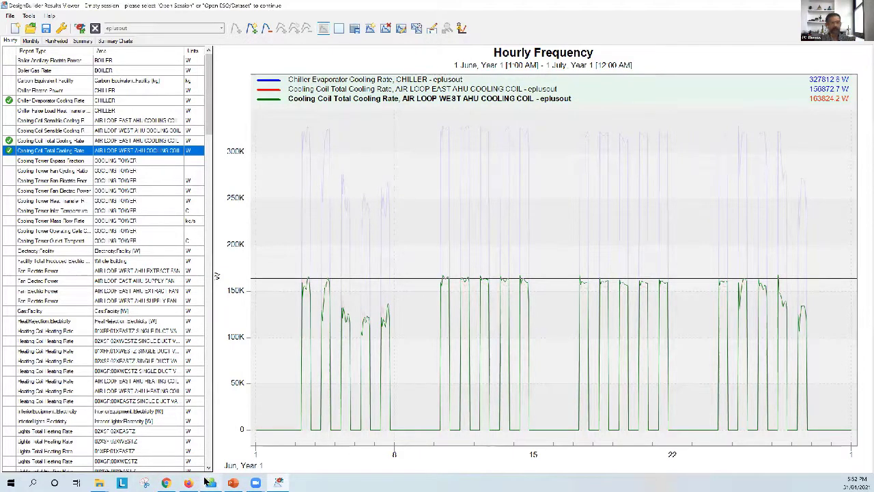
mouse_move(206, 483)
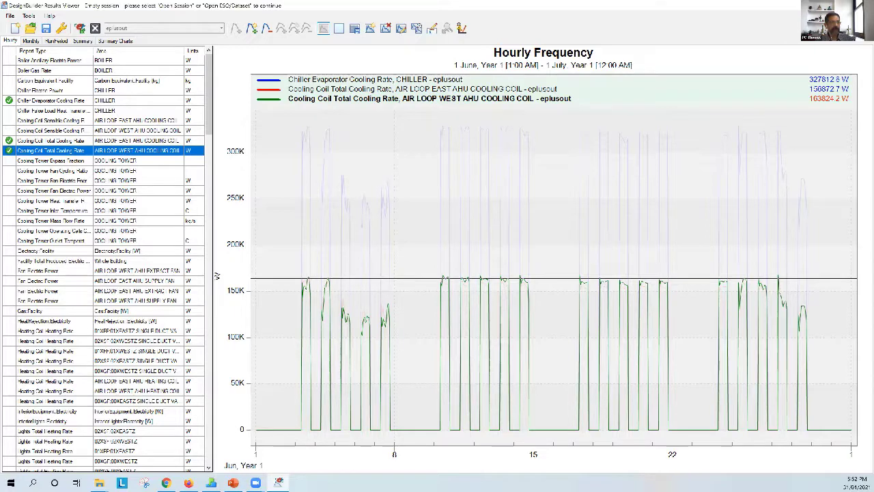
key("alt+Tab")
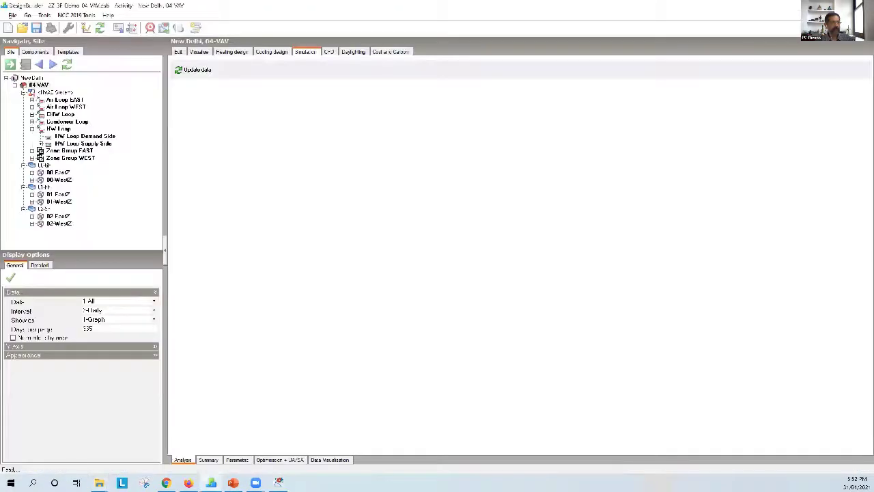
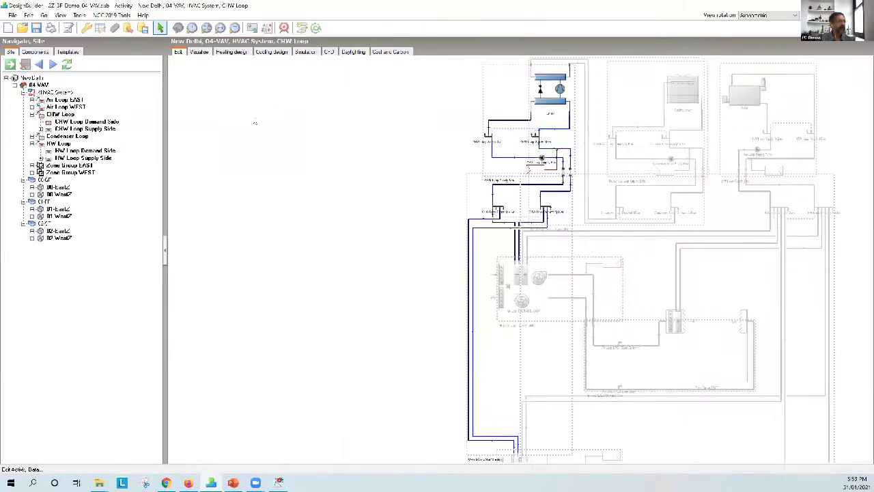
- Review the CHW Loop's general and plant equipment operation settings, and close them without changes
right_click(254, 118)
left_click(269, 135)
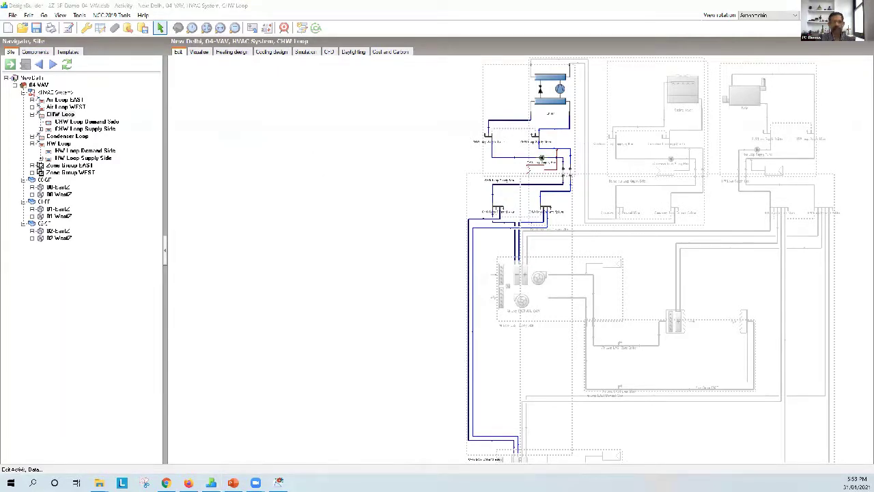
double_click(579, 218)
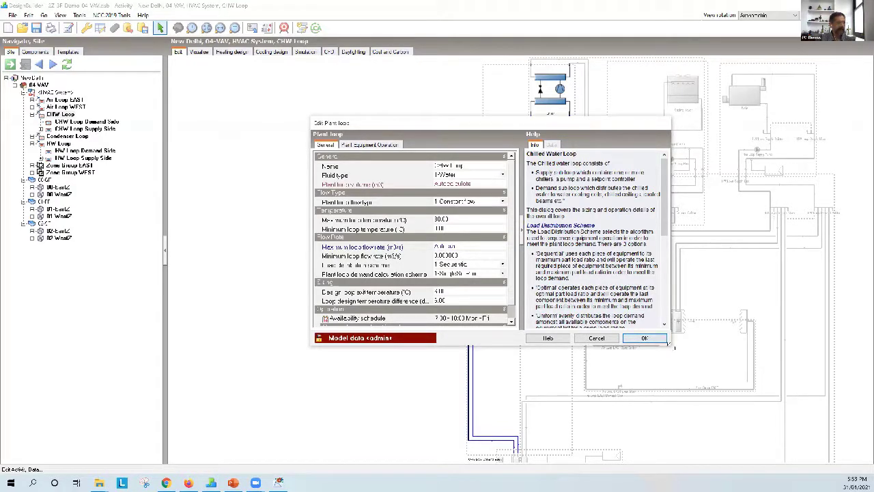
left_click_drag(668, 344, 716, 404)
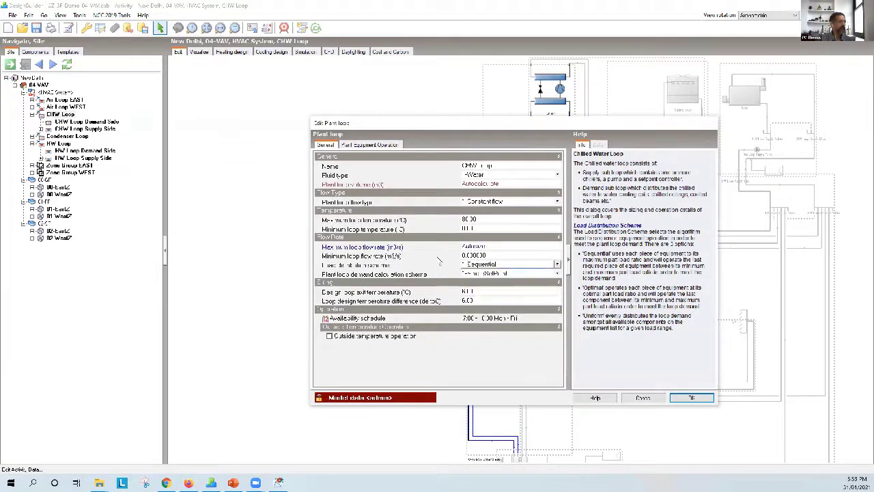
left_click(379, 145)
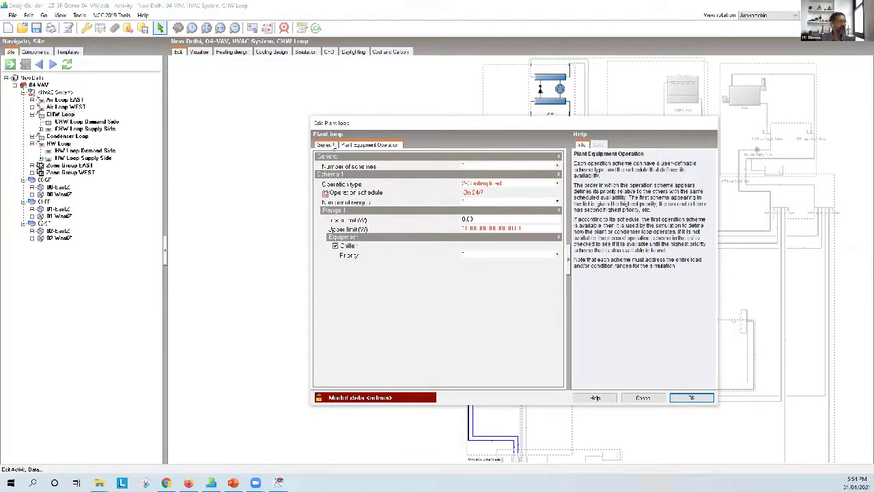
left_click(334, 146)
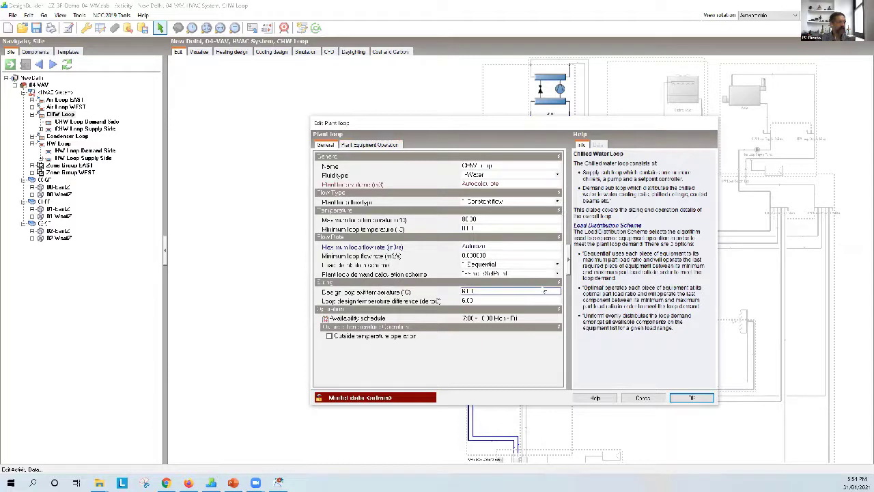
left_click(642, 398)
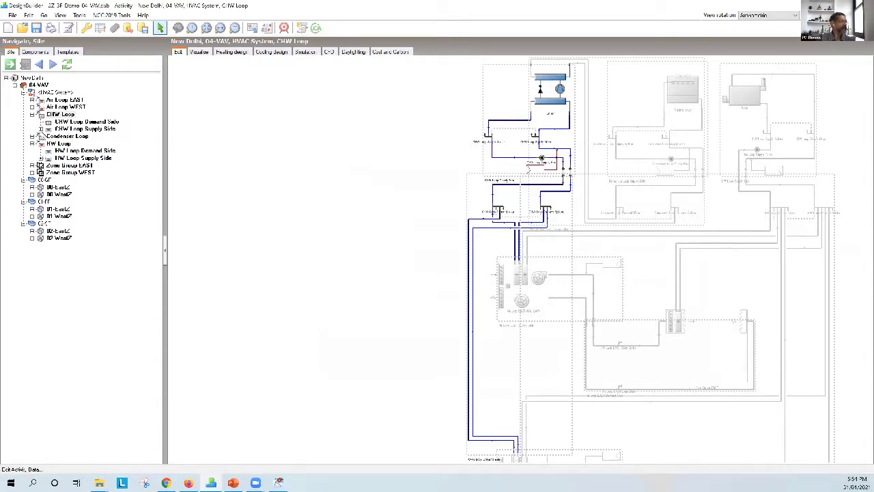
- Review the capacity, temperature, flow rate and performance curve settings of the CHW Loop's chiller, and close them without changes
left_click(41, 130)
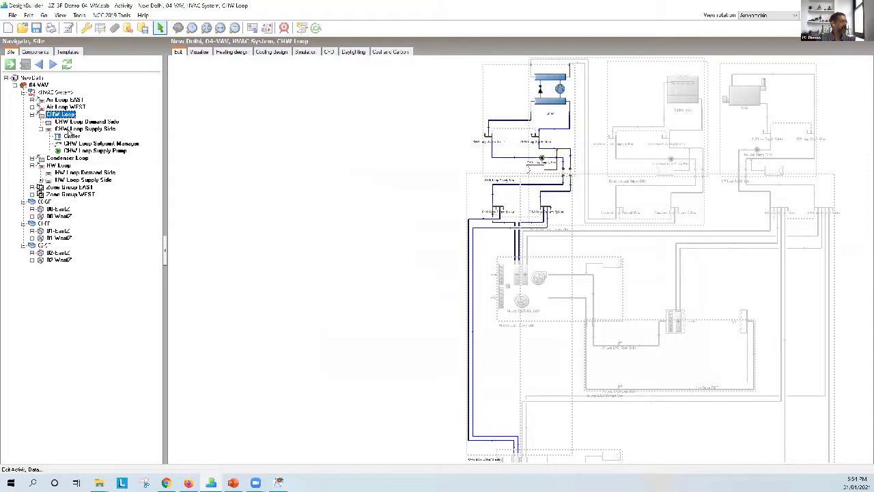
left_click(71, 129)
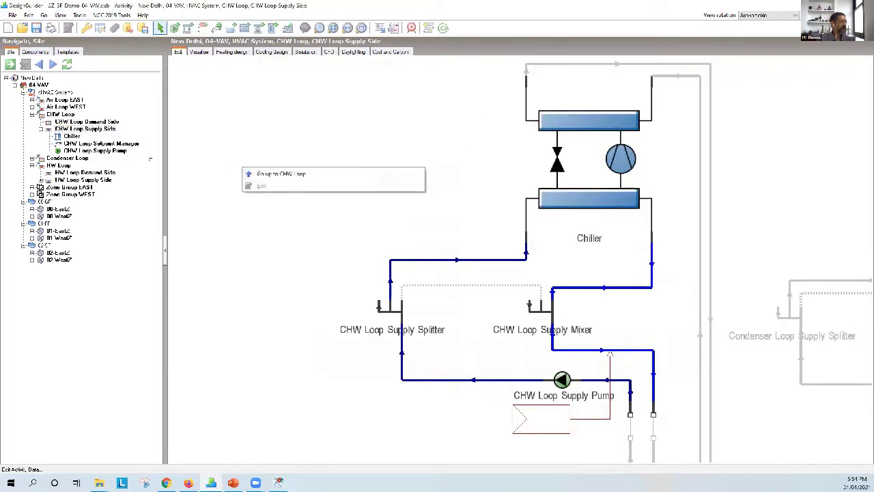
left_click(71, 136)
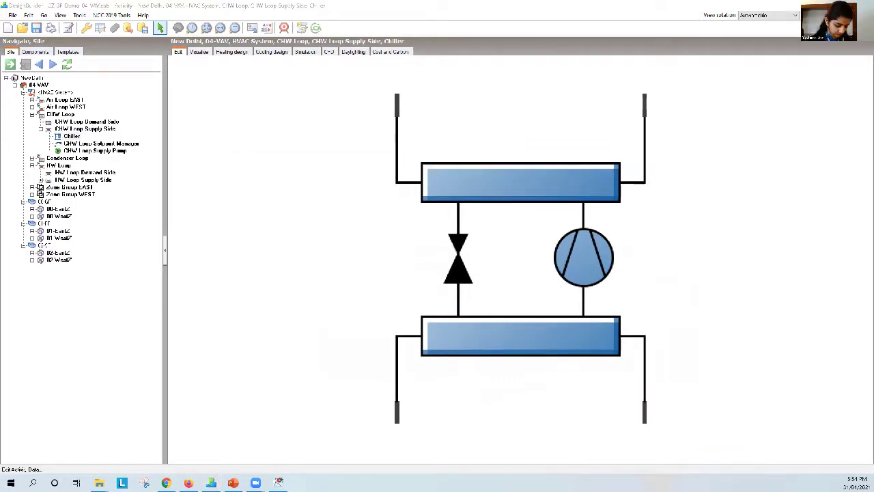
double_click(420, 78)
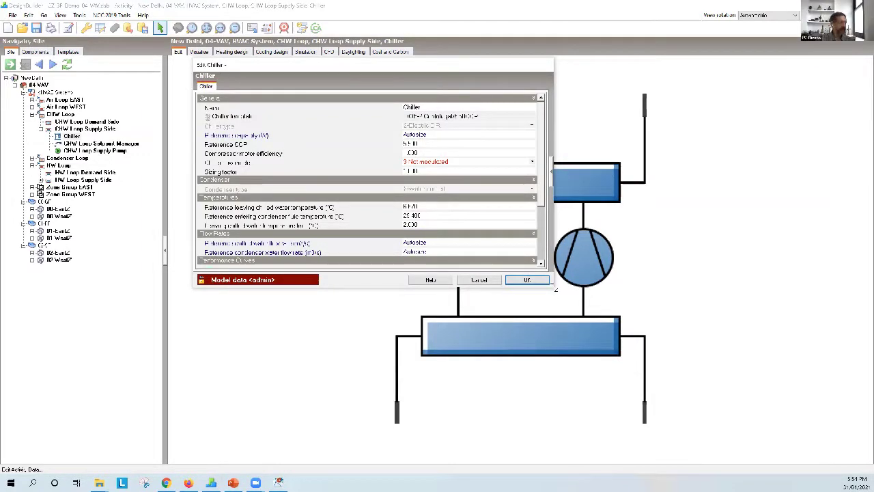
left_click_drag(555, 289, 650, 396)
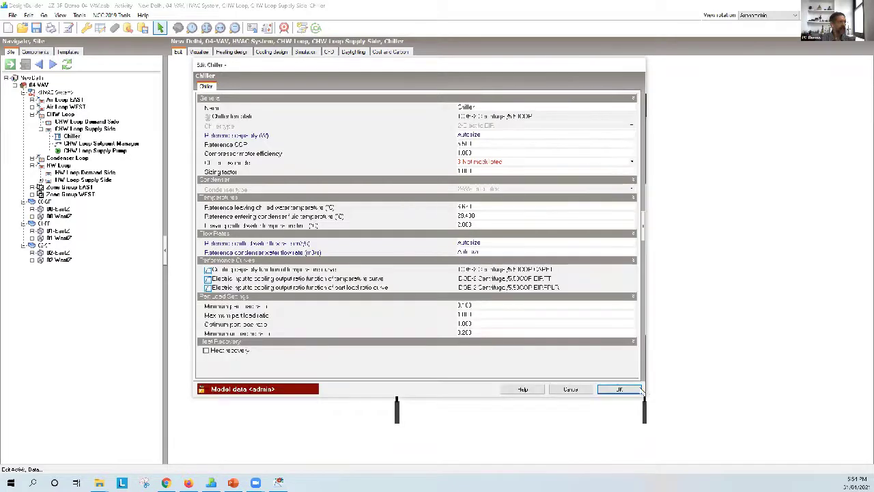
left_click(569, 391)
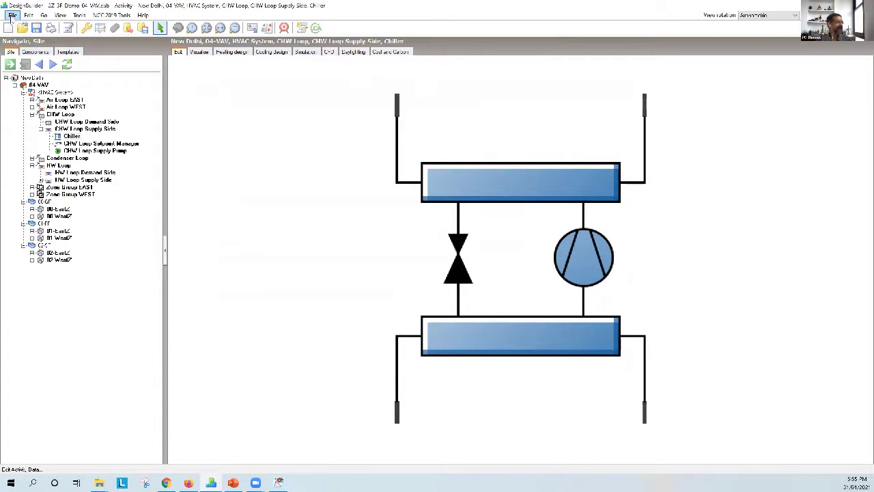
- Open the recent project 2Z-3F-Demo-02-VRF.dsb, saving the changes to the 04-VAV project
left_click(12, 15)
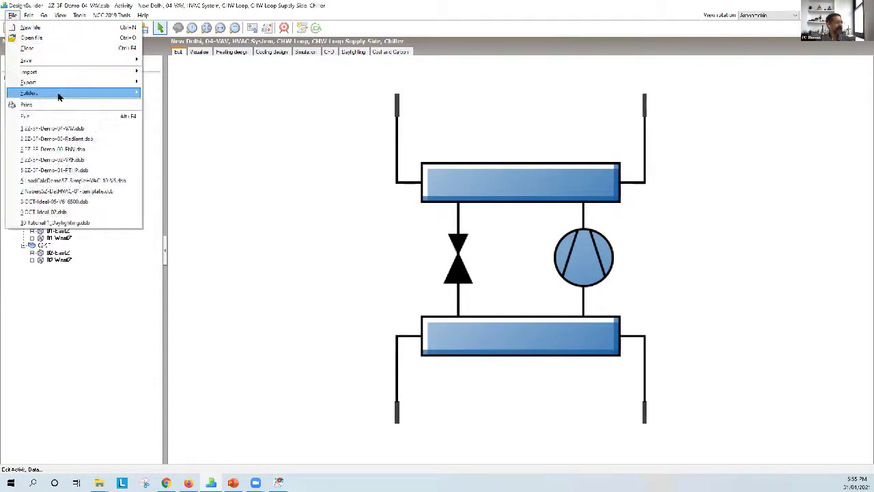
left_click(94, 160)
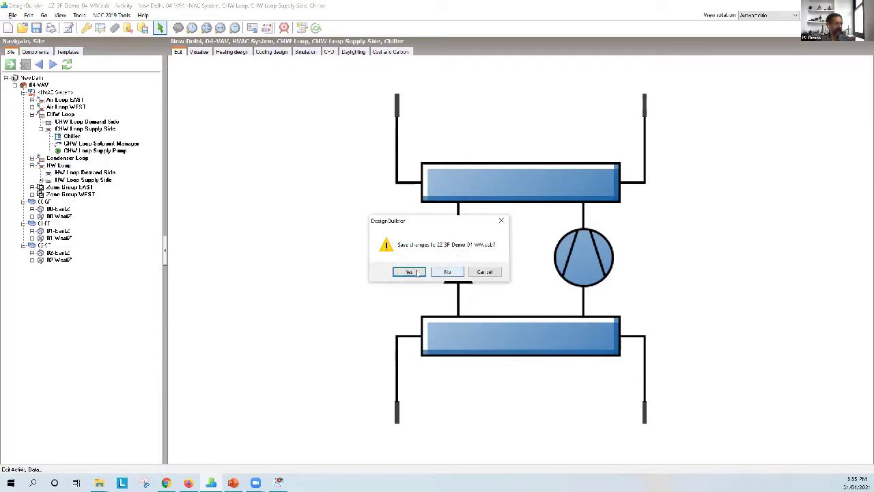
left_click(416, 272)
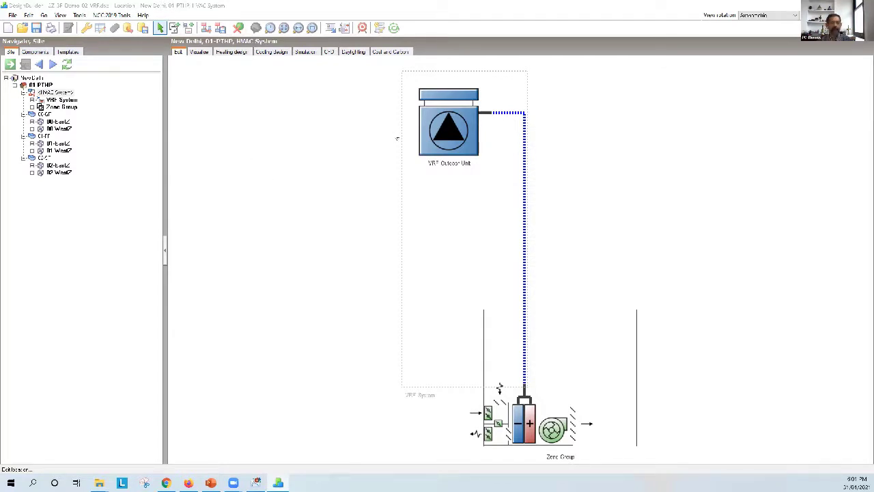
- Copy the VRF System with its outdoor unit and place the duplicate beside the original
left_click(466, 140)
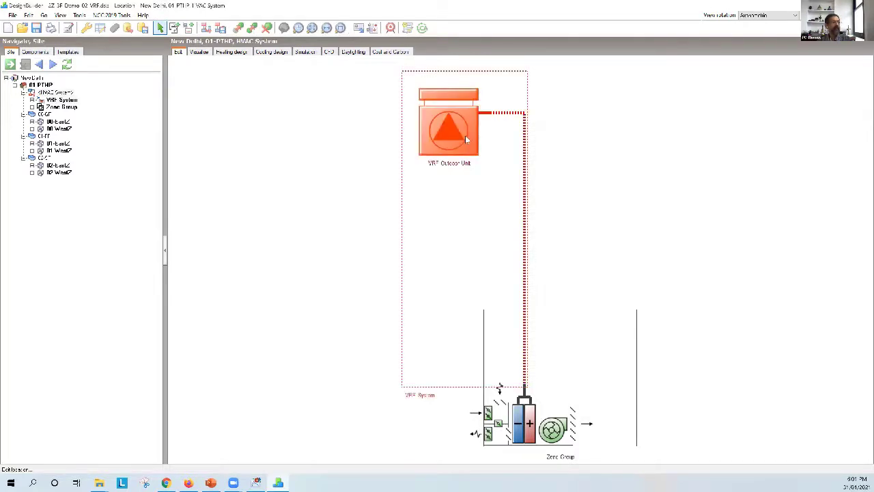
left_click(252, 27)
left_click(277, 118)
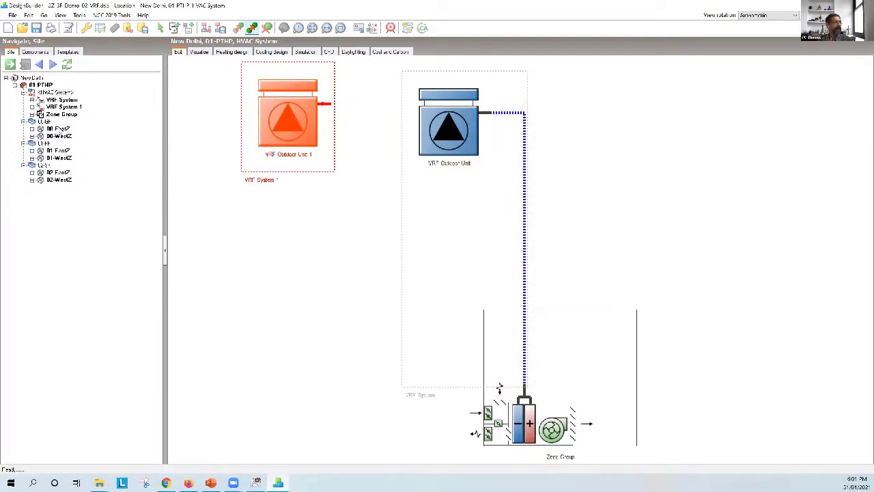
- Check the zones in the Zone Group, and copy the group to a spot below the duplicated VRF outdoor unit
left_click(62, 114)
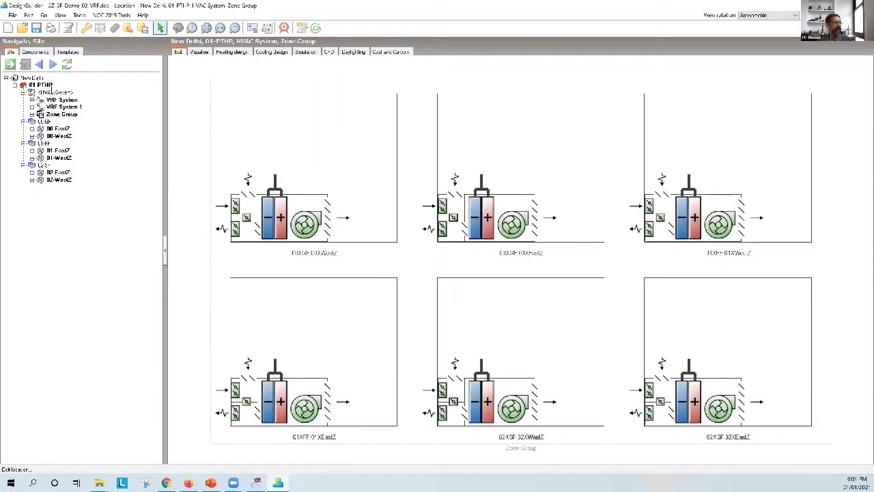
left_click(55, 93)
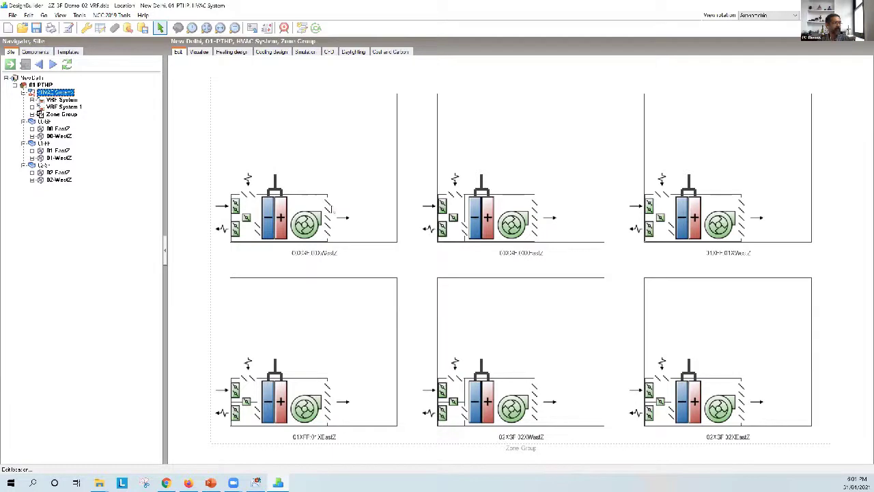
left_click(630, 366)
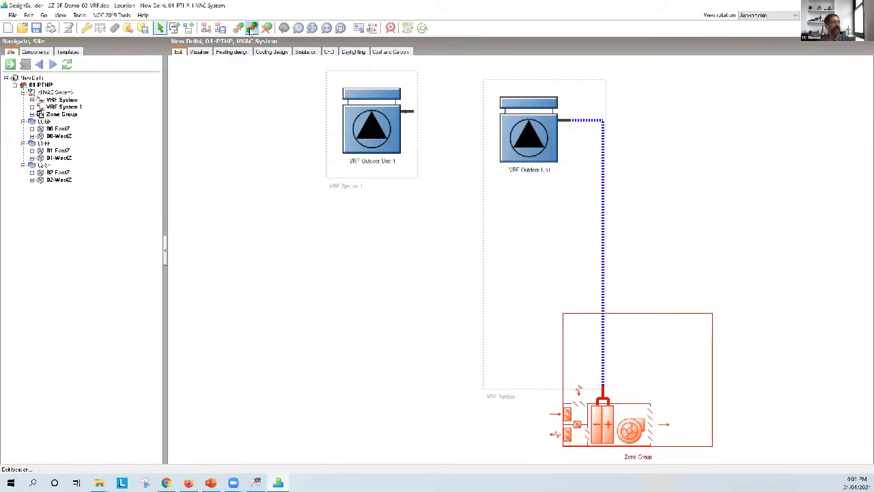
left_click(251, 27)
left_click_drag(656, 360, 369, 378)
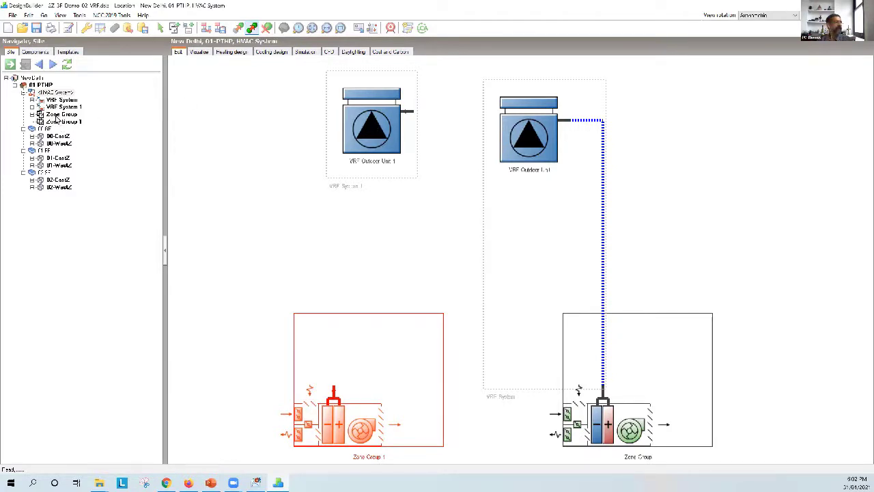
- Examine the general, cooling, heating and heat recovery settings of the original VRF System's outdoor unit
left_click(62, 99)
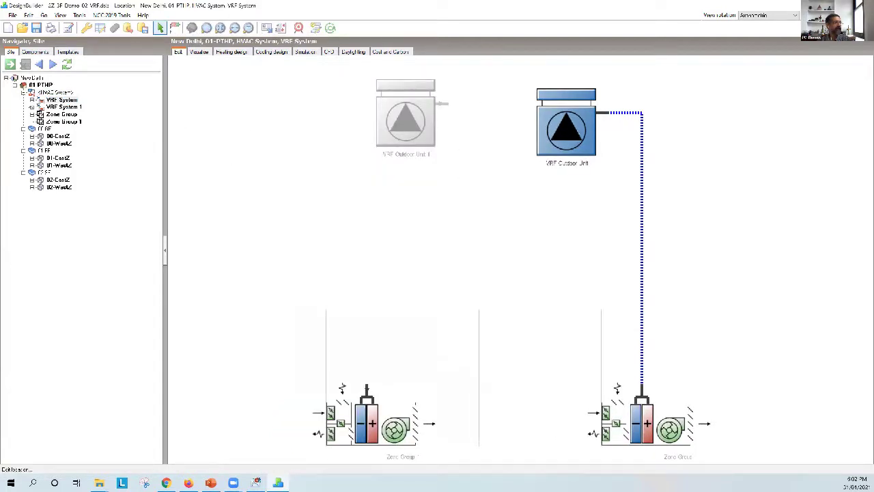
left_click(32, 99)
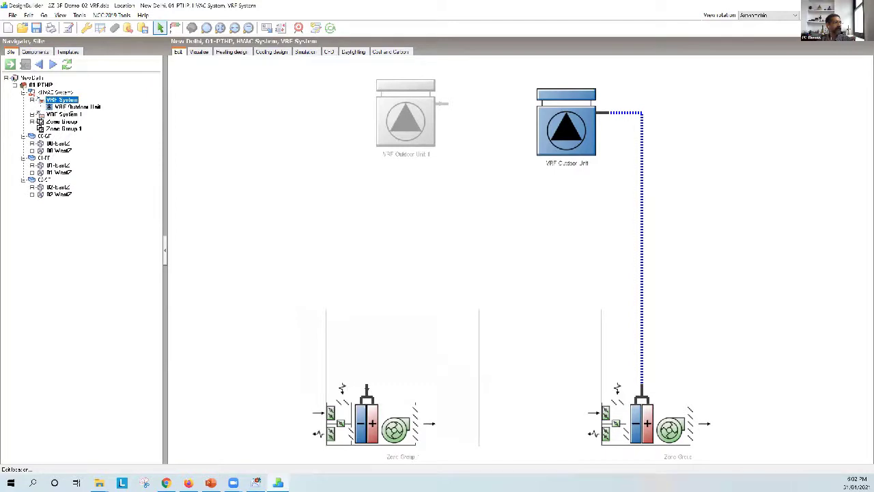
left_click(75, 107)
right_click(332, 184)
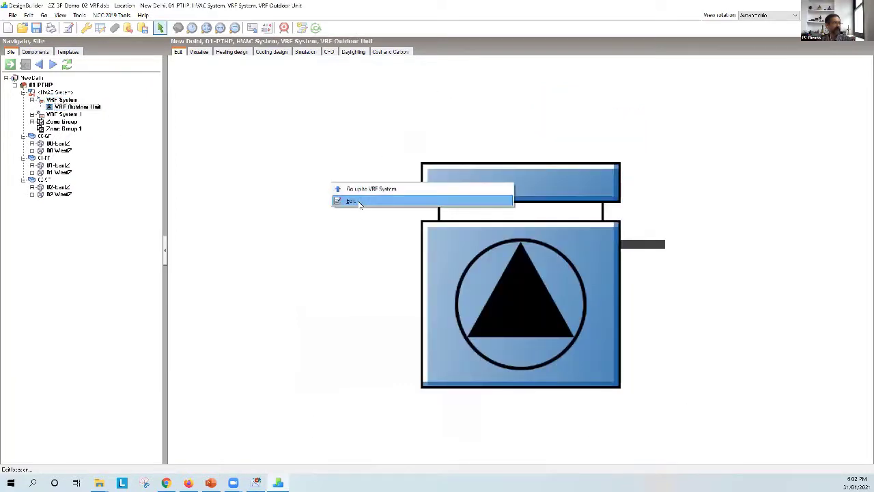
left_click(357, 200)
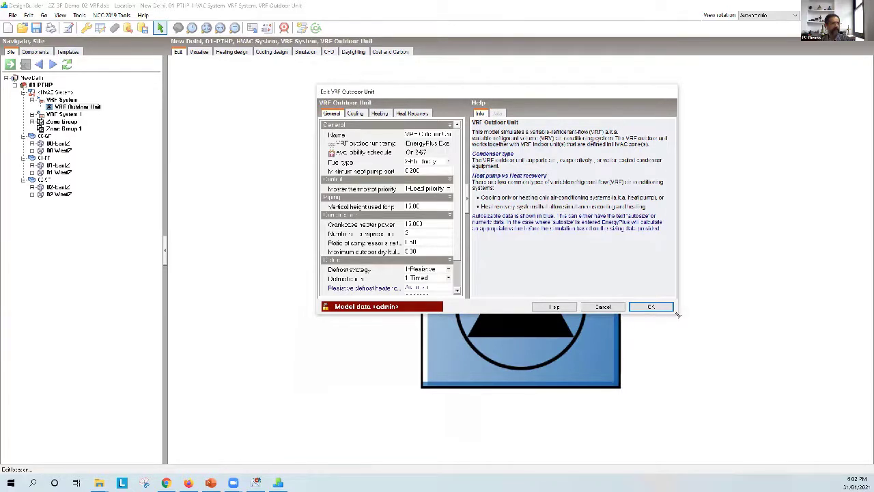
left_click_drag(677, 315, 838, 401)
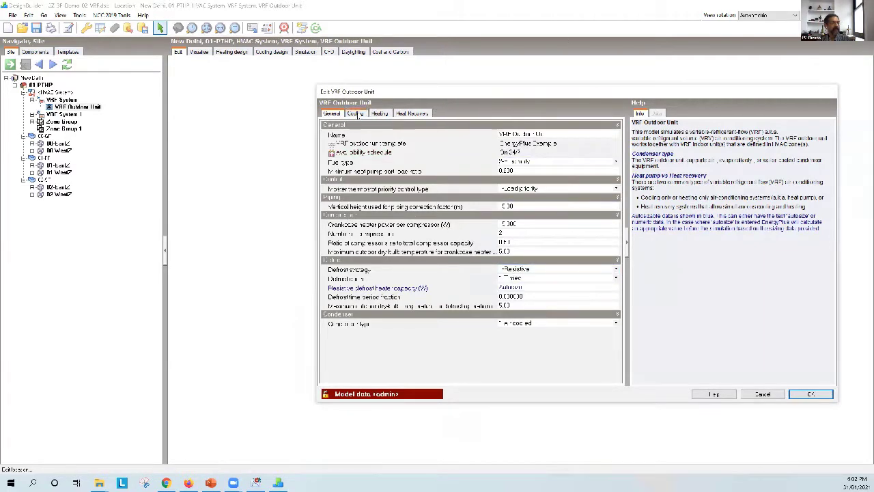
left_click(356, 114)
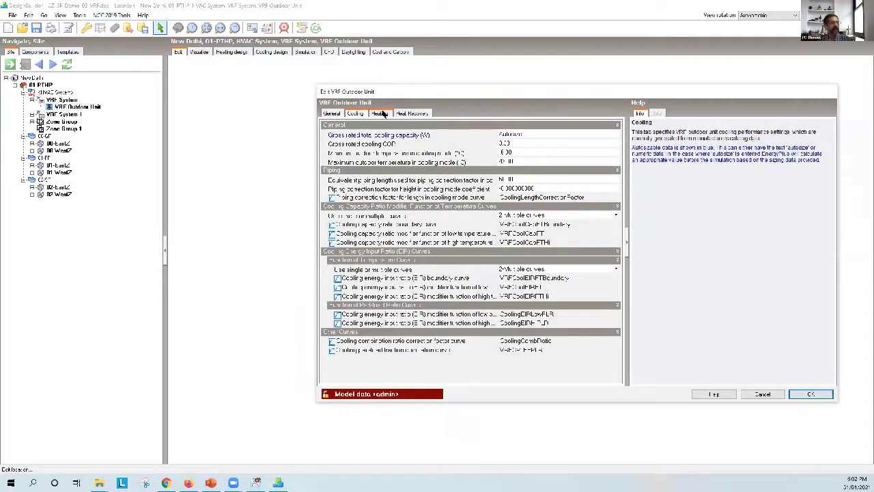
left_click(381, 114)
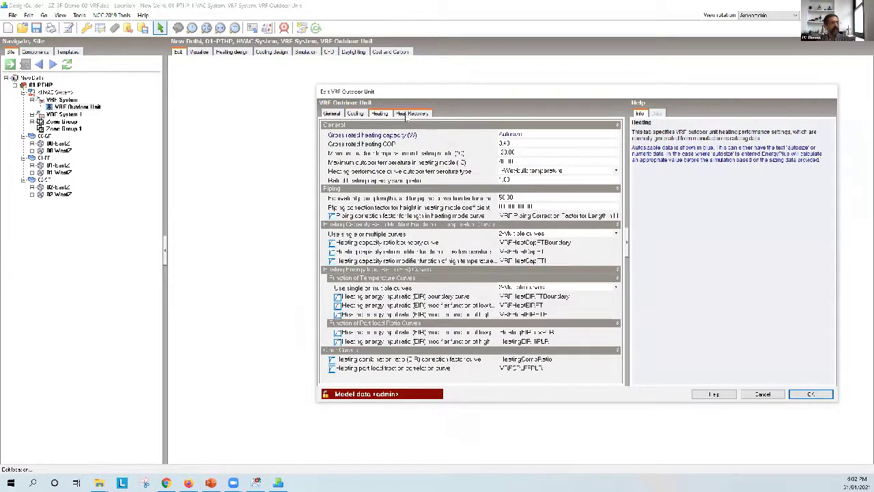
left_click(407, 114)
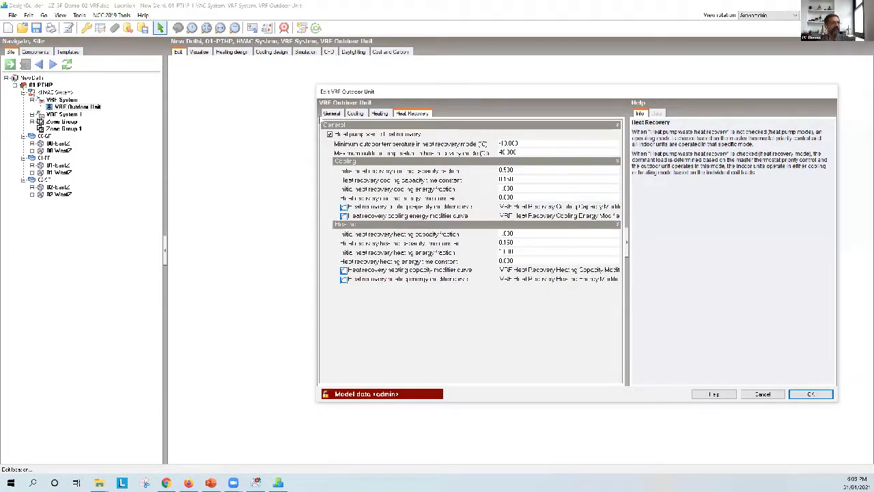
- Recheck the VRF outdoor unit's general, cooling and heating settings, and close them without changes
left_click(330, 114)
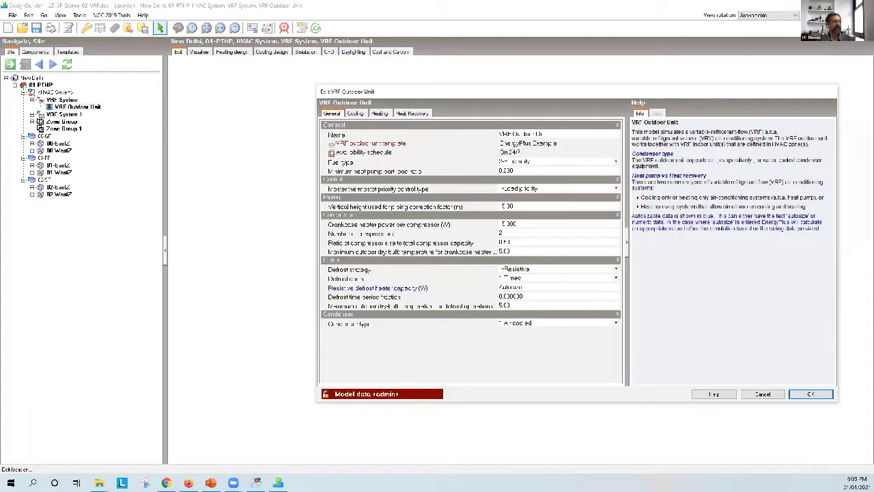
left_click(356, 114)
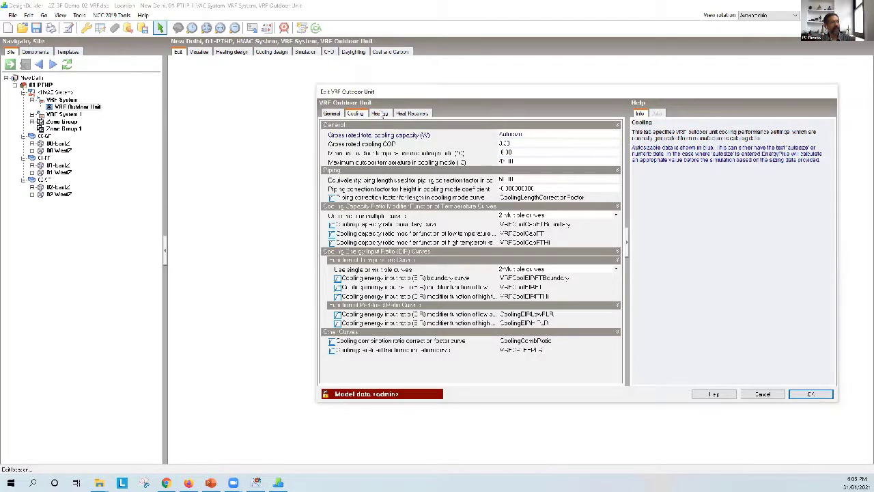
left_click(381, 113)
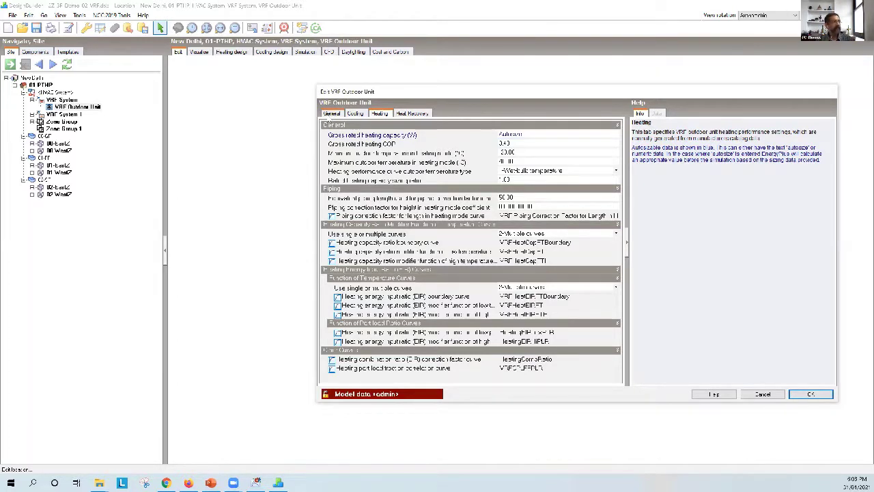
left_click(332, 114)
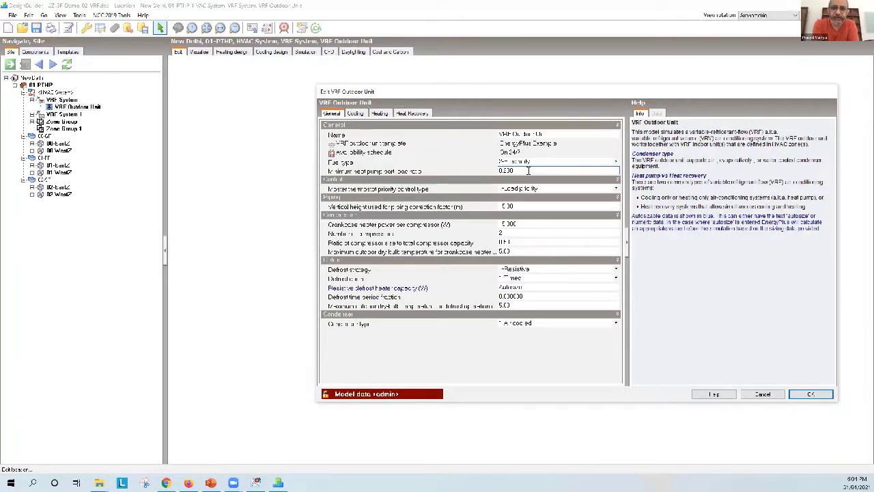
left_click(765, 396)
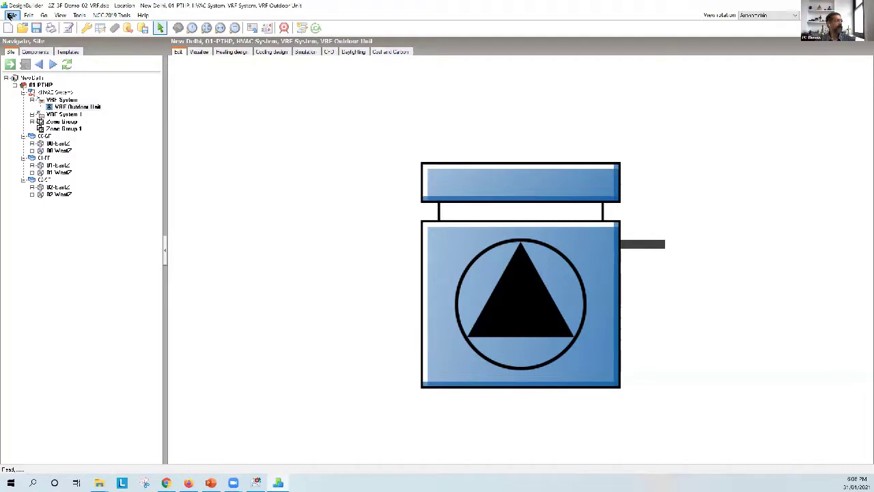
- Save the changes to the VRF model and open the recent 2Z-3F-Demo-04-VAV.dsb model
left_click(13, 15)
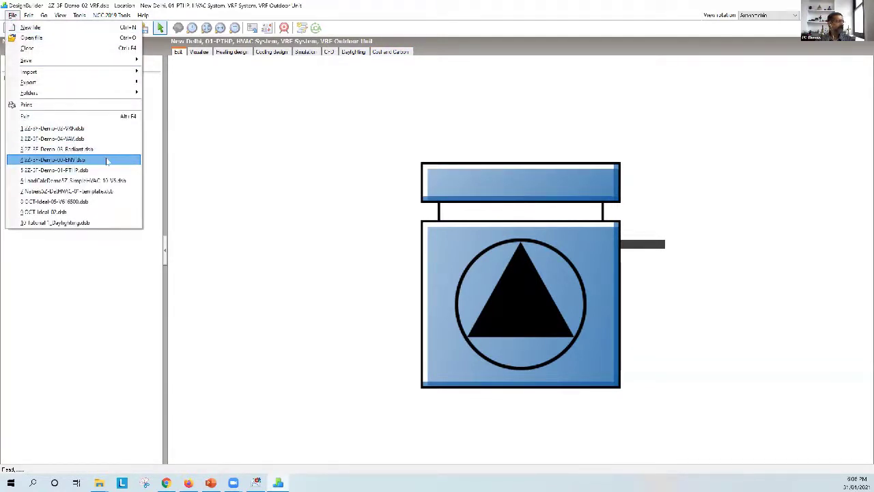
left_click(93, 139)
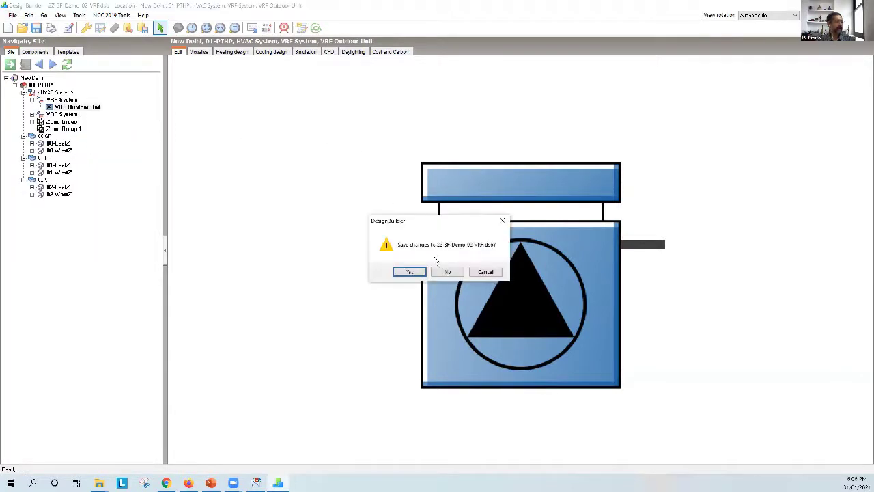
left_click(403, 272)
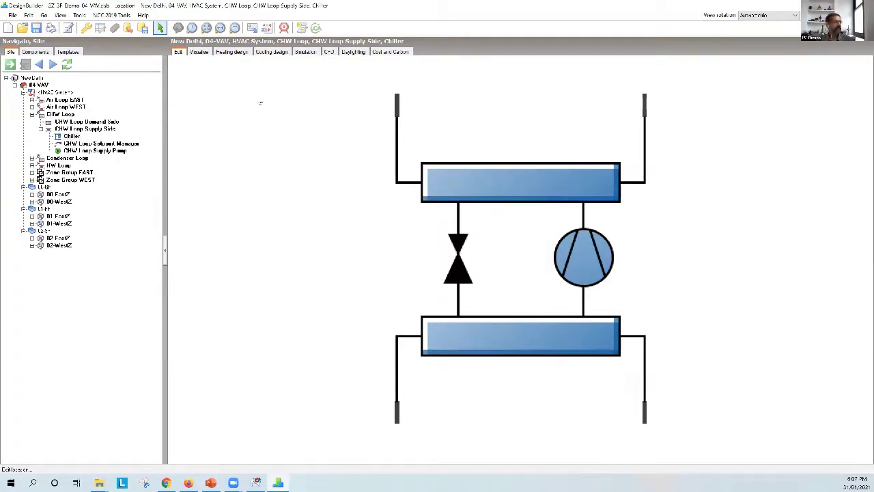
- Open the CHW loop chiller's settings for editing and enlarge the dialog so all sections down to heat recovery fit
right_click(268, 133)
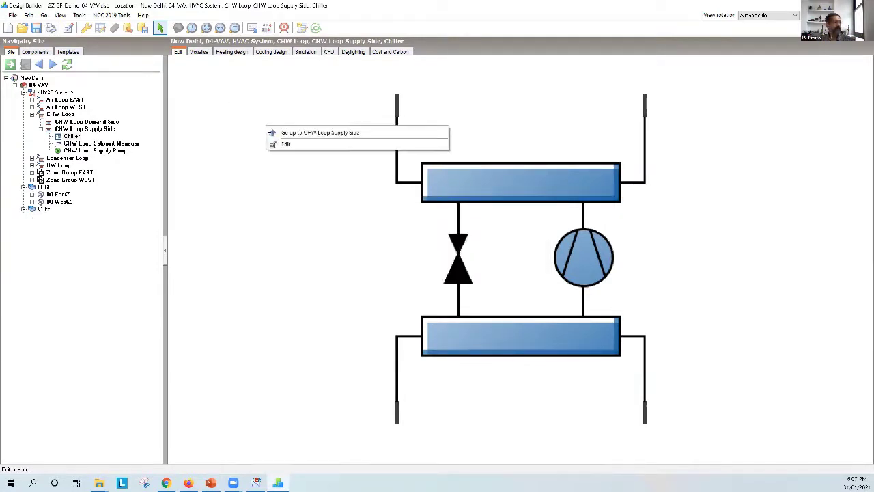
left_click(284, 144)
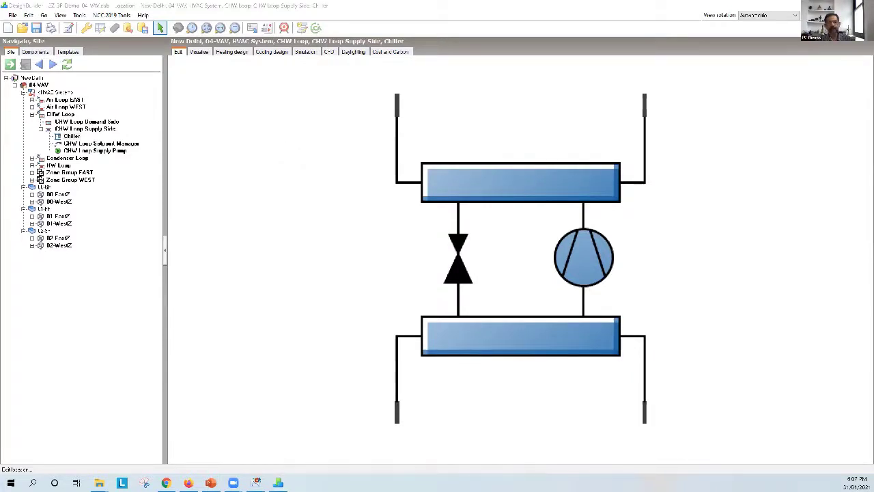
double_click(572, 130)
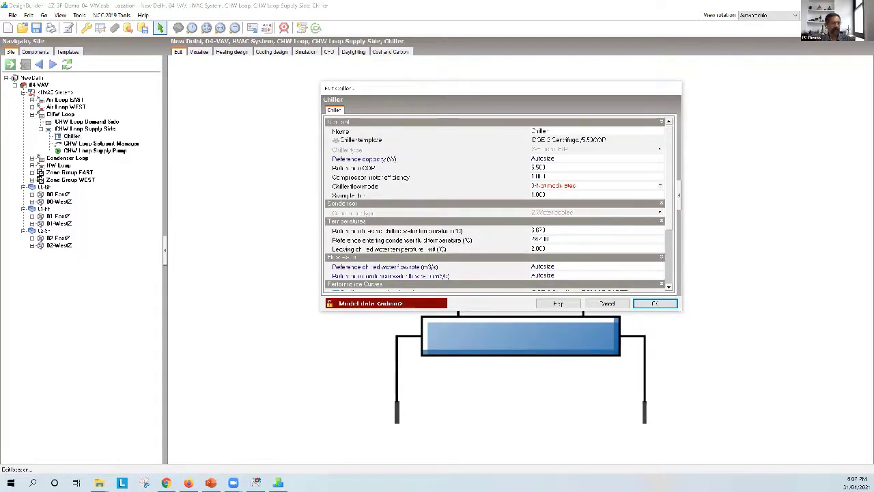
left_click_drag(787, 412, 823, 424)
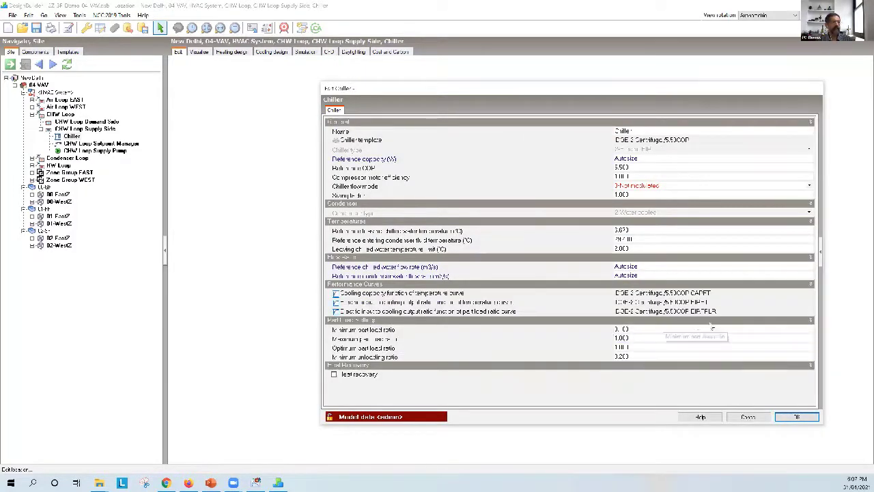
- Browse the water-cooled chiller templates available for the chiller, and close the list without choosing another one
left_click(747, 140)
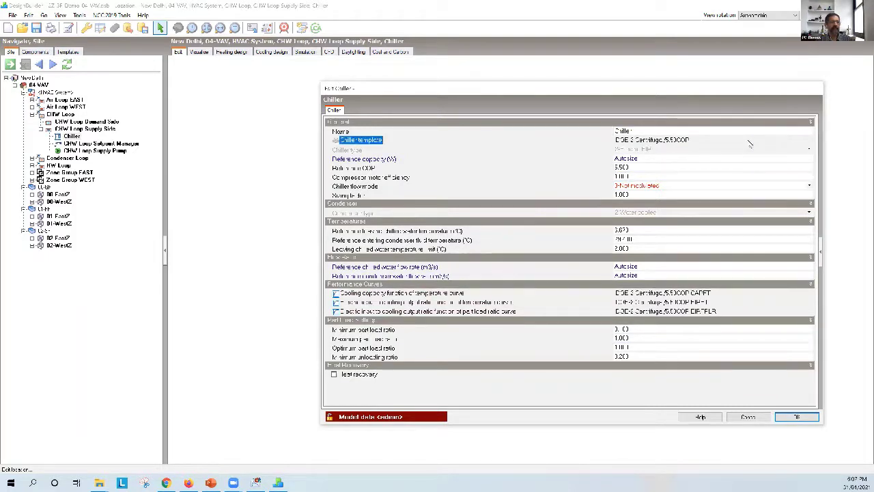
left_click(810, 141)
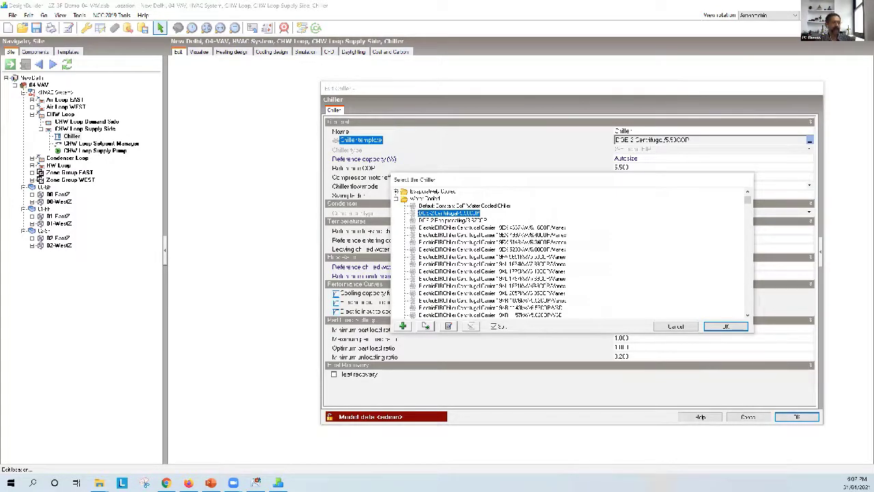
scroll(554, 264, "down", 5)
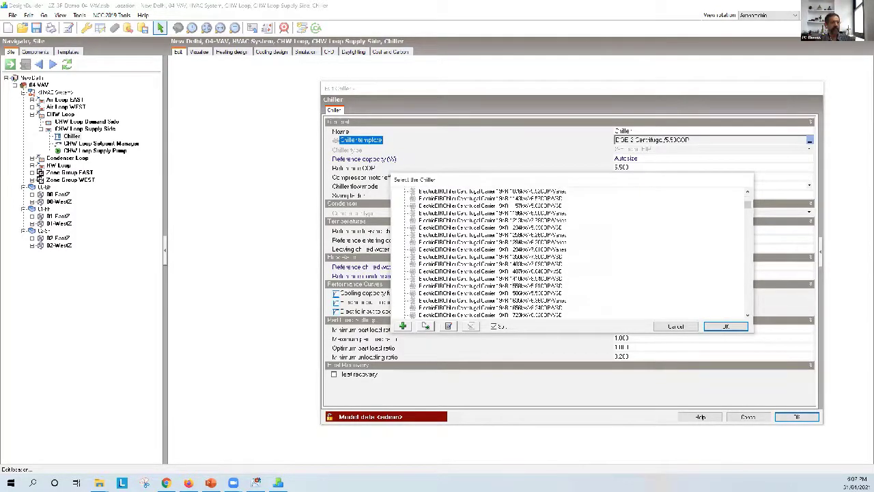
scroll(554, 264, "down", 4)
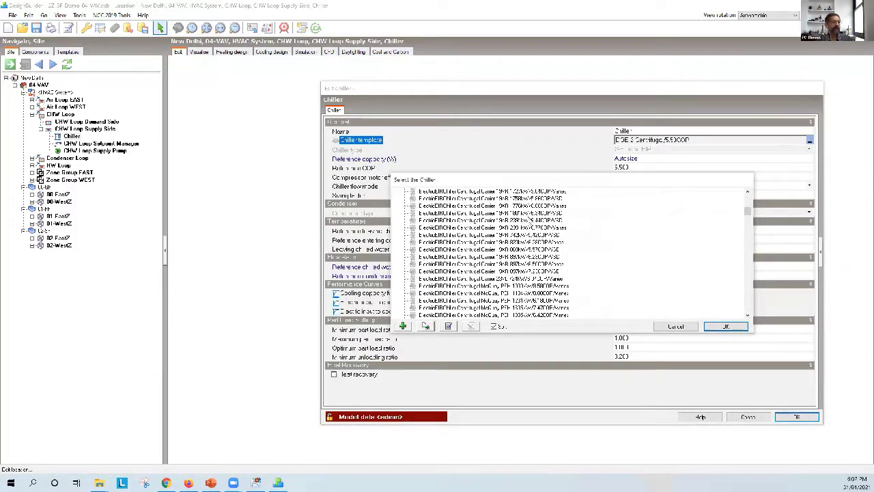
scroll(580, 266, "up", 3)
scroll(580, 266, "up", 2)
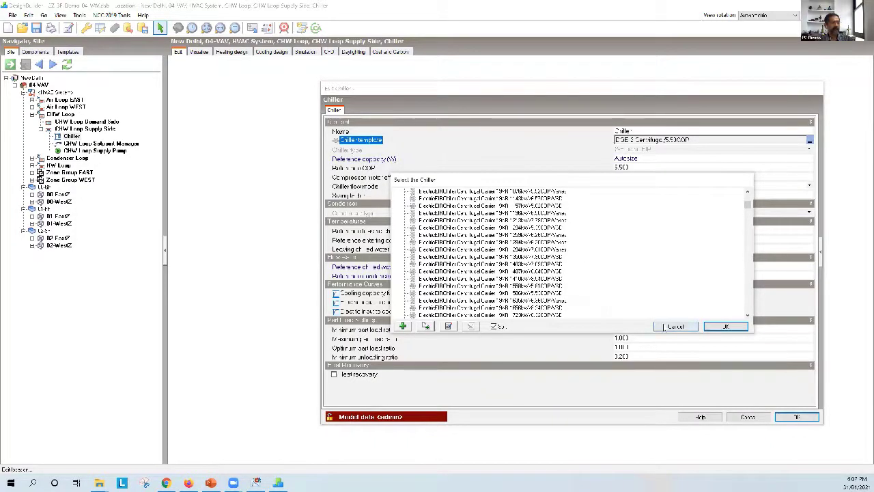
left_click(673, 326)
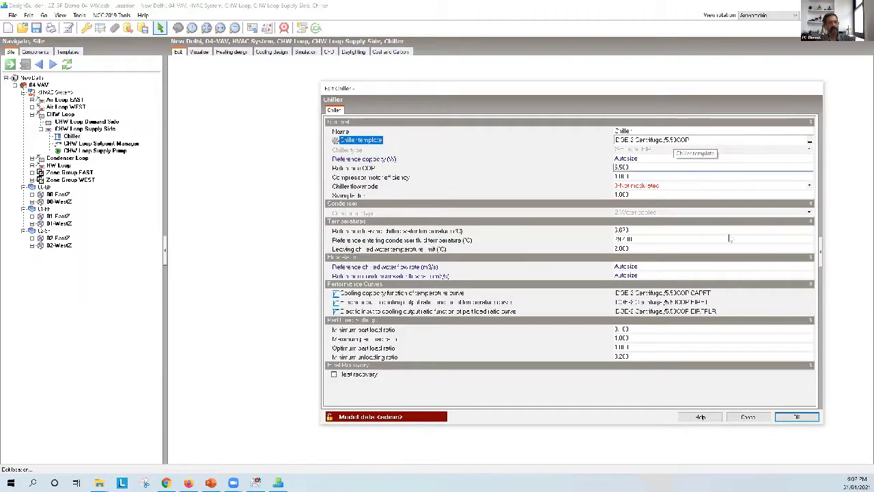
- Select the chiller's cooling capacity curve entry, and open the library data of its DOE-2 Centrifugal/5.50COP template
left_click(734, 294)
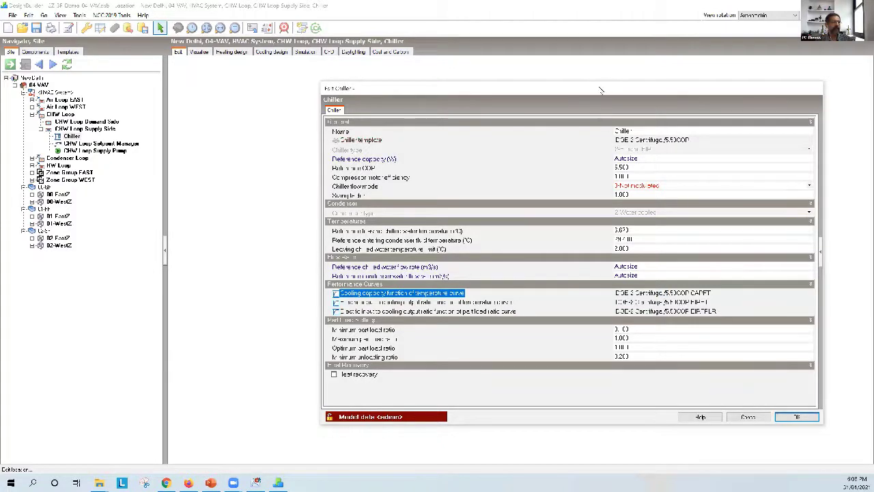
left_click_drag(601, 90, 485, 82)
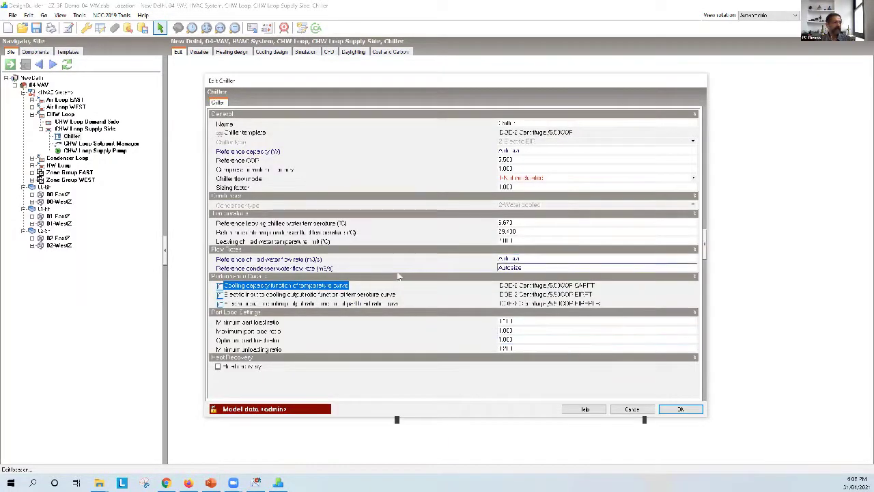
left_click(587, 136)
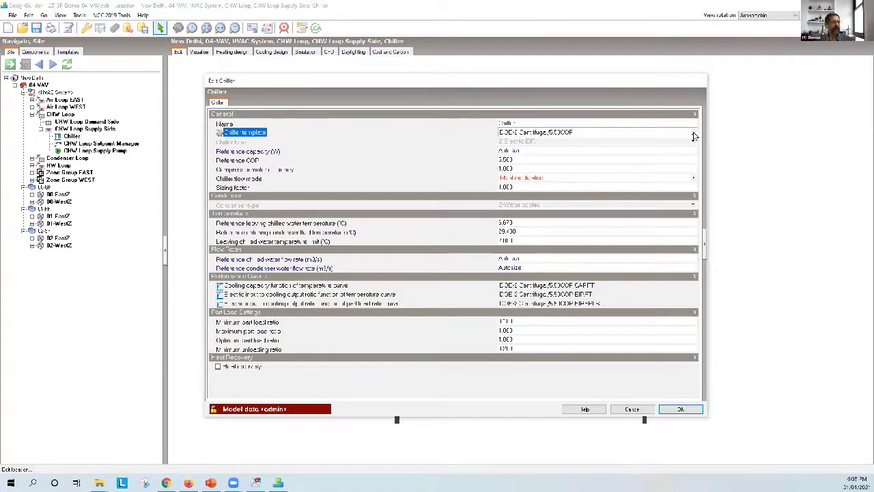
left_click(694, 136)
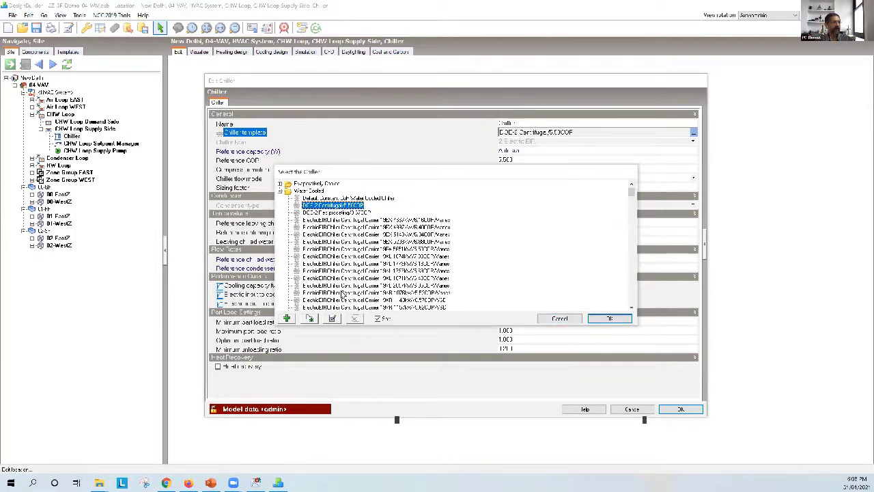
left_click(334, 319)
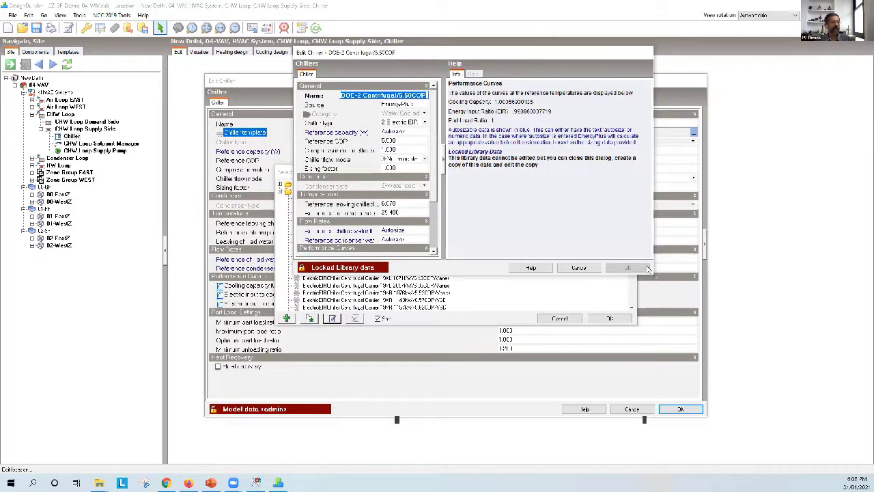
- Examine the DOE-2 Centrifugal/5.50COP template's performance curves: cooling capacity by temperature, and electric input ratio by part load and by temperature
left_click(591, 257)
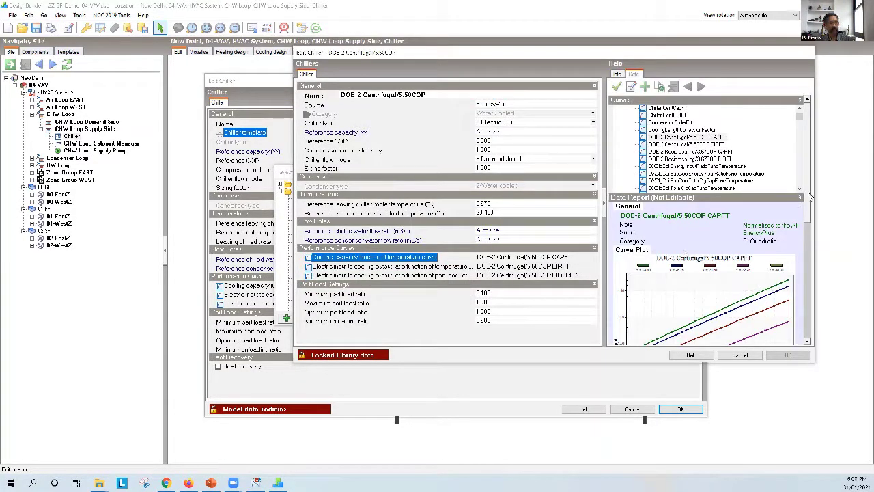
scroll(809, 212, "down", 1)
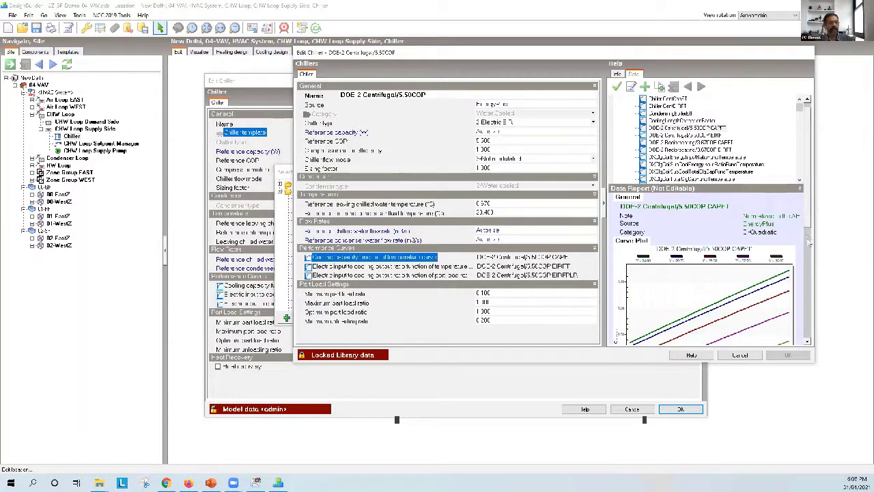
left_click(809, 343)
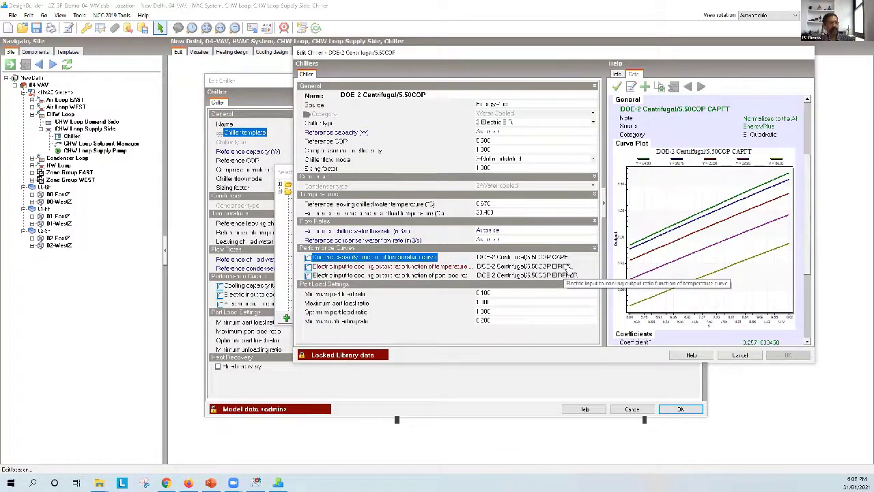
left_click(564, 275)
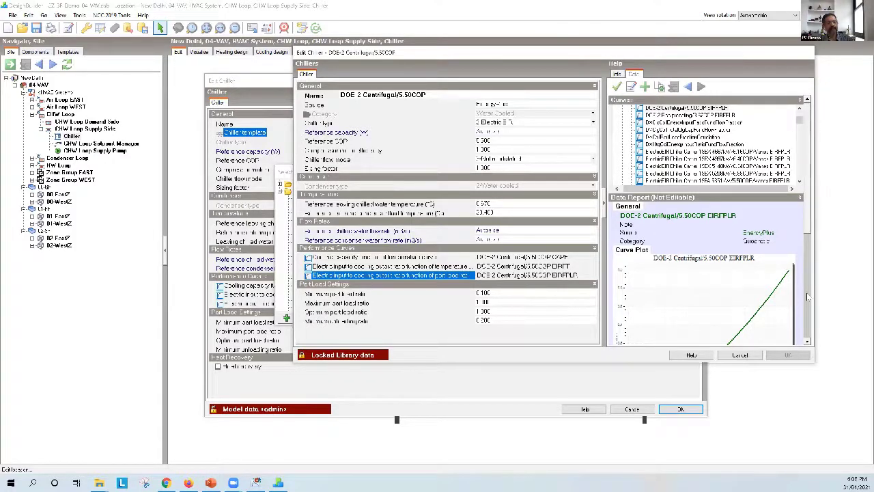
scroll(809, 295, "down", 5)
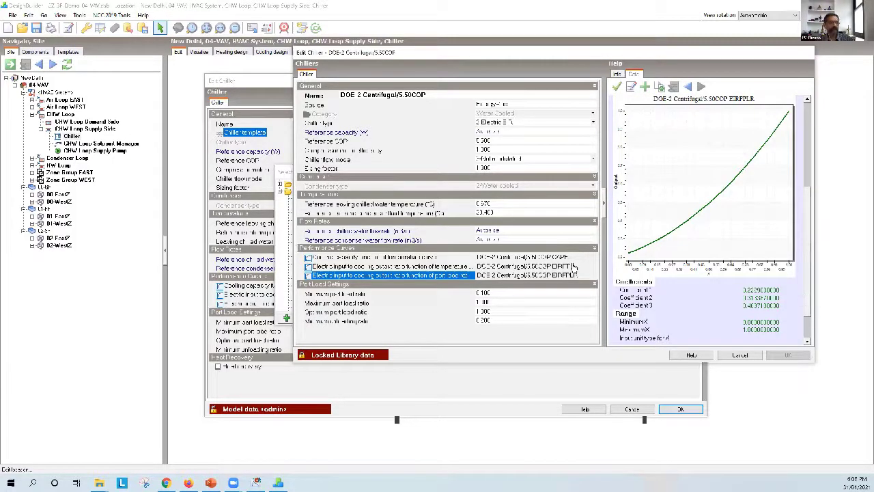
left_click(572, 266)
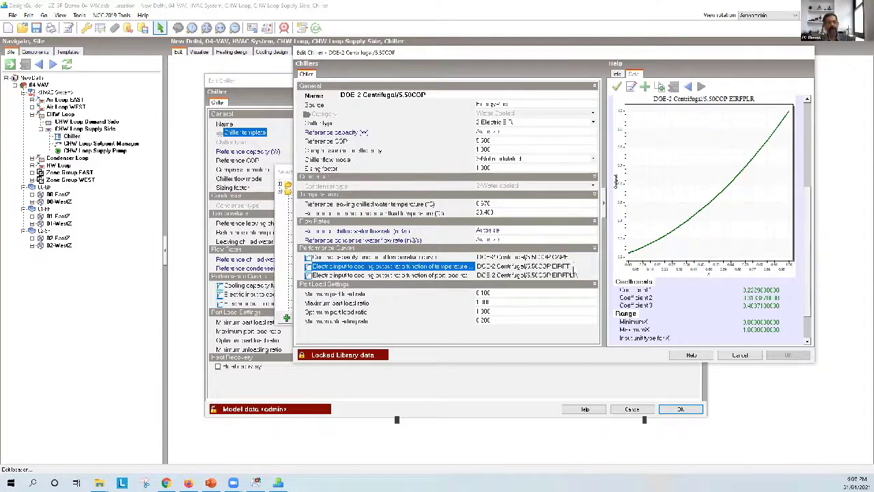